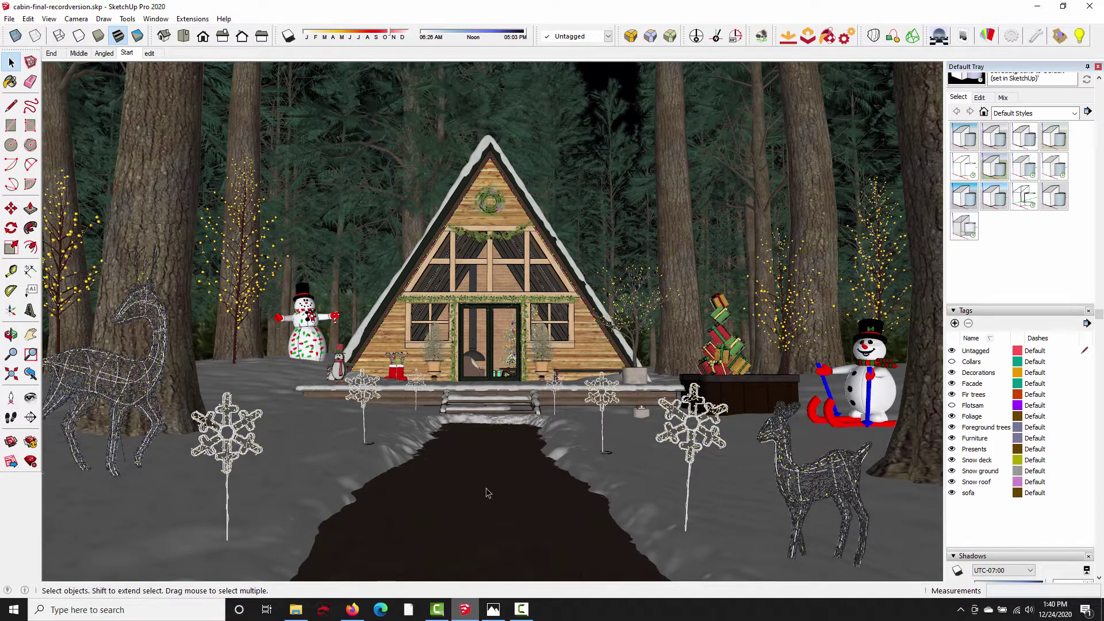
# Step: Switch between Firefox and SketchUp to compare the lit Christmas house image with the A-frame cabin model
pyautogui.click(352, 606)
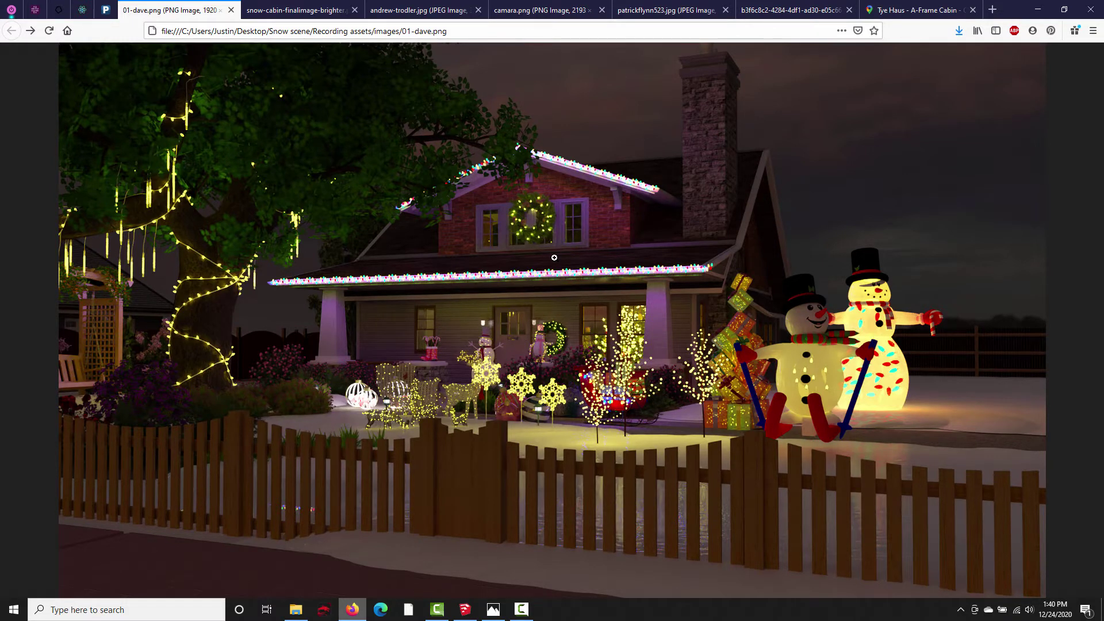
pyautogui.click(465, 609)
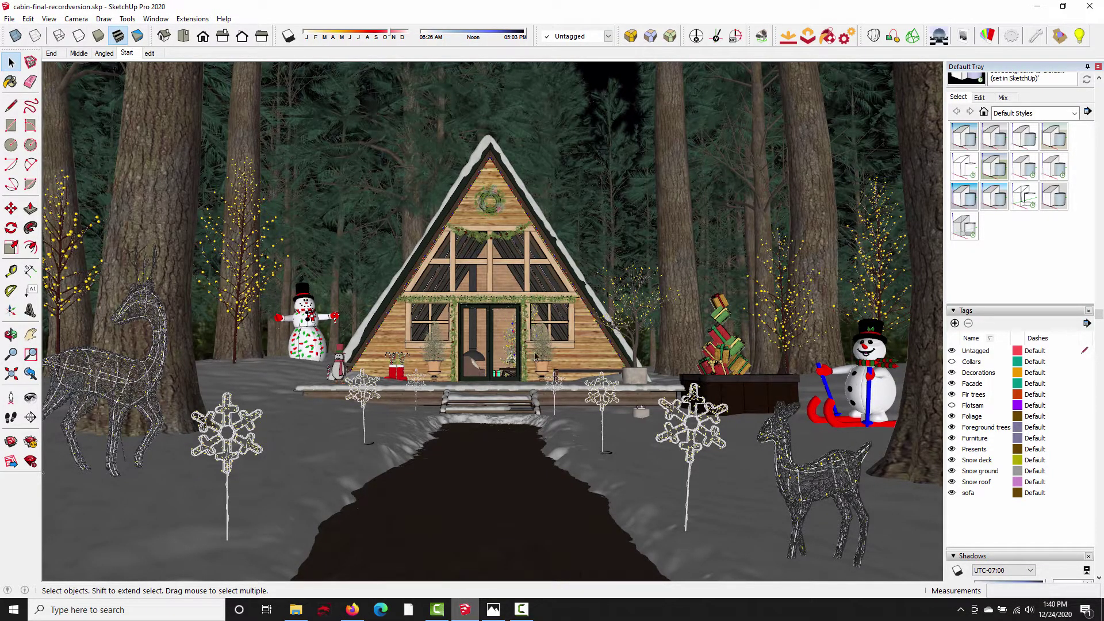
pyautogui.click(352, 609)
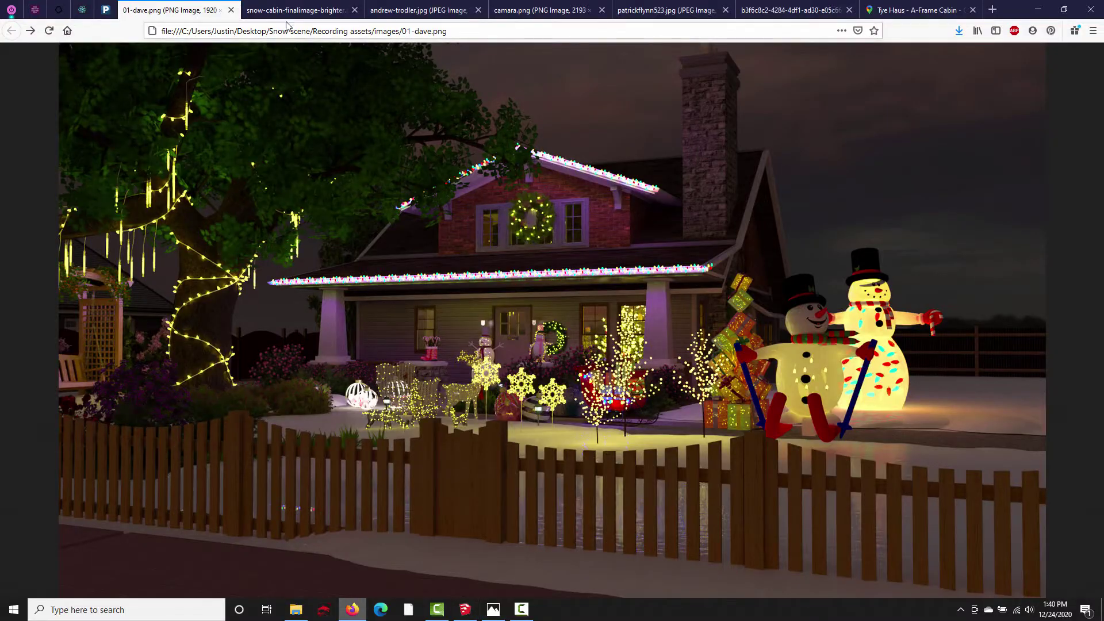
# Step: Open the snow-cabin-finalimage-brighter render and inspect its cabin facade, stacked presents and snowflake lights up close
pyautogui.click(287, 13)
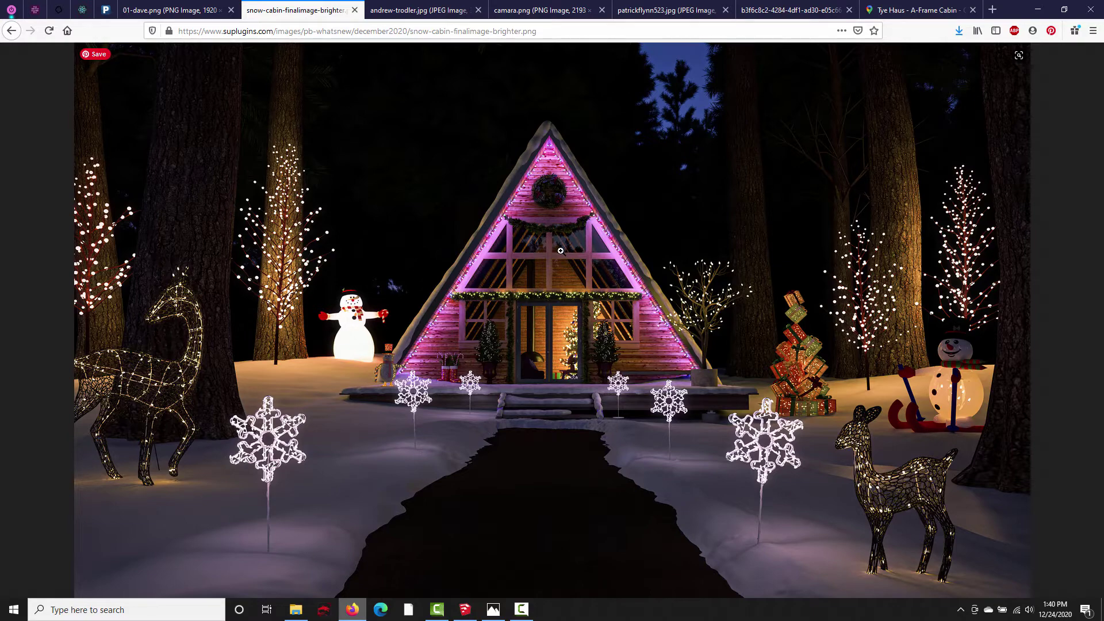
pyautogui.click(595, 296)
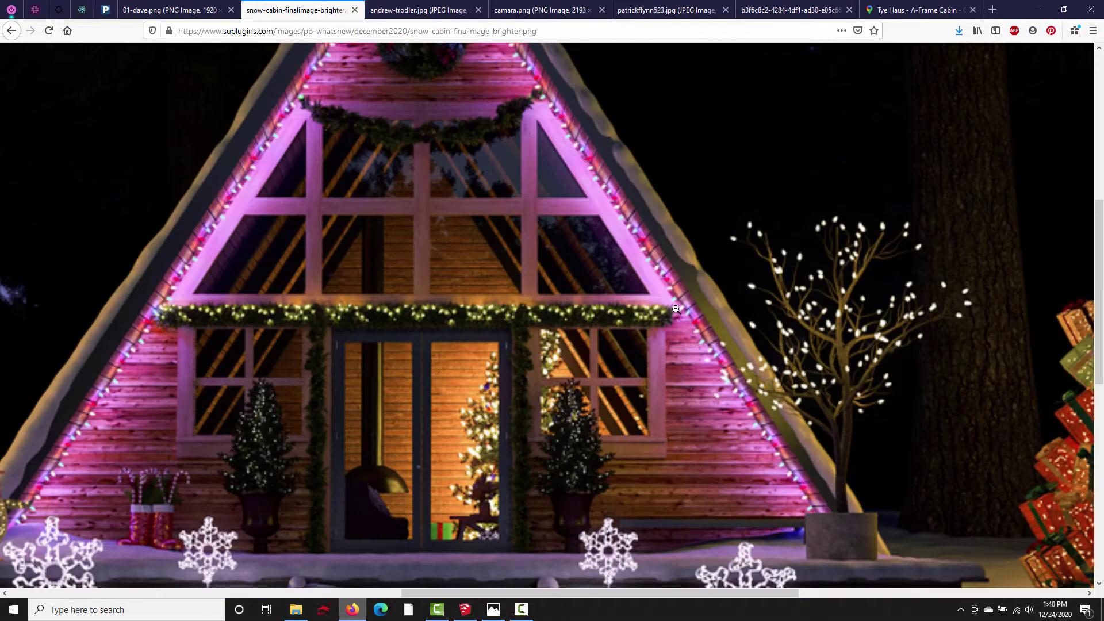
pyautogui.middleClick(658, 301)
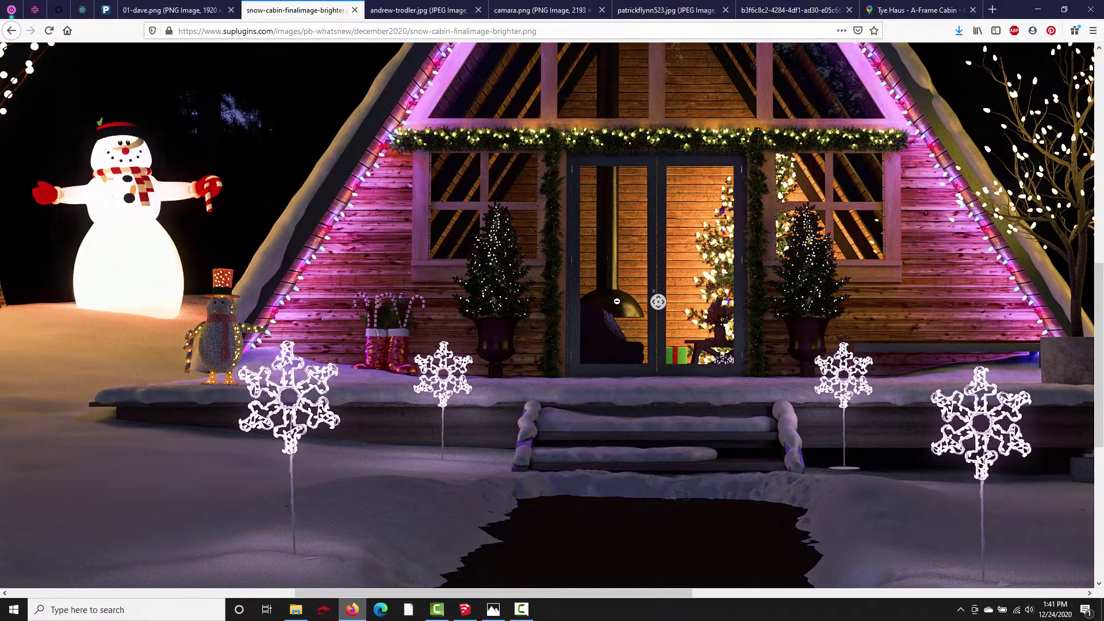
pyautogui.middleClick(635, 242)
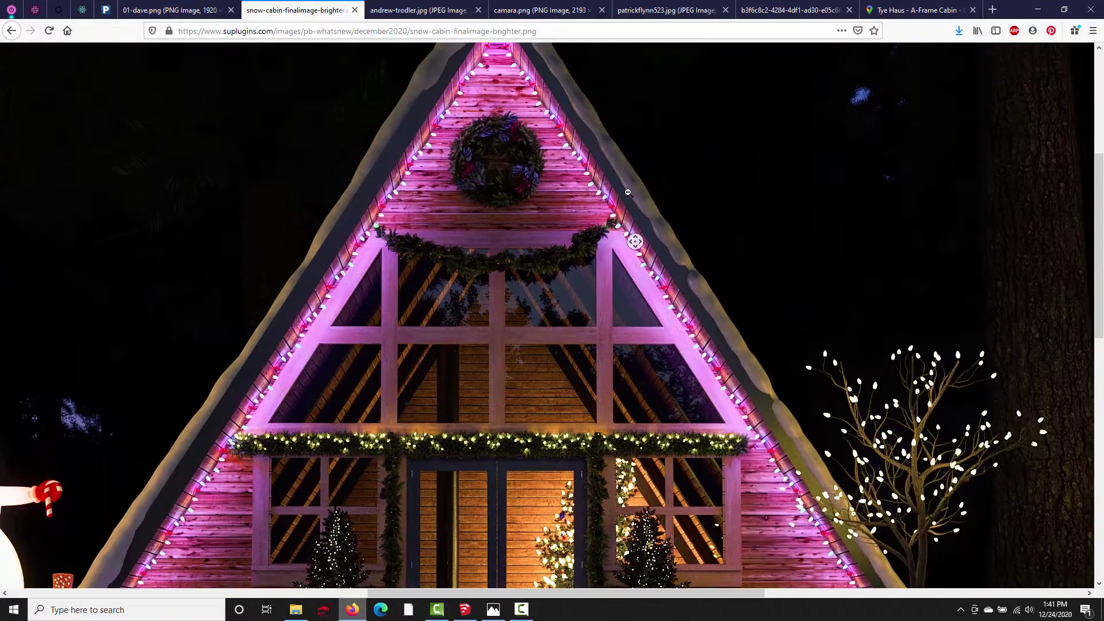
pyautogui.middleClick(632, 194)
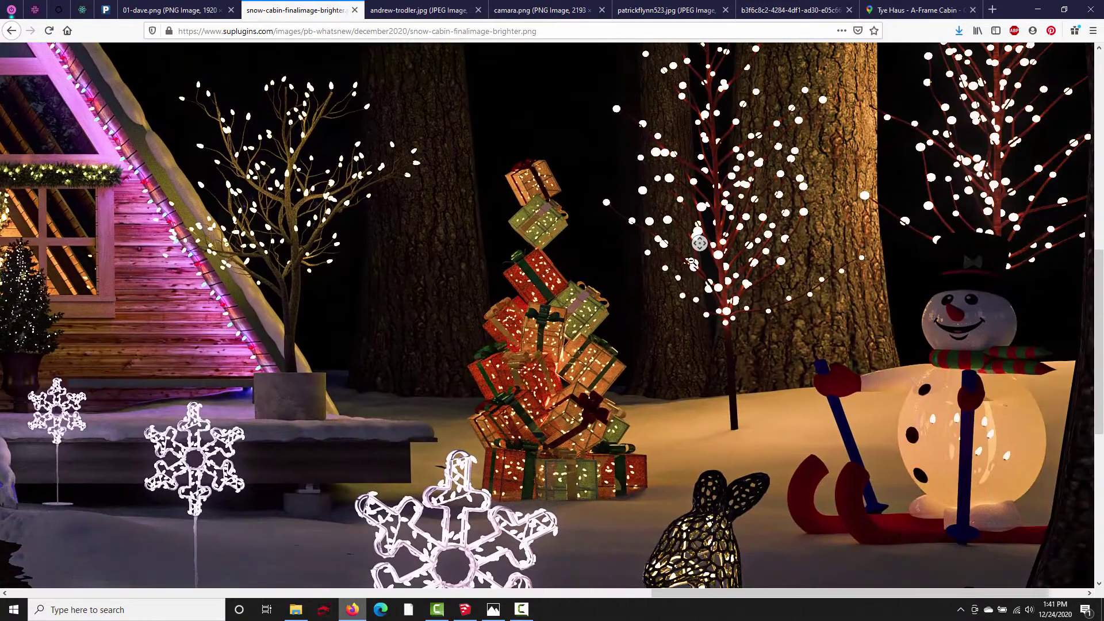
pyautogui.middleClick(699, 243)
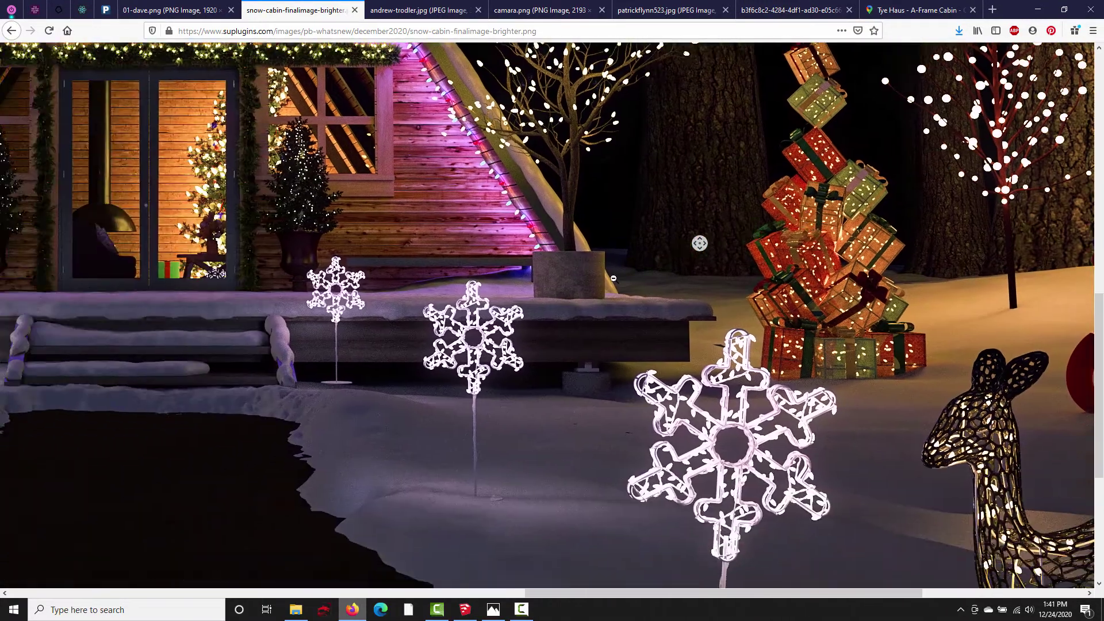
pyautogui.click(540, 232)
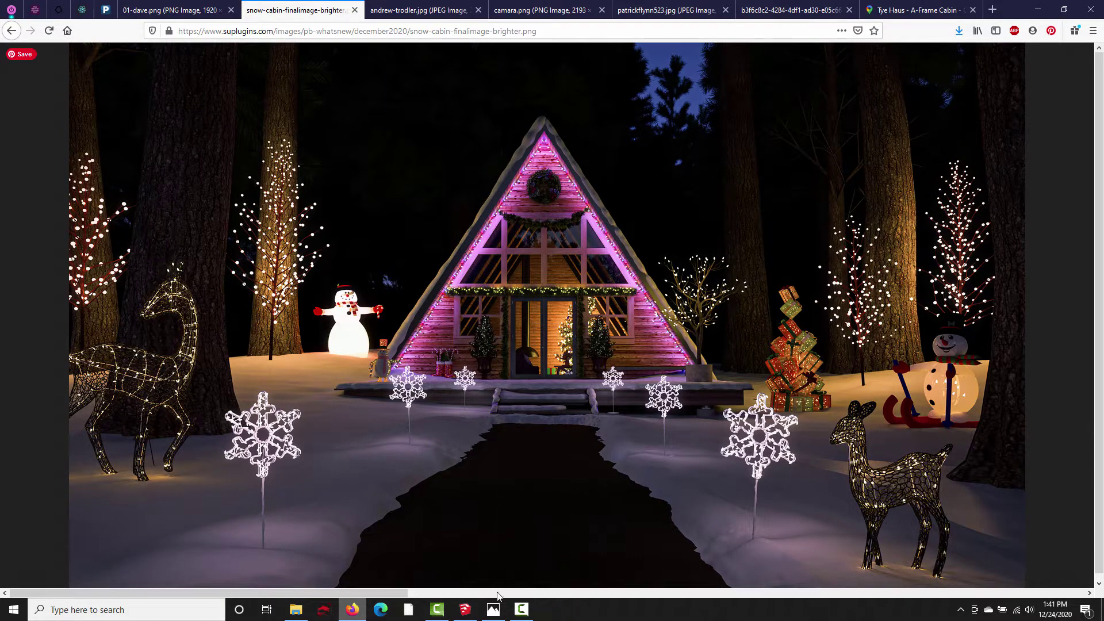
# Step: Switch to Photos, play front-yard-christmas-full-with-snow5.mp4, and view snow-cabin-finalanim.mp4, rewinding it to the start
pyautogui.click(492, 609)
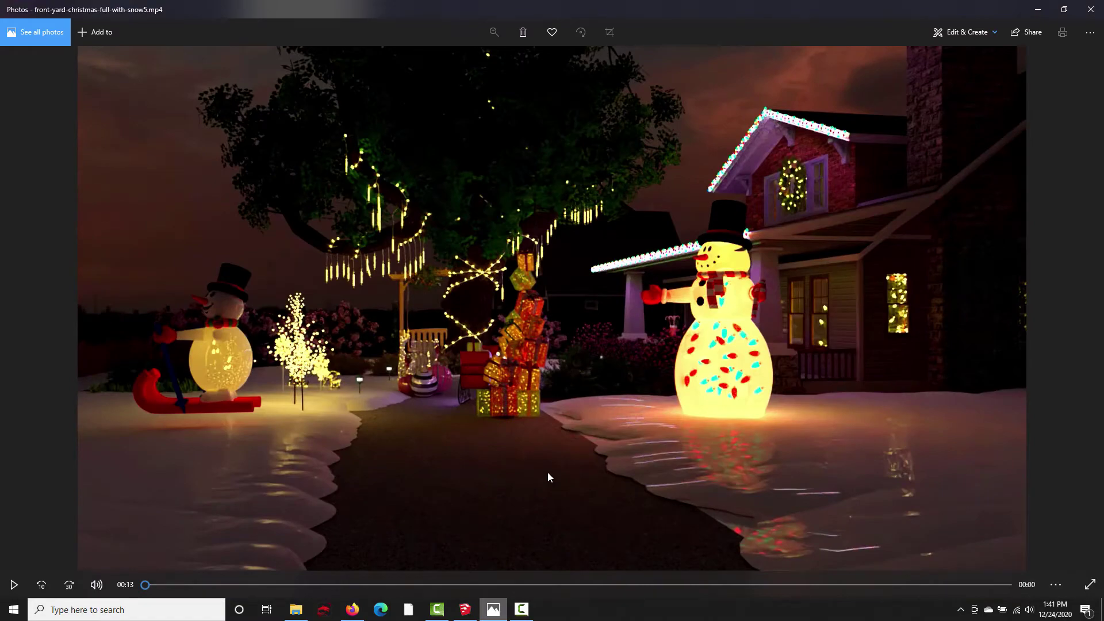
pyautogui.press('space')
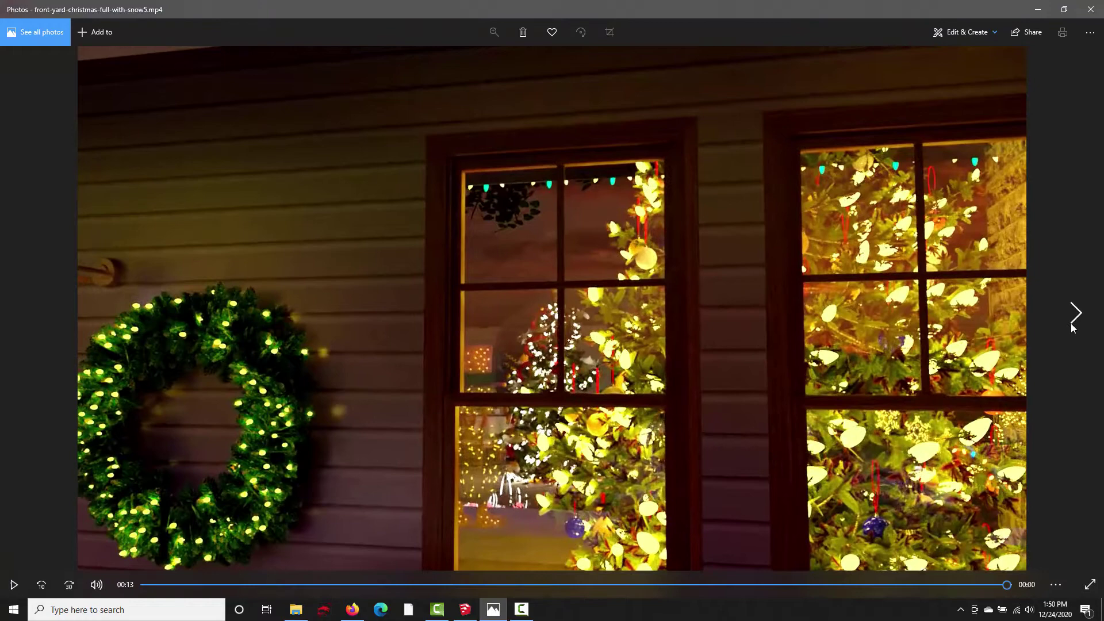
pyautogui.click(1071, 322)
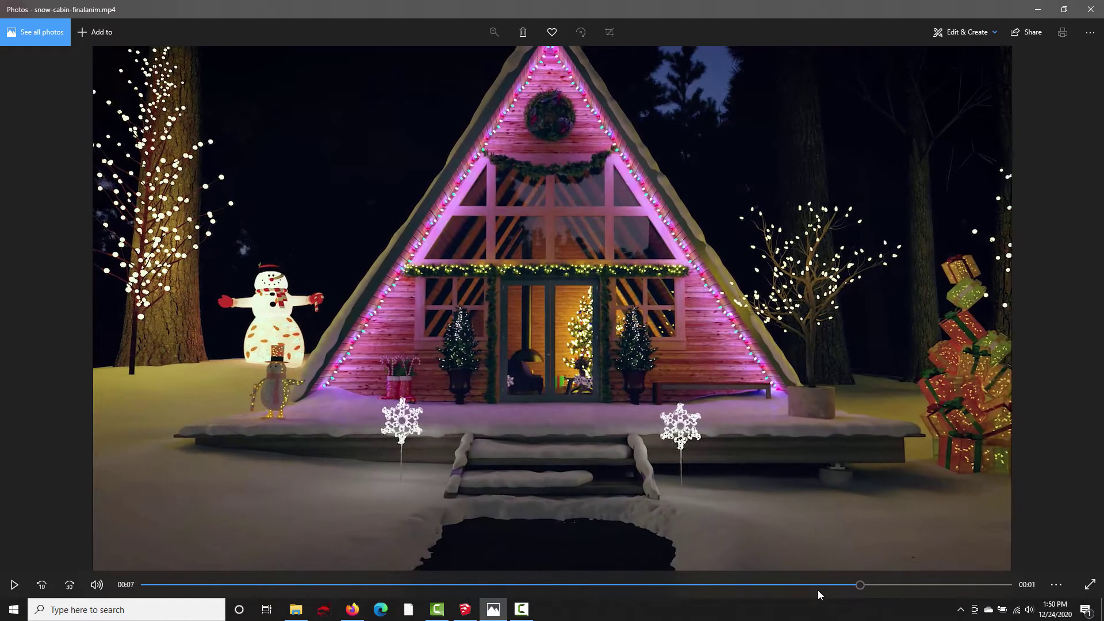
pyautogui.click(454, 584)
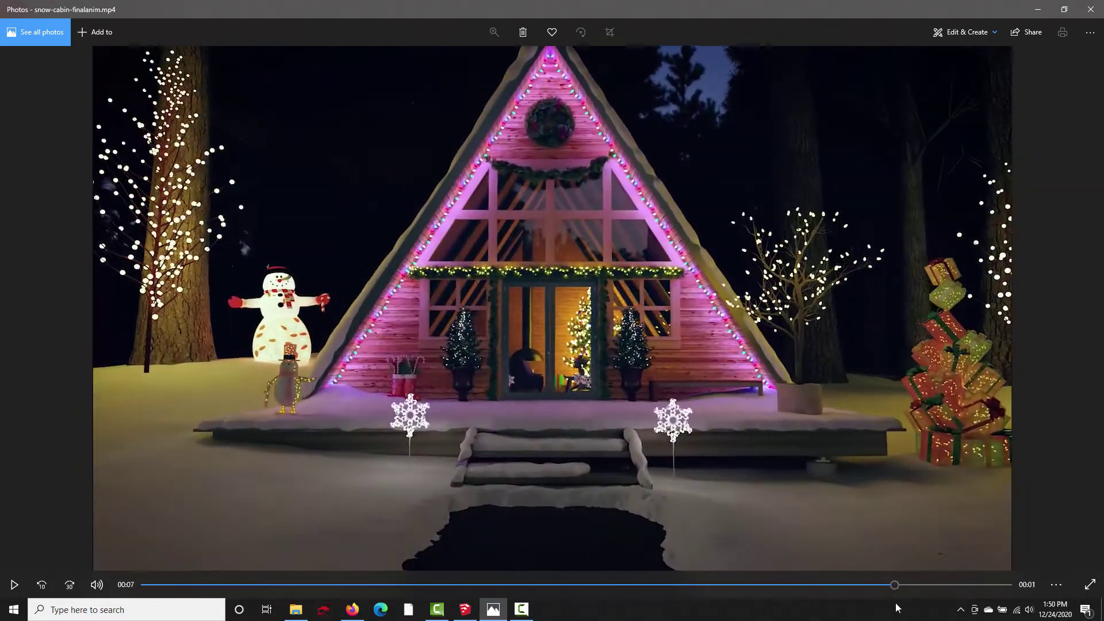
pyautogui.moveTo(894, 585); pyautogui.dragTo(96, 577)
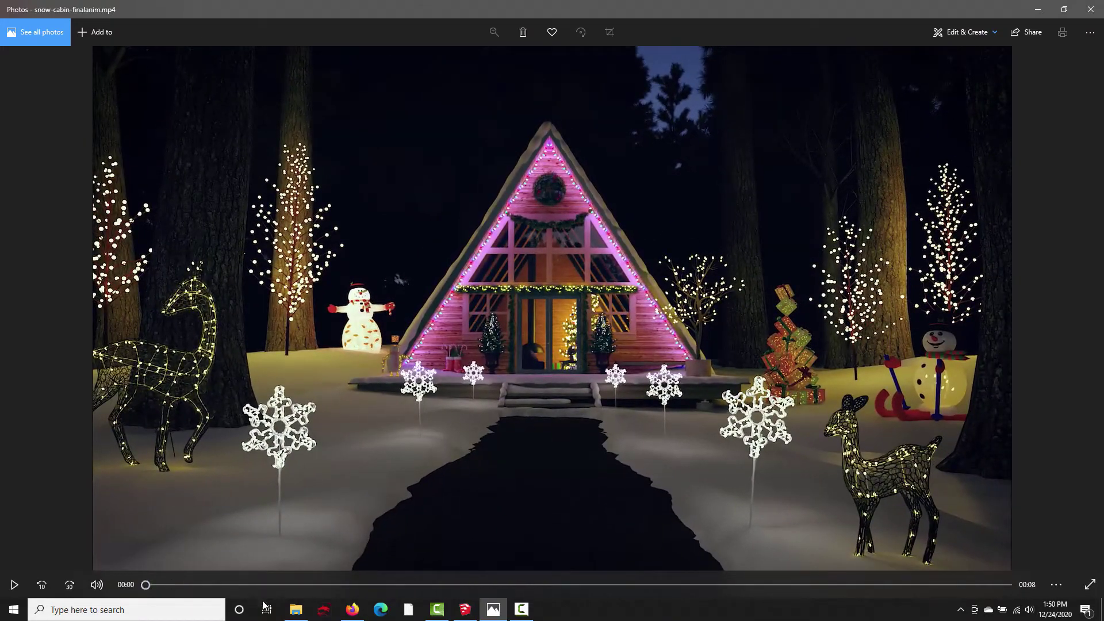
# Step: Compare the final snow cabin render in Firefox with the cabin model in SketchUp, ending on the render
pyautogui.click(352, 609)
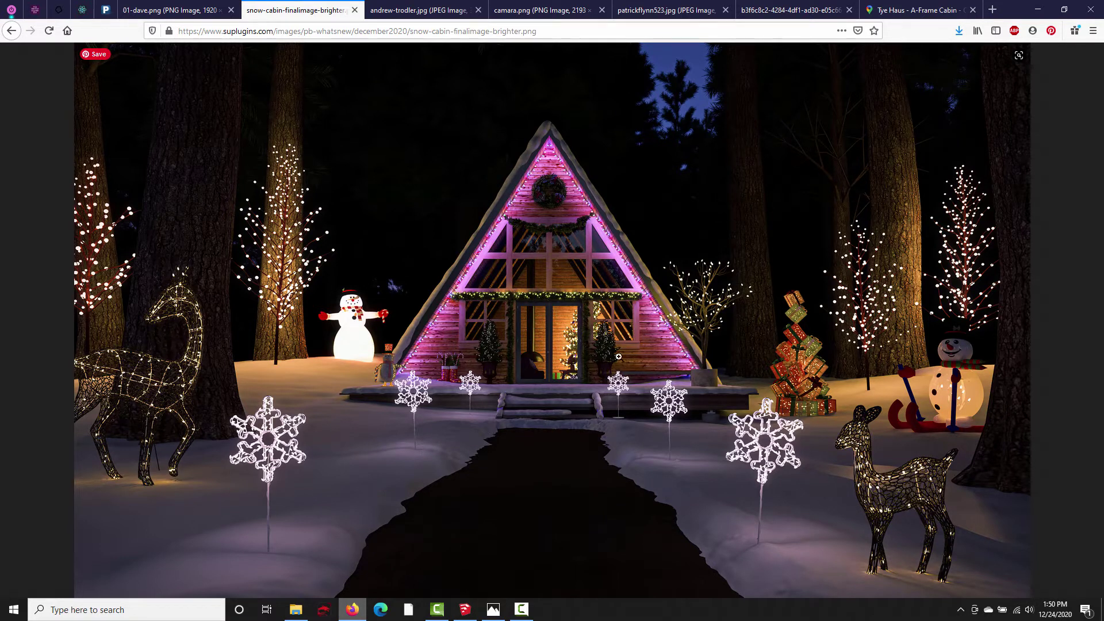
pyautogui.click(464, 609)
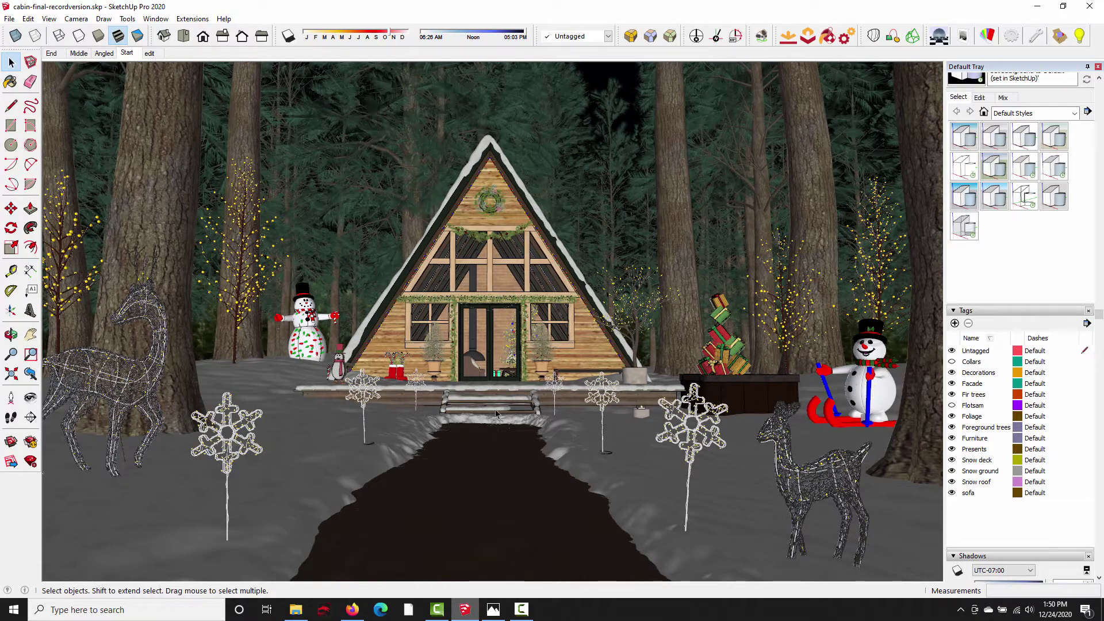
pyautogui.click(353, 609)
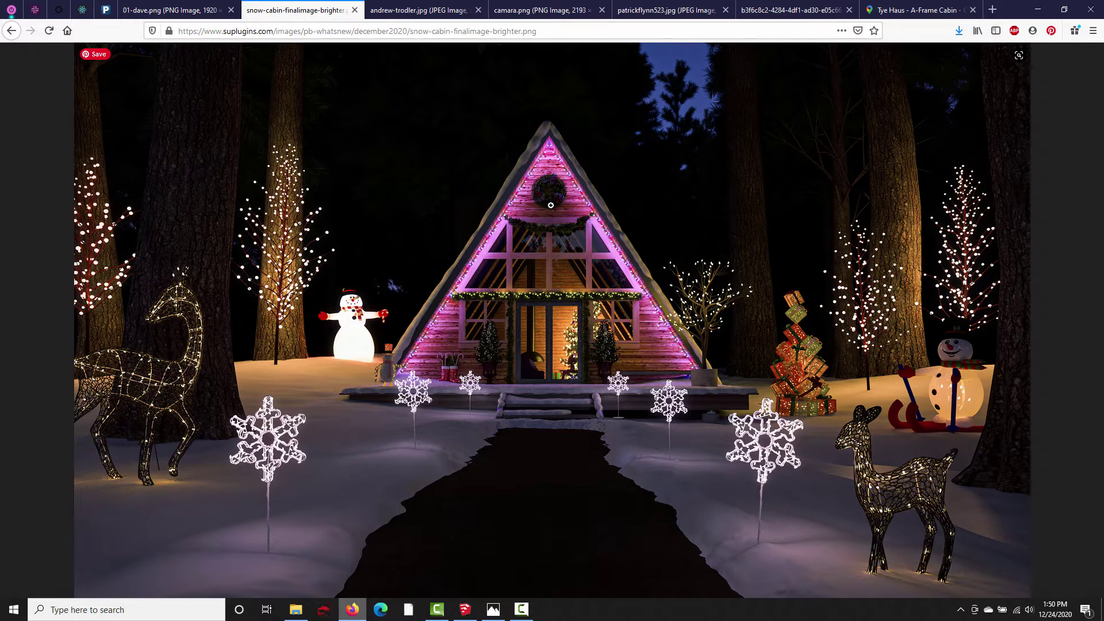
# Step: Open the snowy horse-drawn sleigh render and examine the snow-covered tree and garlanded fence up close
pyautogui.click(424, 12)
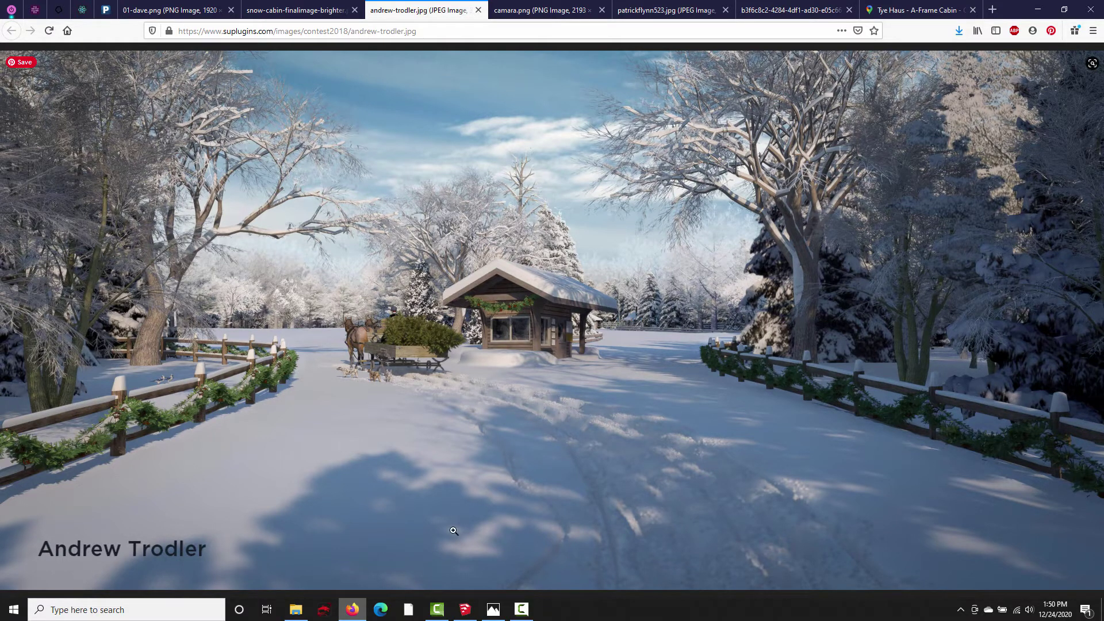
pyautogui.click(806, 203)
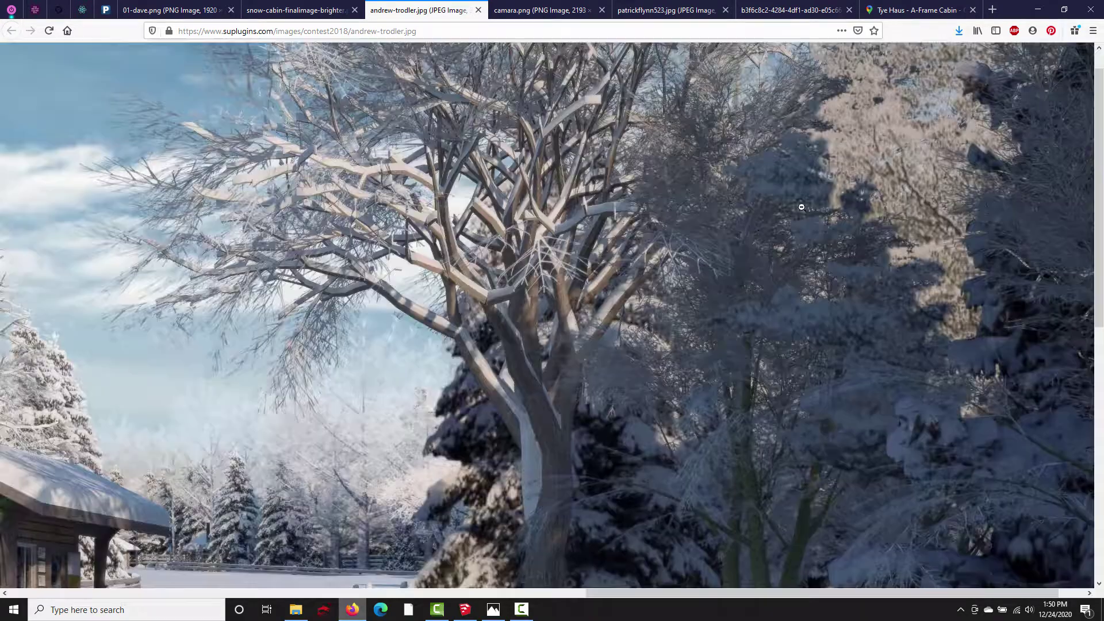
pyautogui.middleClick(523, 280)
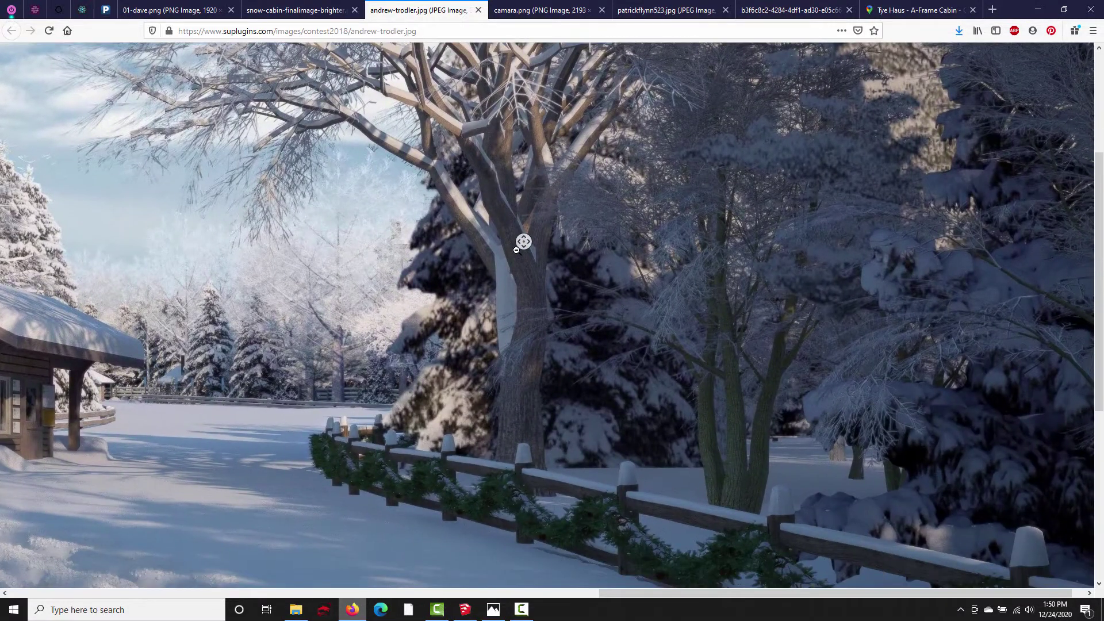
pyautogui.click(494, 230)
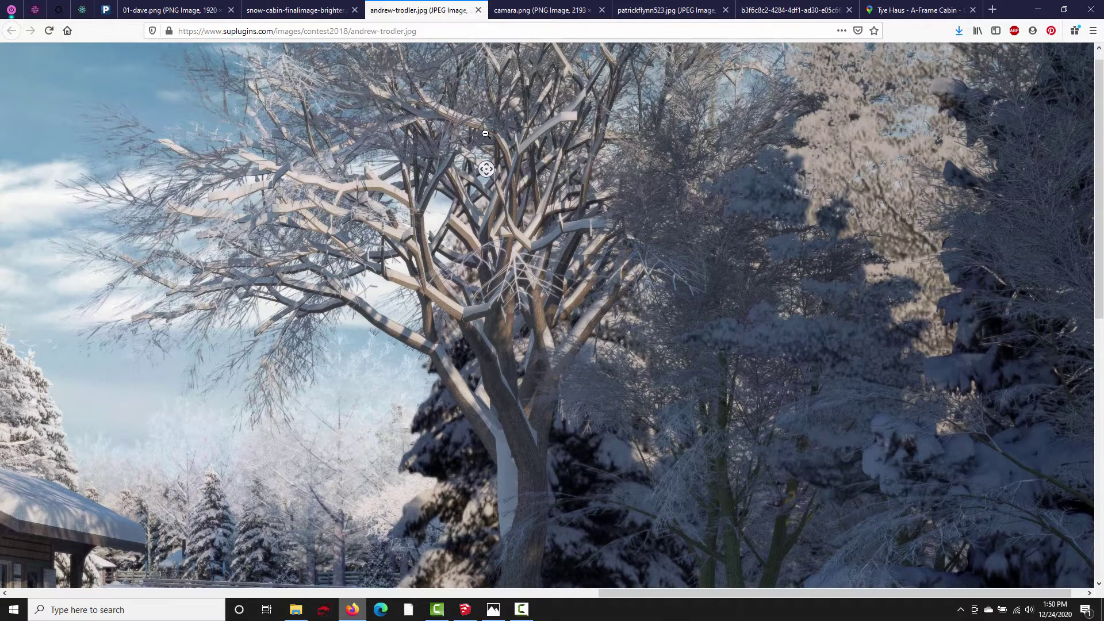
pyautogui.middleClick(487, 141)
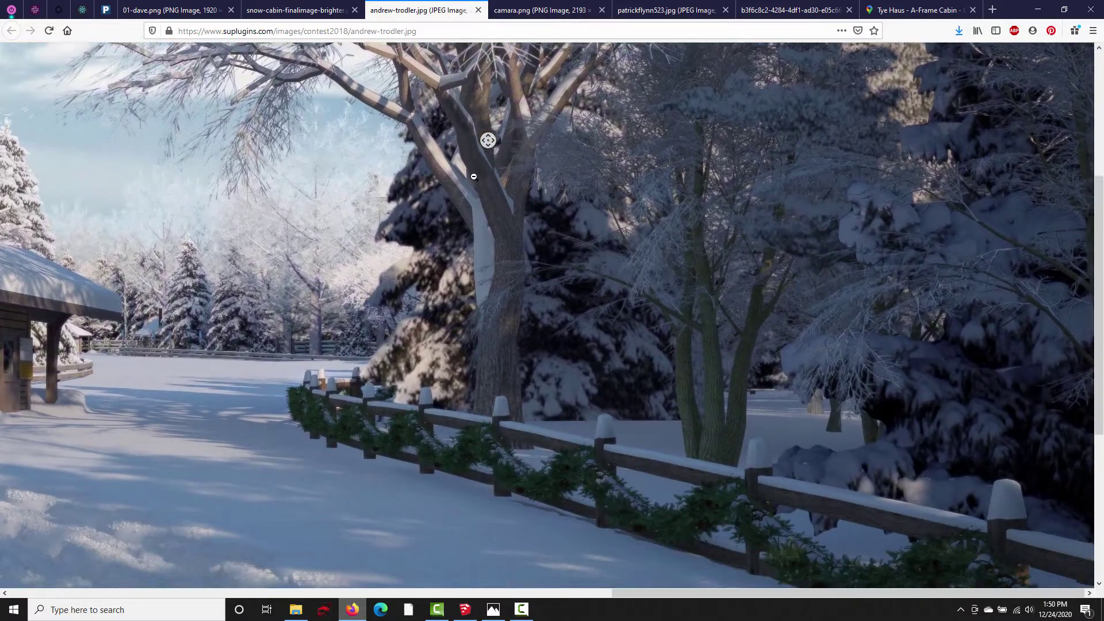
pyautogui.click(553, 239)
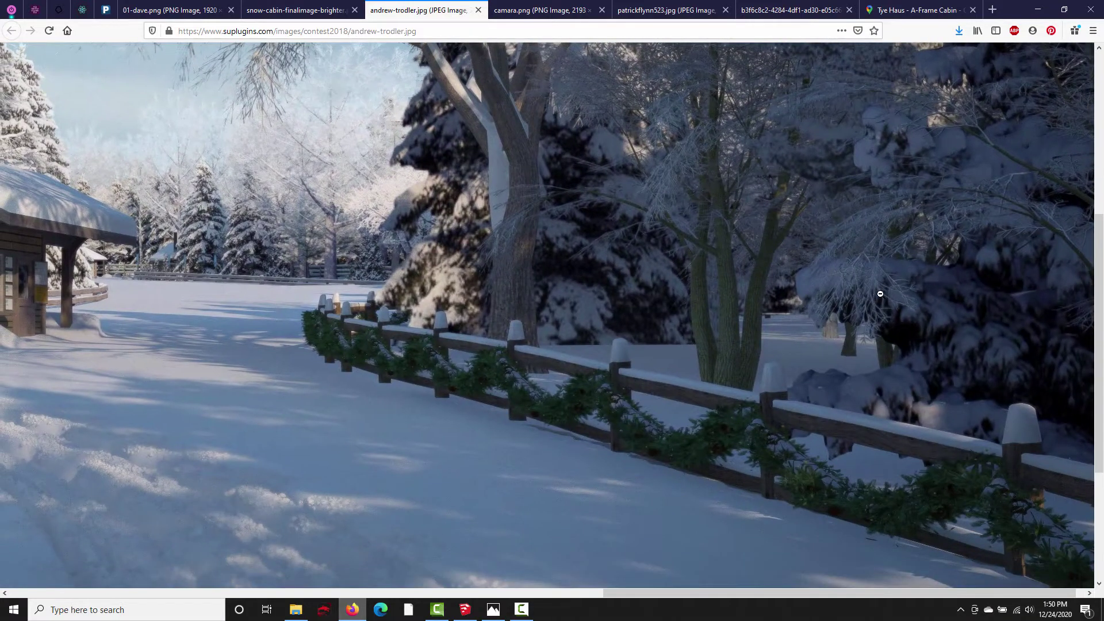
# Step: Examine the sleigh, the small cabin and the tracks in the snow, then return to the full image
pyautogui.hscroll(-5, 685, 281)
pyautogui.middleClick(475, 221)
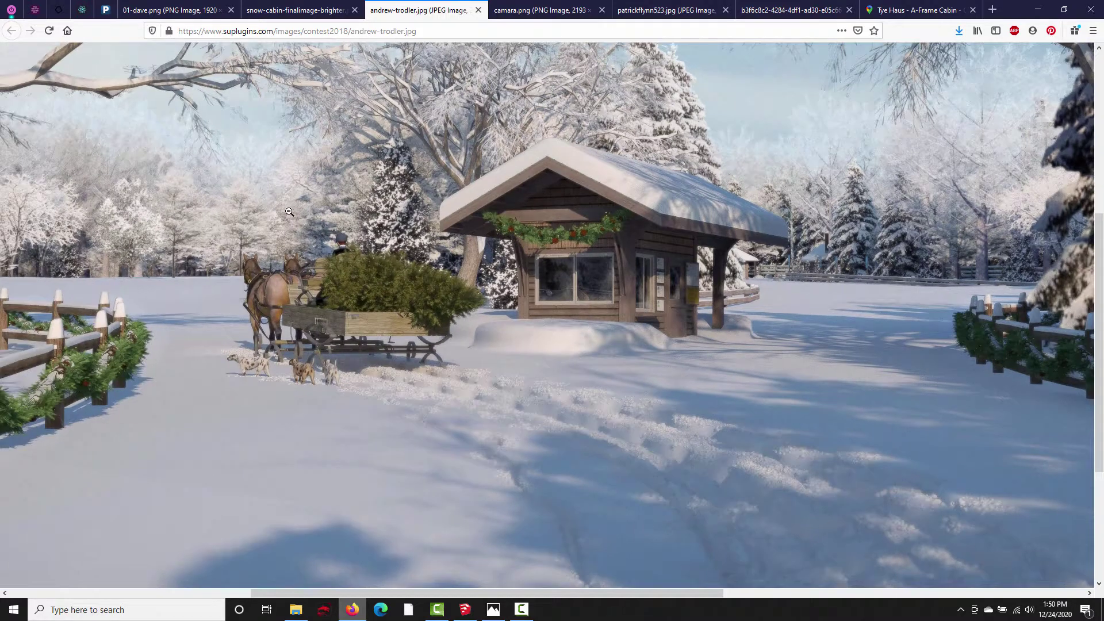
pyautogui.click(280, 216)
pyautogui.middleClick(281, 216)
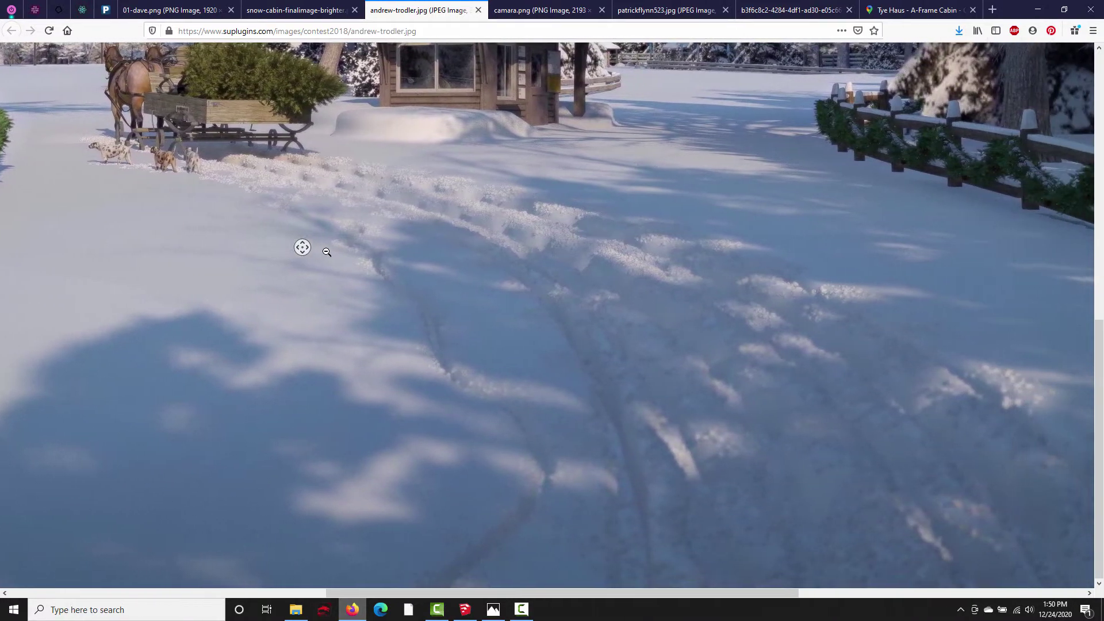
pyautogui.click(328, 196)
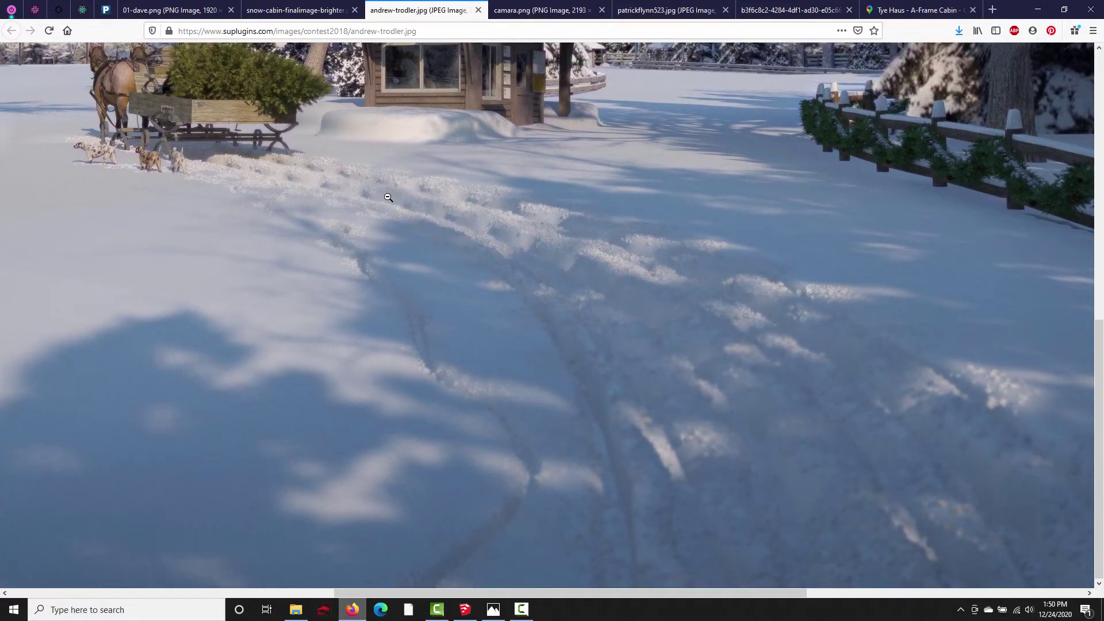
pyautogui.hscroll(2, 385, 194)
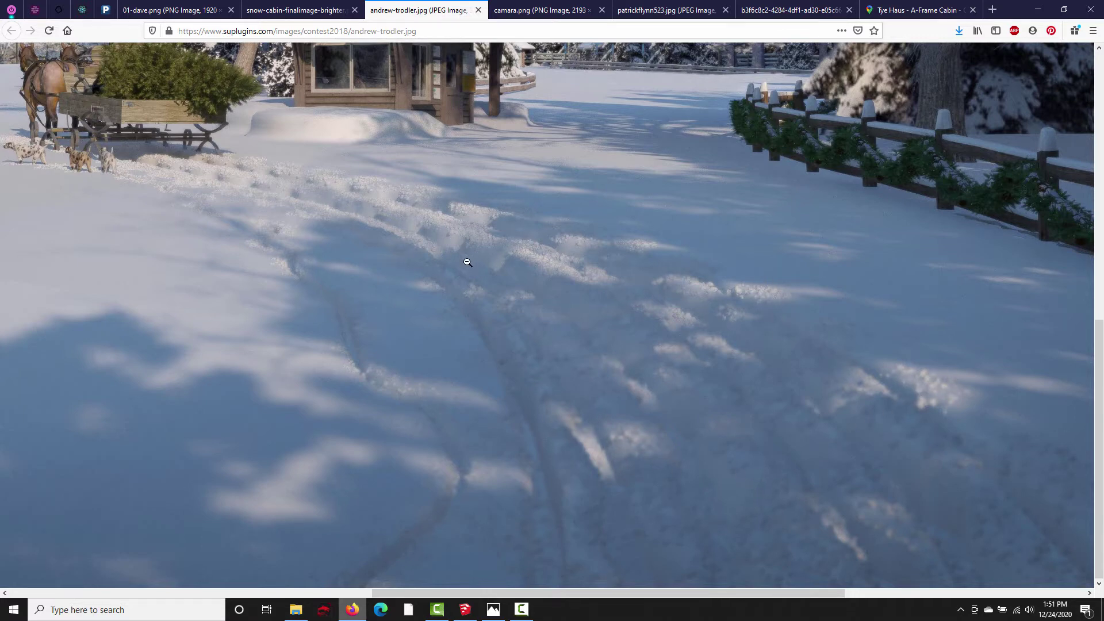
pyautogui.hscroll(-8, 468, 262)
pyautogui.scroll(5, 468, 262)
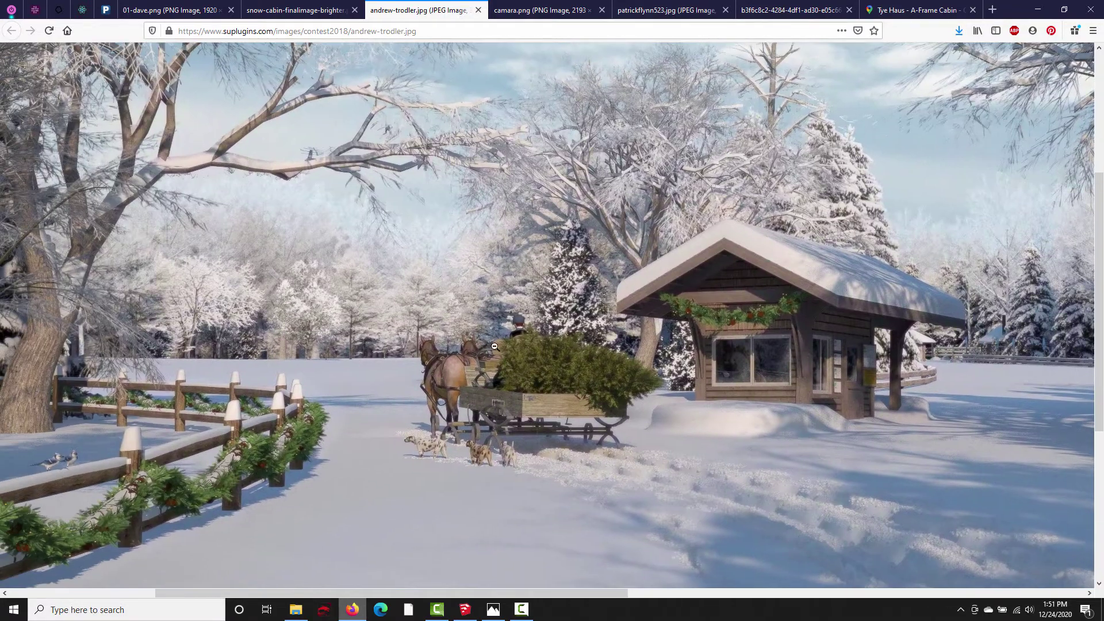
pyautogui.hscroll(6, 494, 346)
pyautogui.scroll(-4, 494, 346)
pyautogui.click(543, 331)
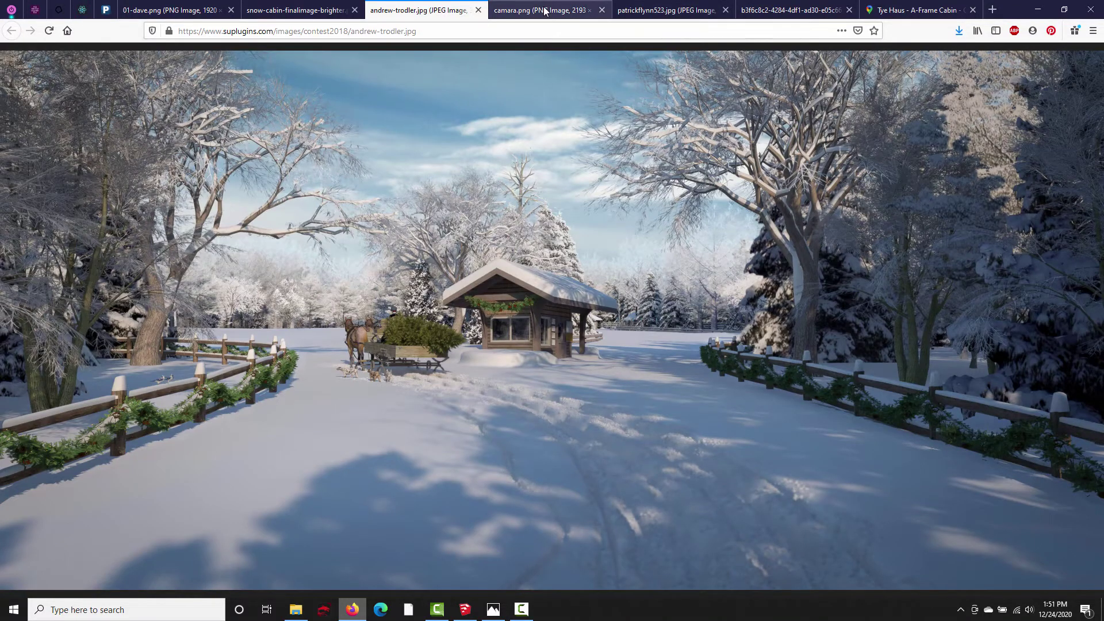
# Step: View the camara.png living room and the vaulted-ceiling Christmas interior, with a brief return to the snowy sleigh render
pyautogui.click(545, 11)
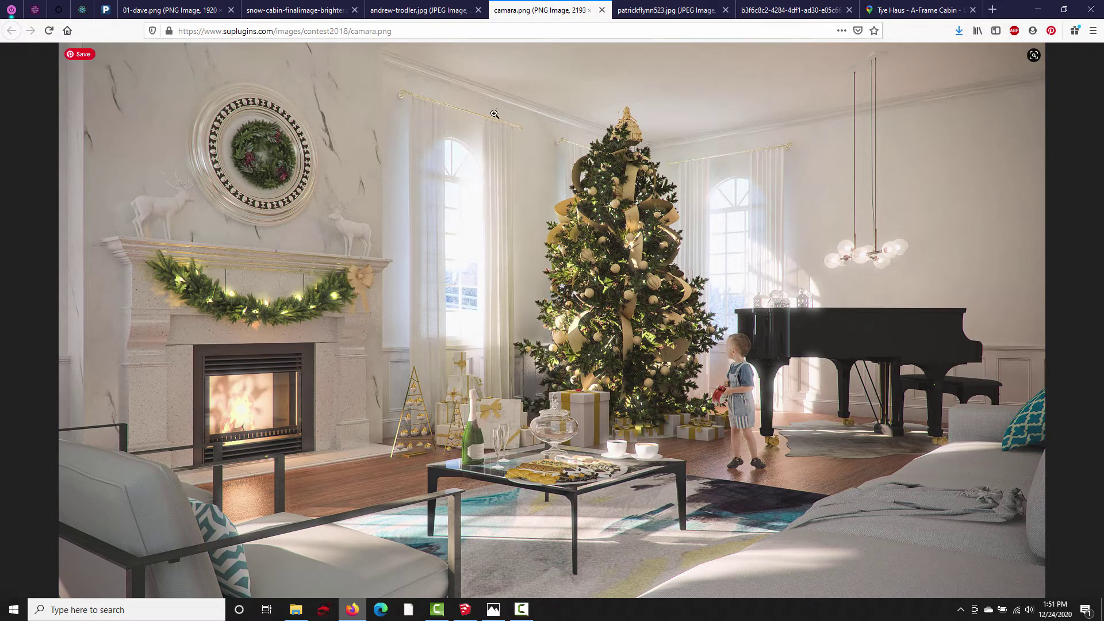
pyautogui.hotkey('ctrl', 'shift', 'Tab')
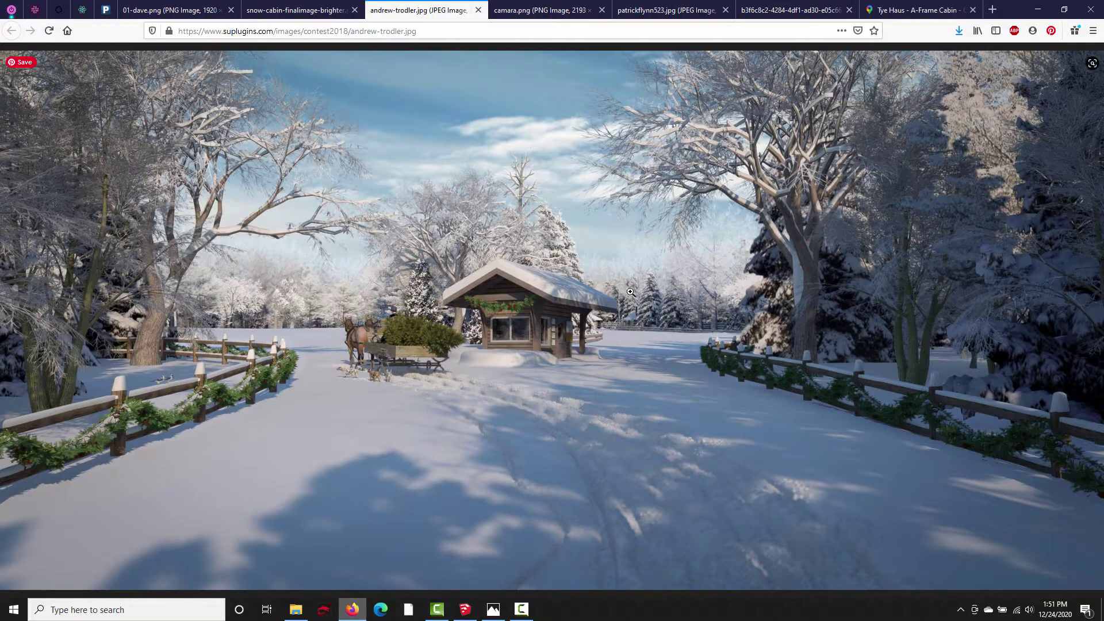
pyautogui.click(566, 12)
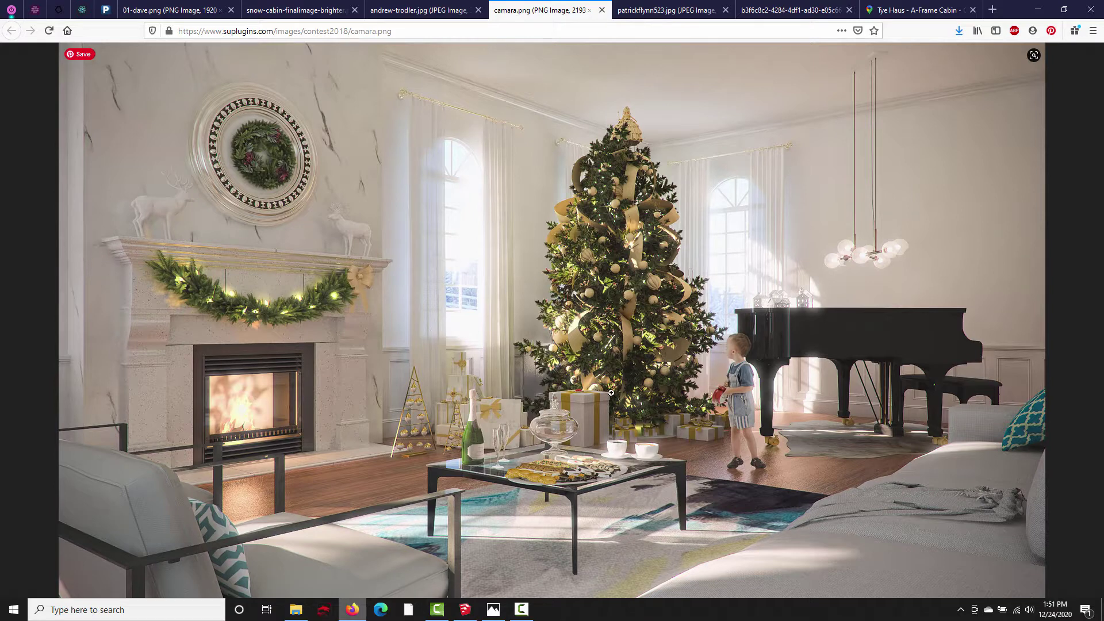
pyautogui.click(669, 12)
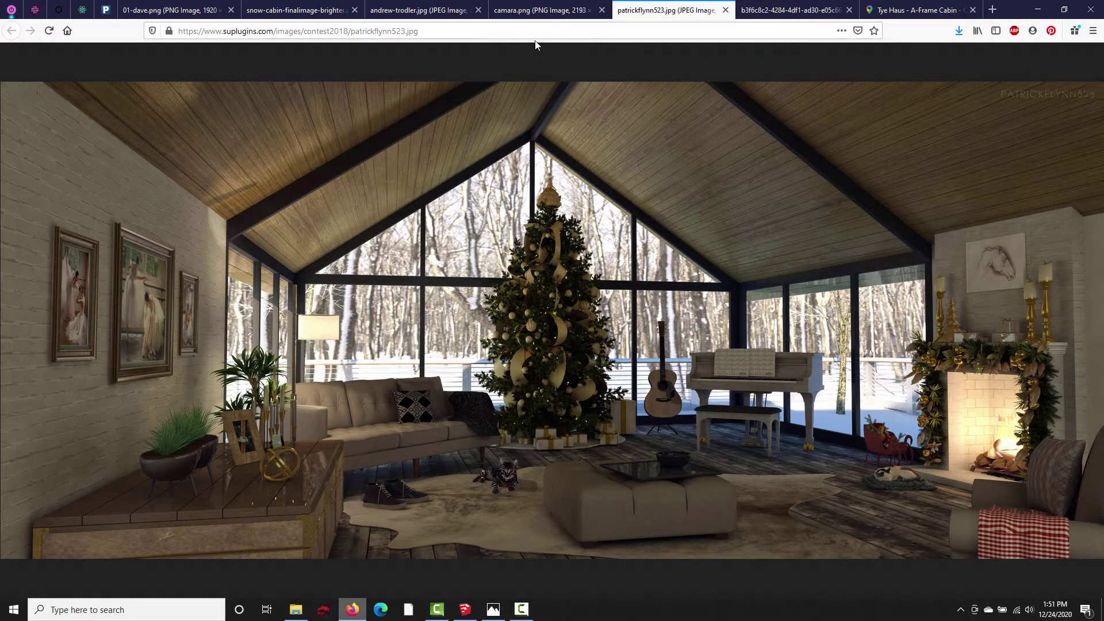
pyautogui.click(541, 11)
pyautogui.click(667, 10)
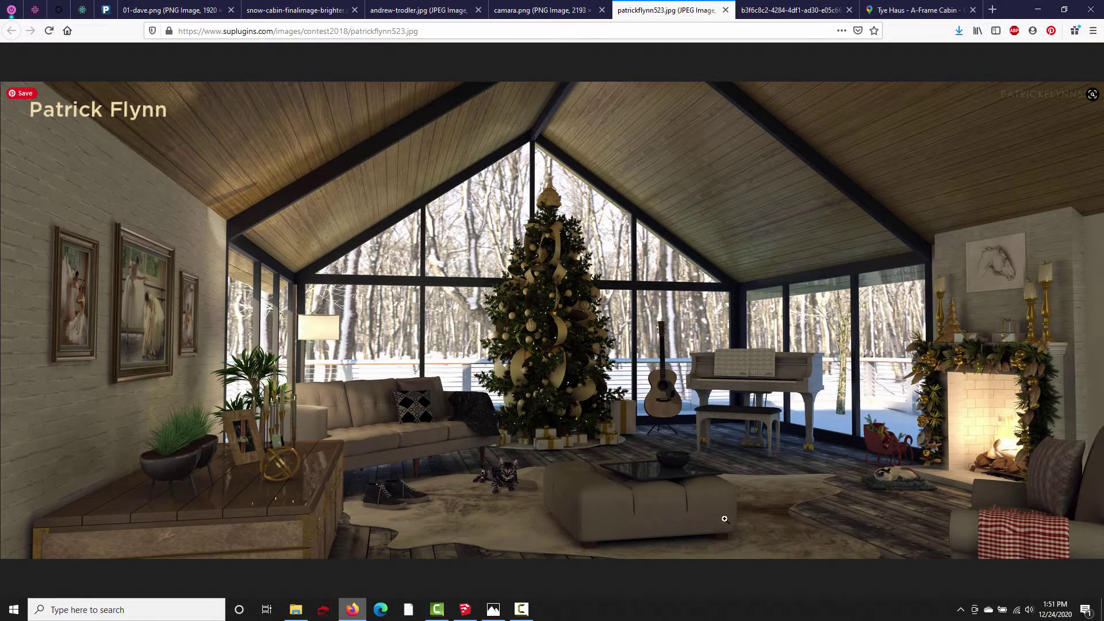
# Step: Go back through the camara.png interior and the snowy sleigh render to the final snow cabin render
pyautogui.click(543, 10)
pyautogui.click(432, 11)
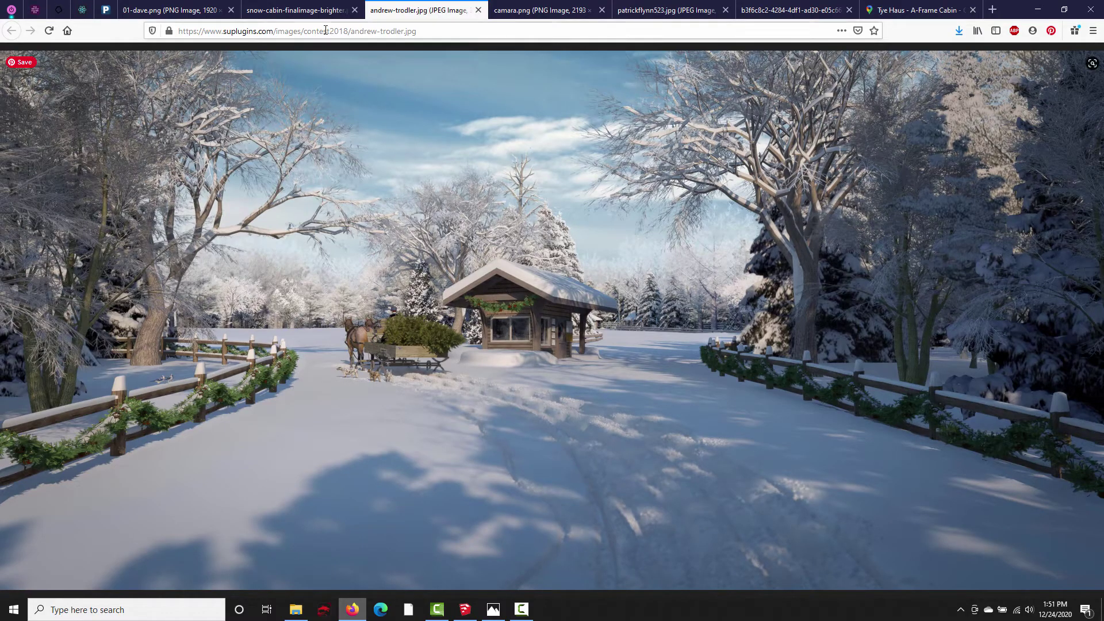
pyautogui.click(315, 12)
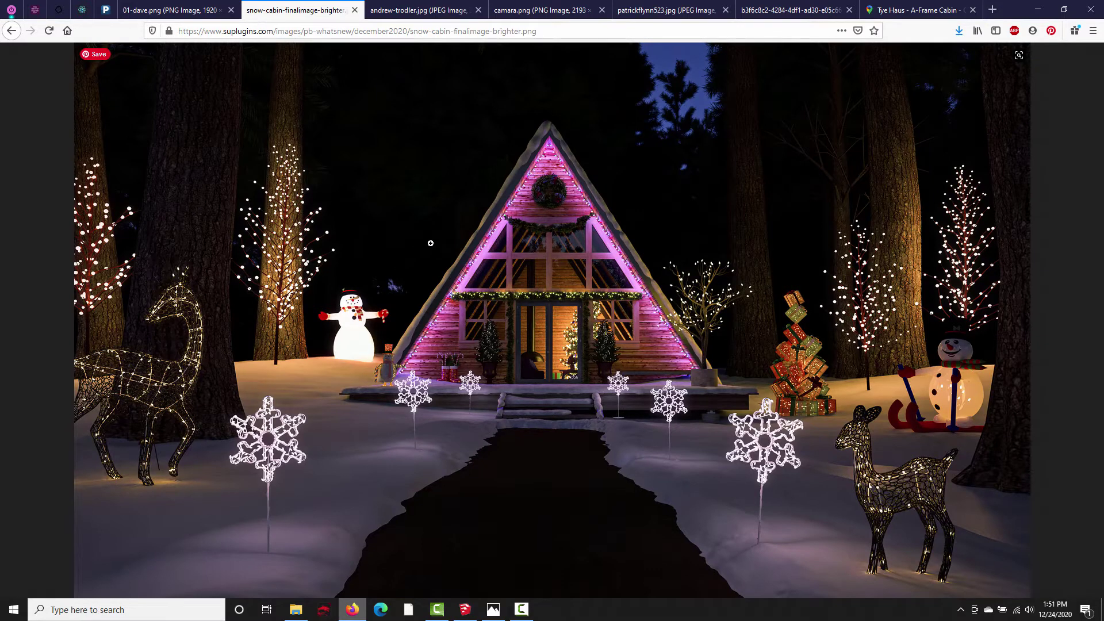
pyautogui.hotkey('ctrl', 'pageup')
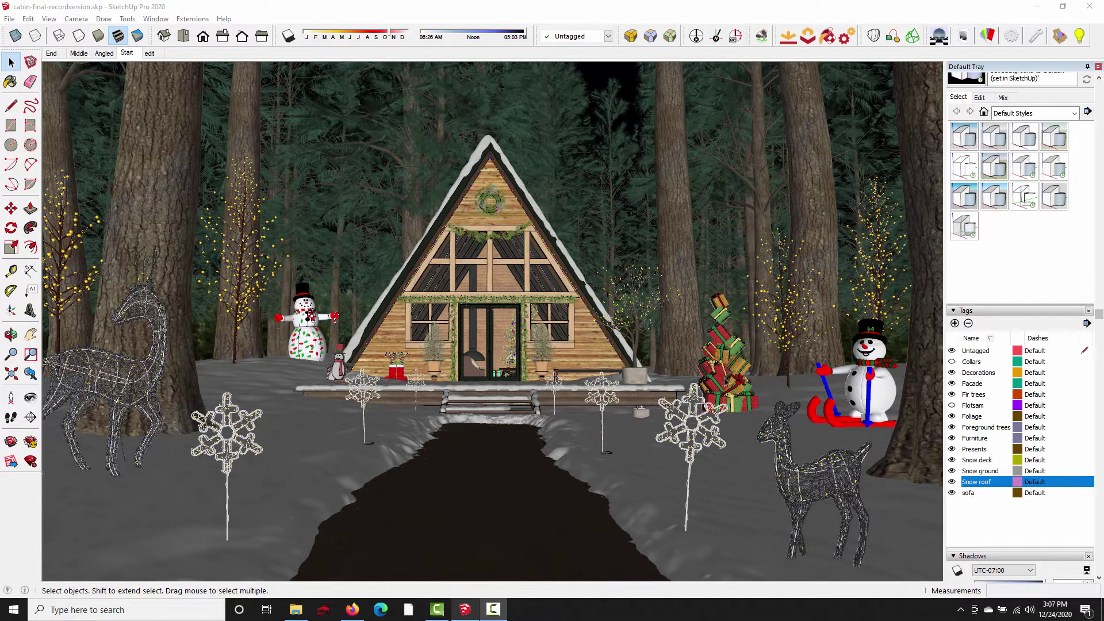
# Step: Show the edit scene of the cabin model and view the bare cabin, deck and stairs from an angle
pyautogui.click(150, 53)
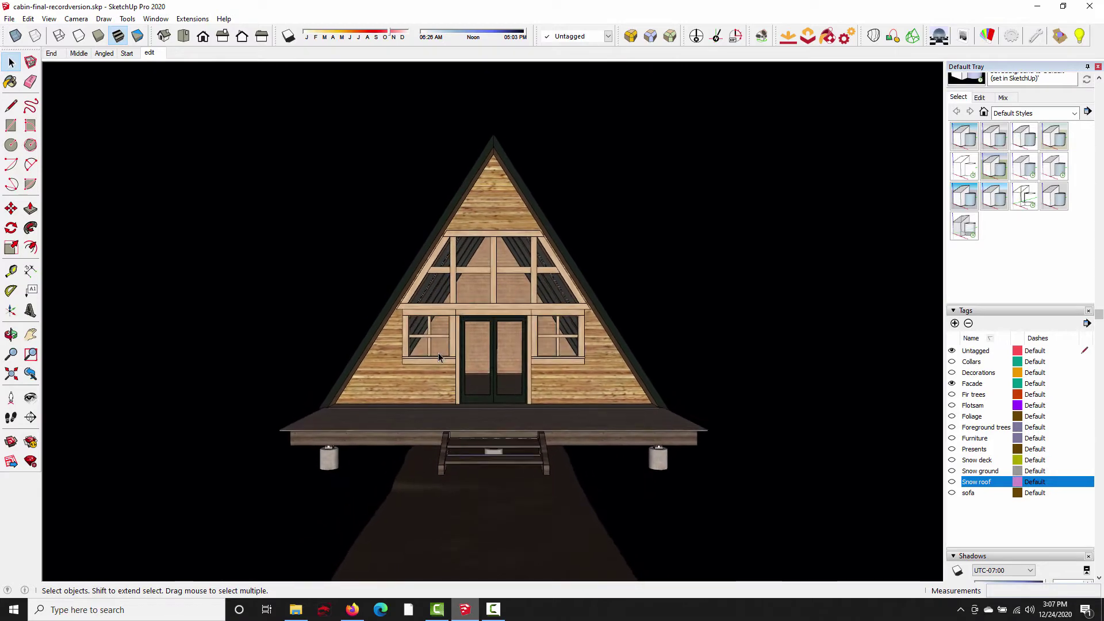
pyautogui.moveTo(492, 382); pyautogui.dragTo(486, 422)
pyautogui.press('space')
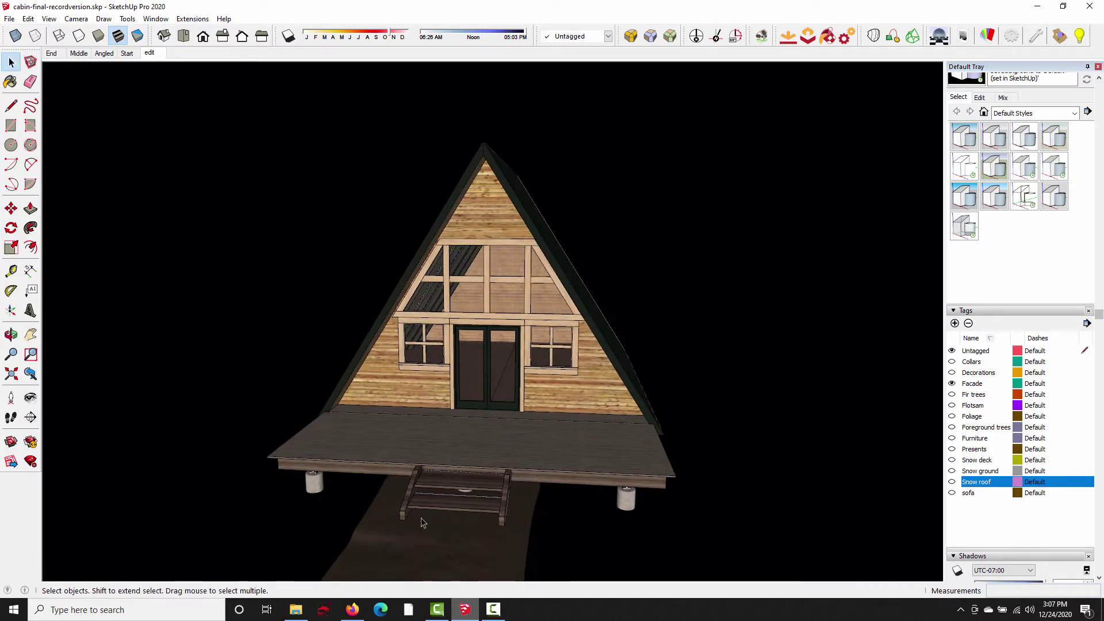
# Step: Switch to Firefox and examine the A-frame reference photo and the Tye Haus cabin's surroundings on the map, then return to the photo
pyautogui.click(353, 610)
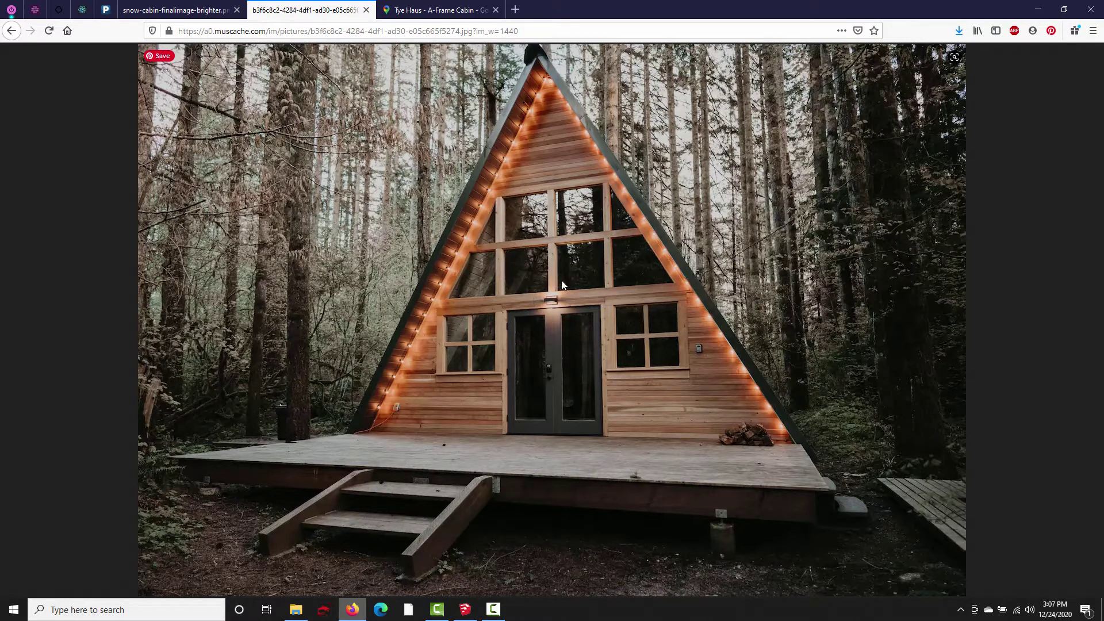
pyautogui.click(416, 13)
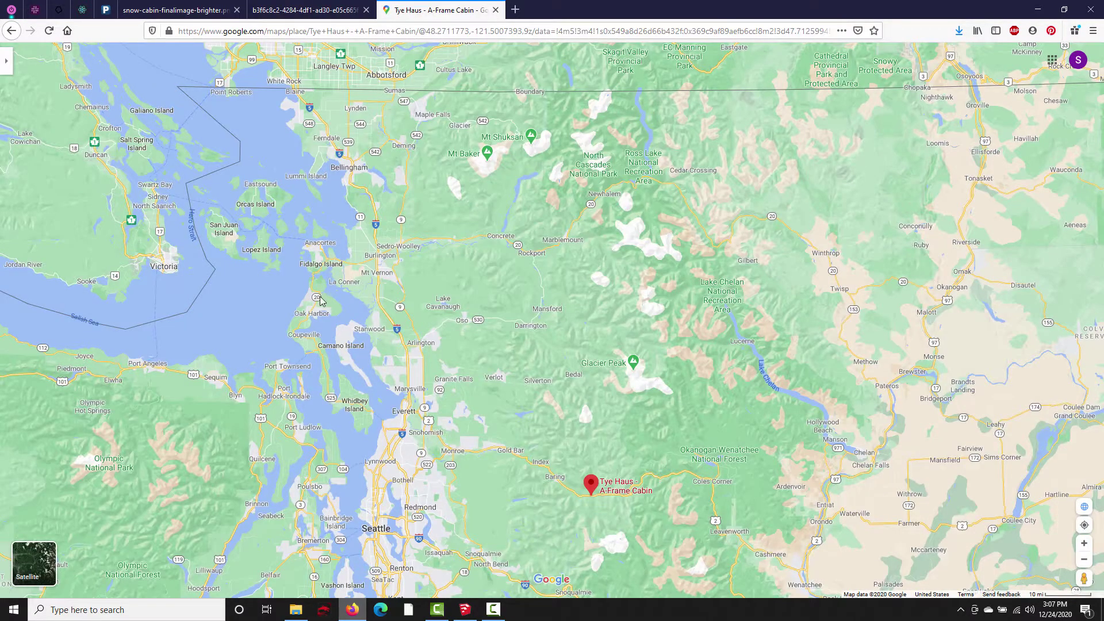
pyautogui.moveTo(614, 503); pyautogui.dragTo(615, 455)
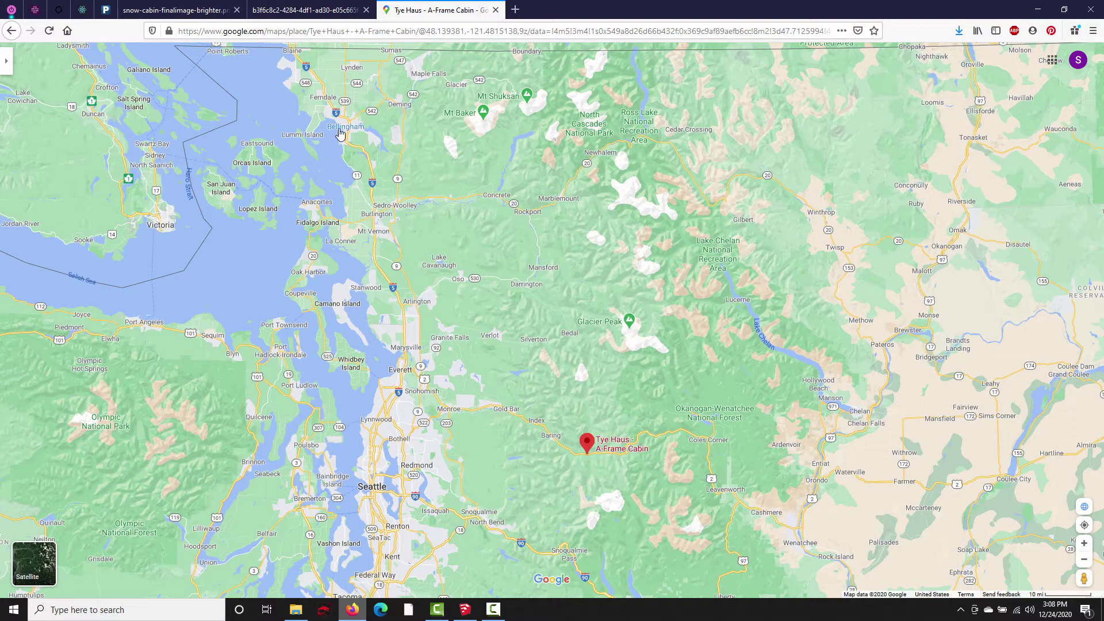
pyautogui.moveTo(339, 132); pyautogui.dragTo(391, 209)
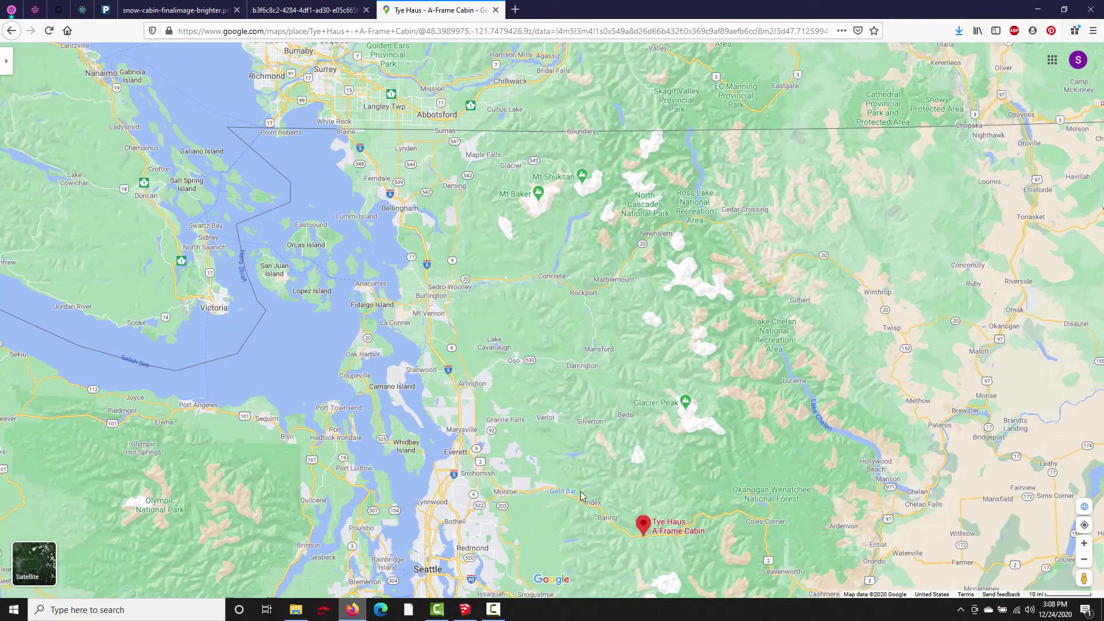
pyautogui.click(280, 13)
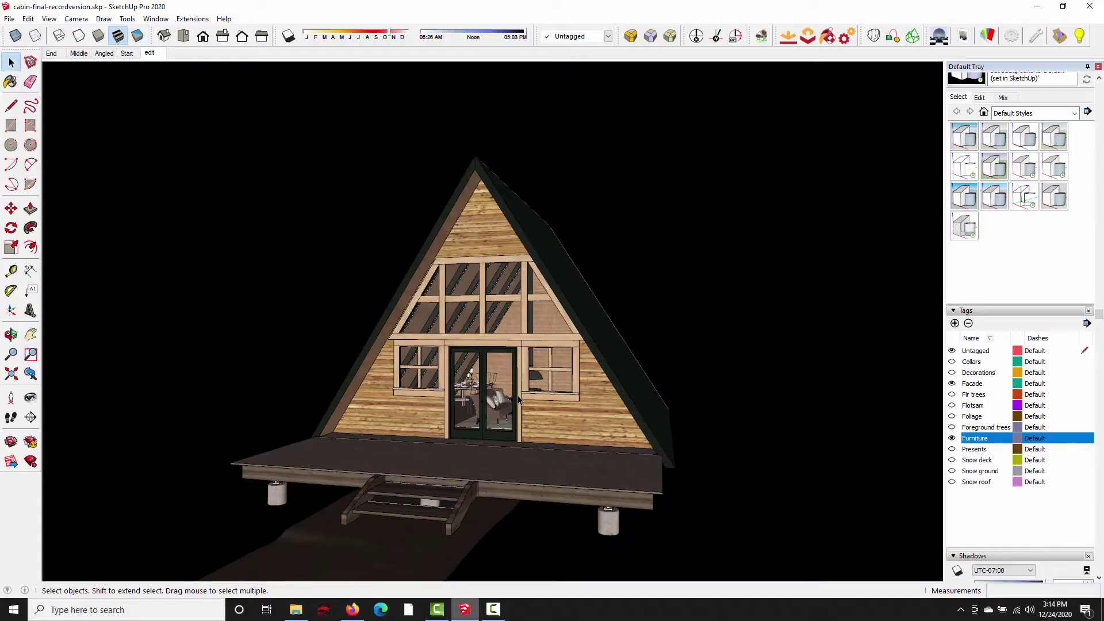
# Step: Hide the Facade tag in the SketchUp cabin model and examine the seating group, dining set and hanging fireplace inside
pyautogui.moveTo(538, 395); pyautogui.dragTo(494, 439, button='middle')
pyautogui.scroll(6, 502, 396)
pyautogui.click(951, 384)
pyautogui.click(490, 473)
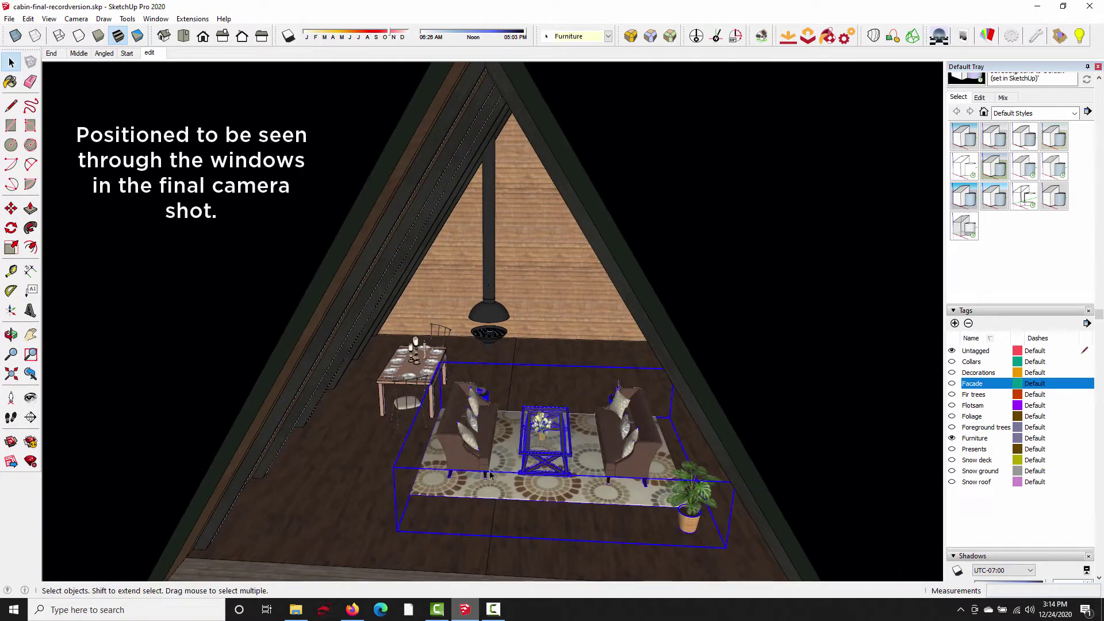
pyautogui.click(399, 402)
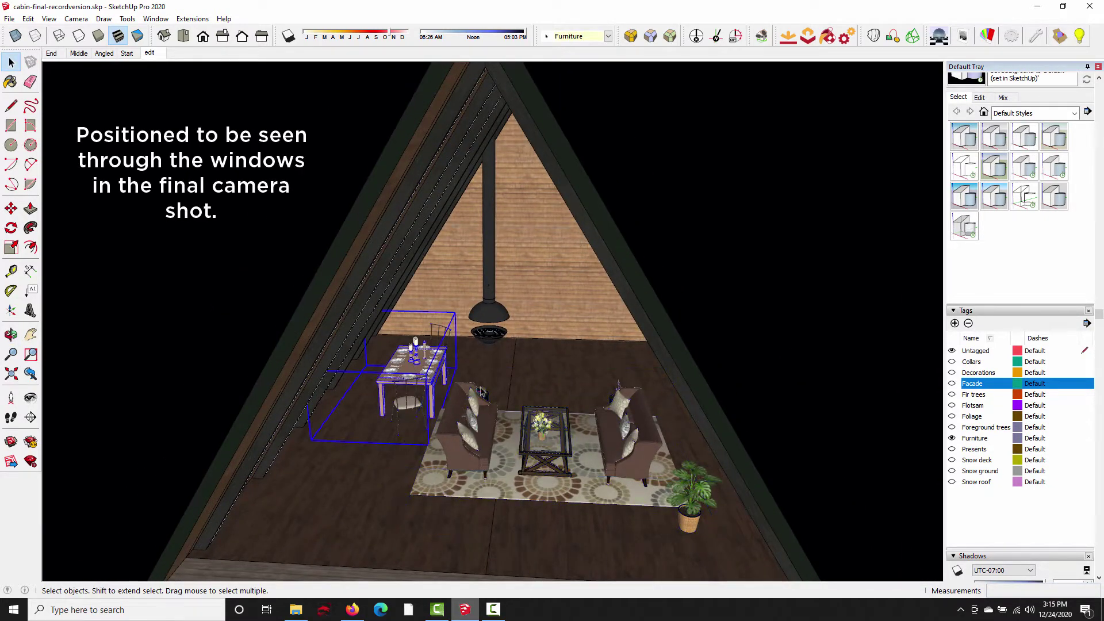
pyautogui.click(489, 310)
pyautogui.moveTo(489, 310)
pyautogui.mouseDown(button='middle')
pyautogui.moveTo(528, 242)
pyautogui.moveTo(493, 324)
pyautogui.mouseUp(button='middle')
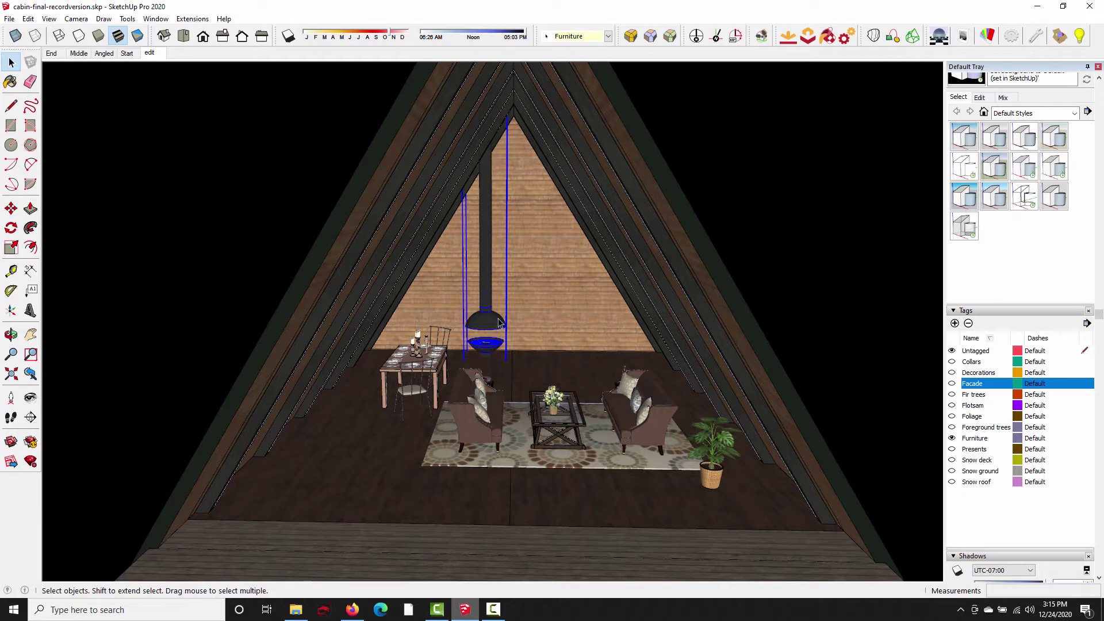
pyautogui.moveTo(435, 180); pyautogui.dragTo(478, 237, button='middle')
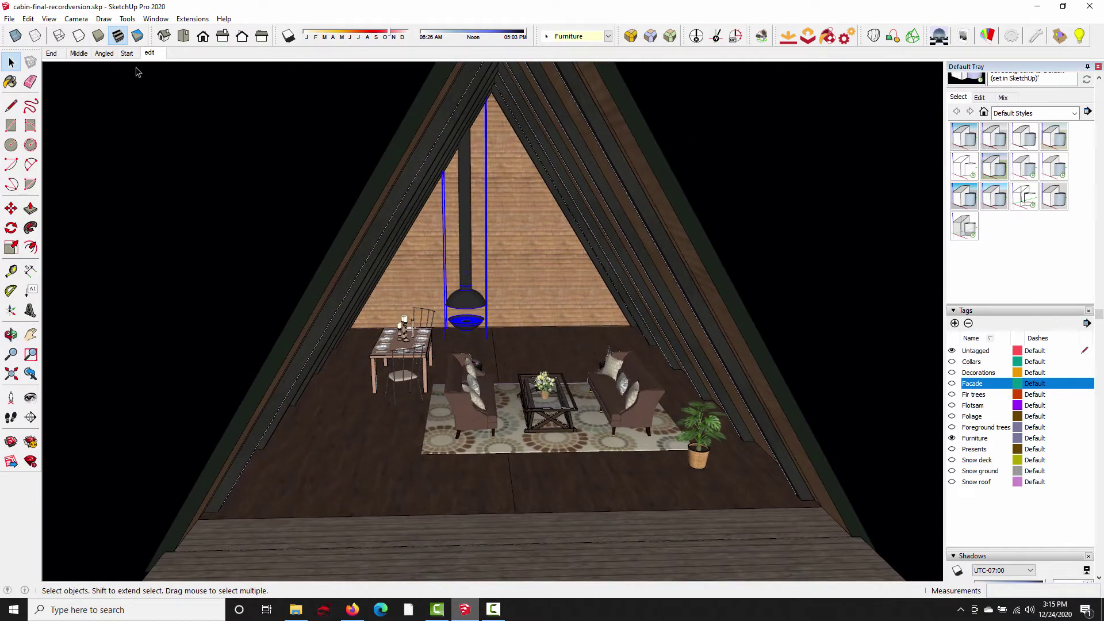
# Step: Restore the edit scene and make the Snow ground tag visible around the cabin
pyautogui.click(153, 54)
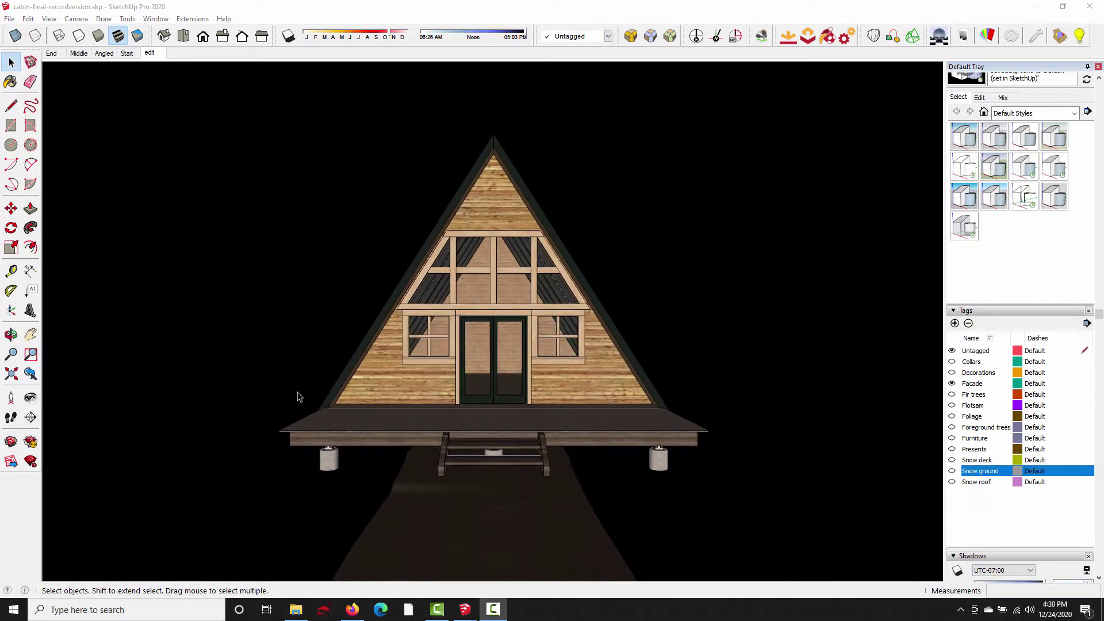
pyautogui.moveTo(299, 397); pyautogui.dragTo(483, 460, button='middle')
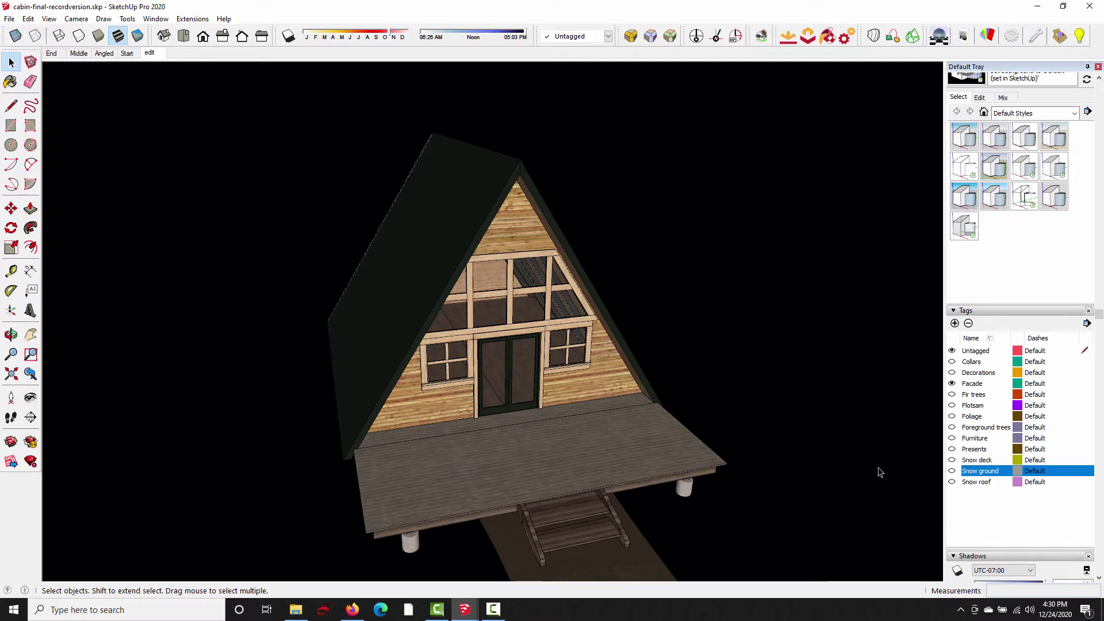
pyautogui.click(951, 471)
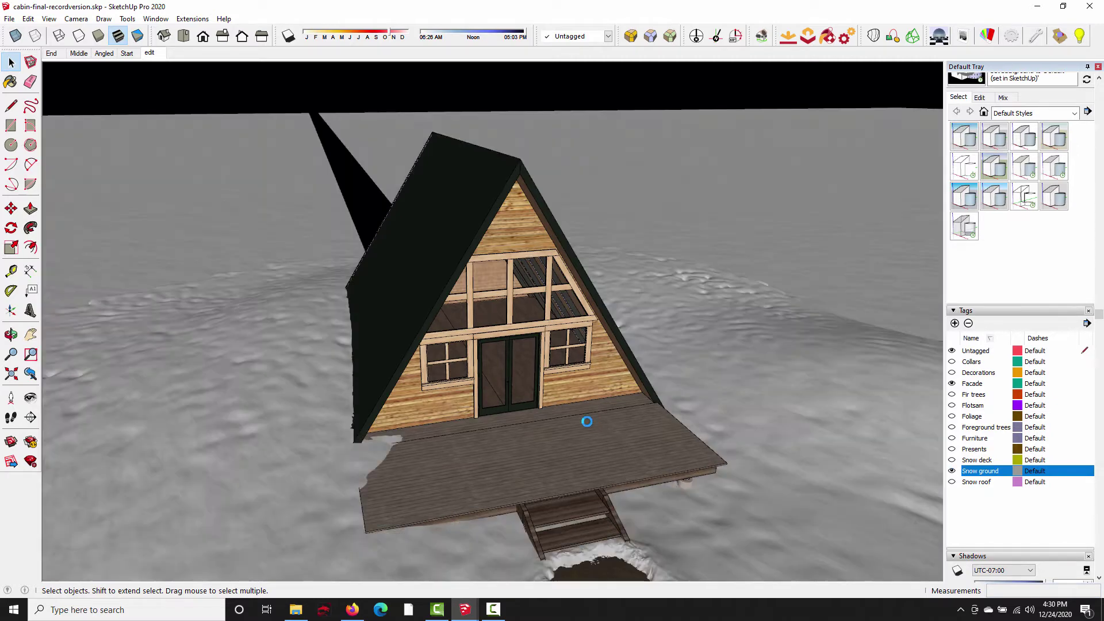
# Step: Examine the snow ground around the cabin's deck, stairs and cleared path from several angles
pyautogui.moveTo(492, 316); pyautogui.dragTo(483, 331, button='middle')
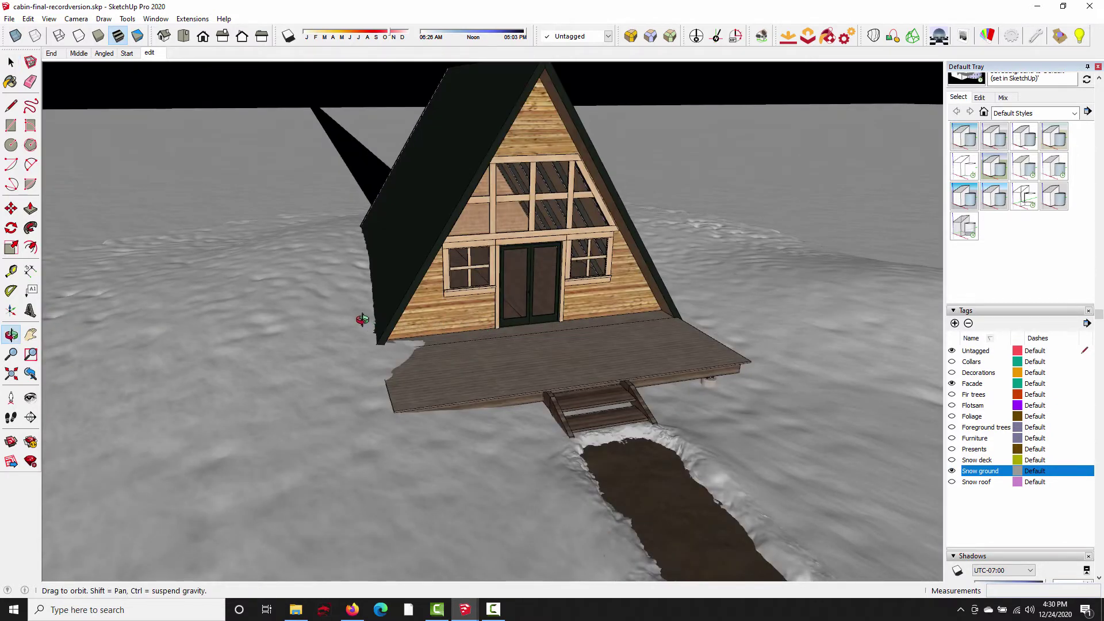
pyautogui.moveTo(362, 315); pyautogui.dragTo(385, 558, button='middle')
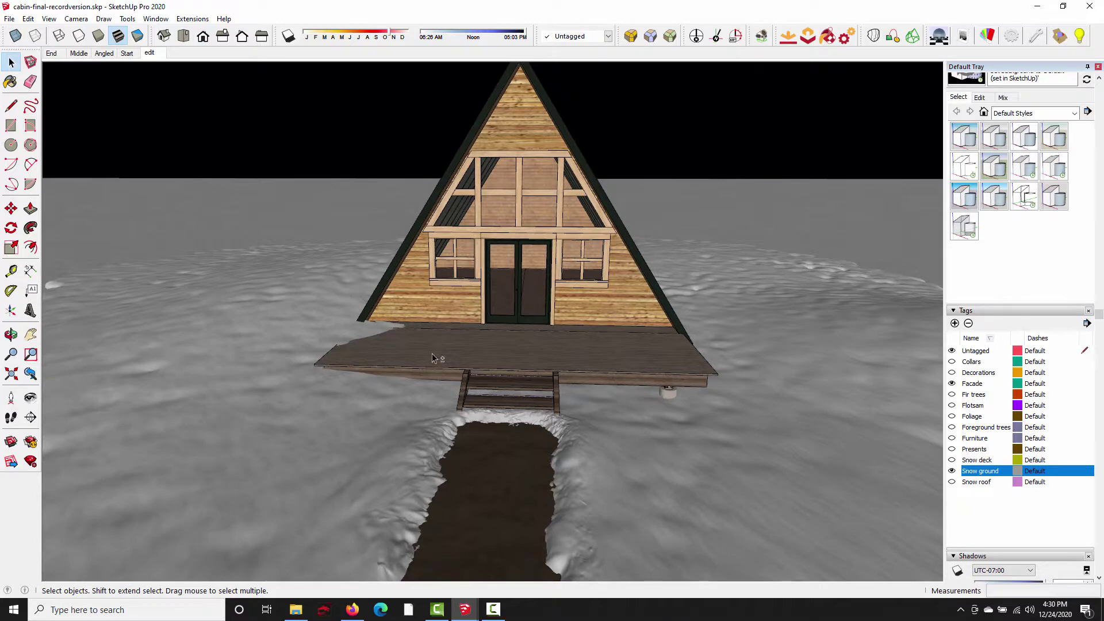
pyautogui.moveTo(433, 358)
pyautogui.mouseDown(button='middle')
pyautogui.moveTo(414, 340)
pyautogui.moveTo(402, 352)
pyautogui.moveTo(425, 377)
pyautogui.mouseUp(button='middle')
pyautogui.moveTo(554, 339); pyautogui.dragTo(563, 381, button='middle')
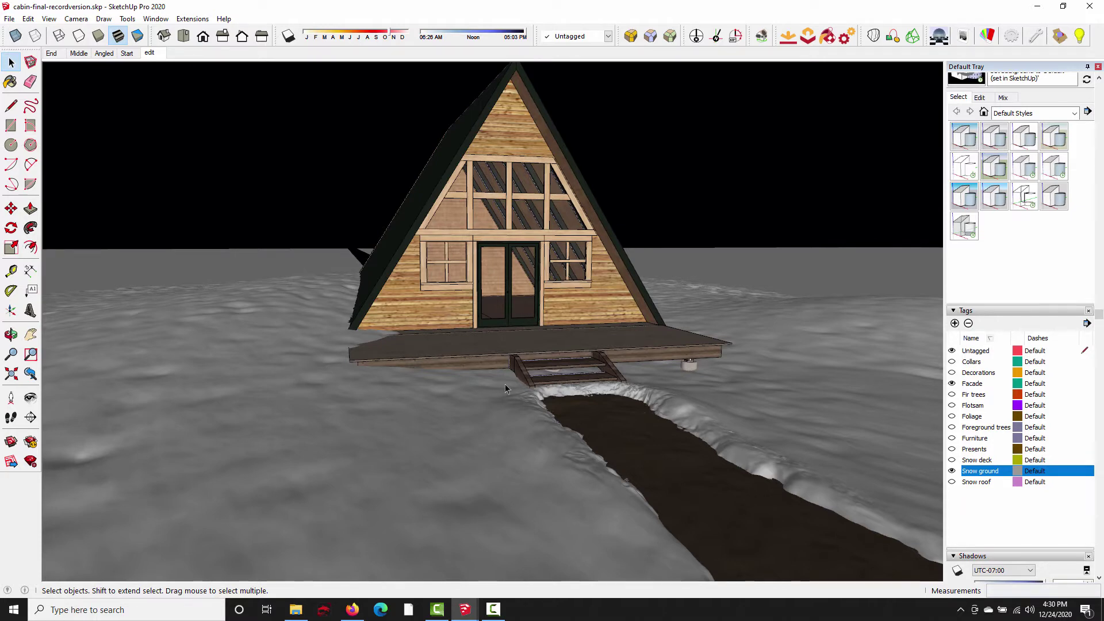
pyautogui.moveTo(505, 384); pyautogui.dragTo(515, 408, button='middle')
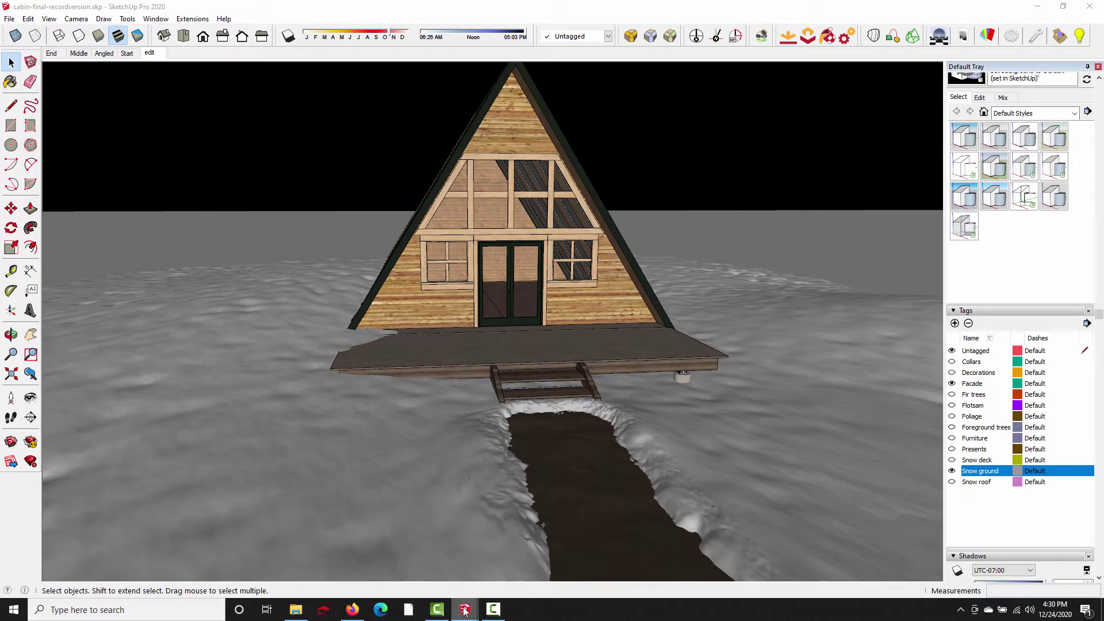
# Step: Switch to the snow-examples.skp model and select the finely divided flat terrain mesh
pyautogui.moveTo(464, 608)
pyautogui.click(532, 560)
pyautogui.moveTo(453, 350); pyautogui.dragTo(443, 318, button='middle')
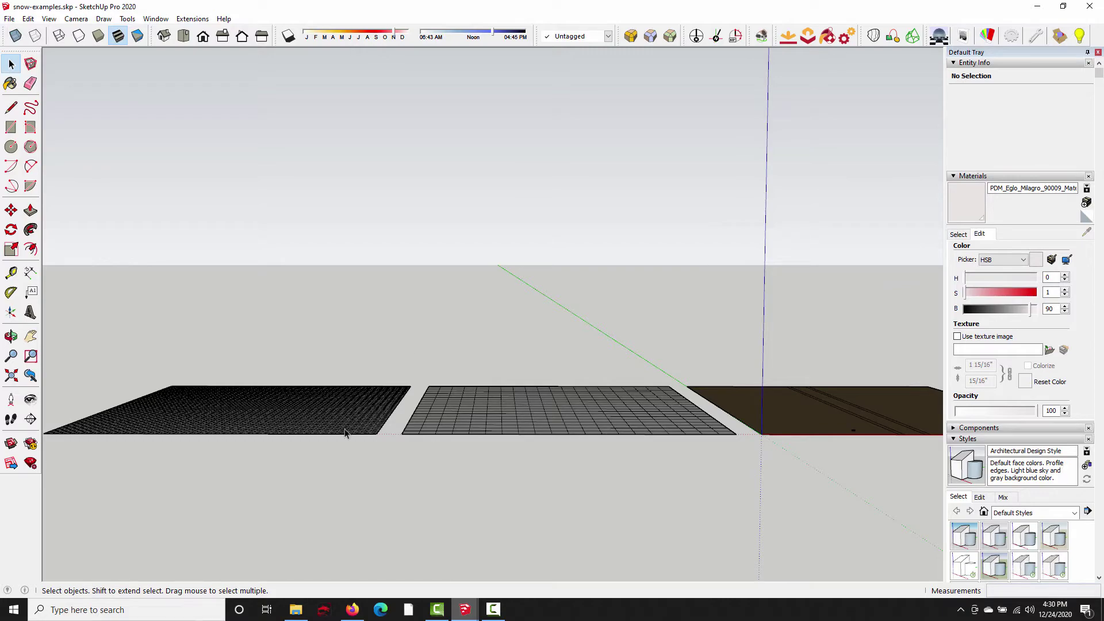
pyautogui.moveTo(414, 396); pyautogui.dragTo(671, 512, button='middle')
pyautogui.click(608, 440)
pyautogui.scroll(5, 538, 447)
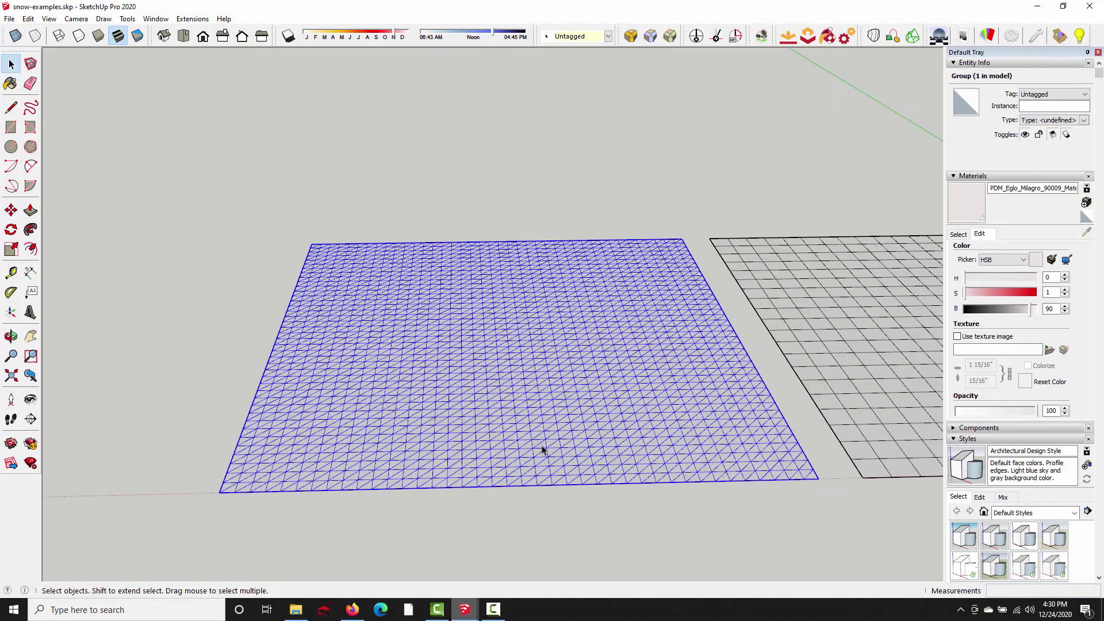
pyautogui.click(103, 19)
pyautogui.moveTo(133, 75)
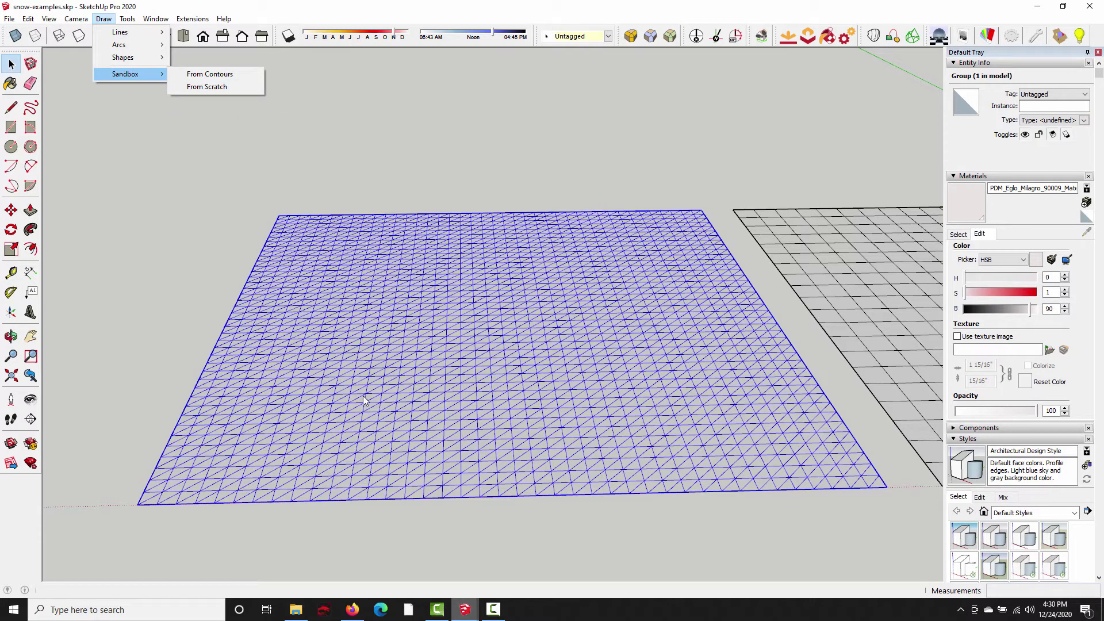
pyautogui.click(220, 87)
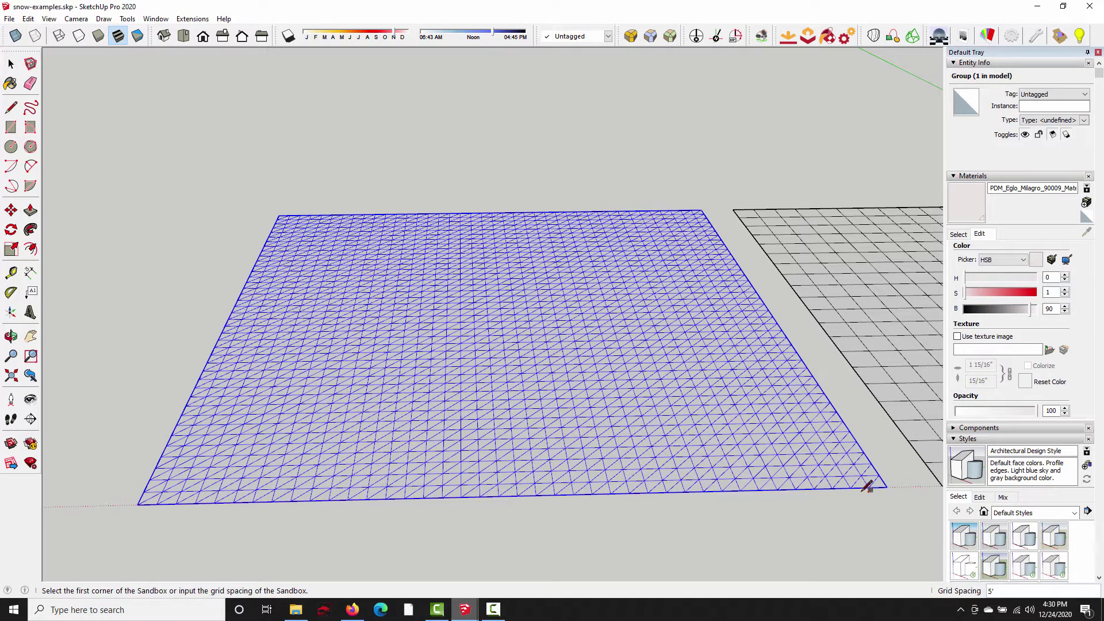
pyautogui.click(10, 63)
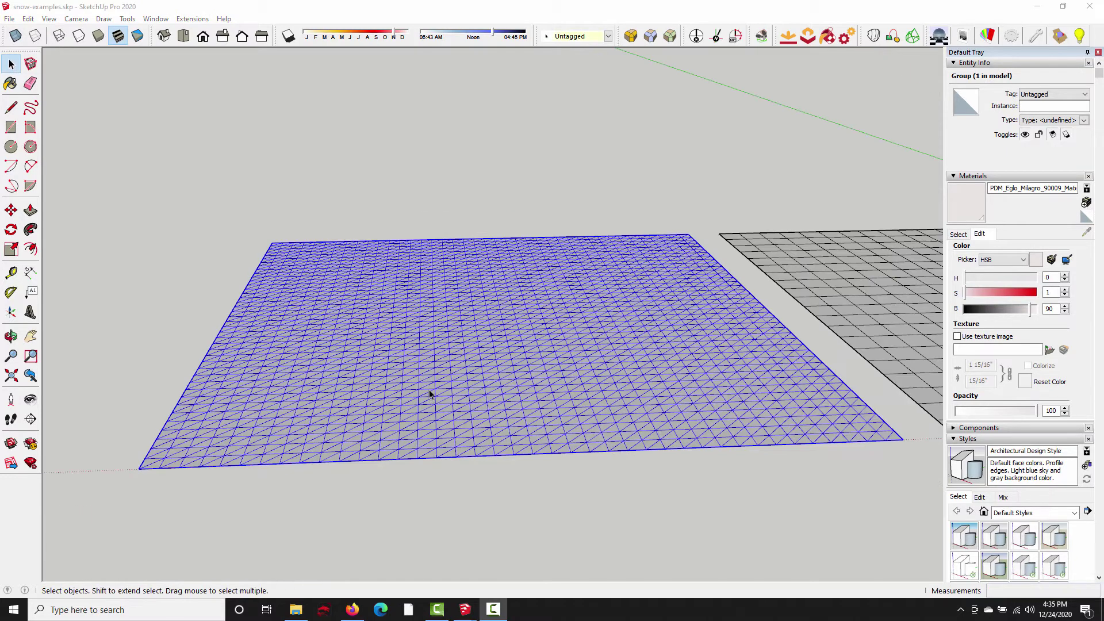
# Step: Open the fine mesh group for editing and raise a gentle mound at its far-left corner with Smoove
pyautogui.doubleClick(376, 336)
pyautogui.click(127, 19)
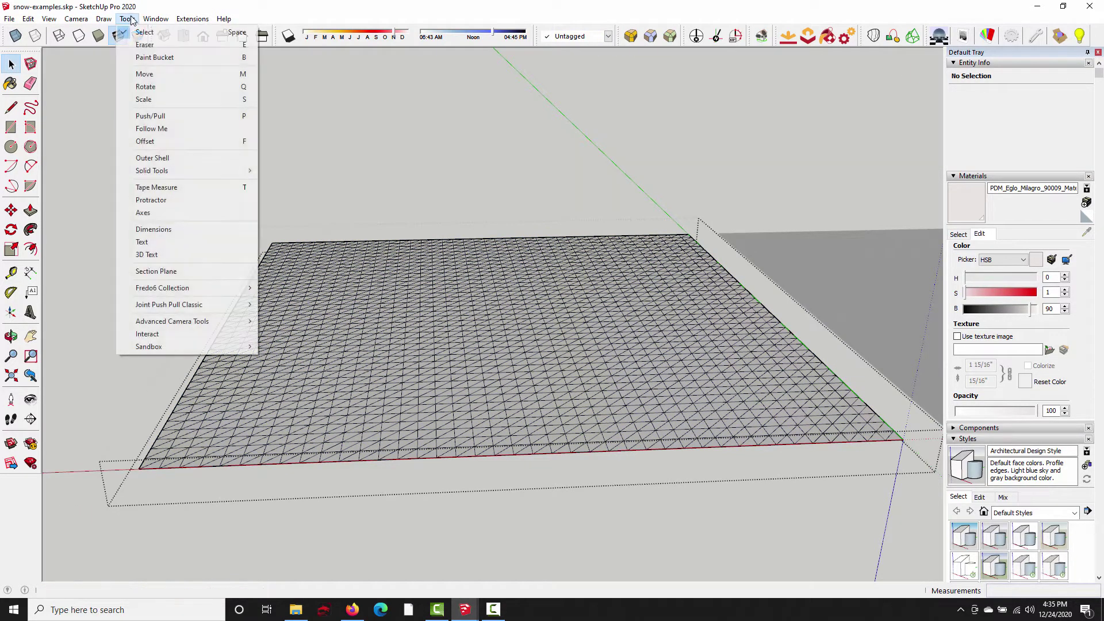
pyautogui.moveTo(182, 345)
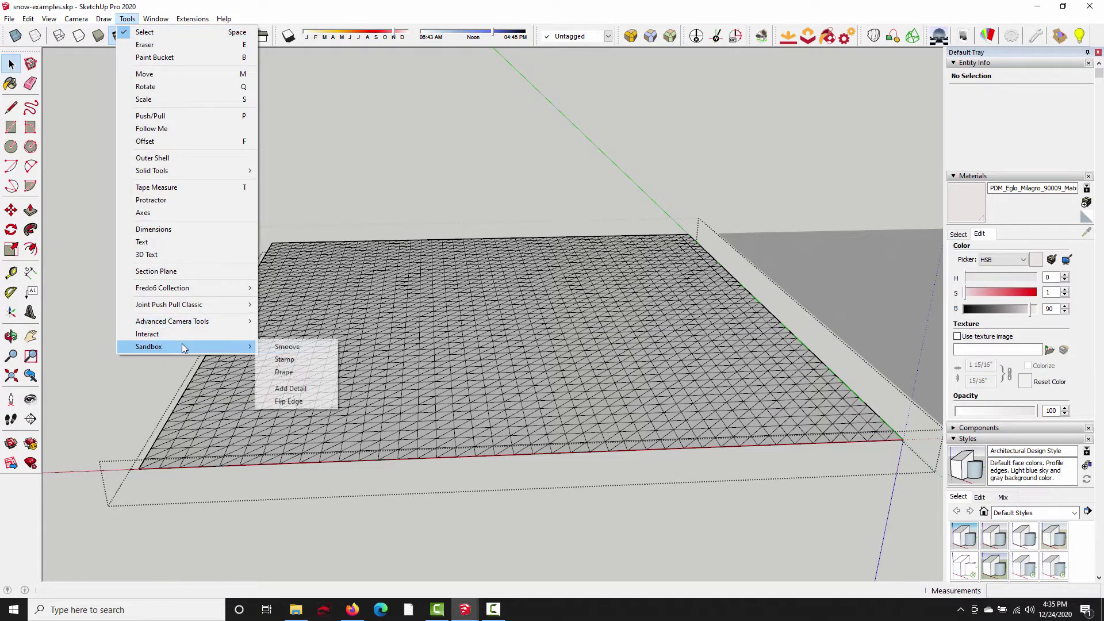
pyautogui.click(289, 346)
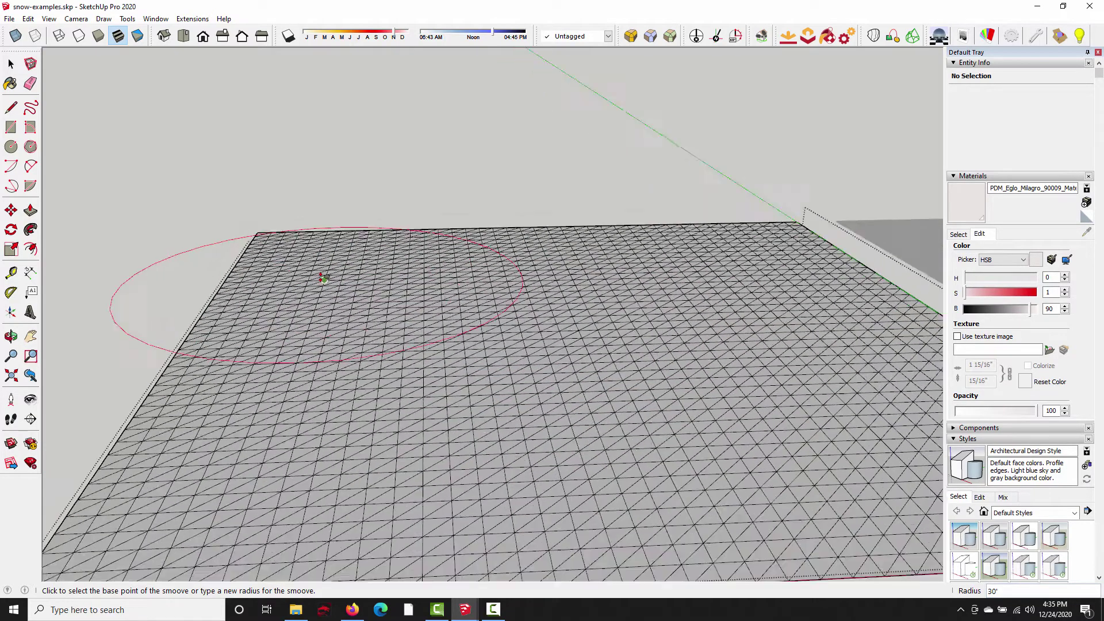
pyautogui.scroll(3, 347, 291)
pyautogui.moveTo(397, 332); pyautogui.dragTo(391, 351, button='middle')
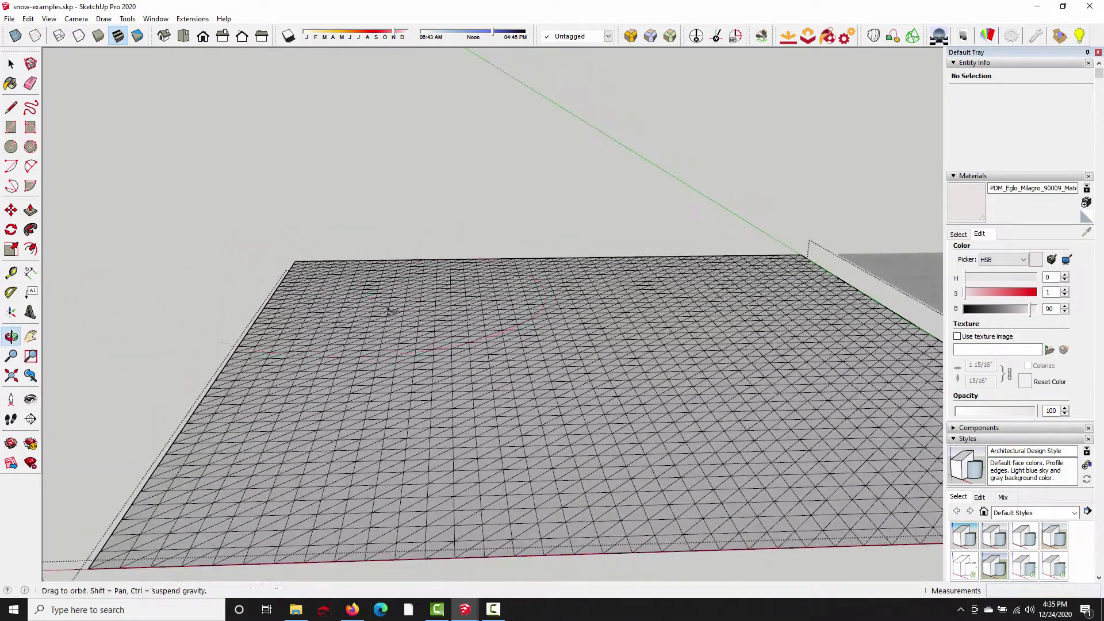
pyautogui.click(350, 287)
pyautogui.click(345, 249)
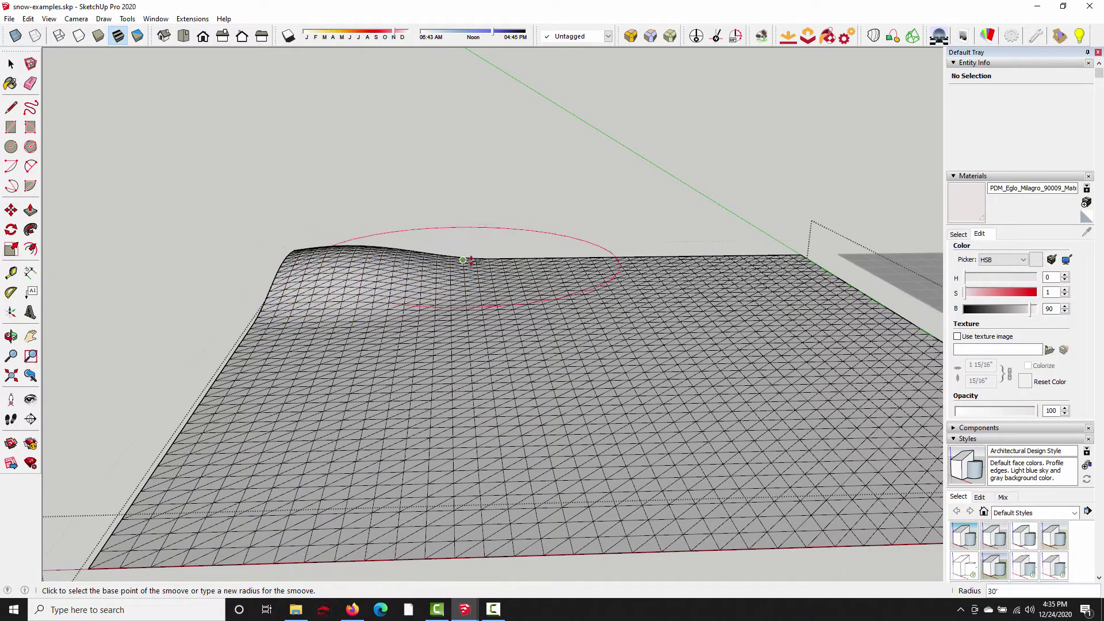
# Step: Smoove gentle dips and rises along the rest of the mesh's far edge, lifting its far-right corner
pyautogui.click(489, 258)
pyautogui.click(495, 253)
pyautogui.click(755, 259)
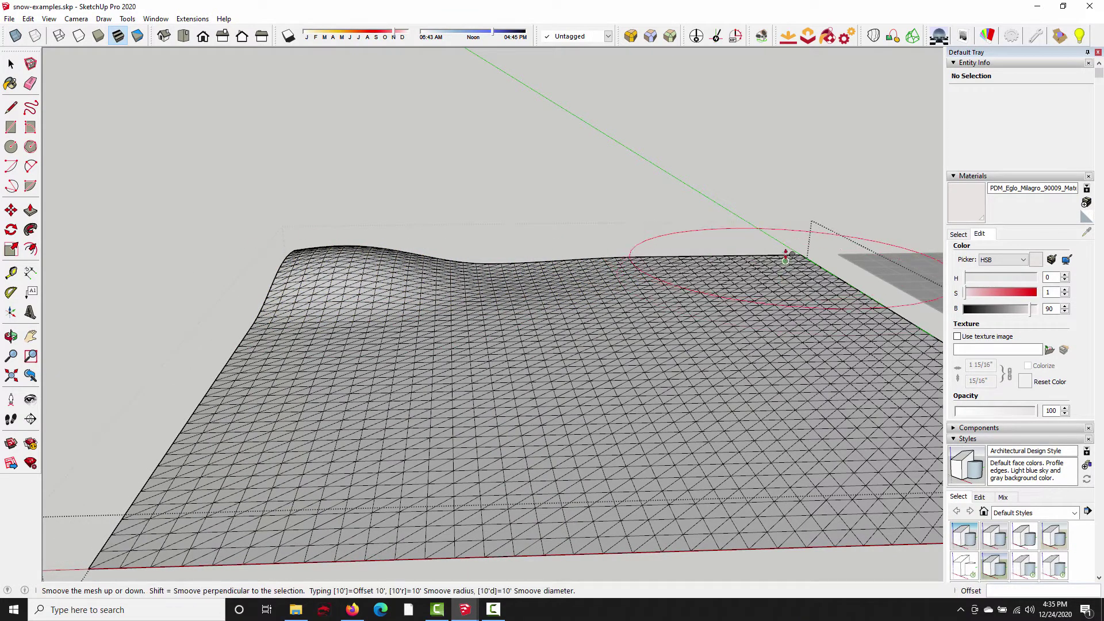
pyautogui.click(740, 248)
pyautogui.click(627, 254)
pyautogui.click(627, 256)
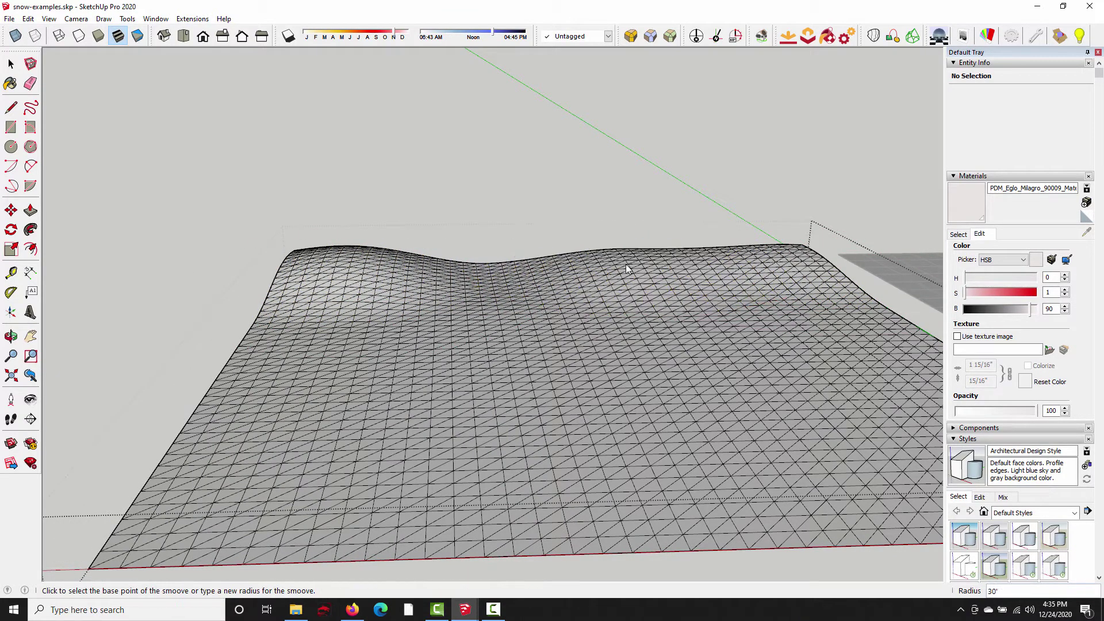
# Step: Smoove a mound along the mesh's edge facing the neighbouring grid and shape the surface beside it
pyautogui.moveTo(647, 399); pyautogui.dragTo(627, 296, button='middle')
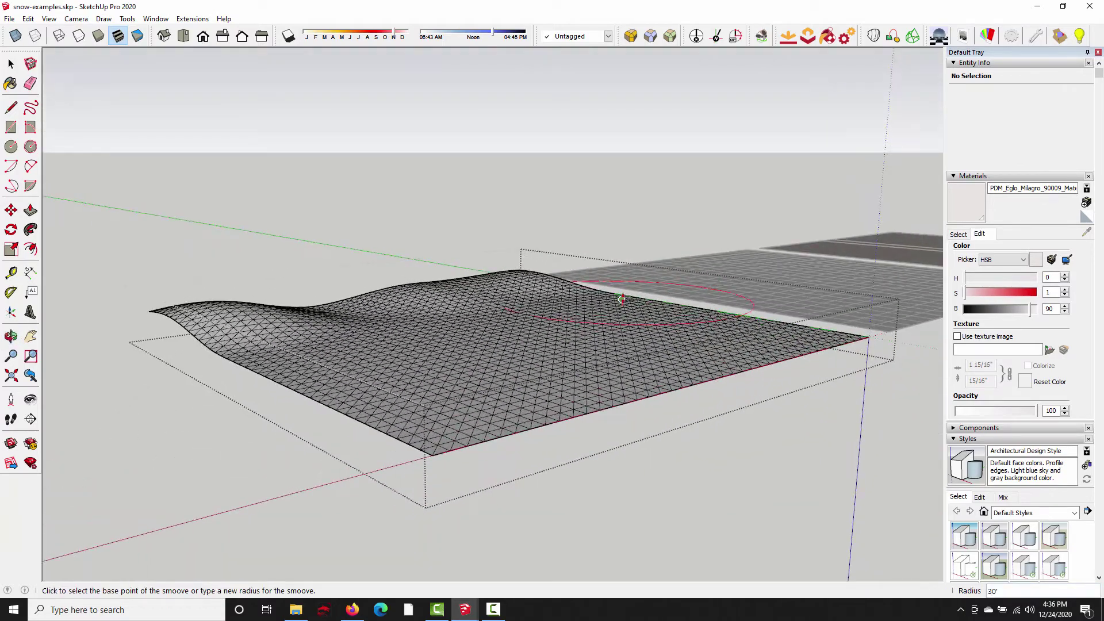
pyautogui.click(598, 302)
pyautogui.click(593, 305)
pyautogui.click(566, 310)
pyautogui.click(566, 310)
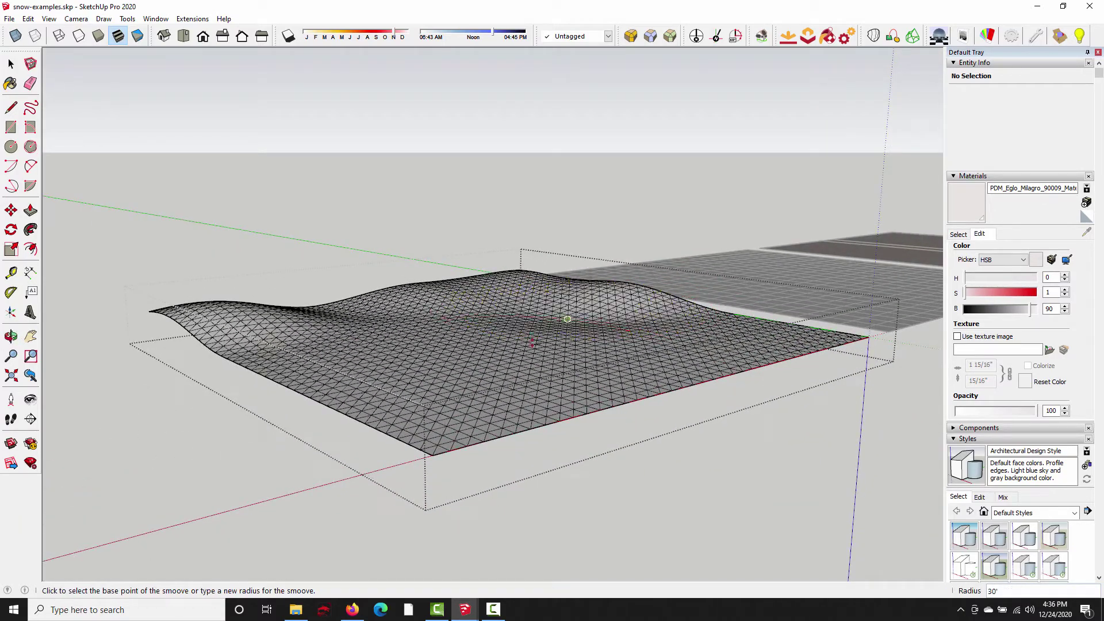
# Step: Smoove the fine mesh around and in front of the far-left mound with a 30' radius
pyautogui.moveTo(566, 311); pyautogui.dragTo(301, 317, button='middle')
pyautogui.click(301, 317)
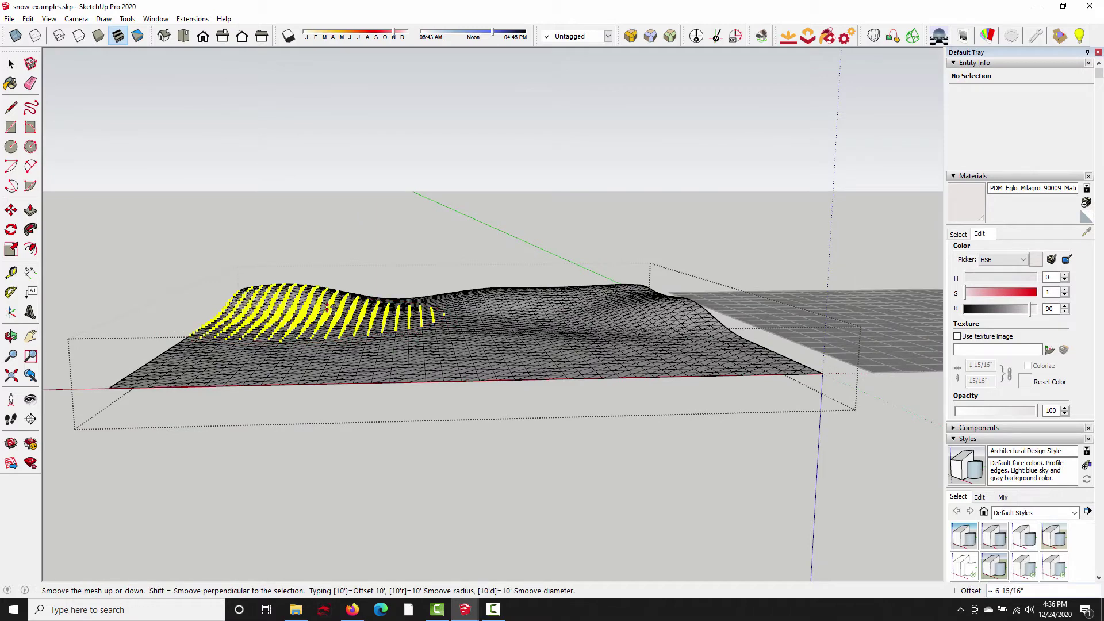
pyautogui.click(396, 320)
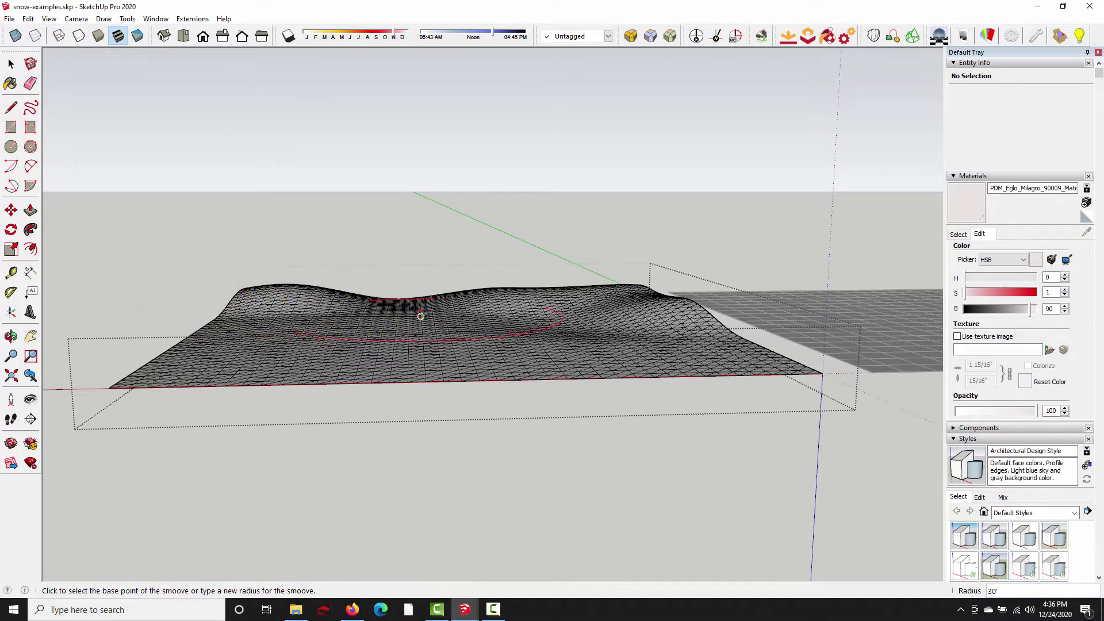
pyautogui.click(420, 315)
pyautogui.click(348, 347)
# Step: Smoove the left part of the mesh near its front edge and shape a gentle dip along the edge's middle
pyautogui.click(322, 348)
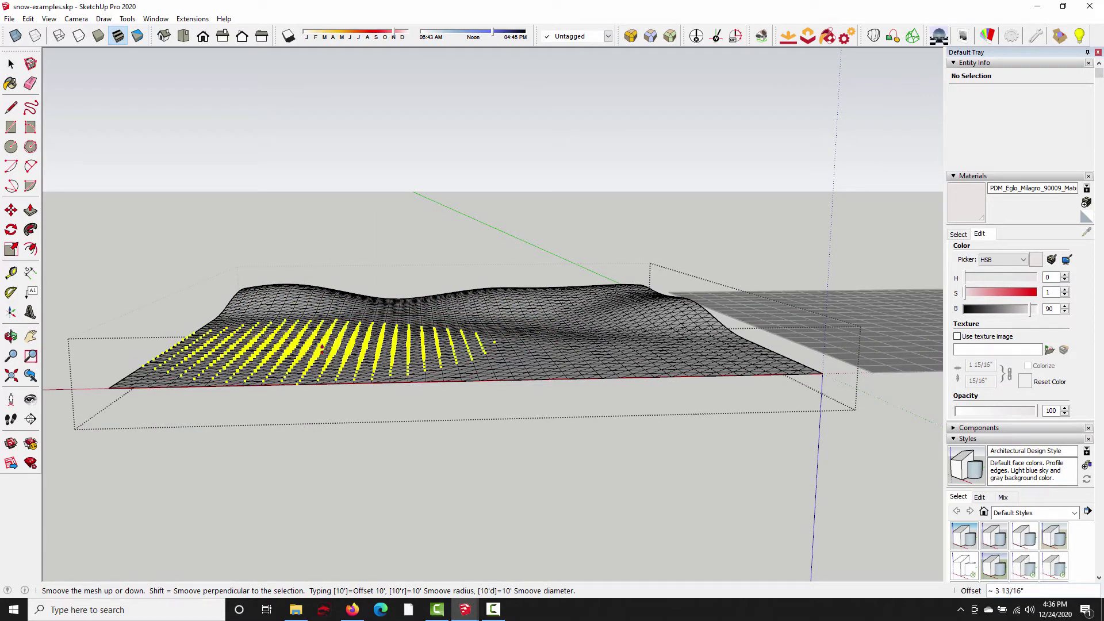
pyautogui.click(322, 342)
pyautogui.click(469, 363)
pyautogui.click(493, 345)
pyautogui.moveTo(493, 345); pyautogui.dragTo(471, 334, button='middle')
# Step: Switch to the cabin-final-recordversion.skp model and examine the snow surface around the cabin and path
pyautogui.moveTo(465, 608)
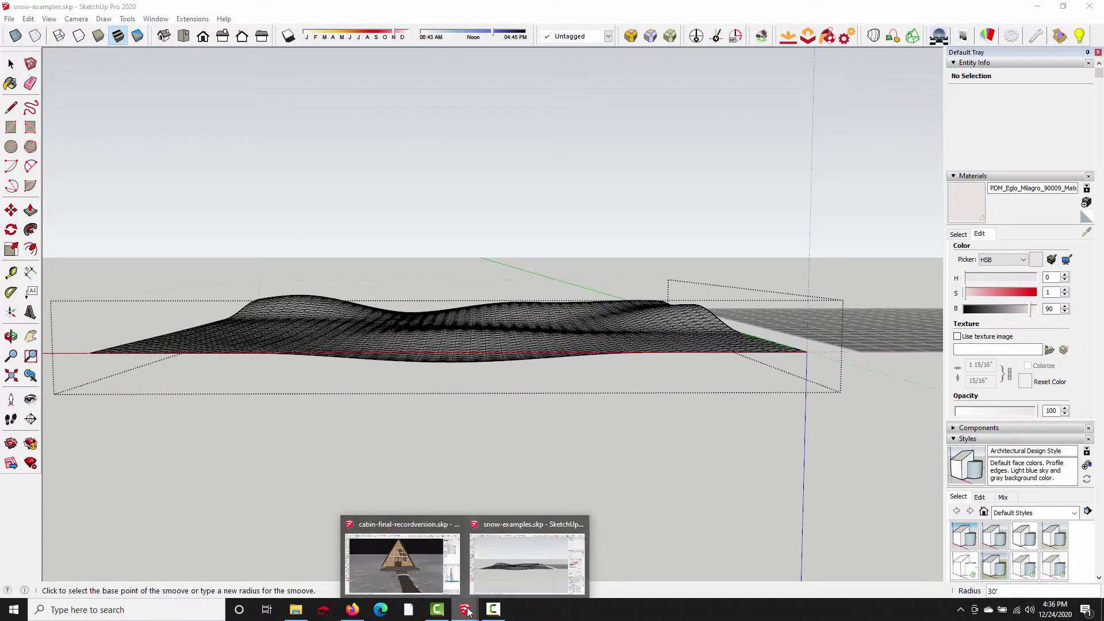
pyautogui.click(429, 561)
pyautogui.moveTo(721, 397); pyautogui.dragTo(418, 357, button='middle')
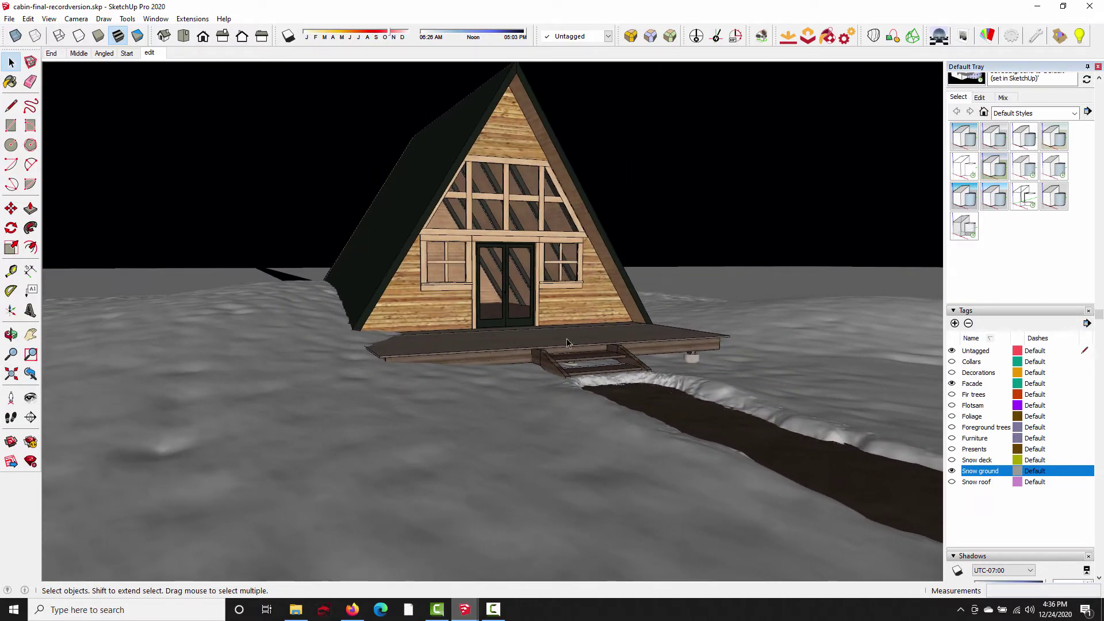
pyautogui.moveTo(567, 343); pyautogui.dragTo(299, 360, button='middle')
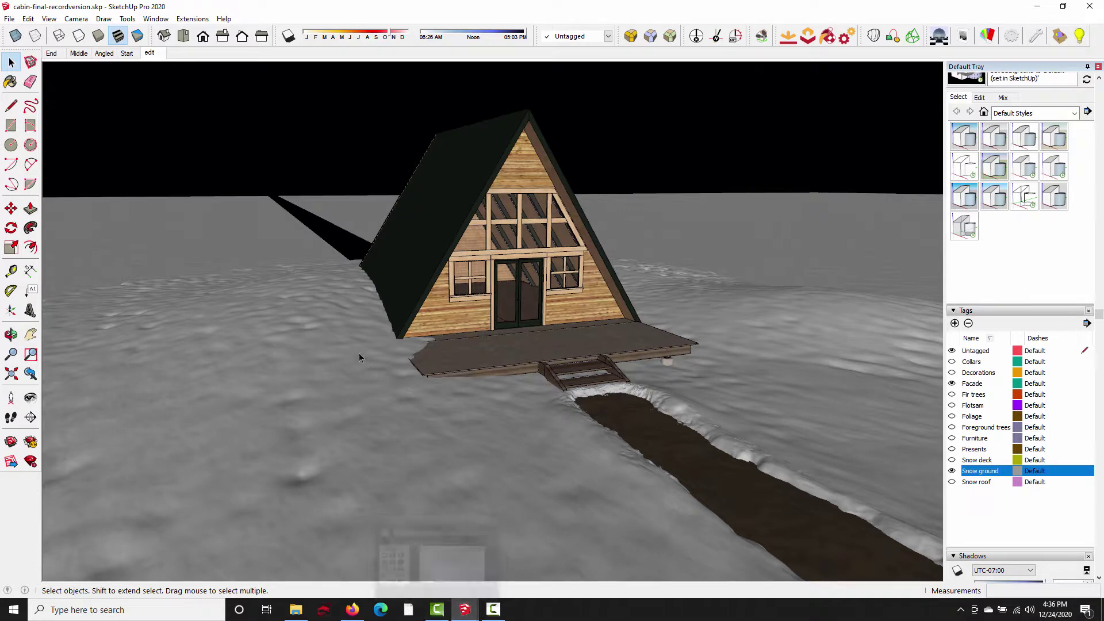
# Step: Return to the snow-examples.skp model, leave the sculpted mesh group and select the neighbouring coarse flat grid
pyautogui.moveTo(441, 616)
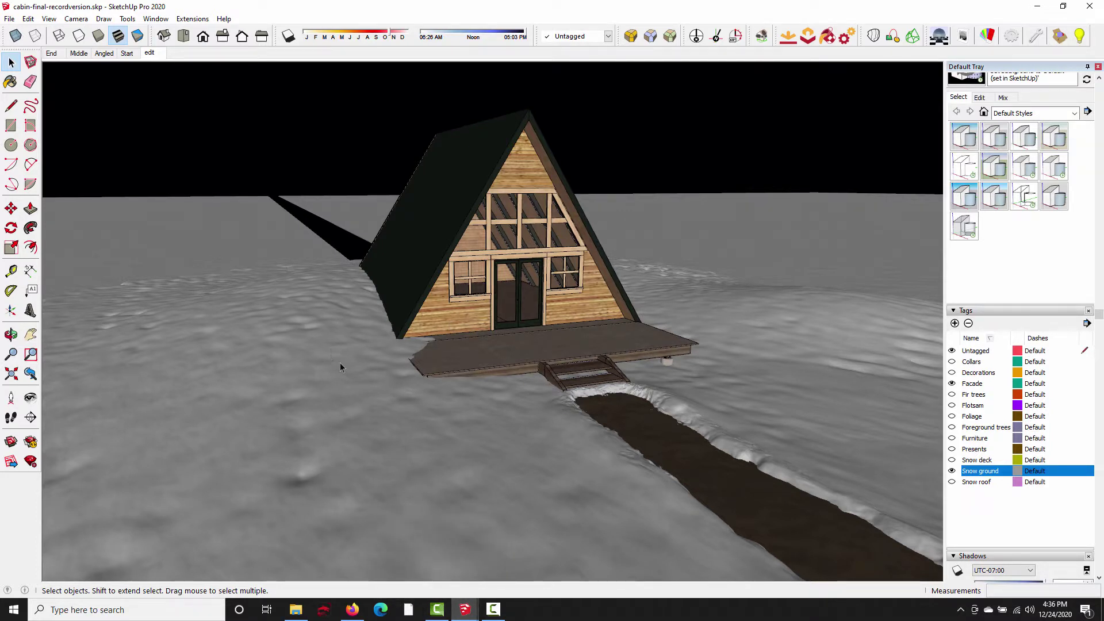
pyautogui.moveTo(471, 606)
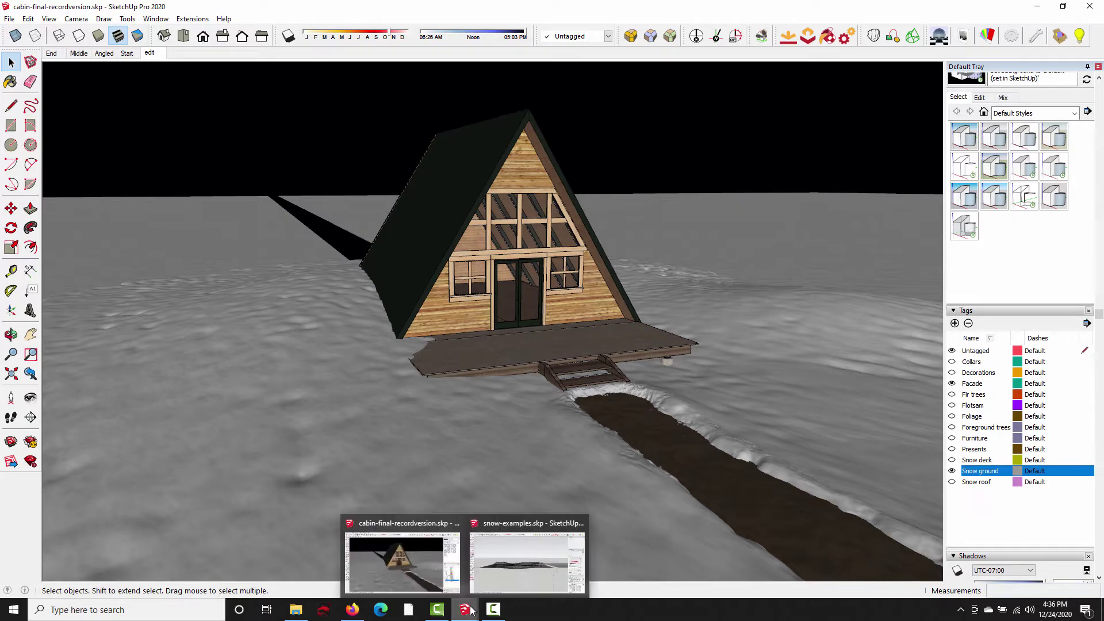
pyautogui.click(509, 555)
pyautogui.press('space')
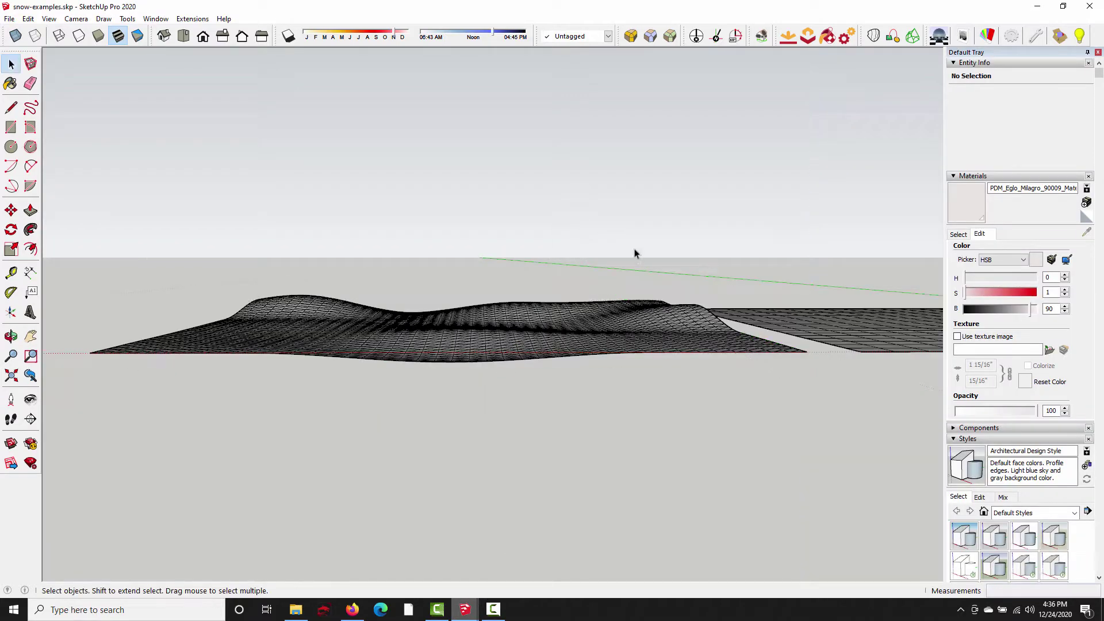
pyautogui.scroll(5, 407, 286)
pyautogui.click(455, 366)
pyautogui.moveTo(525, 360)
pyautogui.mouseDown(button='middle')
pyautogui.moveTo(552, 379)
pyautogui.moveTo(519, 365)
pyautogui.mouseUp(button='middle')
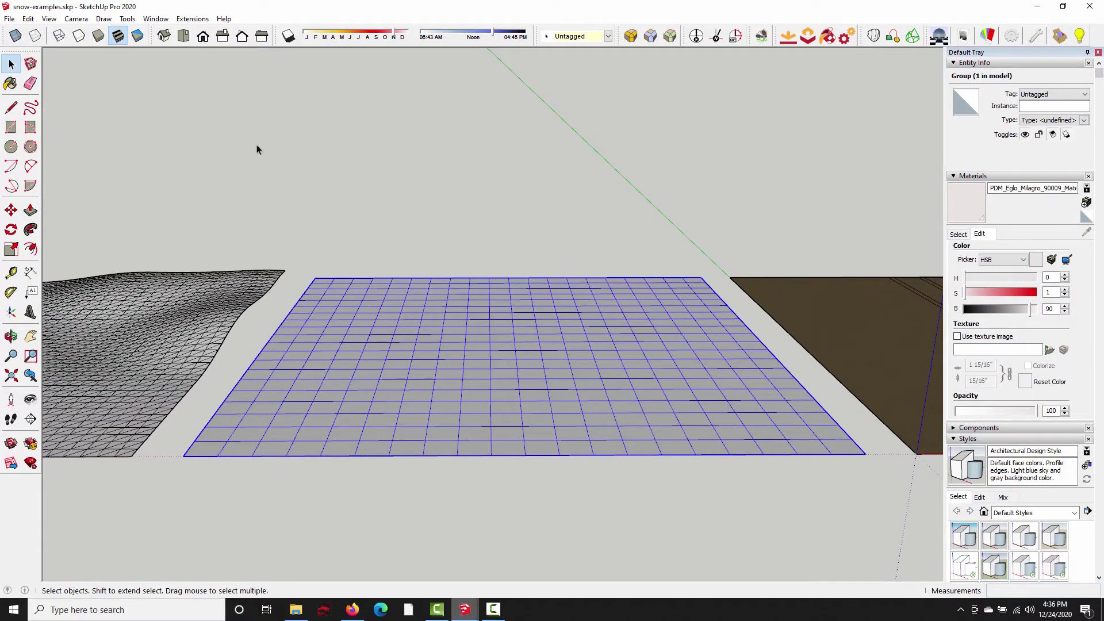
# Step: Look for the Erode extension and view the Eneroth Fractal Terrain Eroder page on SketchUcation in Firefox
pyautogui.click(192, 18)
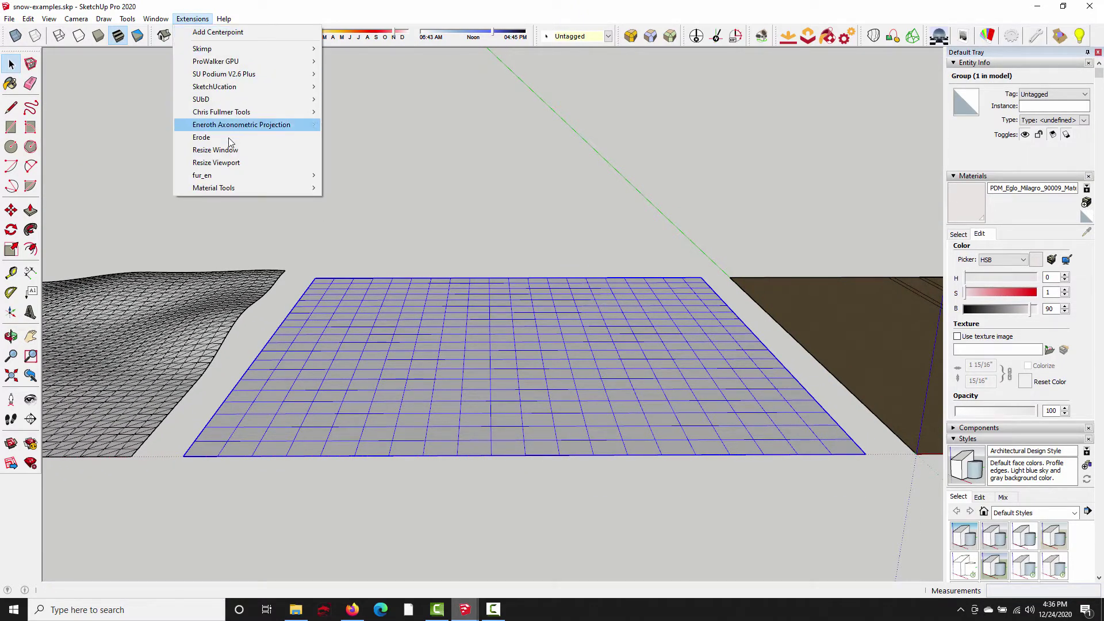
pyautogui.click(410, 464)
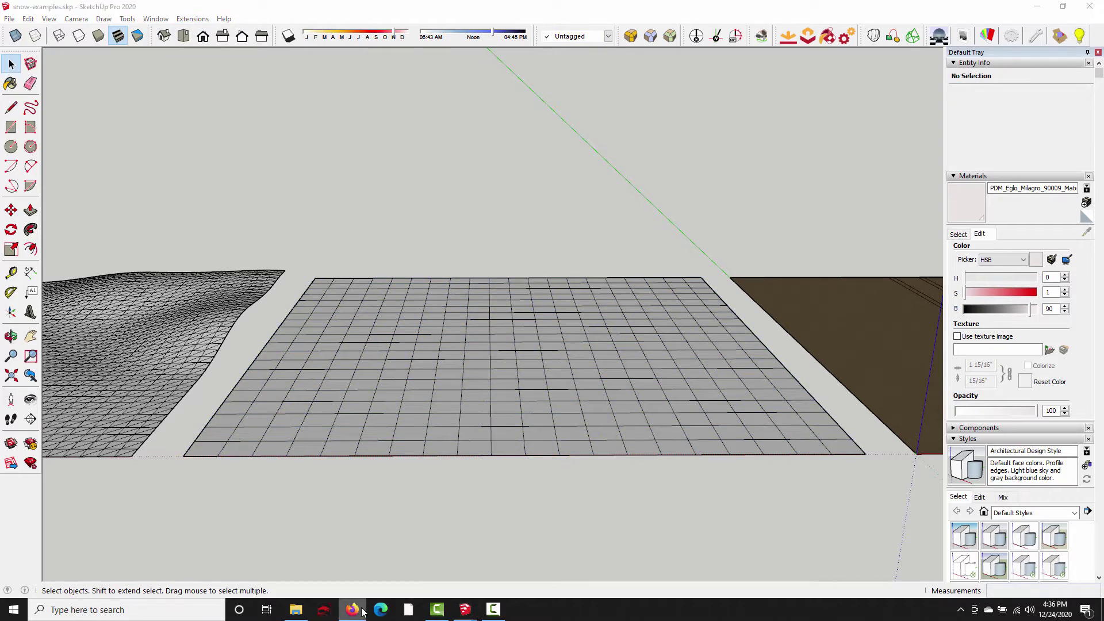
pyautogui.click(363, 611)
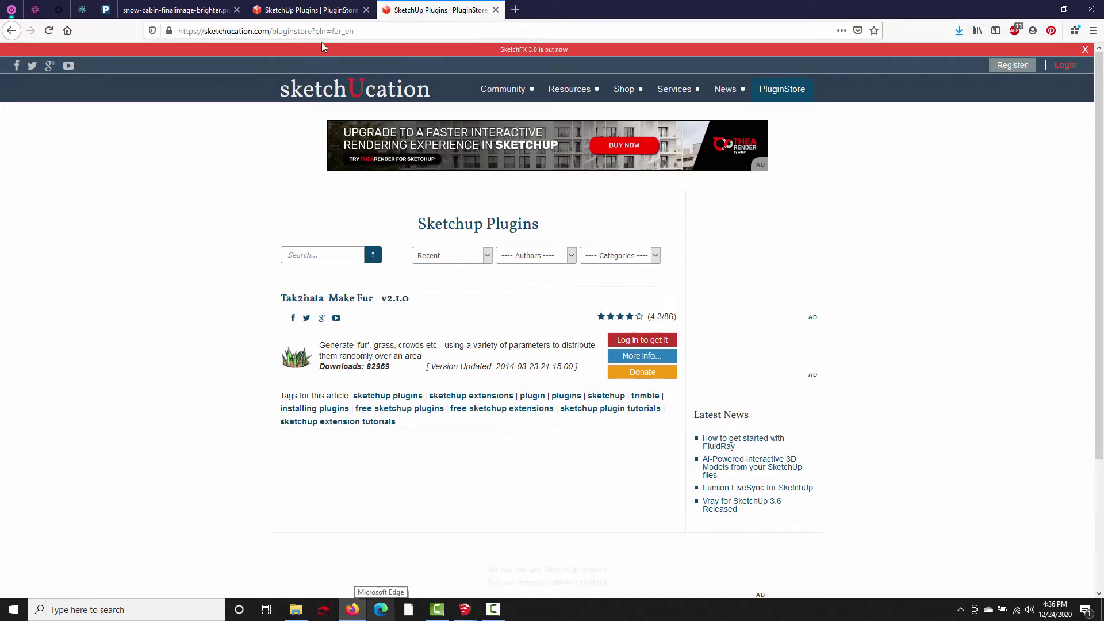
pyautogui.click(319, 10)
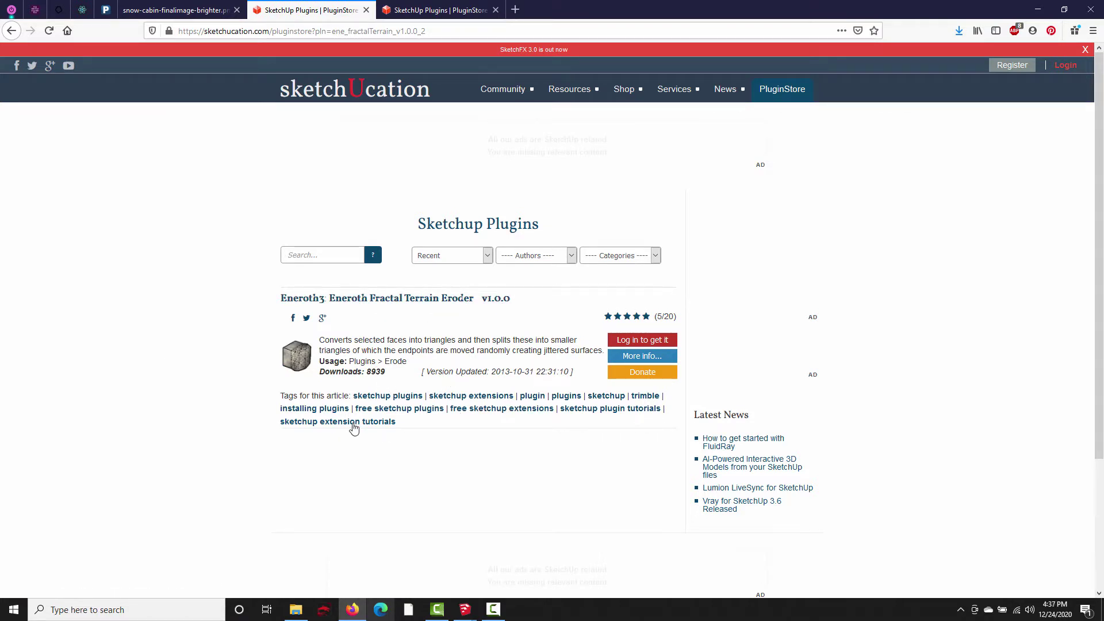
# Step: Back in snow-examples.skp, open the coarse grid group, select all its geometry and Erode it with 1 iteration and 0.2 pointyness
pyautogui.moveTo(471, 616)
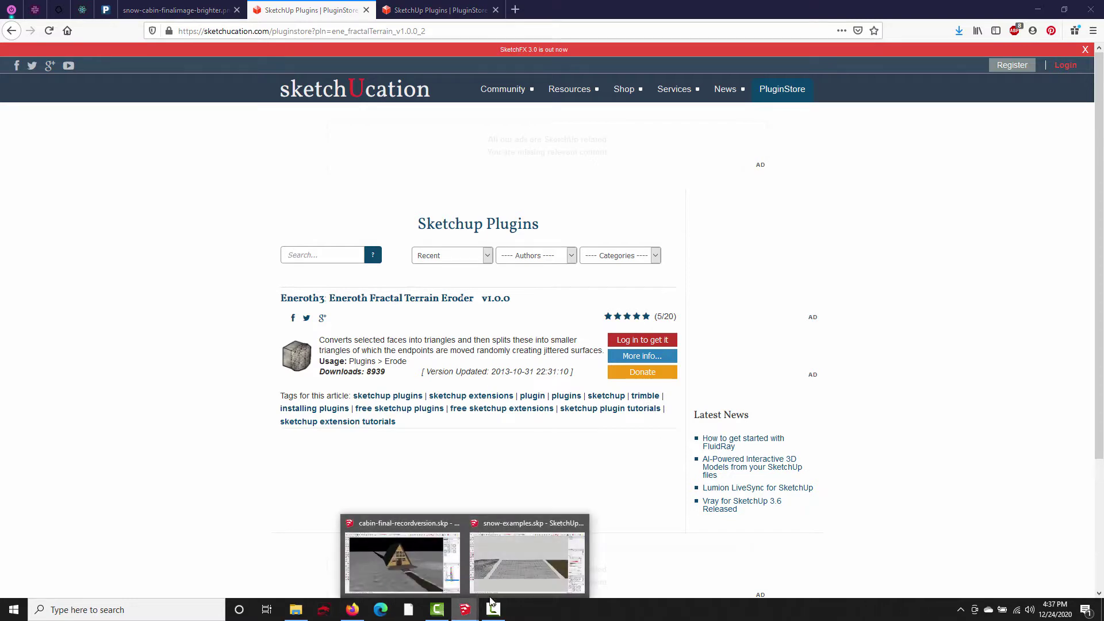
pyautogui.click(512, 579)
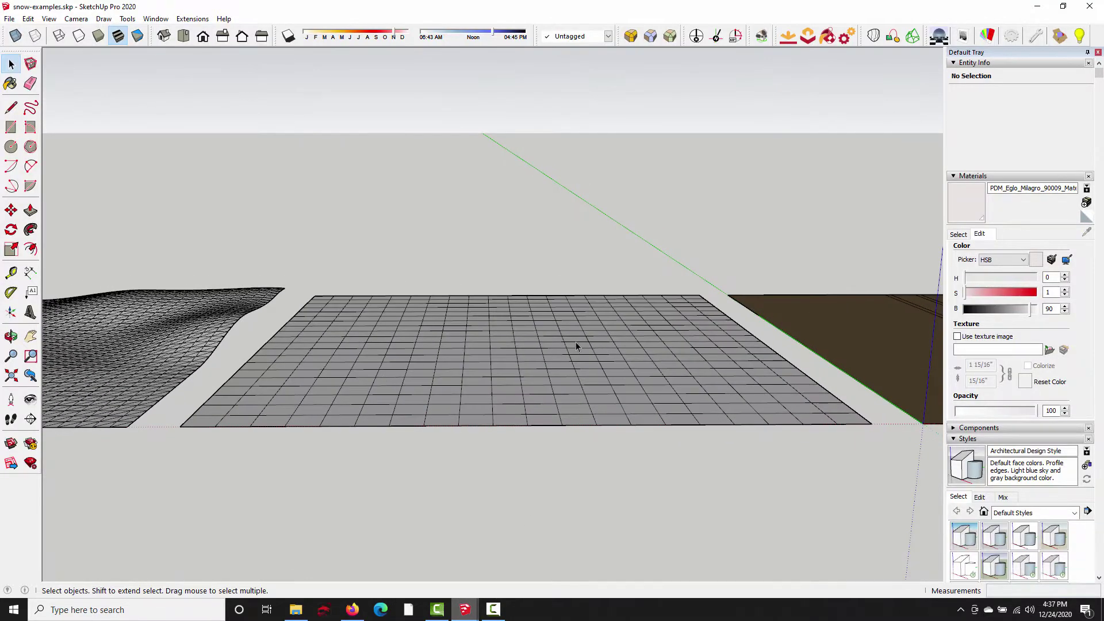
pyautogui.click(446, 378)
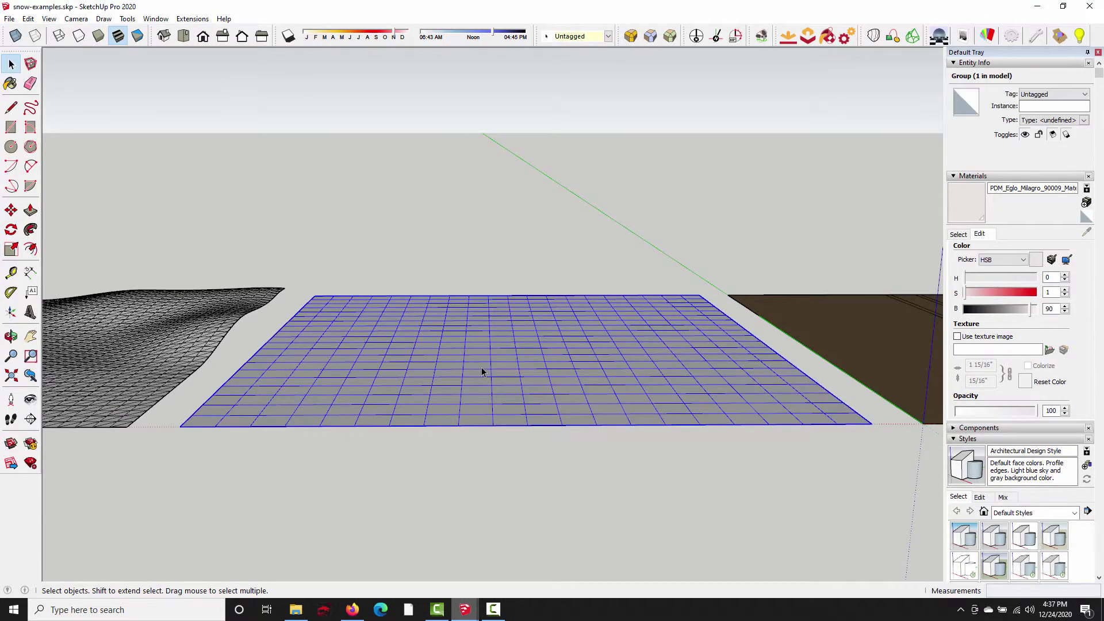
pyautogui.doubleClick(481, 367)
pyautogui.tripleClick(482, 367)
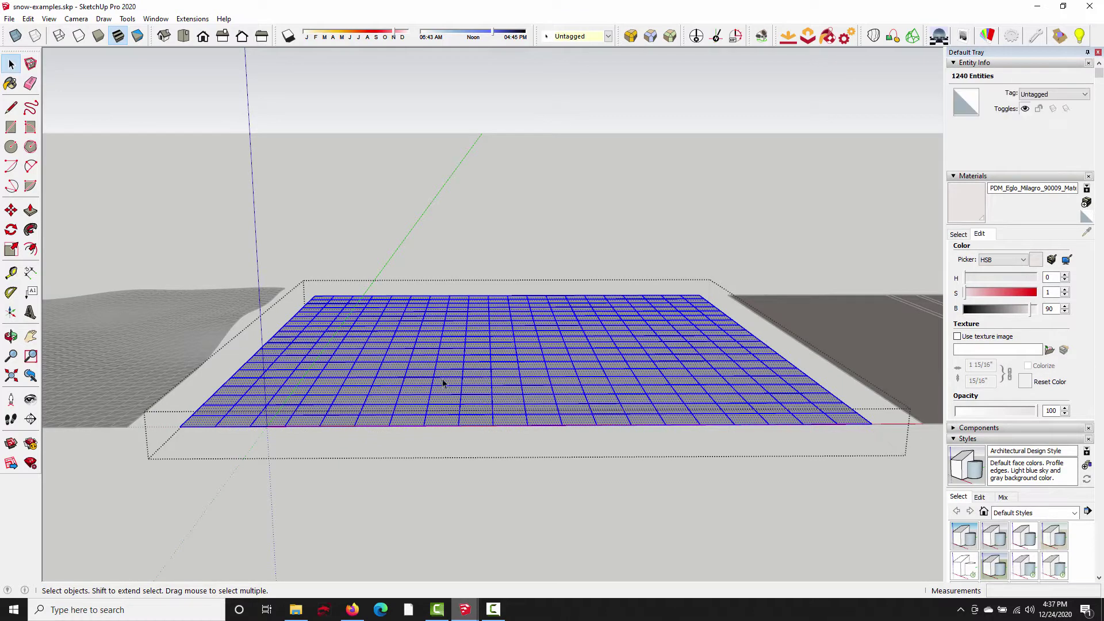
pyautogui.click(192, 18)
pyautogui.click(219, 142)
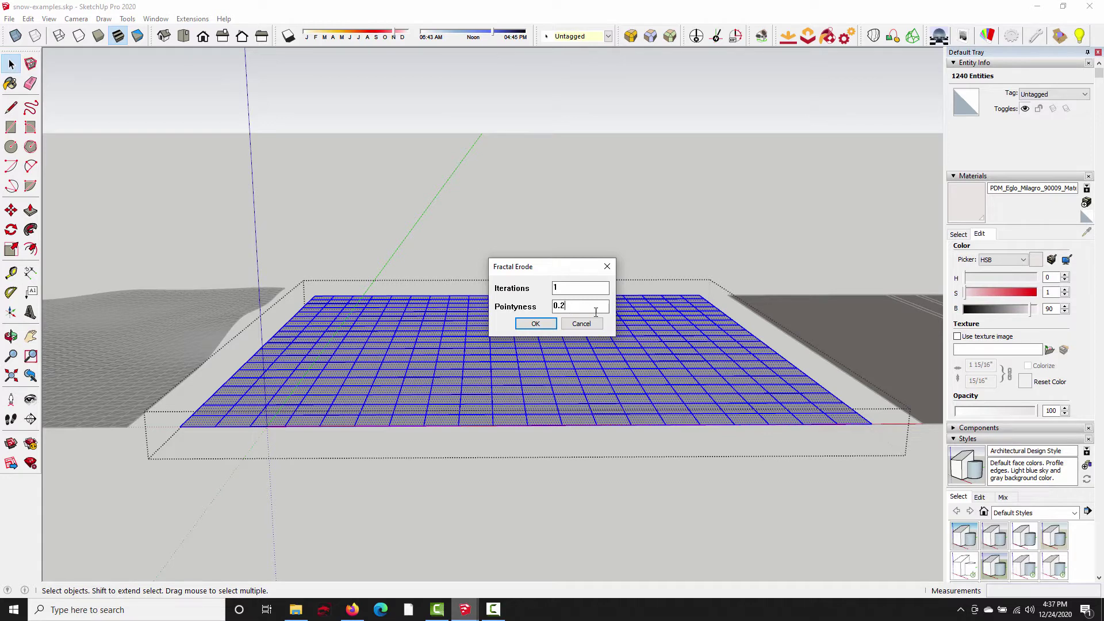
pyautogui.click(535, 324)
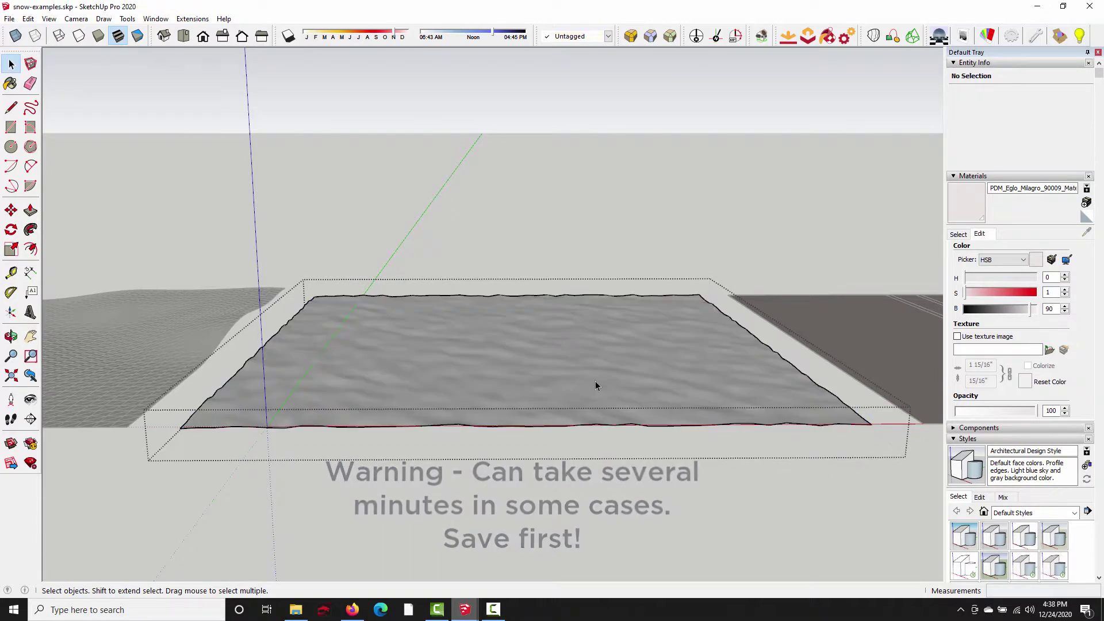
# Step: Examine the eroded grid's bumpy surface up close and compare it with the snow ground in cabin-final-recordversion.skp
pyautogui.moveTo(589, 358); pyautogui.dragTo(740, 156, button='middle')
pyautogui.click(443, 384)
pyautogui.click(748, 139)
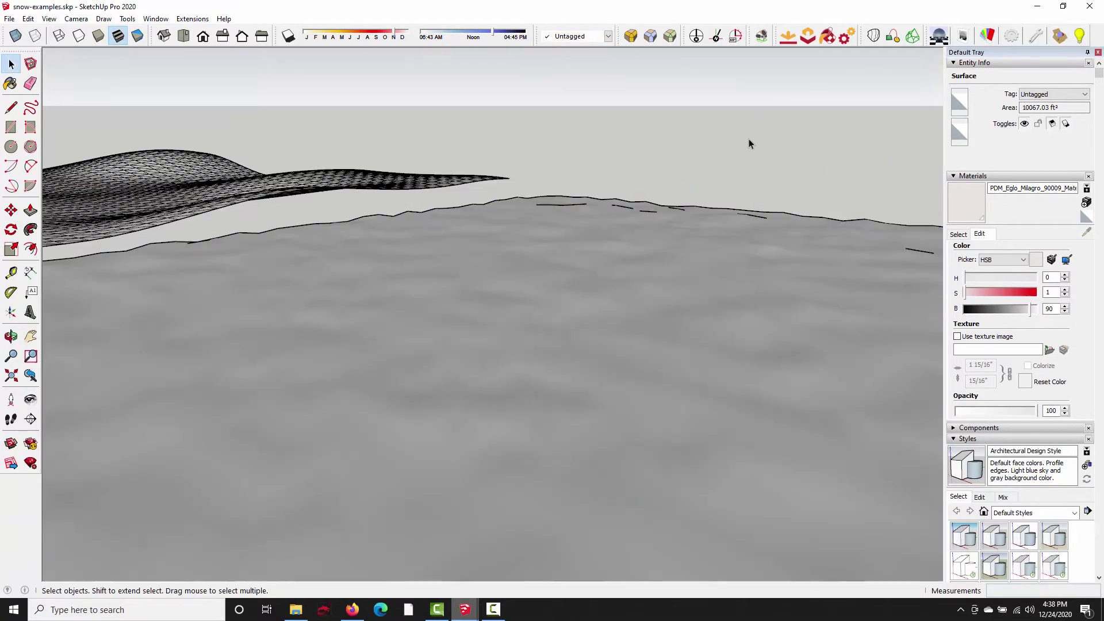
pyautogui.moveTo(505, 308); pyautogui.dragTo(697, 298, button='middle')
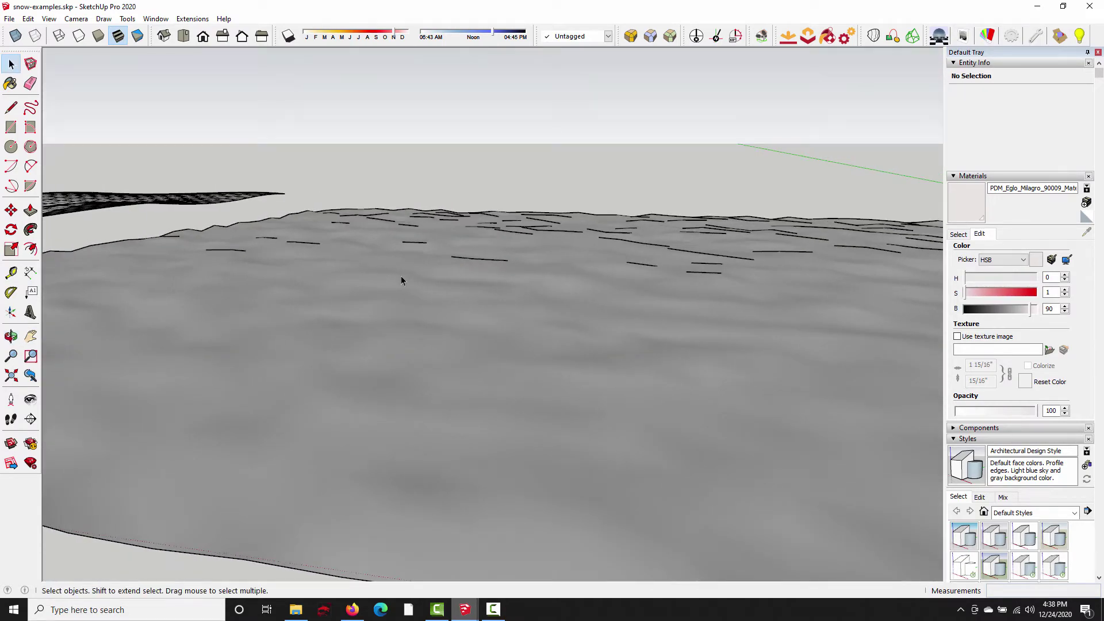
pyautogui.scroll(3, 578, 301)
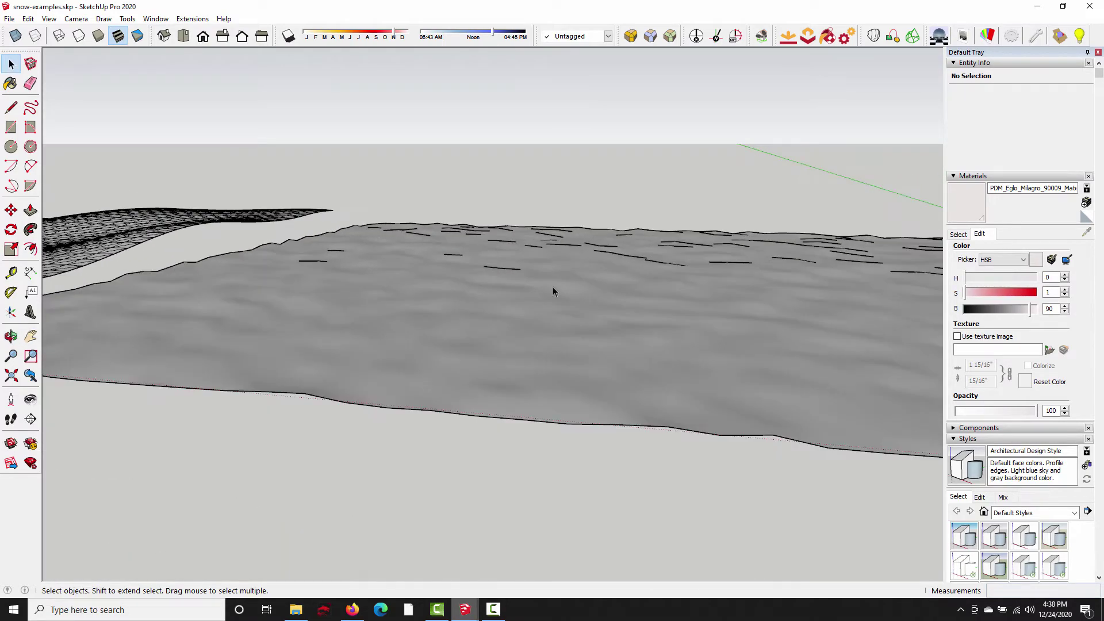
pyautogui.moveTo(553, 288); pyautogui.dragTo(537, 328, button='middle')
pyautogui.moveTo(465, 614)
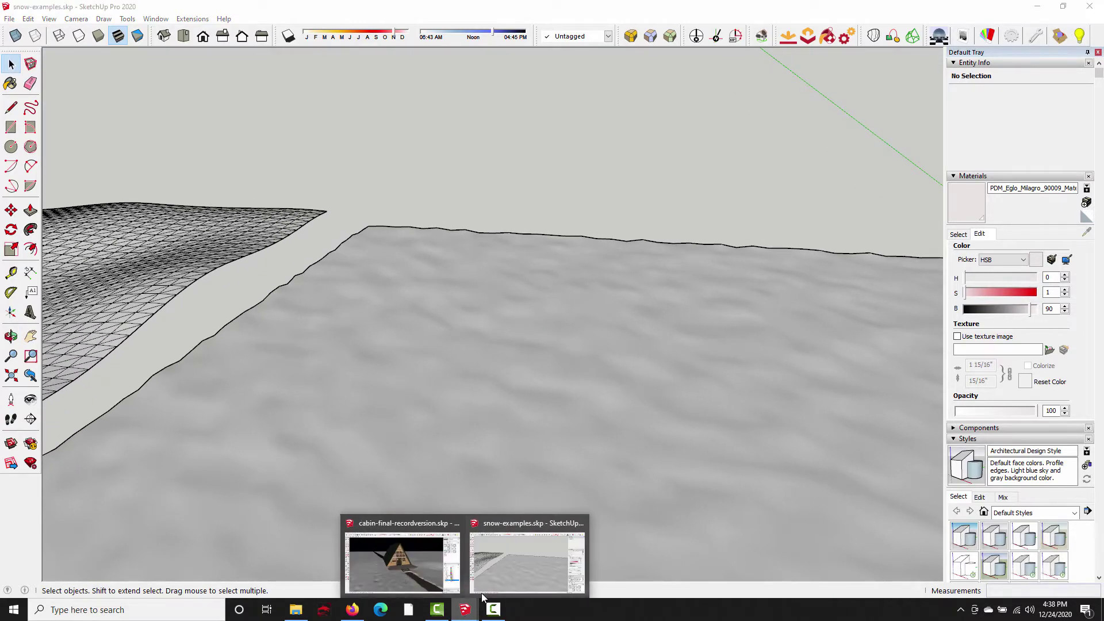
pyautogui.click(396, 570)
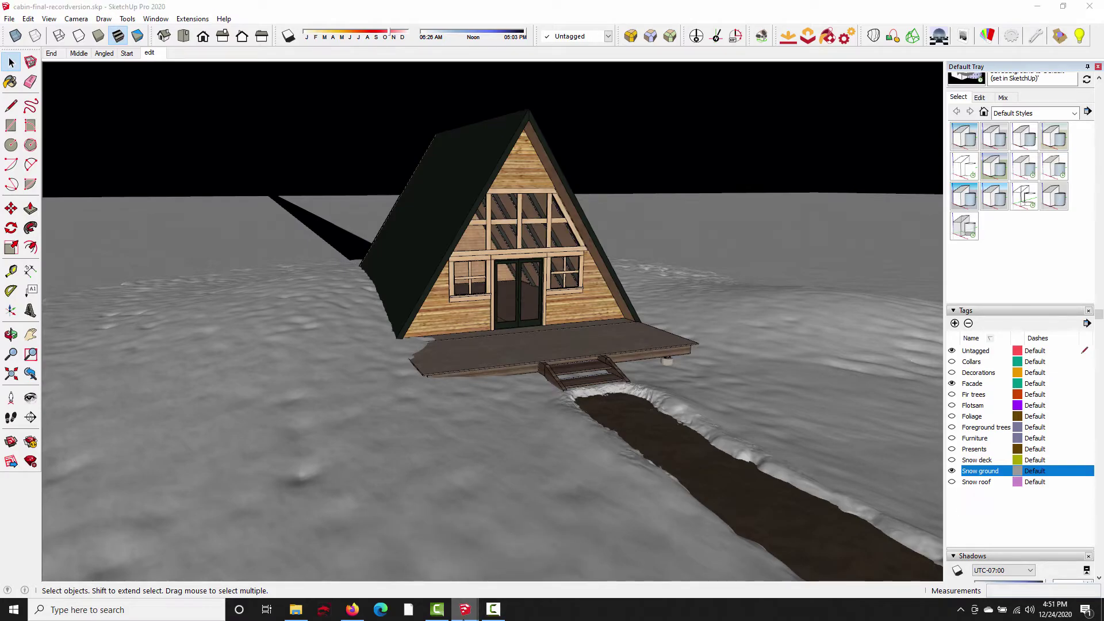
# Step: Return to snow-examples.skp and examine the triangulated, Smoove-sculpted mesh beside the eroded grid
pyautogui.moveTo(464, 614)
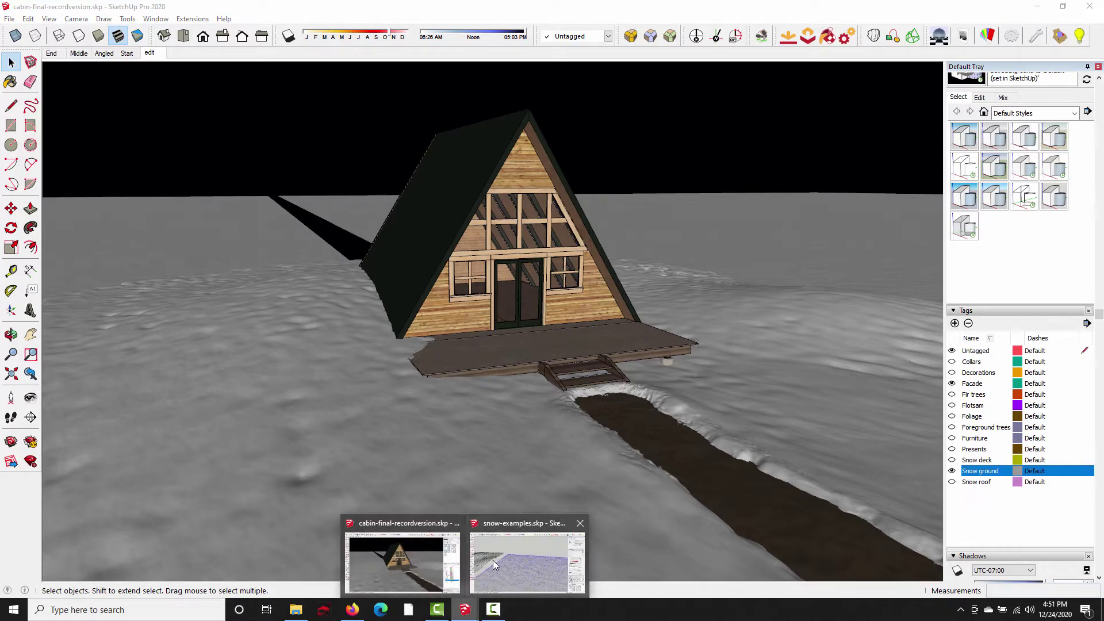
pyautogui.click(546, 563)
pyautogui.moveTo(249, 292); pyautogui.dragTo(676, 312, button='middle')
pyautogui.click(322, 270)
pyautogui.click(550, 171)
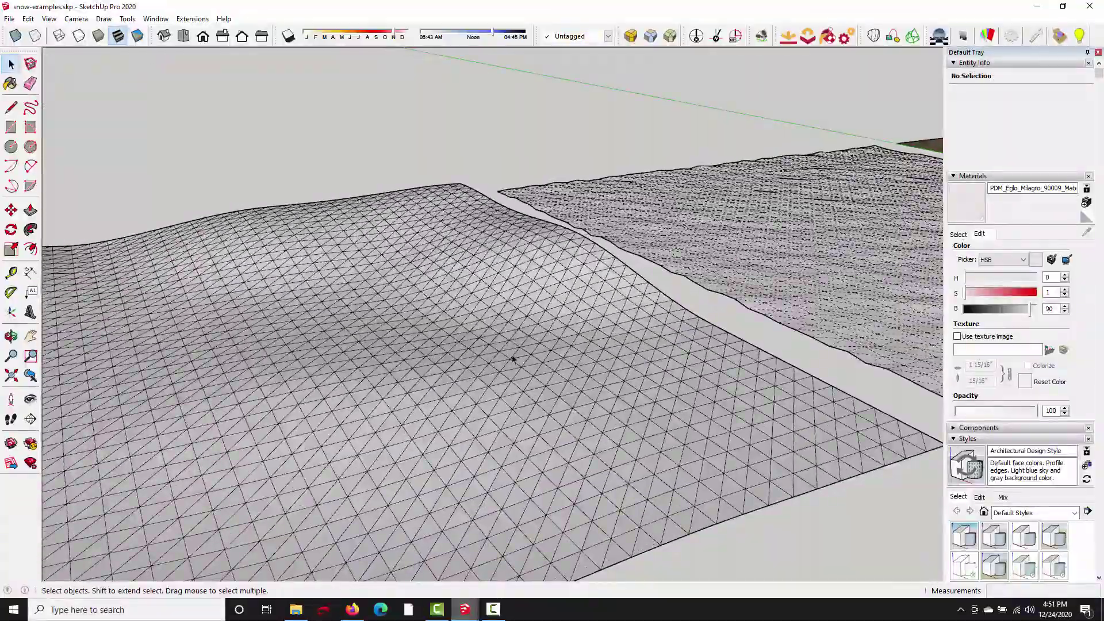
pyautogui.moveTo(343, 372); pyautogui.dragTo(420, 333, button='middle')
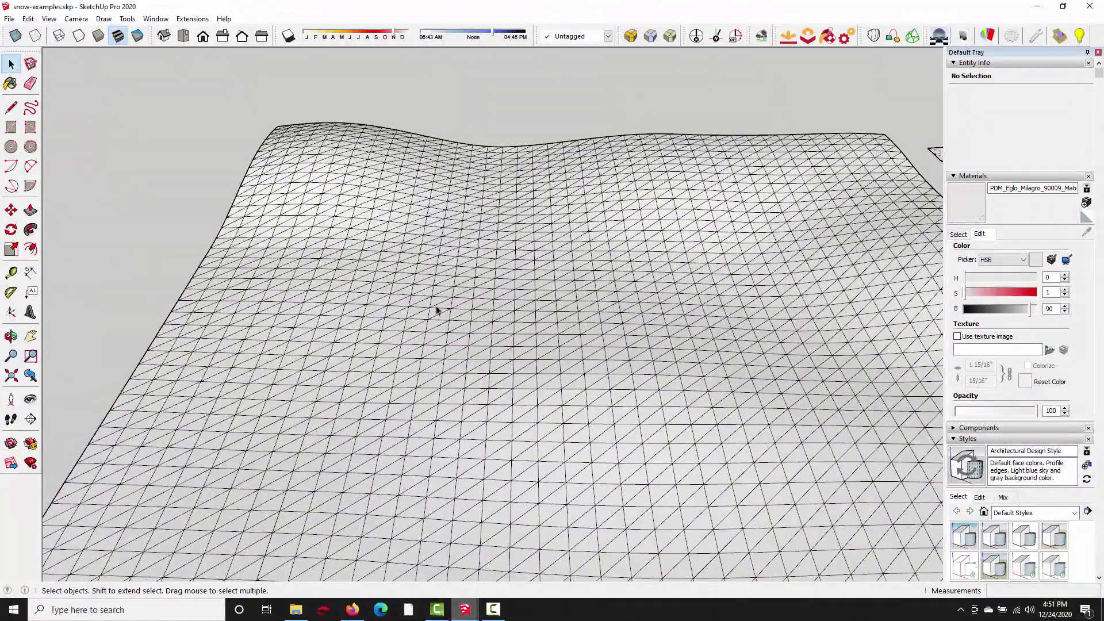
pyautogui.scroll(-3, 520, 295)
pyautogui.moveTo(521, 371); pyautogui.dragTo(517, 338, button='middle')
# Step: Open the sculpted mesh group, select all its geometry and run Erode on it with 1 iteration
pyautogui.click(542, 308)
pyautogui.doubleClick(611, 291)
pyautogui.tripleClick(516, 341)
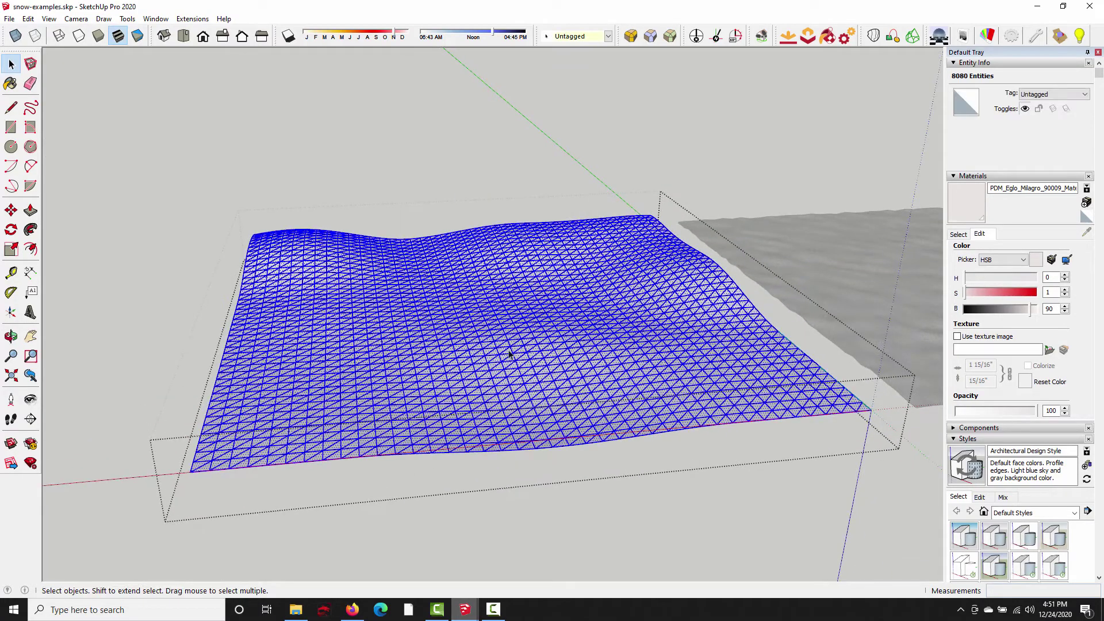
pyautogui.scroll(3, 482, 291)
pyautogui.click(193, 19)
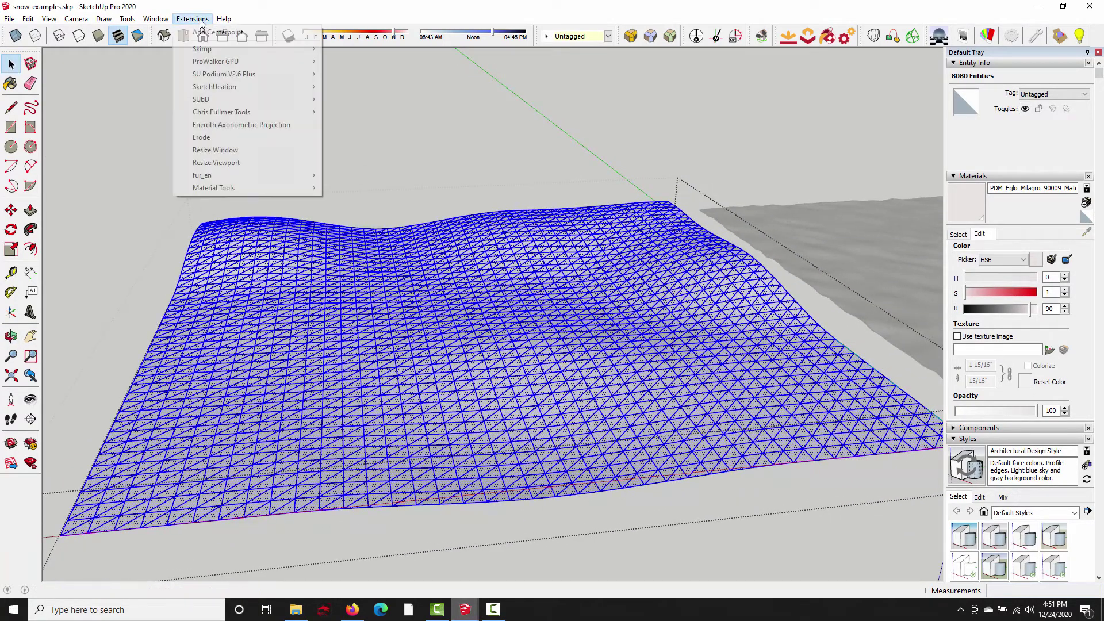
pyautogui.click(202, 137)
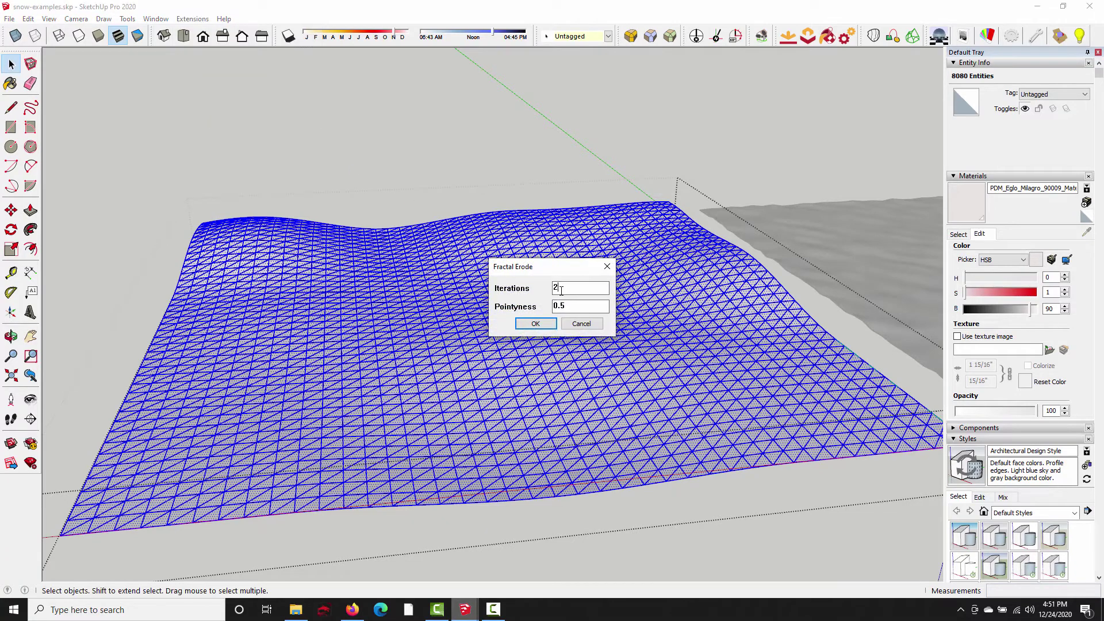
pyautogui.write('1')
pyautogui.write('1')
pyautogui.click(536, 324)
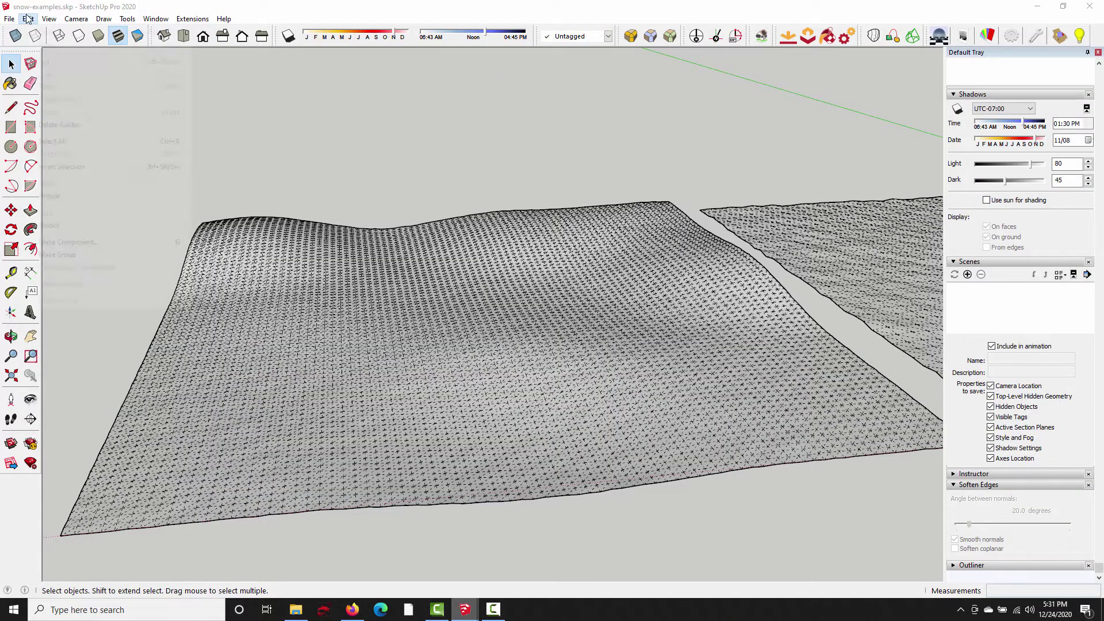
# Step: Turn off the display of hidden geometry and inspect the eroded, sculpted mesh from low and high angles
pyautogui.click(48, 18)
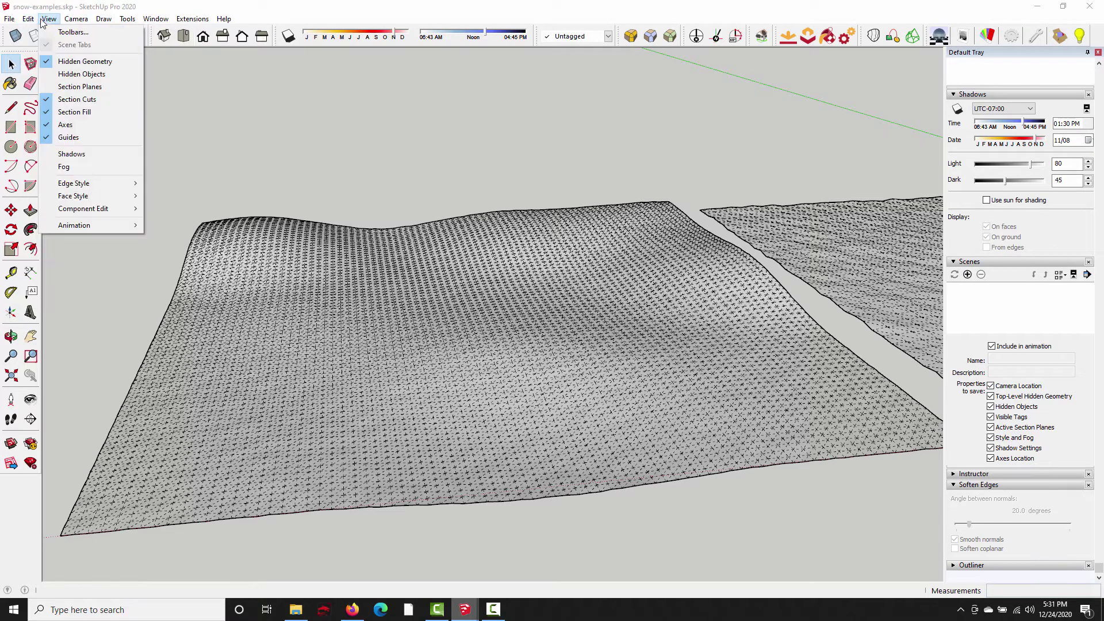
pyautogui.click(84, 61)
pyautogui.moveTo(937, 323); pyautogui.dragTo(474, 219, button='middle')
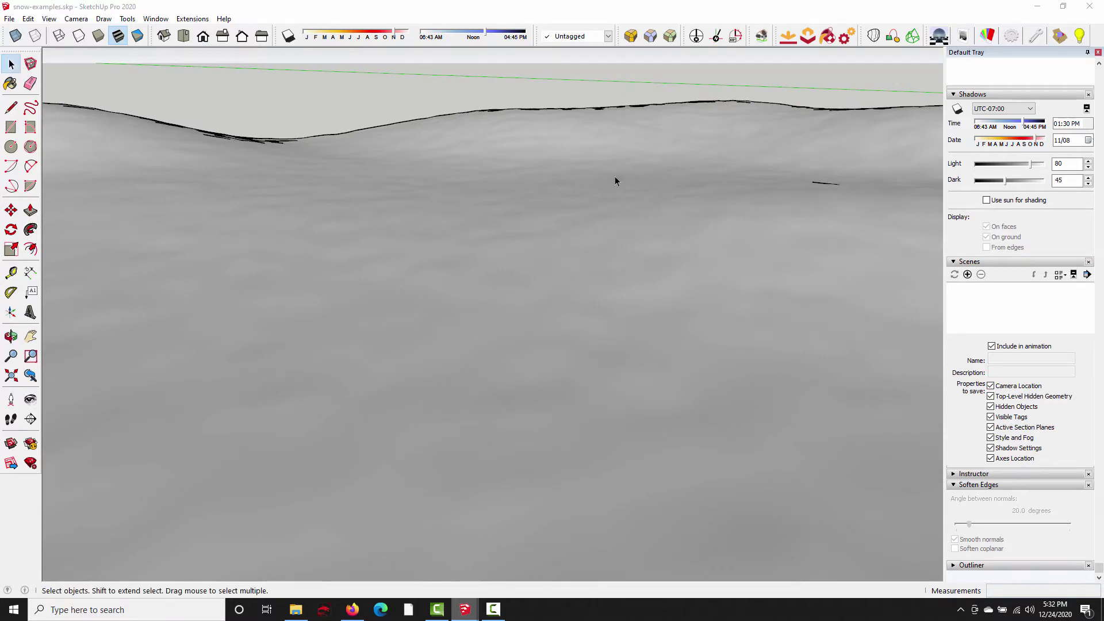
pyautogui.moveTo(634, 176); pyautogui.dragTo(591, 185, button='middle')
pyautogui.scroll(3, 845, 229)
pyautogui.scroll(2, 697, 267)
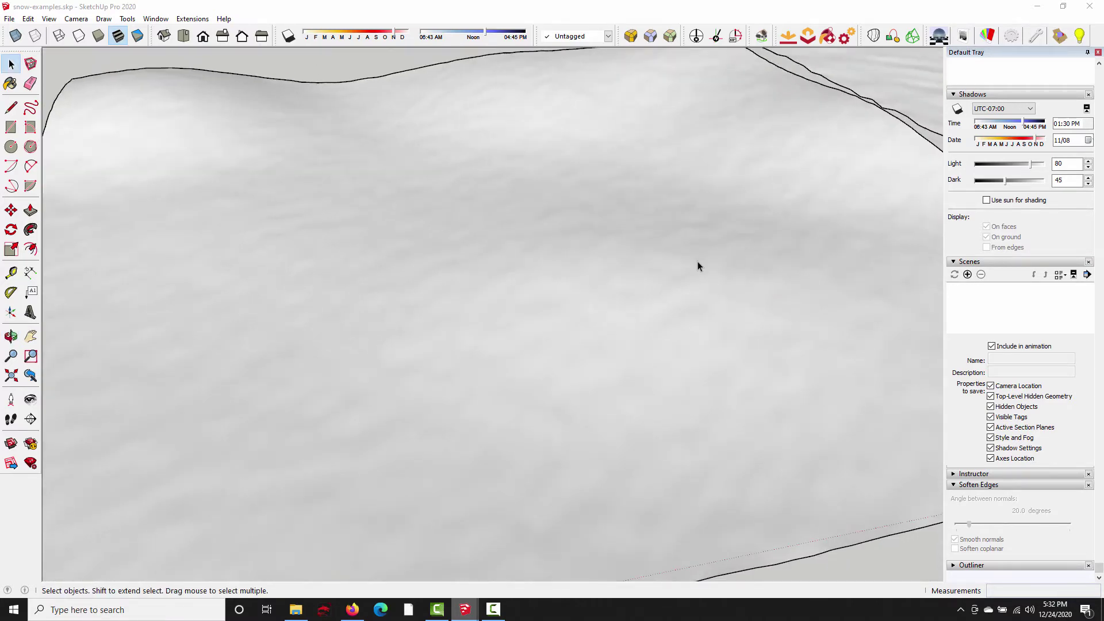
# Step: Switch to the final cabin render in the browser and examine the rough snow edges along the path and the surrounding snow ground
pyautogui.moveTo(697, 266); pyautogui.dragTo(626, 219, button='middle')
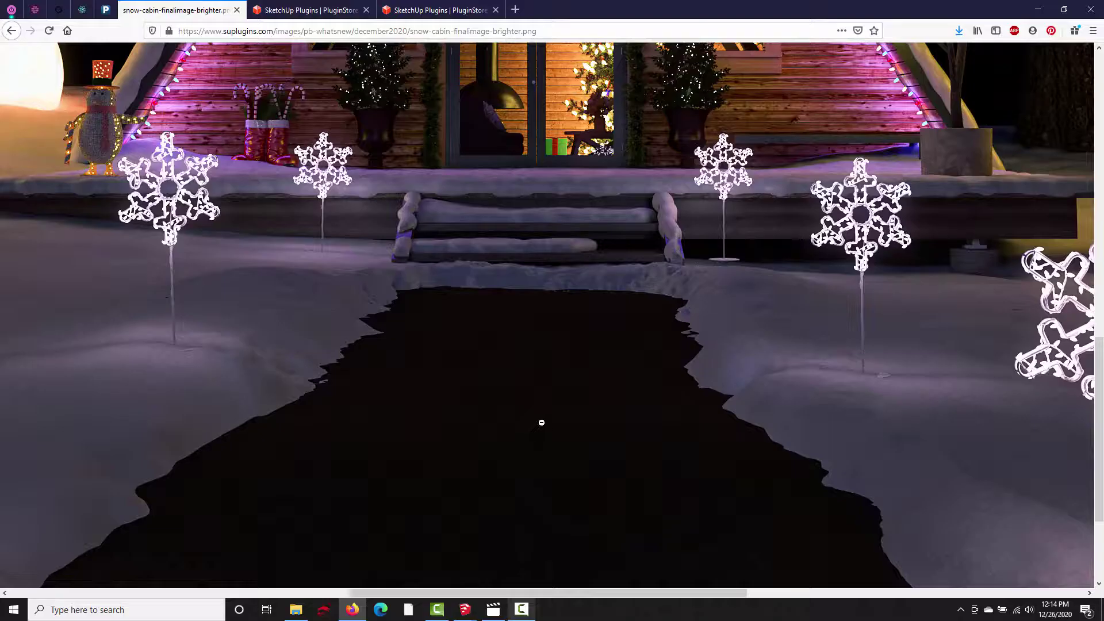
pyautogui.moveTo(530, 406); pyautogui.dragTo(546, 388, button='middle')
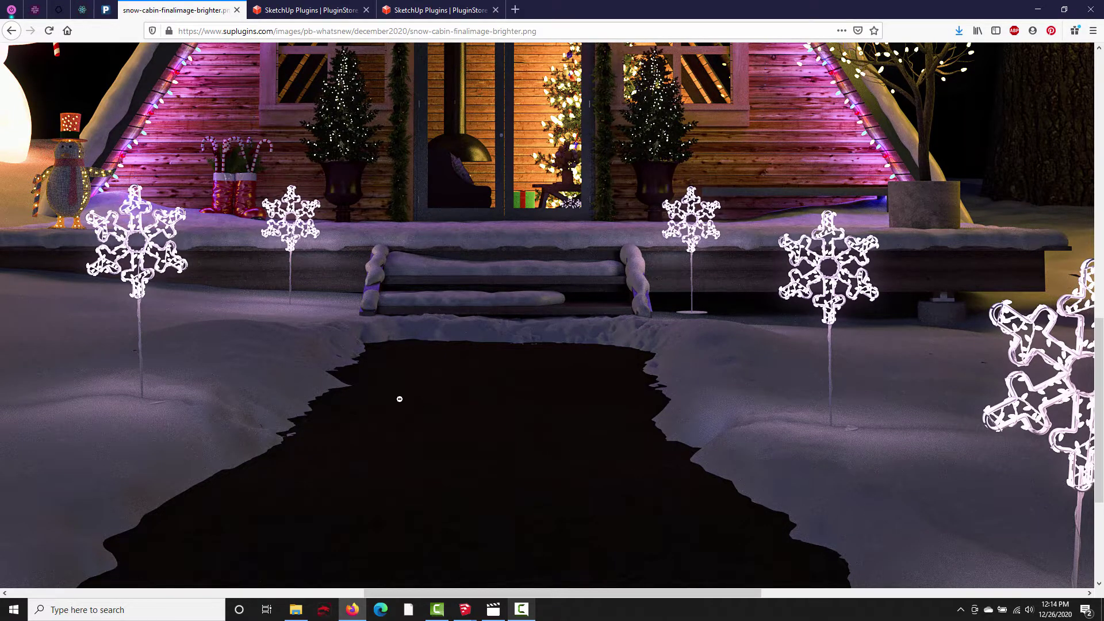
pyautogui.moveTo(394, 398); pyautogui.dragTo(486, 426, button='middle')
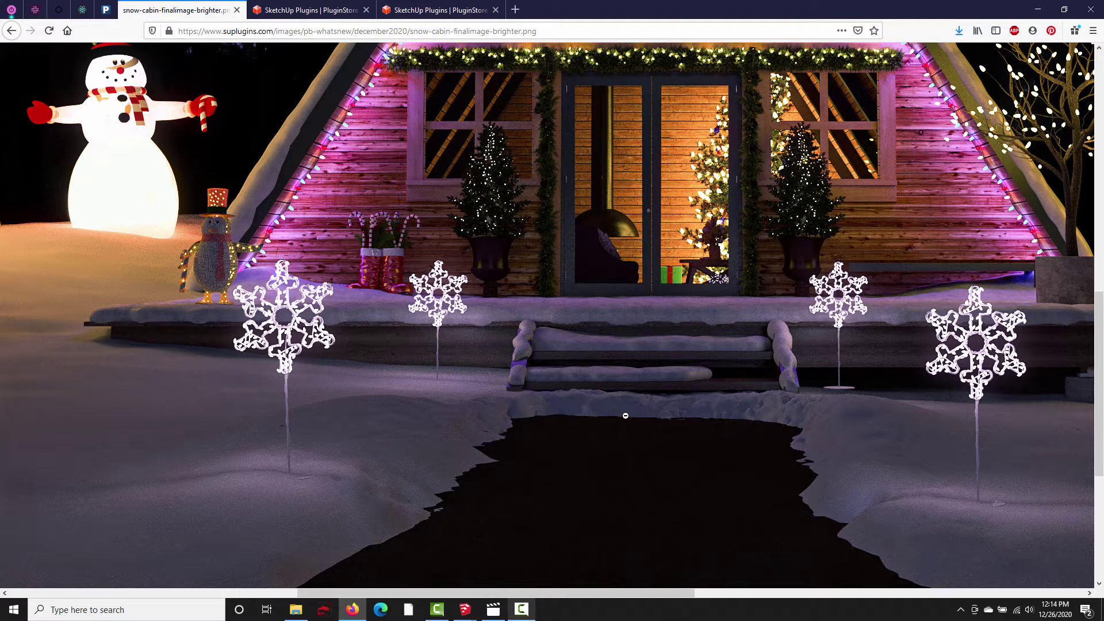
pyautogui.hscroll(-2, 483, 441)
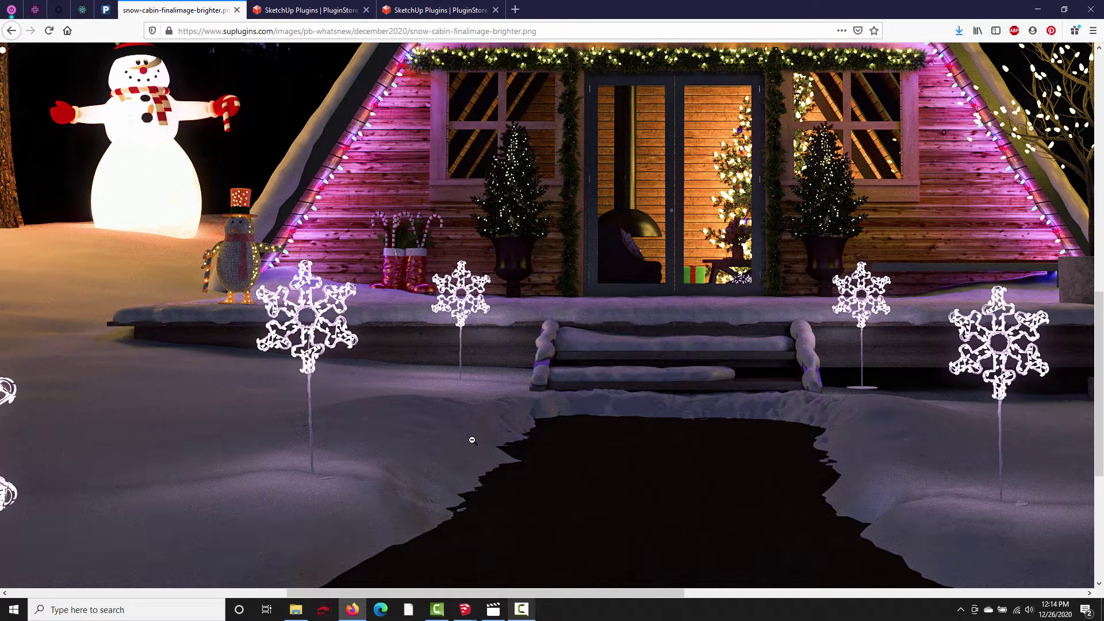
pyautogui.hscroll(4, 472, 441)
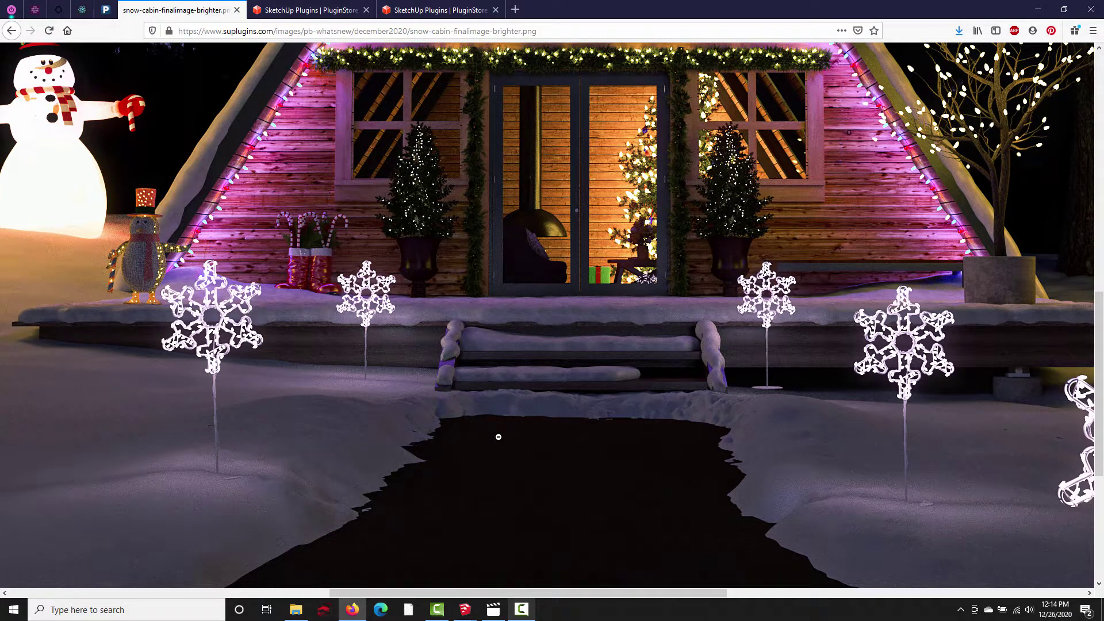
pyautogui.hscroll(3, 498, 436)
pyautogui.scroll(1, 498, 437)
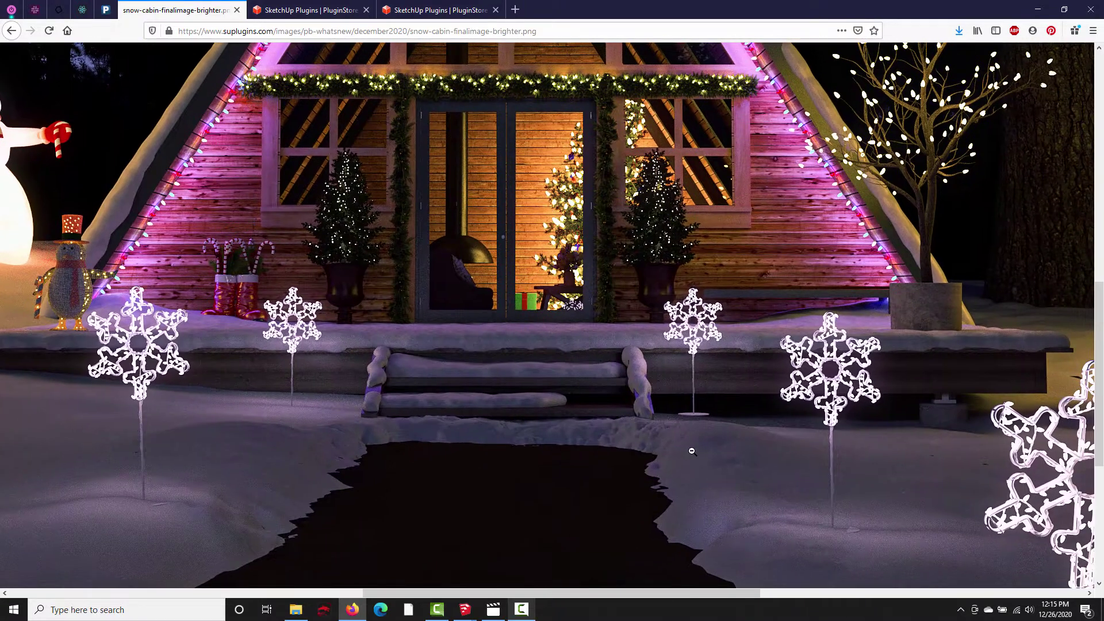
pyautogui.middleClick(687, 453)
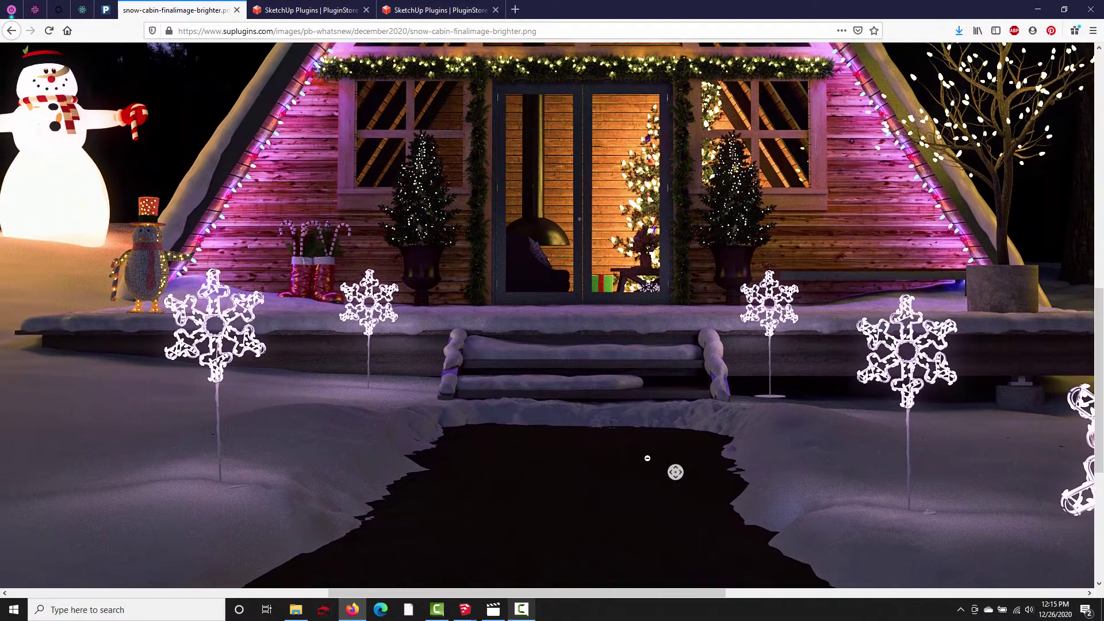
pyautogui.middleClick(645, 453)
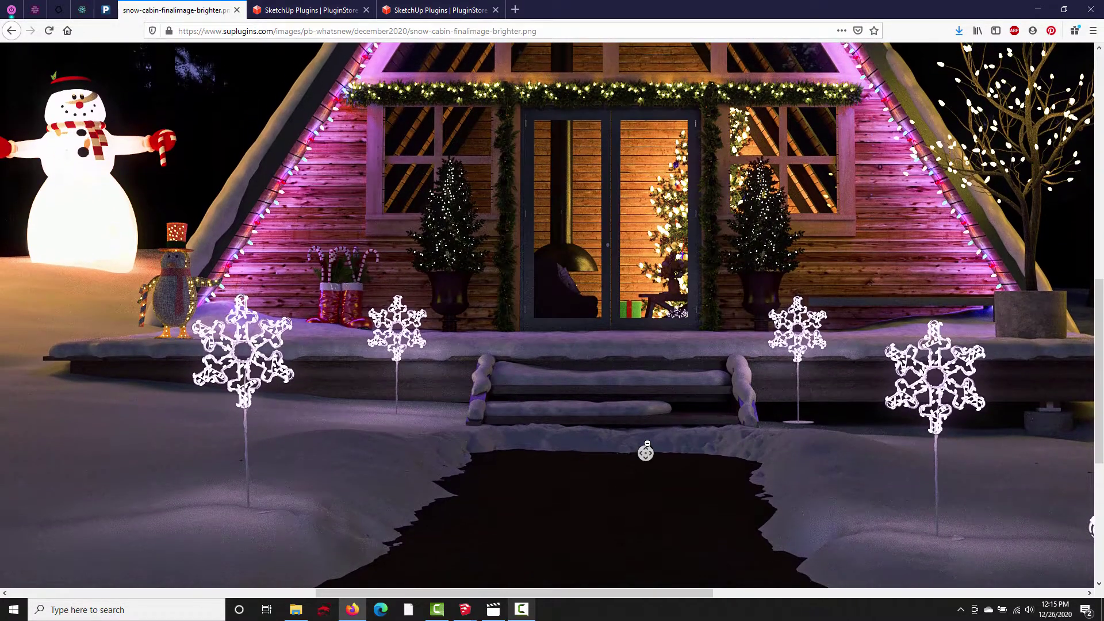
pyautogui.middleClick(646, 451)
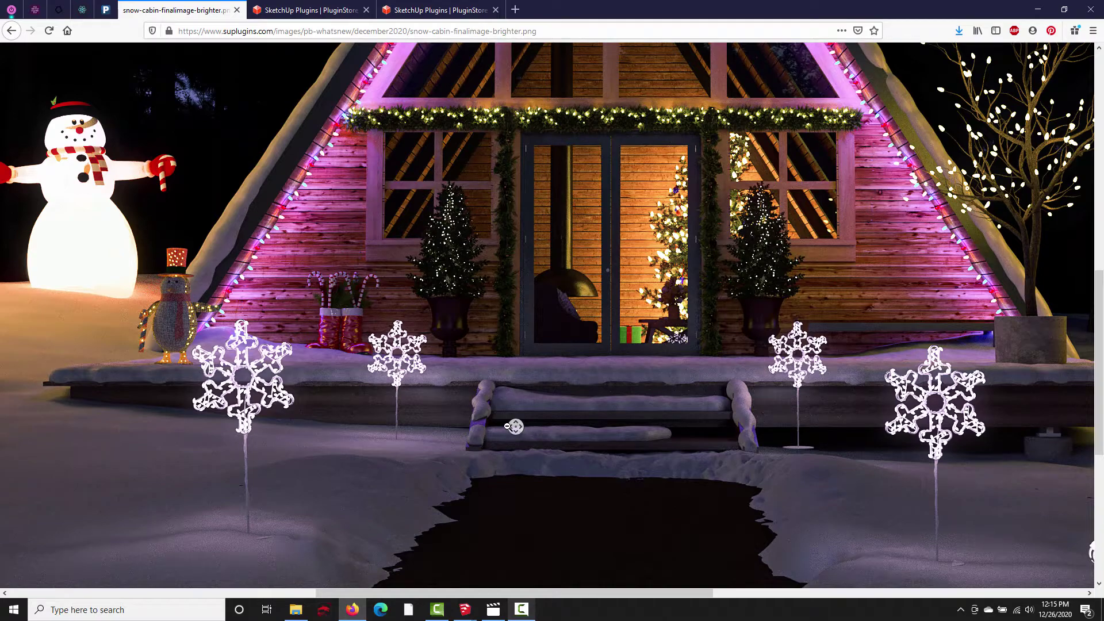
pyautogui.hscroll(-1, 512, 425)
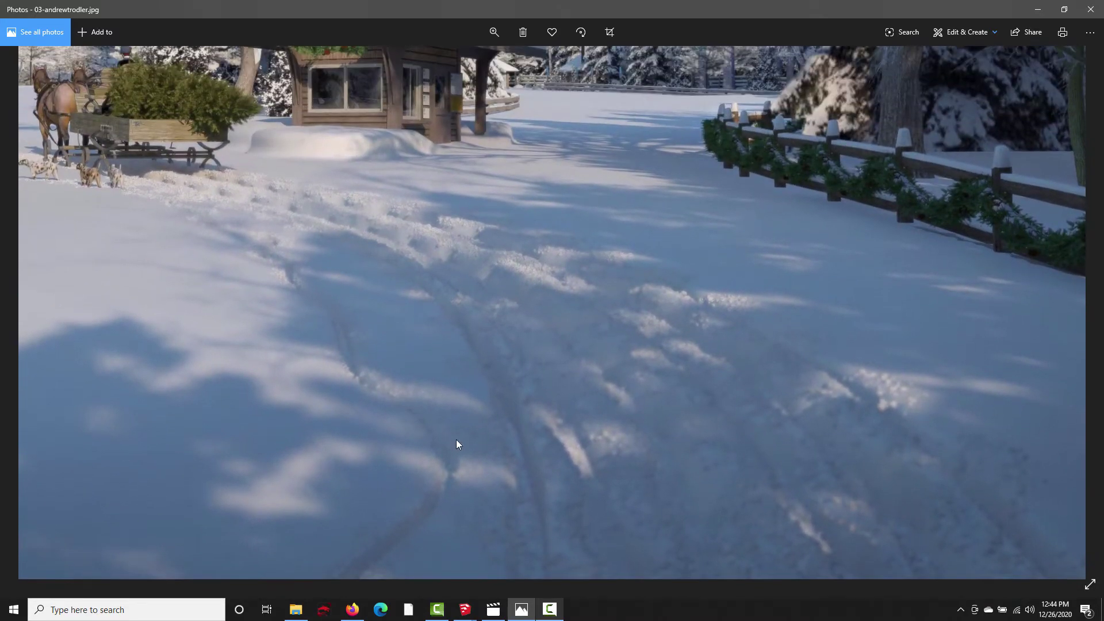
# Step: Switch to the front-yard-christmas-full-with-snow5 video to examine its snow edges, and bring up the second SketchUp Plugins page in Firefox
pyautogui.click(493, 610)
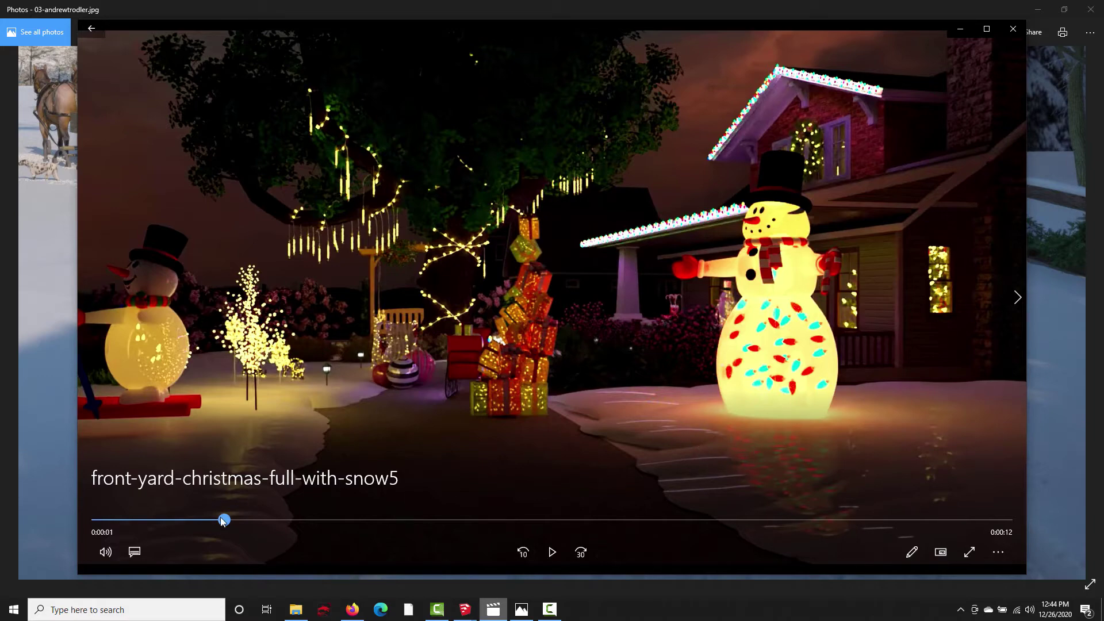
pyautogui.moveTo(224, 520)
pyautogui.mouseDown()
pyautogui.moveTo(246, 520)
pyautogui.moveTo(148, 526)
pyautogui.moveTo(304, 523)
pyautogui.moveTo(615, 543)
pyautogui.moveTo(319, 540)
pyautogui.moveTo(162, 524)
pyautogui.moveTo(231, 520)
pyautogui.mouseUp()
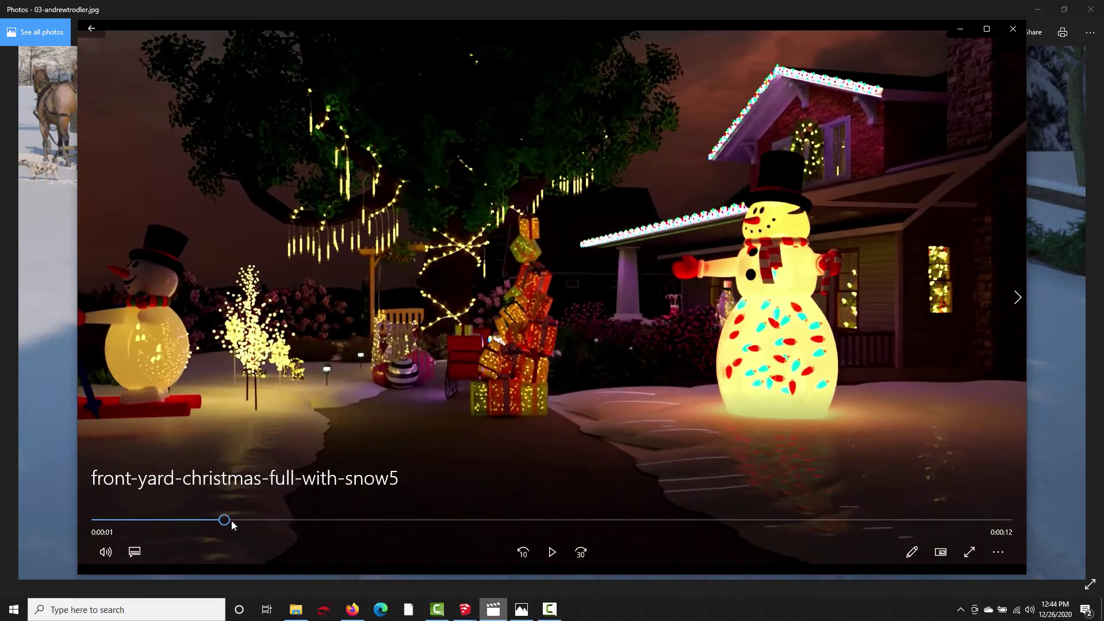
pyautogui.click(352, 609)
pyautogui.click(451, 8)
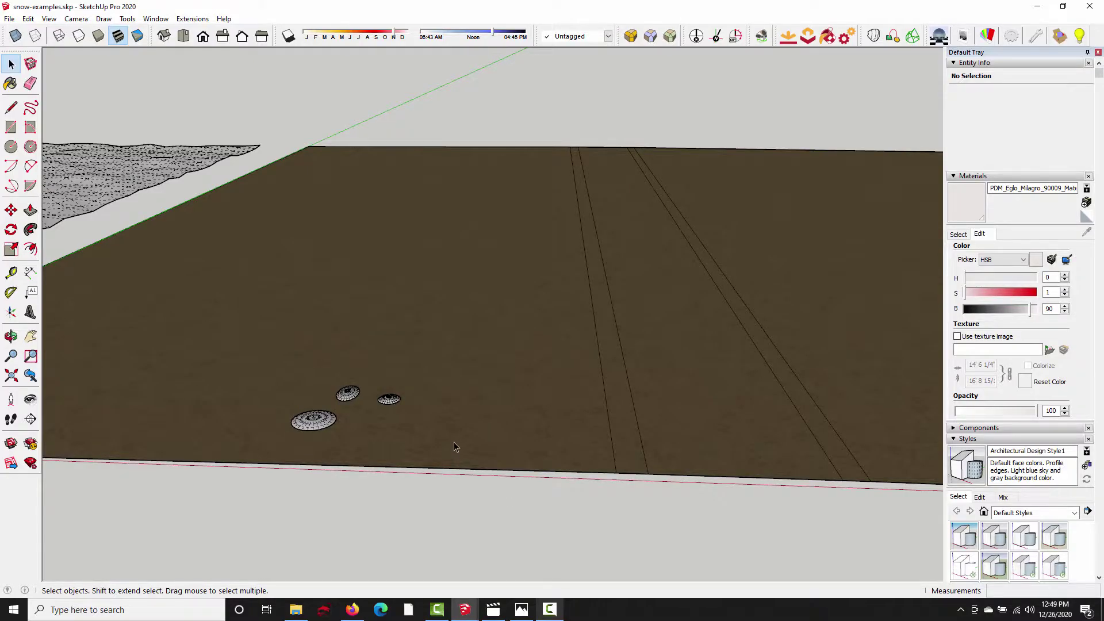
# Step: Examine the three snow mound components on the brown ground of snow-examples.skp in SketchUp, selecting them one by one
pyautogui.scroll(3, 323, 435)
pyautogui.click(306, 413)
pyautogui.moveTo(438, 408); pyautogui.dragTo(330, 406, button='middle')
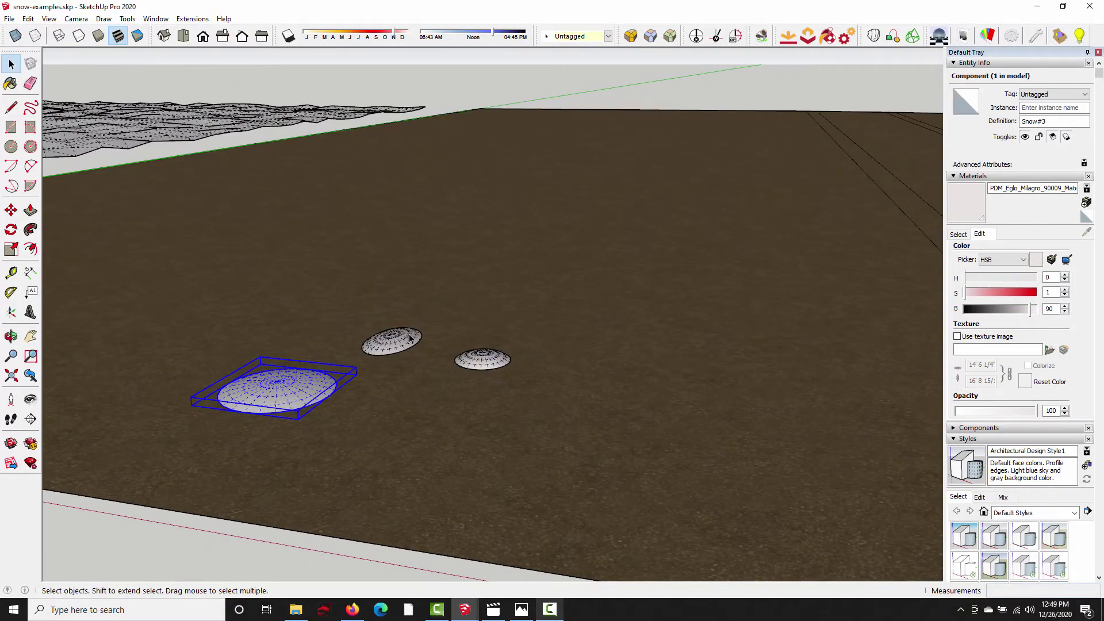
pyautogui.moveTo(410, 338); pyautogui.dragTo(734, 286, button='middle')
pyautogui.click(494, 363)
pyautogui.click(414, 328)
# Step: Open the brown ground group and select the two large faces on either side of the path
pyautogui.moveTo(414, 327); pyautogui.dragTo(582, 271, button='middle')
pyautogui.tripleClick(581, 272)
pyautogui.moveTo(537, 308); pyautogui.dragTo(495, 311, button='middle')
pyautogui.click(486, 305)
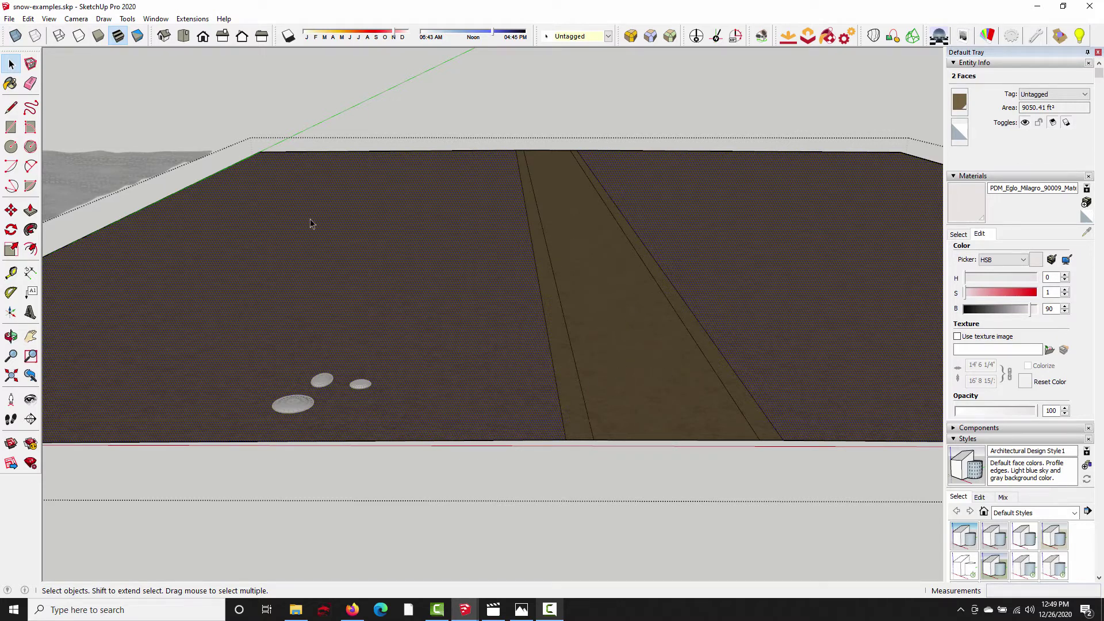
# Step: Scatter the Snow, Snow#1 and Snow#3 components over the selected faces with the fur_en crowd tool at density 12.8
pyautogui.click(192, 18)
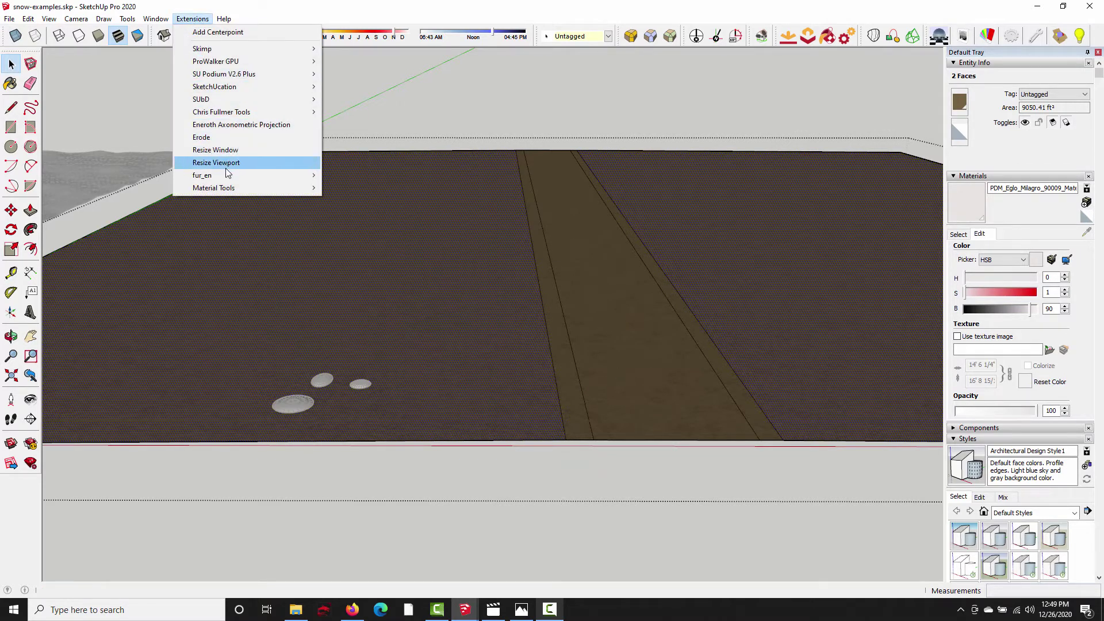
pyautogui.moveTo(215, 175)
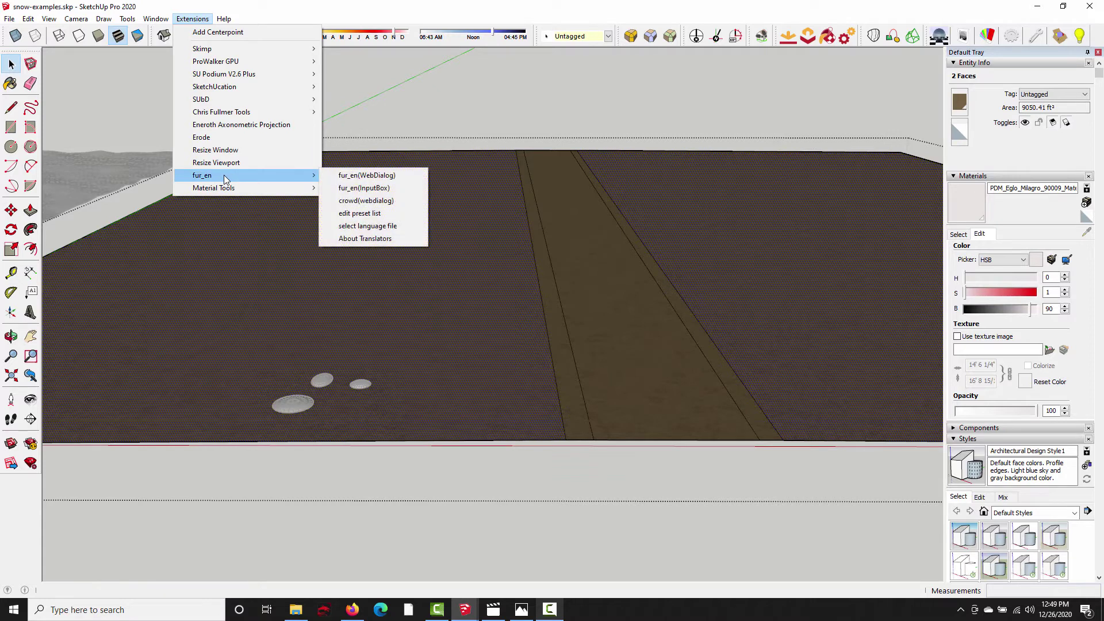
pyautogui.click(367, 202)
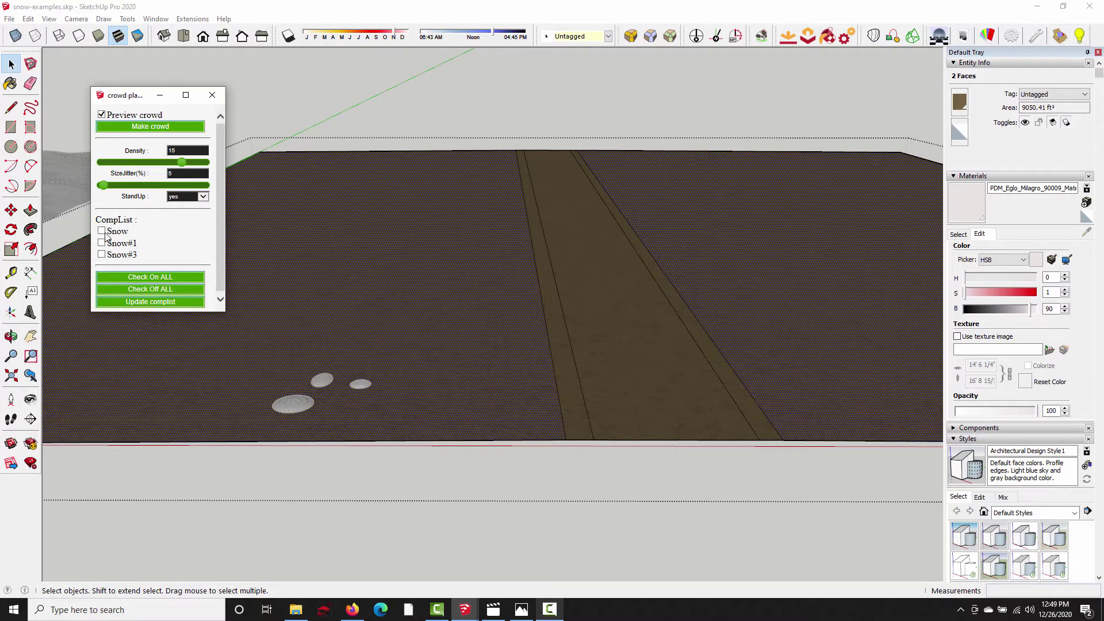
pyautogui.click(103, 255)
pyautogui.moveTo(182, 163)
pyautogui.mouseDown()
pyautogui.moveTo(157, 163)
pyautogui.moveTo(176, 168)
pyautogui.mouseUp()
pyautogui.moveTo(400, 287); pyautogui.dragTo(481, 344, button='middle')
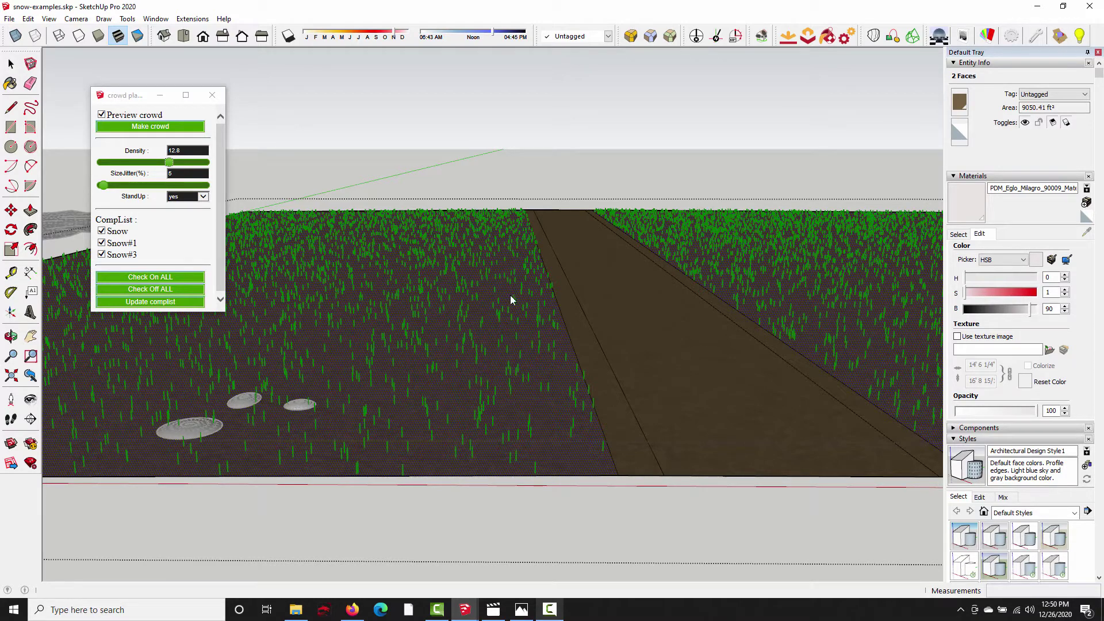
pyautogui.click(138, 134)
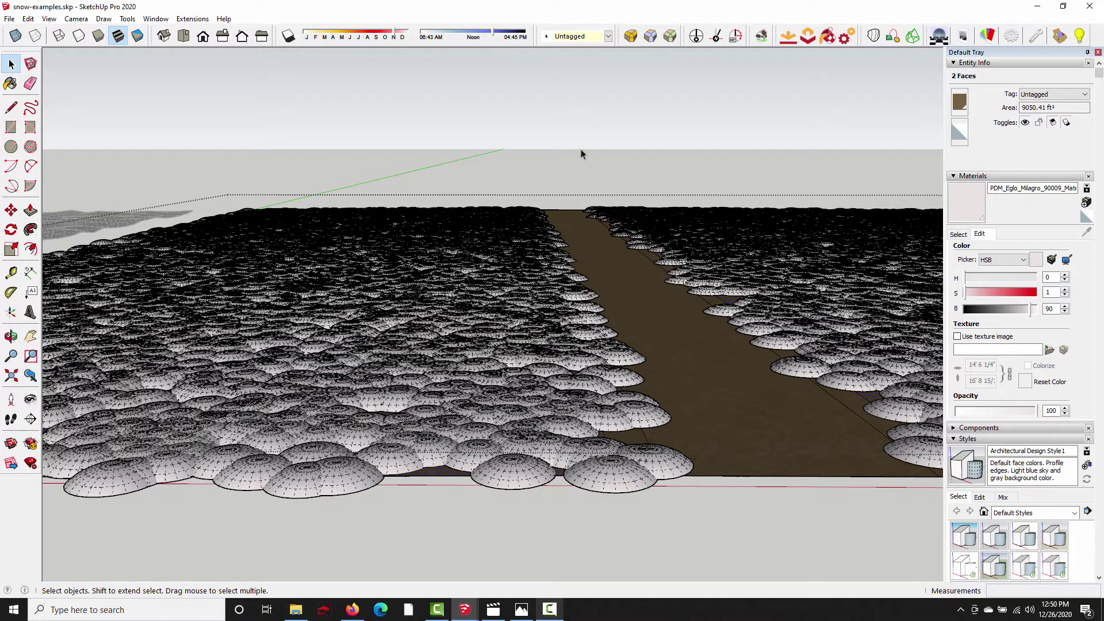
# Step: Close the ground group, turn off the display of hidden geometry and inspect the scattered snow mounds from a low angle along the path
pyautogui.click(49, 18)
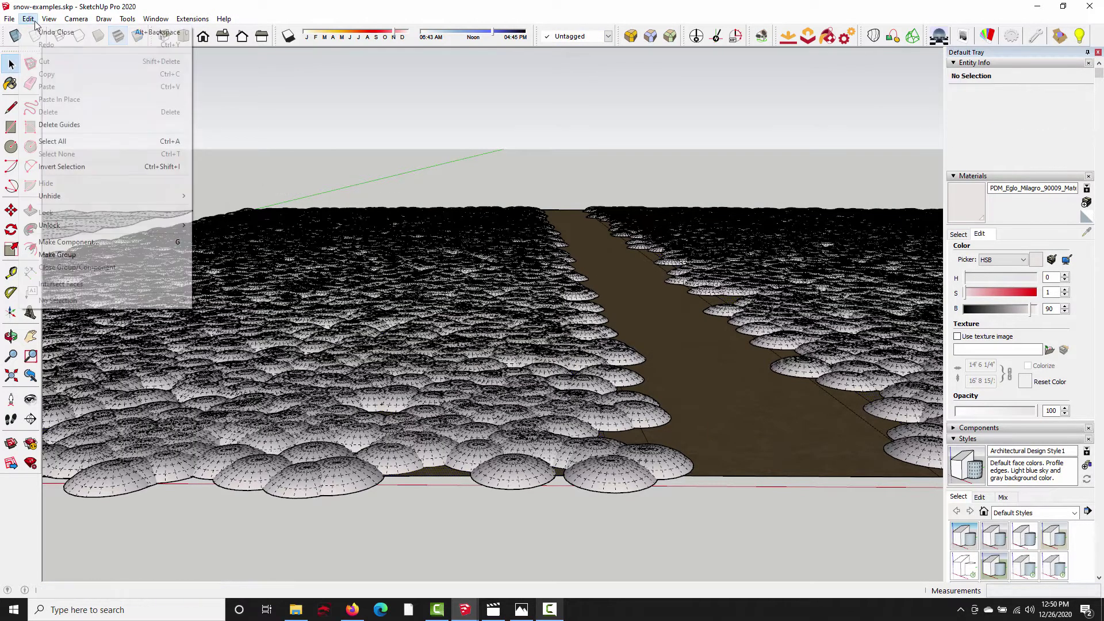
pyautogui.click(71, 63)
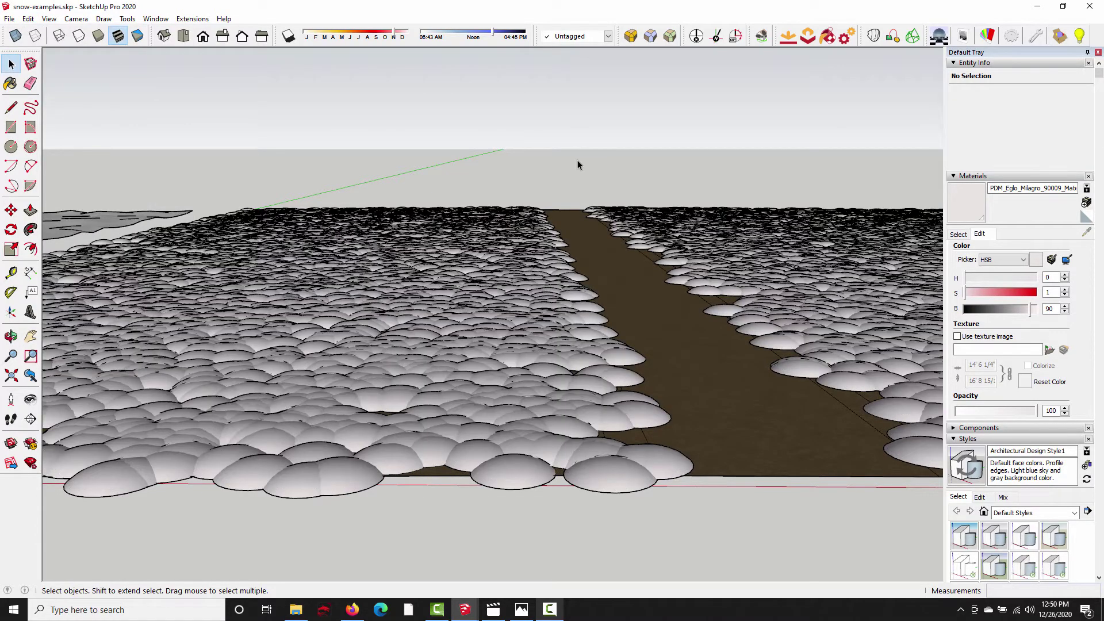
pyautogui.moveTo(600, 280)
pyautogui.keyDown('shift'); pyautogui.mouseDown(button='middle')
pyautogui.moveTo(641, 267)
pyautogui.moveTo(559, 320)
pyautogui.mouseUp(button='middle'); pyautogui.keyUp('shift')
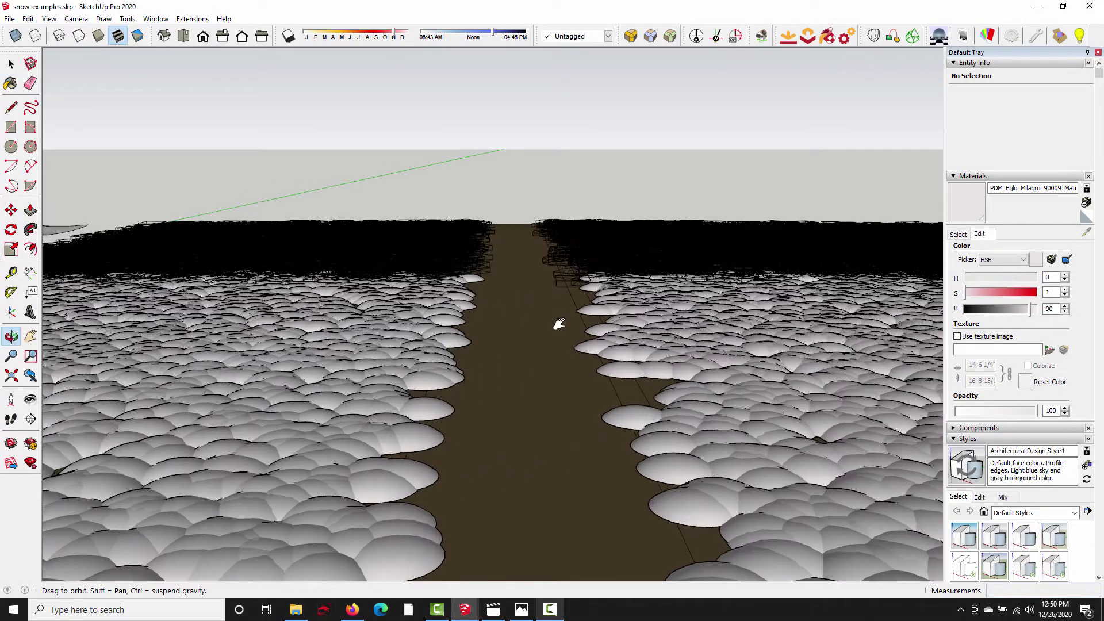
pyautogui.moveTo(547, 364); pyautogui.dragTo(532, 307, button='middle')
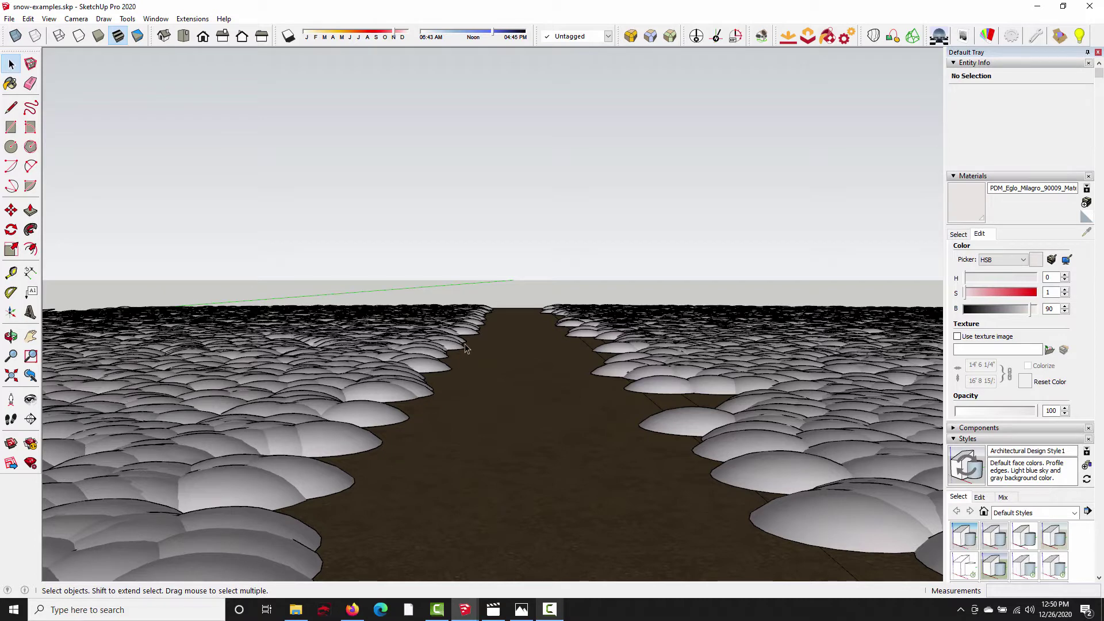
# Step: Open the scattered snow group and move one Snow#3 mound on the path's right edge about 1' away from the path
pyautogui.click(695, 420)
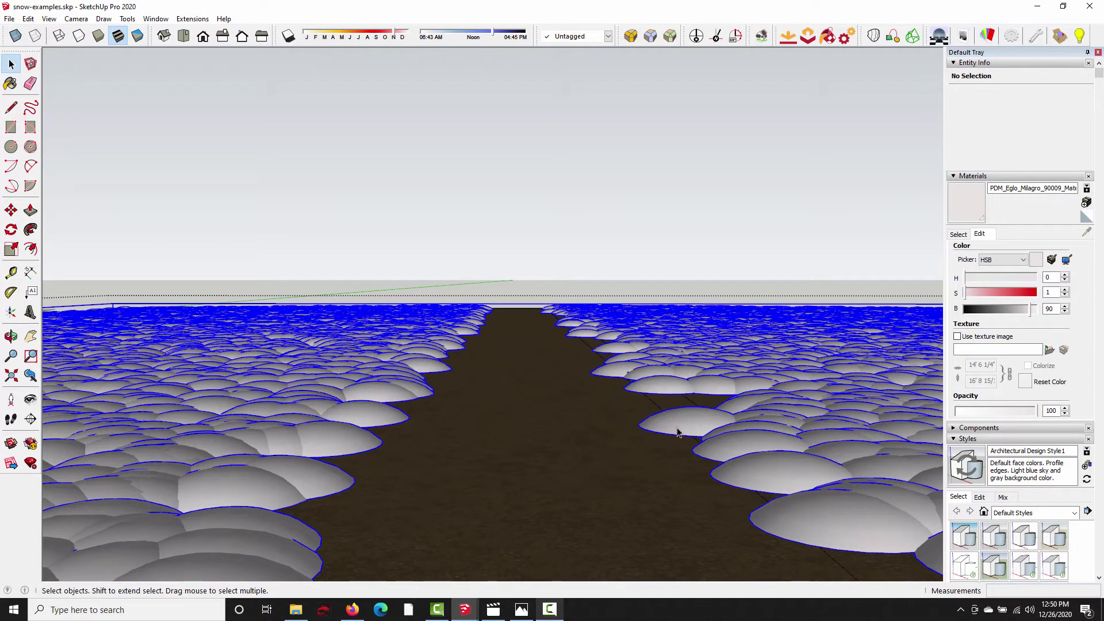
pyautogui.click(678, 432)
pyautogui.click(678, 426)
pyautogui.moveTo(632, 449); pyautogui.dragTo(396, 190, button='middle')
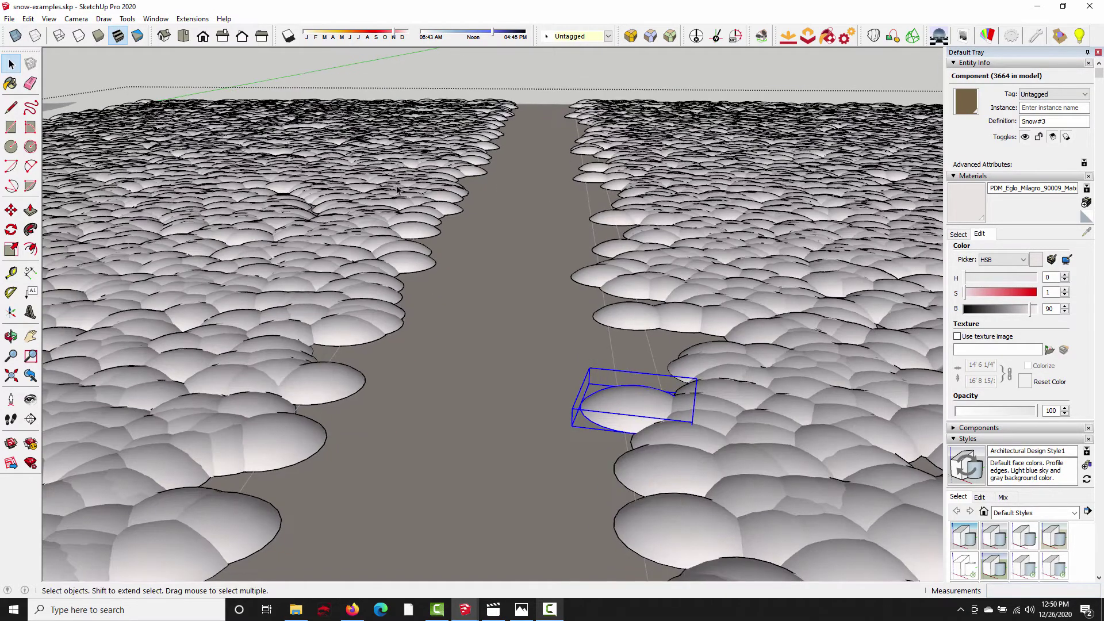
pyautogui.moveTo(532, 311); pyautogui.dragTo(603, 403, button='middle')
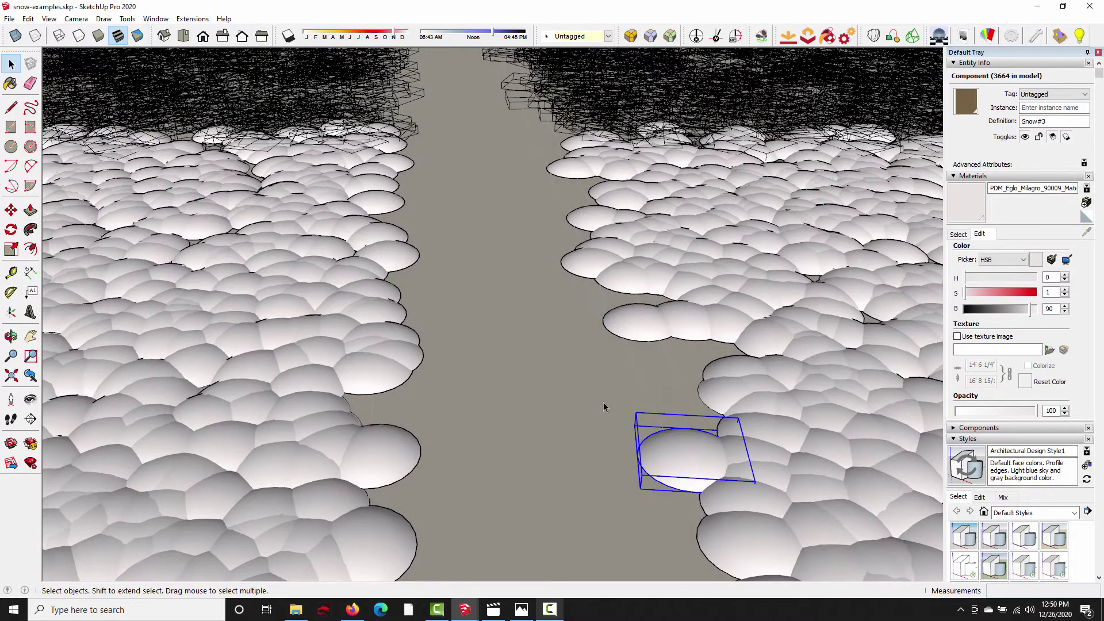
pyautogui.press('m')
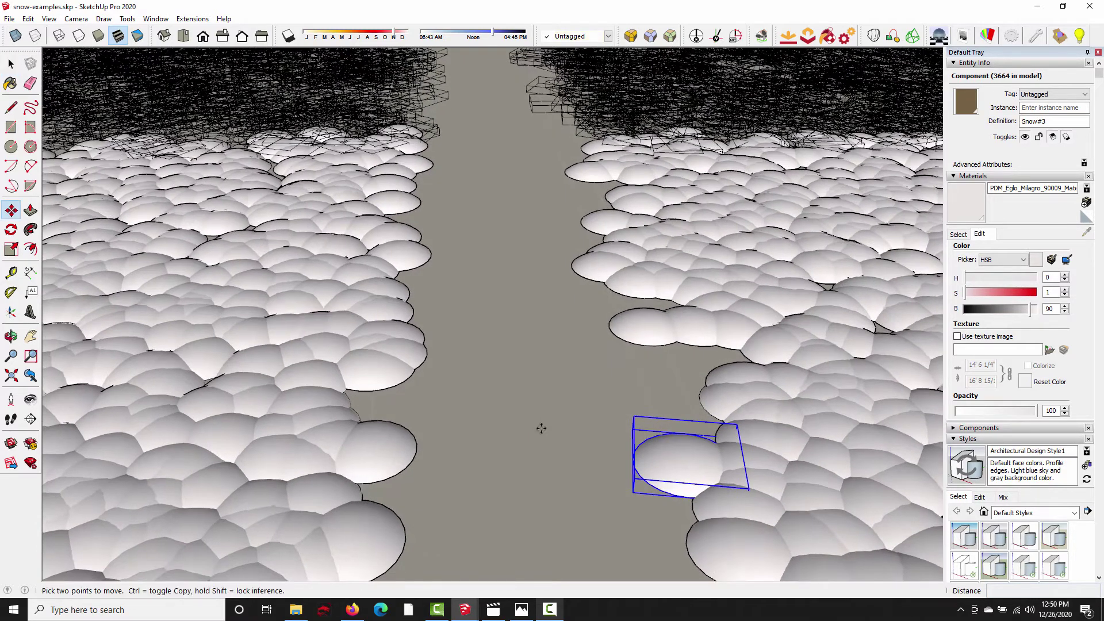
pyautogui.click(575, 426)
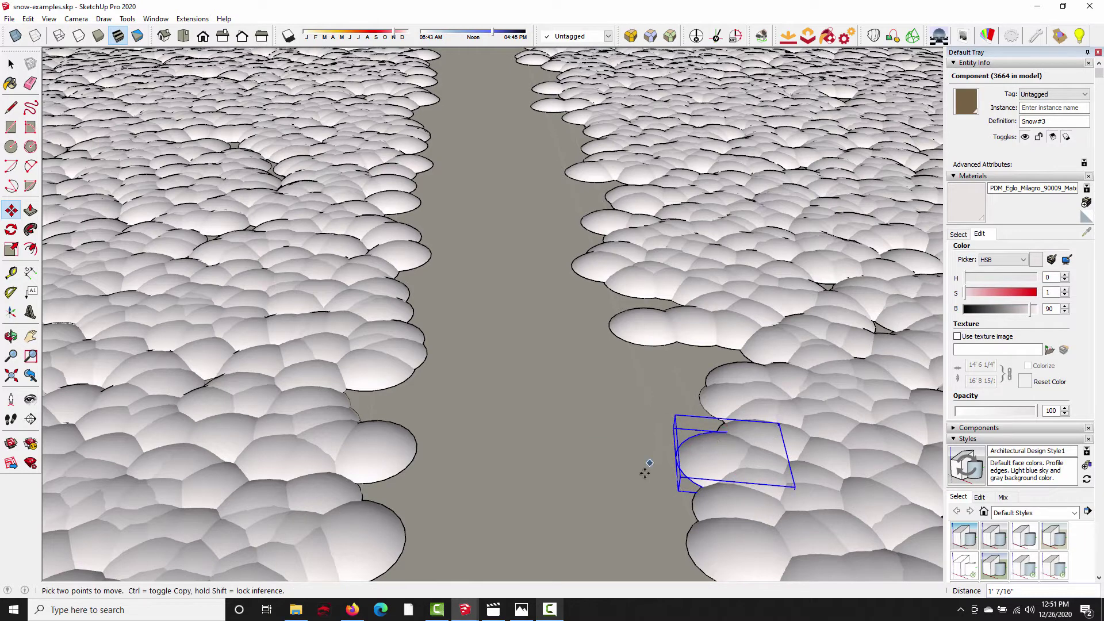
pyautogui.press('Escape')
# Step: Copy the mound twice along the path's right edge to fill the gap, shifting the last copy about 11 3/8" away from the path
pyautogui.click(636, 500)
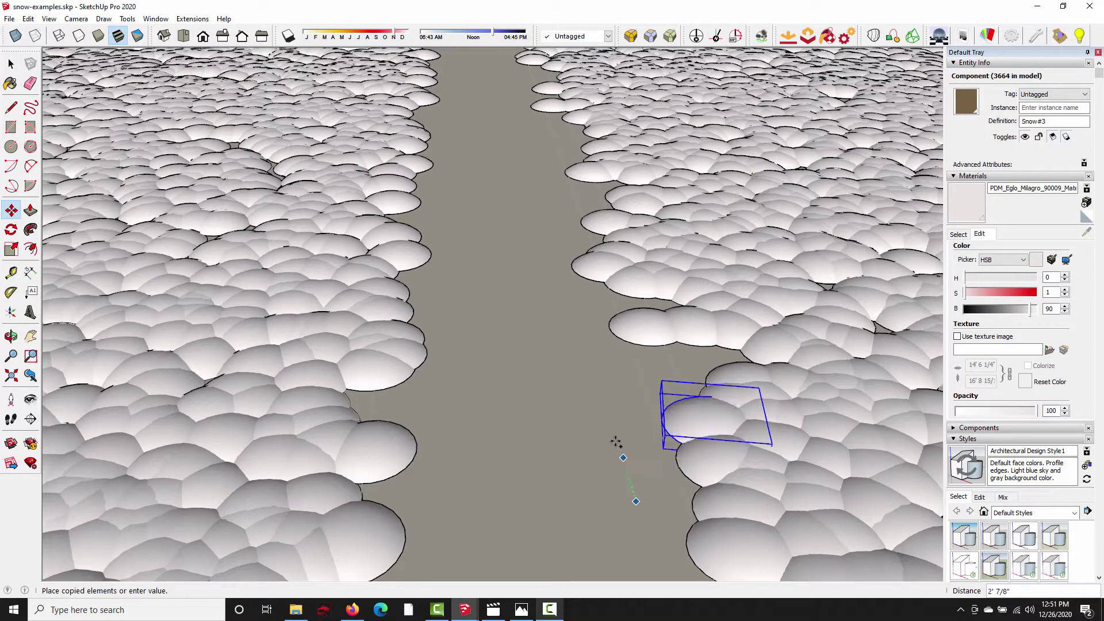
pyautogui.click(599, 462)
pyautogui.click(600, 462)
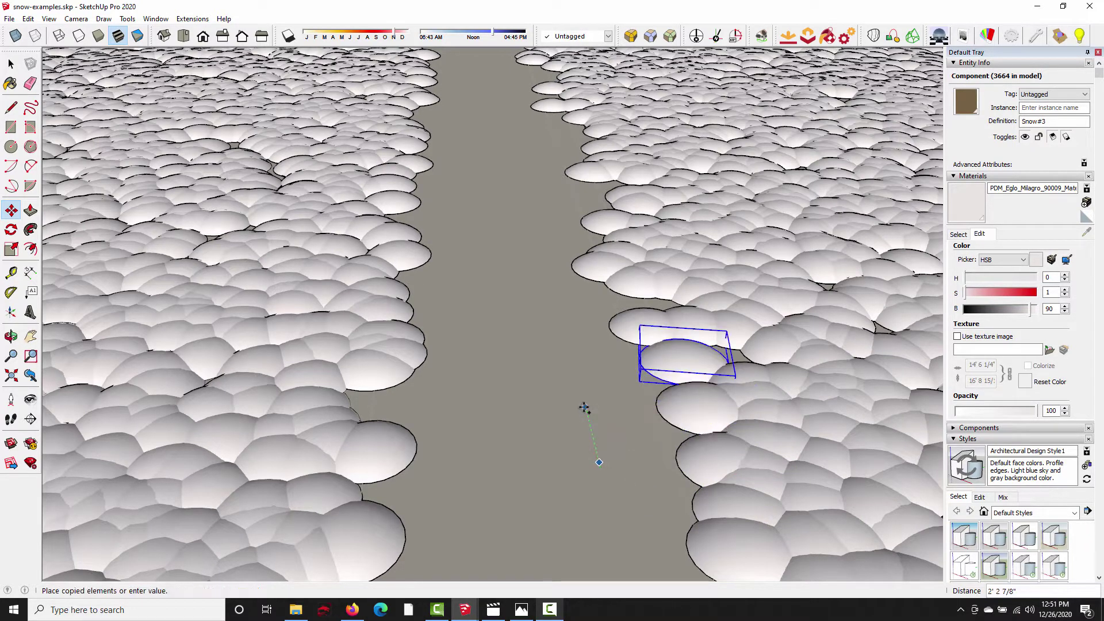
pyautogui.click(591, 402)
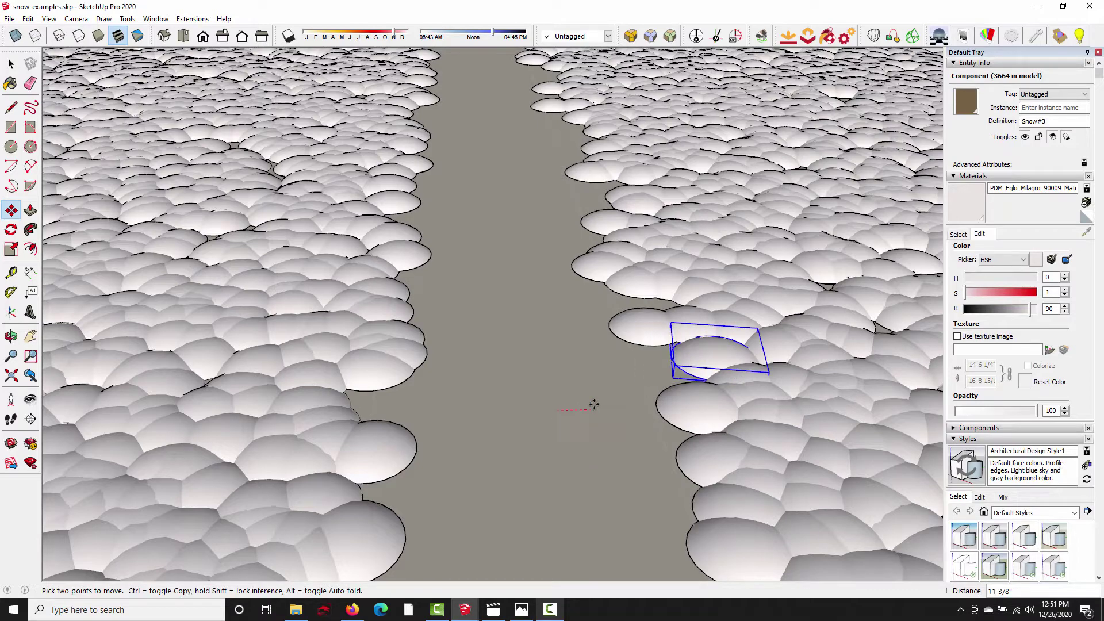
pyautogui.press('space')
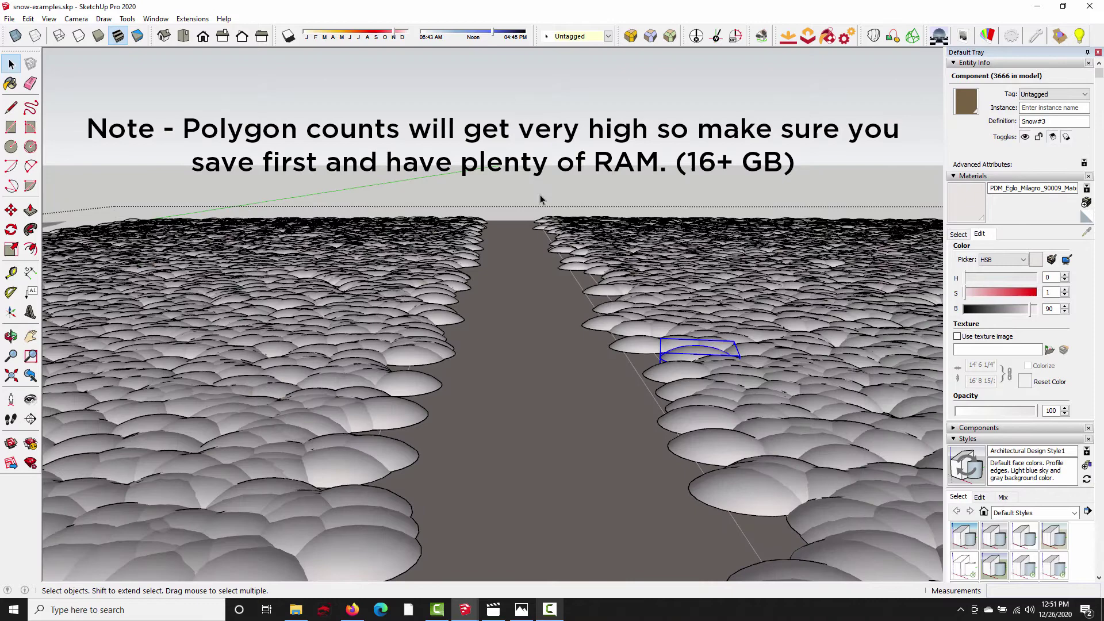
# Step: Leave the snow group and examine the scattered mounds along the path edge up close and from a low angle
pyautogui.click(480, 264)
pyautogui.moveTo(475, 362); pyautogui.dragTo(462, 320, button='middle')
pyautogui.scroll(5, 462, 298)
pyautogui.scroll(-5, 462, 320)
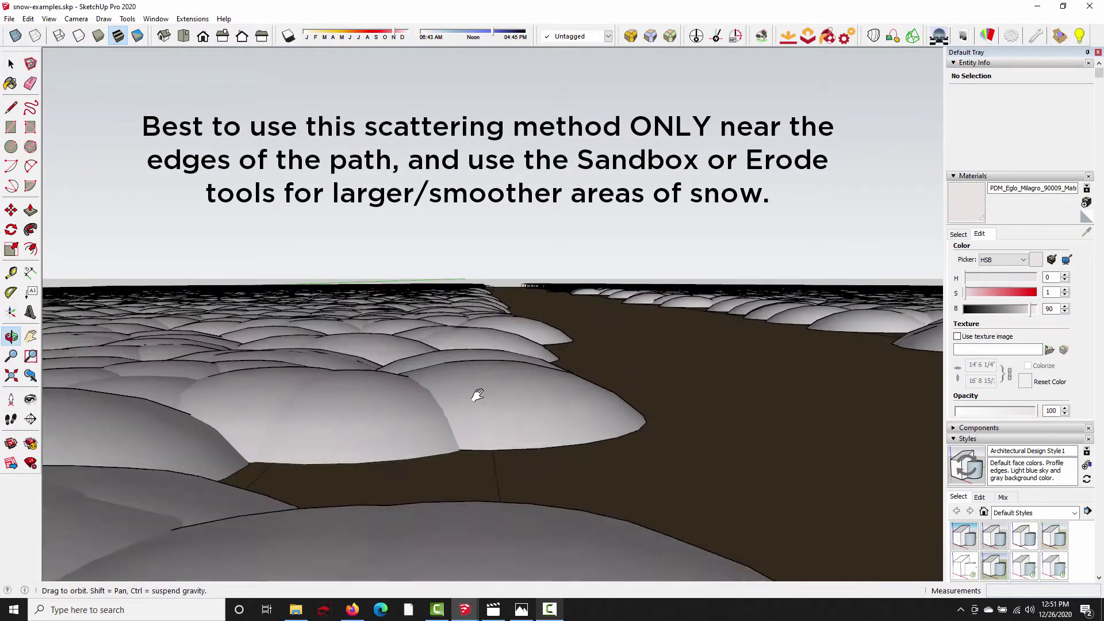
pyautogui.press('space')
pyautogui.moveTo(463, 402); pyautogui.dragTo(587, 360, button='middle')
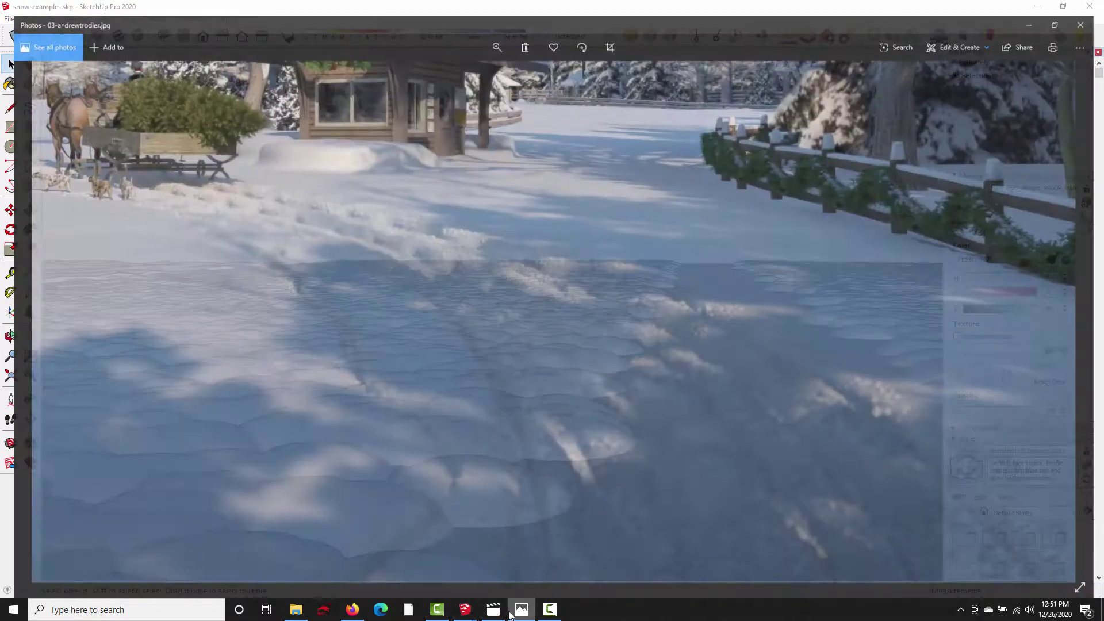
# Step: Switch to the media viewers, scrub through the front-yard-christmas-full-with-snow5 video to examine its snow edges, and return to the snow-examples model in SketchUp
pyautogui.click(519, 611)
pyautogui.click(504, 616)
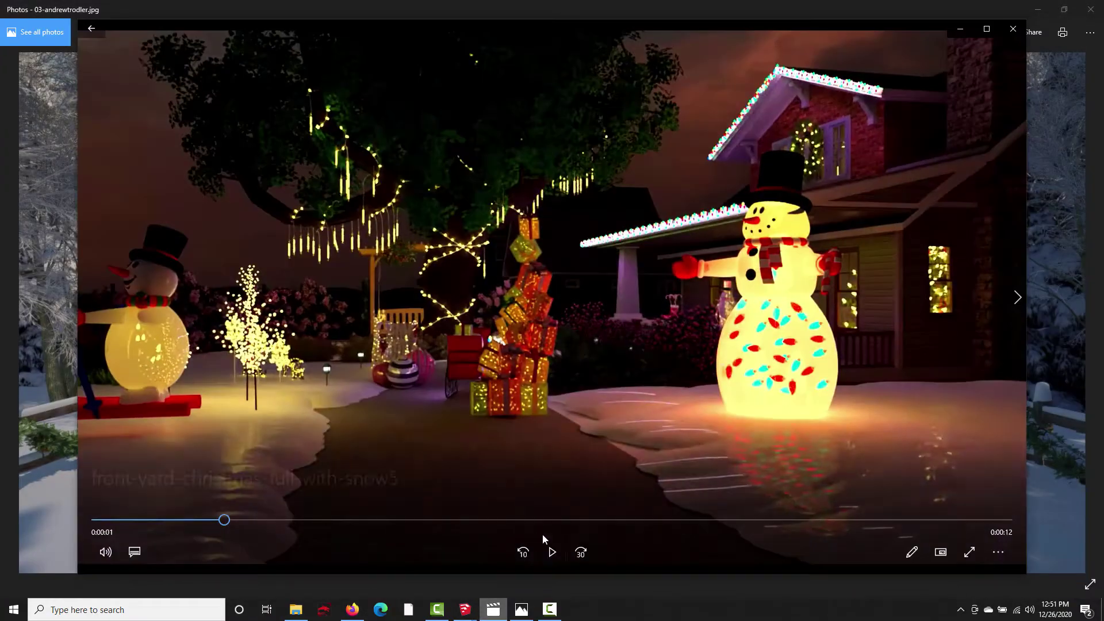
pyautogui.moveTo(540, 519); pyautogui.dragTo(743, 520)
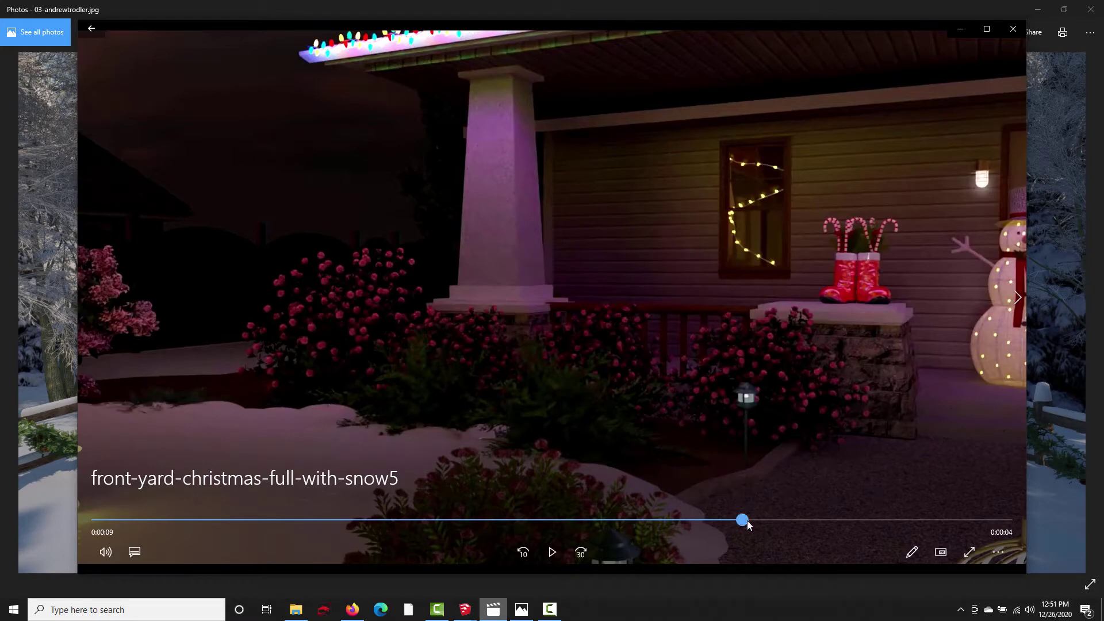
pyautogui.moveTo(747, 523); pyautogui.dragTo(333, 472)
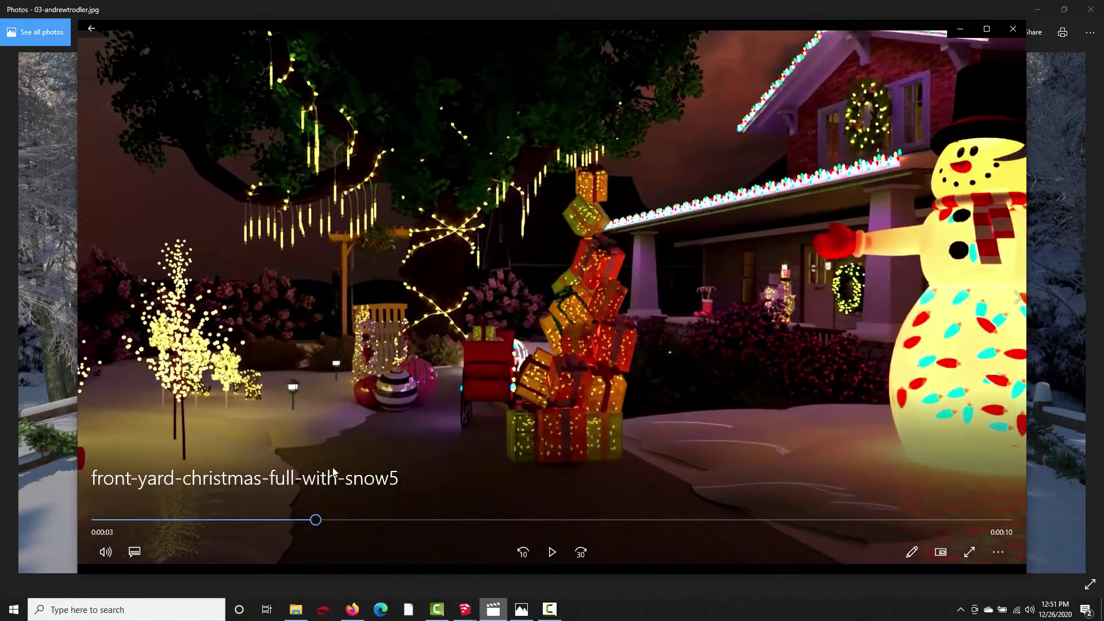
pyautogui.click(952, 29)
pyautogui.click(462, 611)
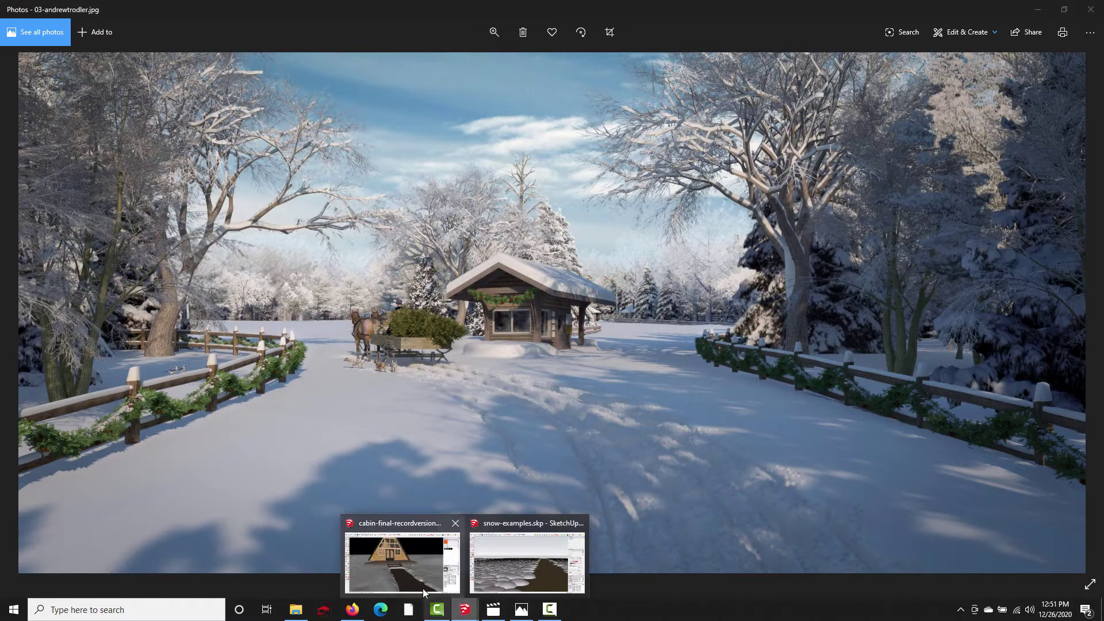
pyautogui.click(525, 540)
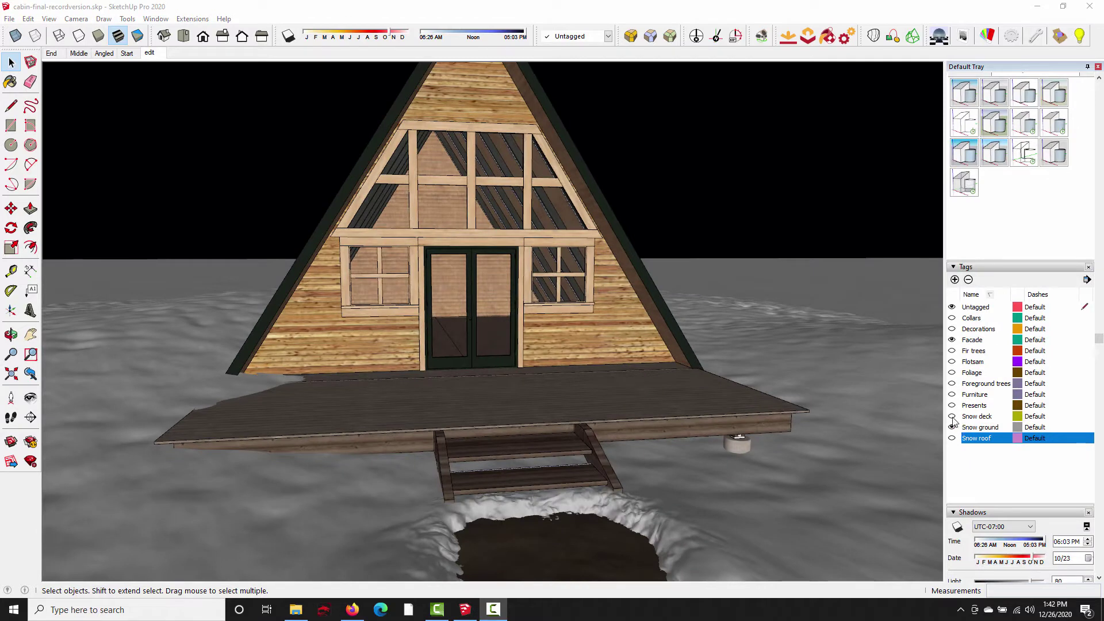
# Step: Display the Snow deck and Snow roof tags in the cabin model, and select the deck snow and a stair board to point them out
pyautogui.click(952, 416)
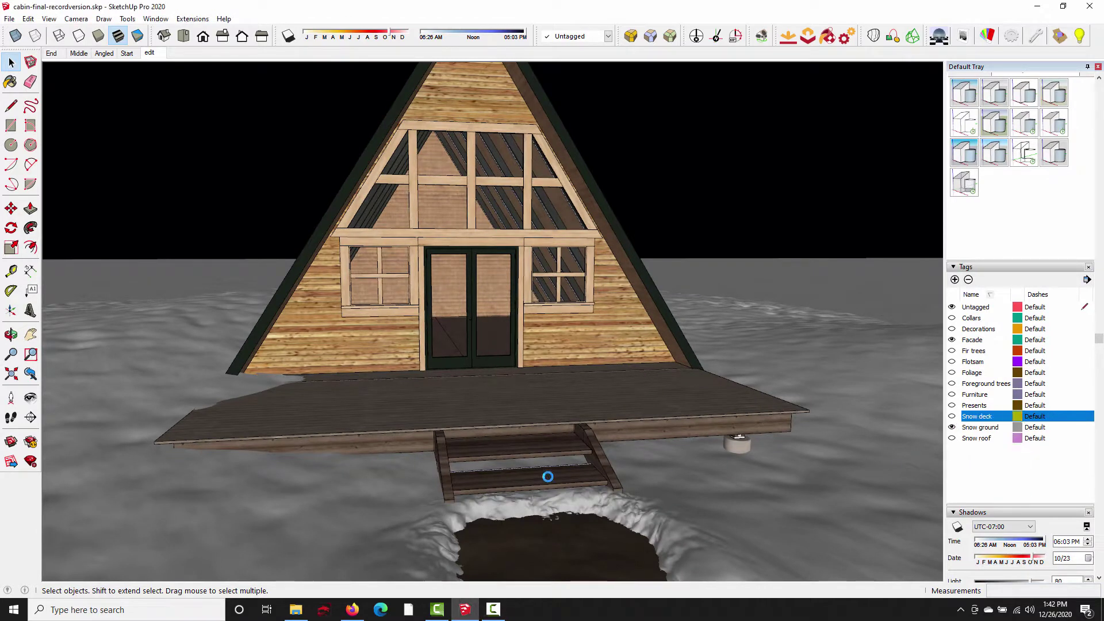
pyautogui.click(952, 439)
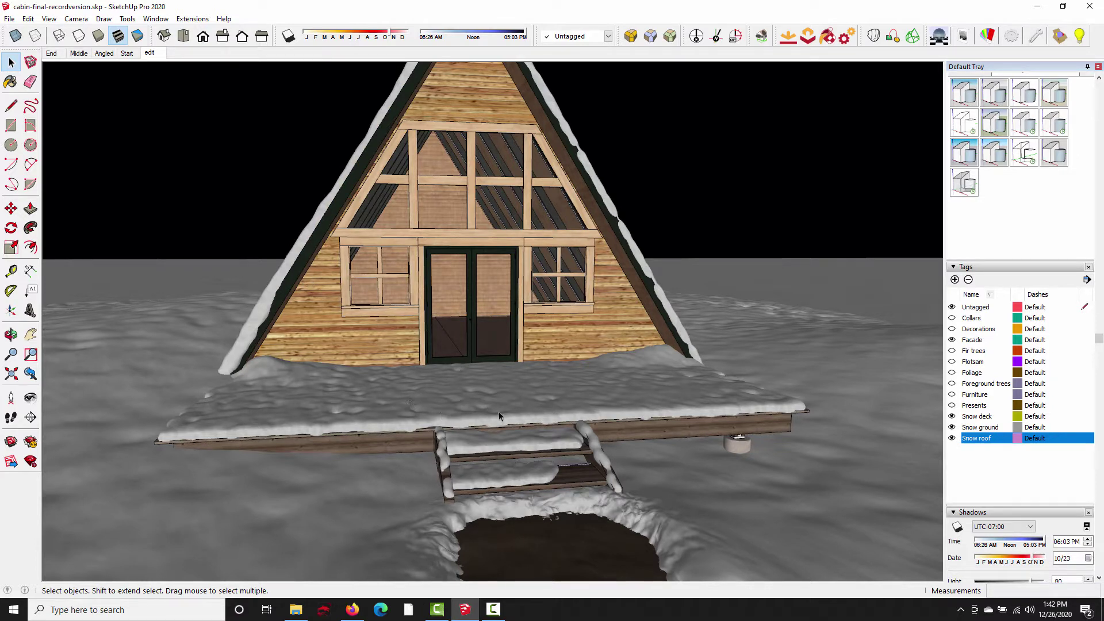
pyautogui.click(464, 392)
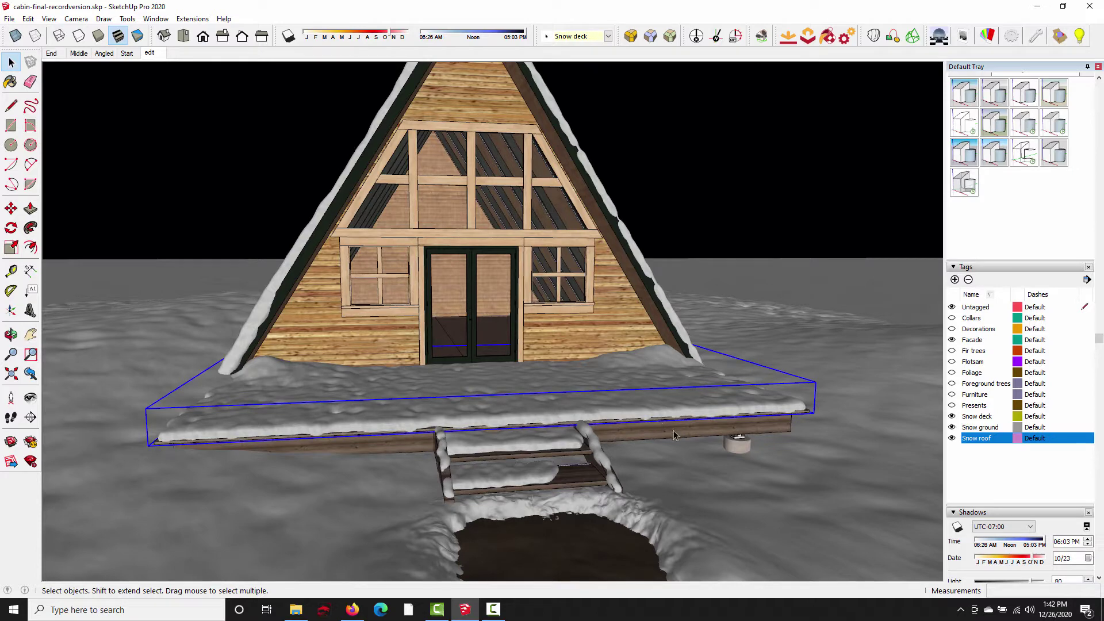
pyautogui.click(522, 452)
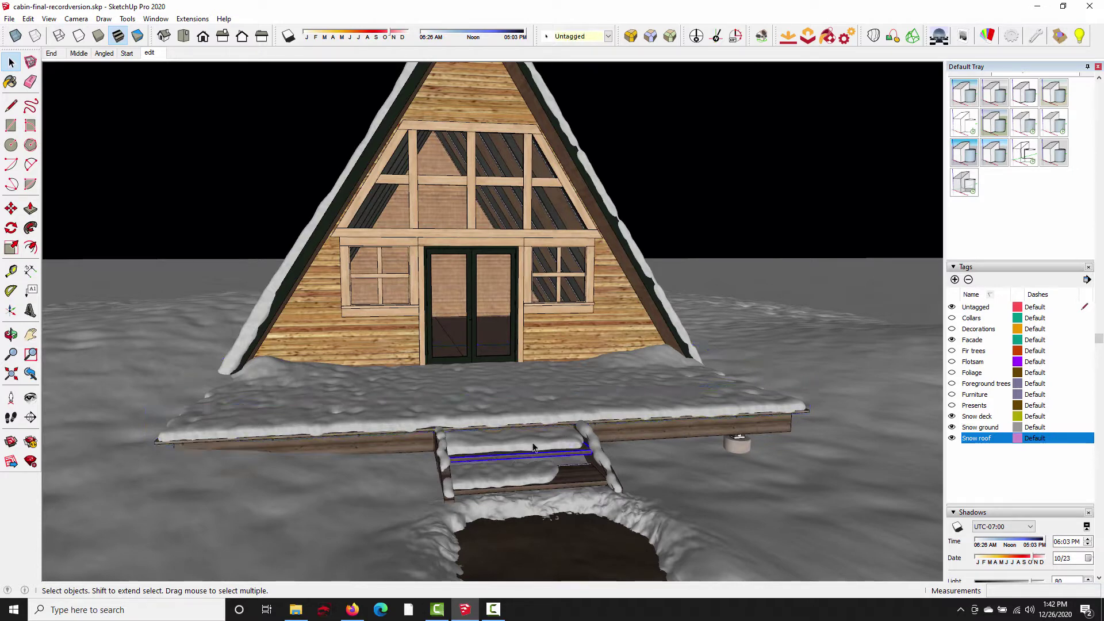
# Step: Switch to Firefox and review the Vertex Tools download page, alternating with a closer look at the snow-covered deck and steps in SketchUp
pyautogui.click(351, 609)
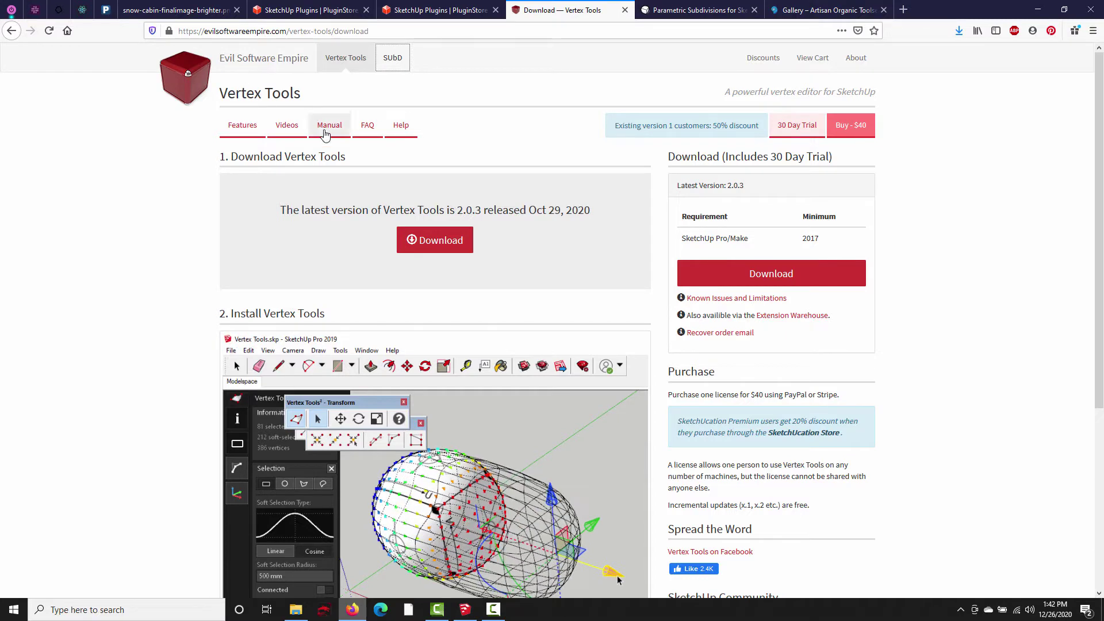
pyautogui.scroll(-2, 535, 444)
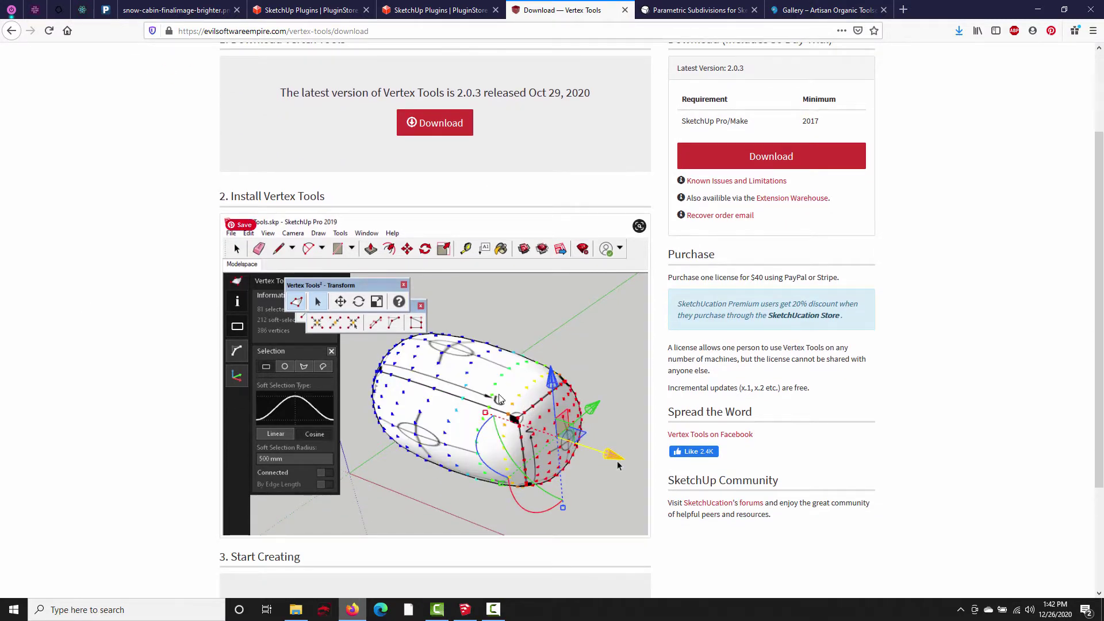
pyautogui.hotkey('alt', 'Tab')
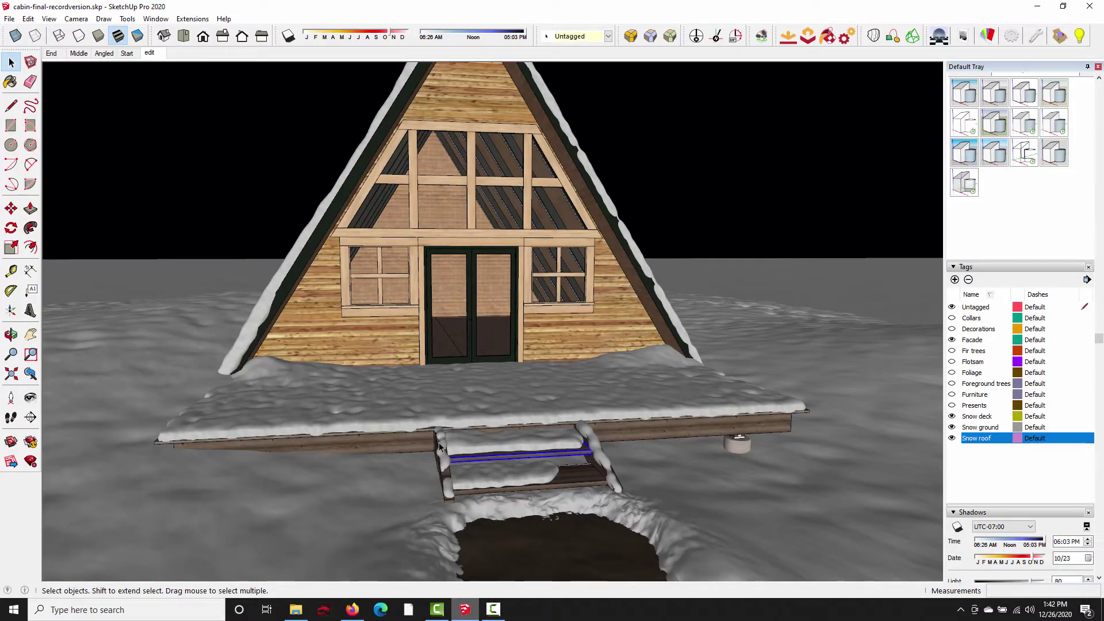
pyautogui.scroll(2, 447, 458)
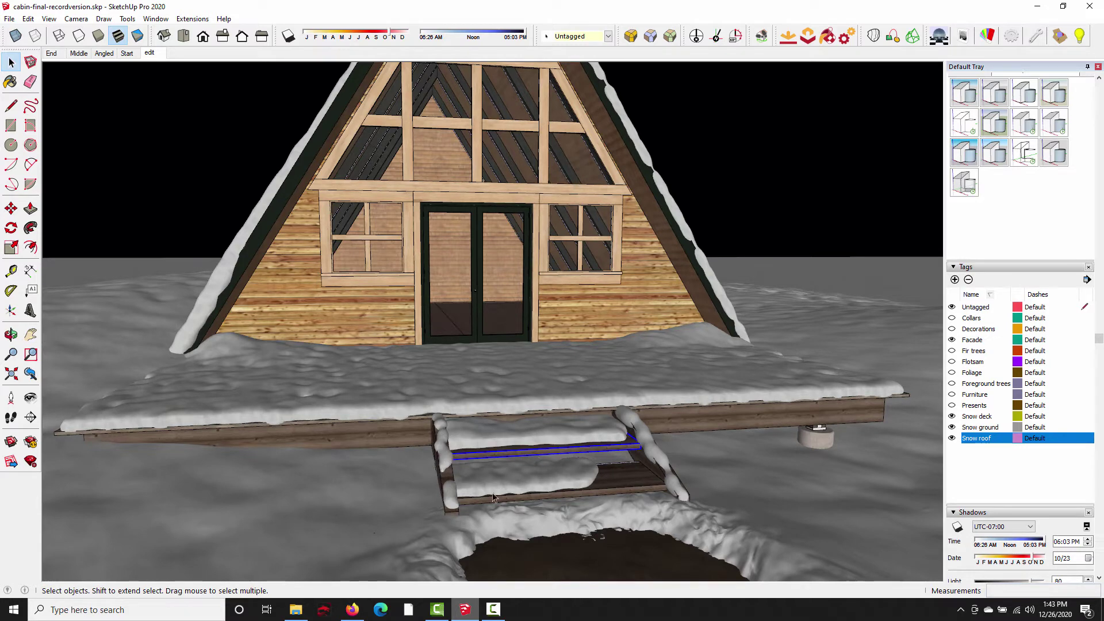
pyautogui.hotkey('alt', 'Tab')
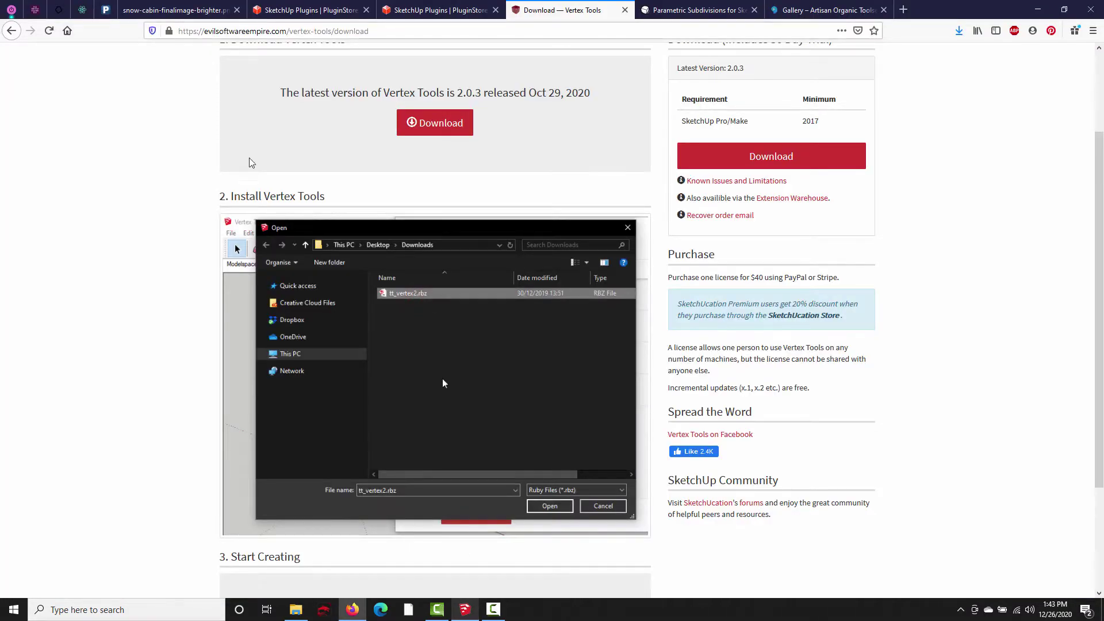
pyautogui.scroll(3, 172, 212)
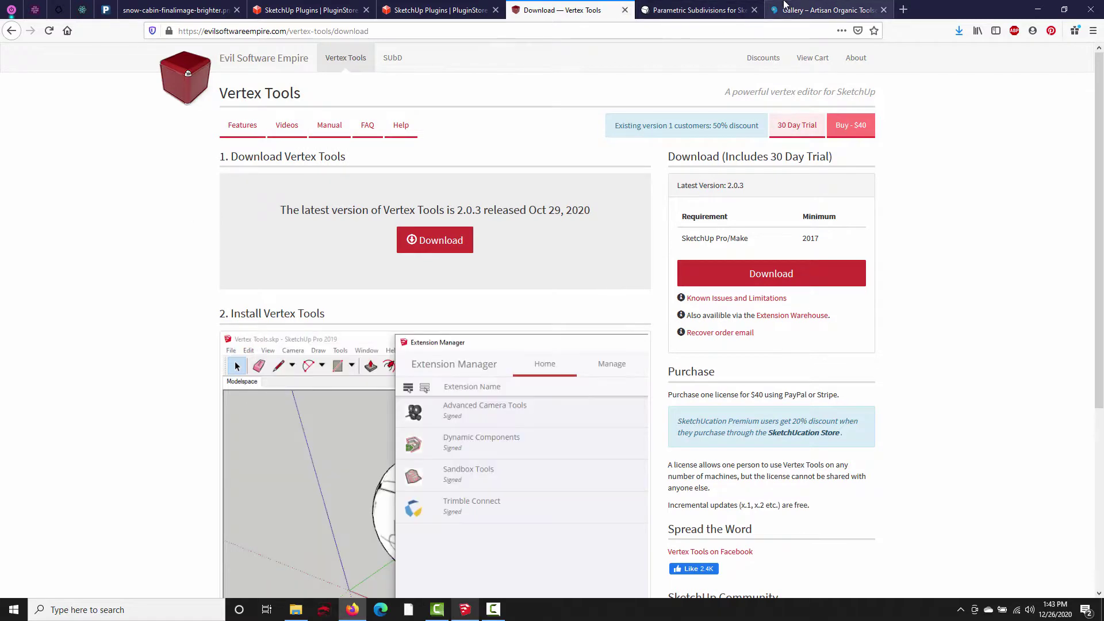
# Step: View the SUbD page and the Artisan gallery, and return to the cabin model in SketchUp to look at the available extensions
pyautogui.click(784, 7)
pyautogui.click(698, 10)
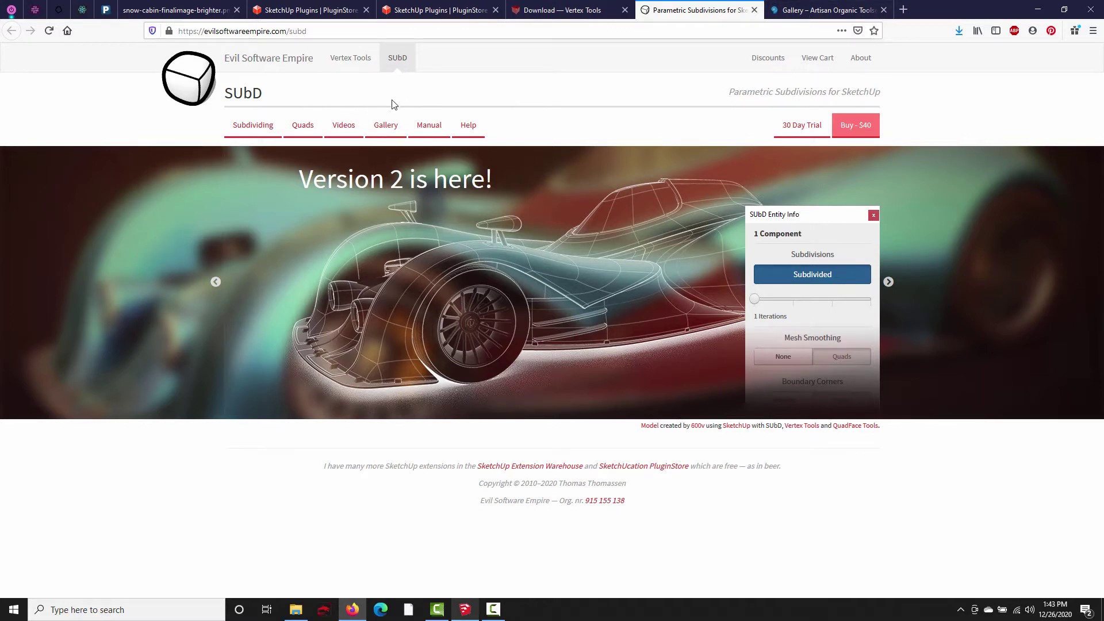
pyautogui.click(828, 9)
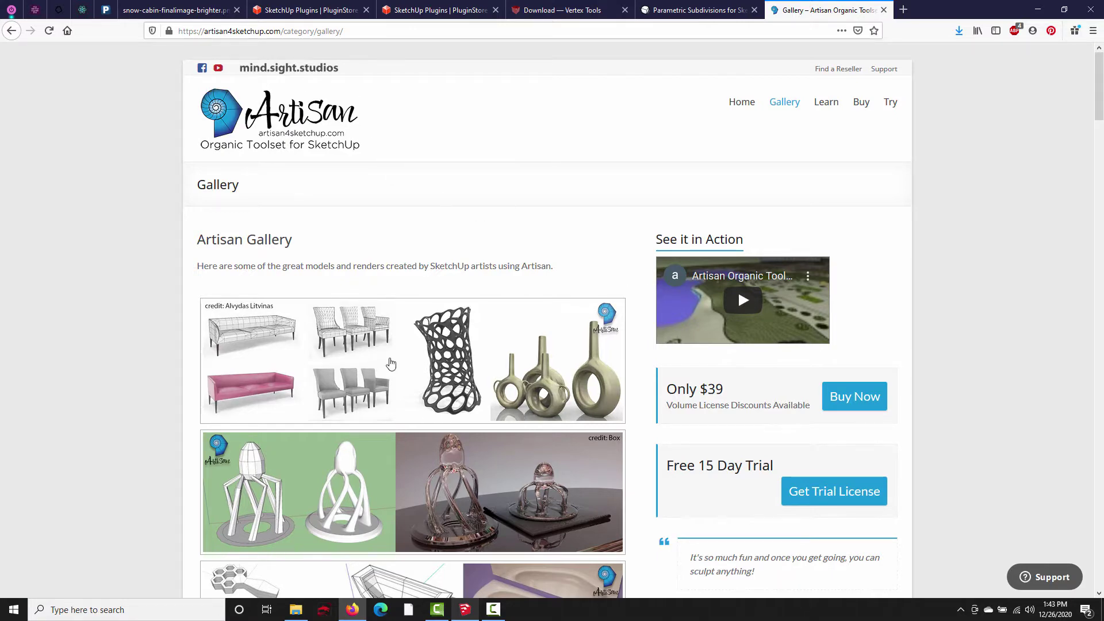
pyautogui.click(465, 610)
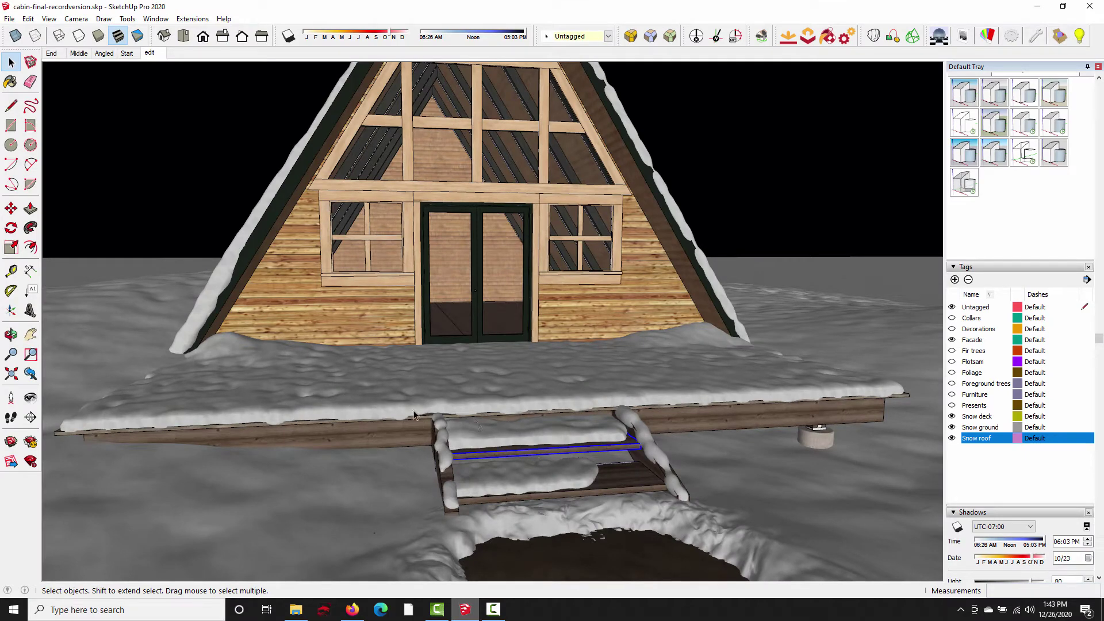
pyautogui.click(193, 19)
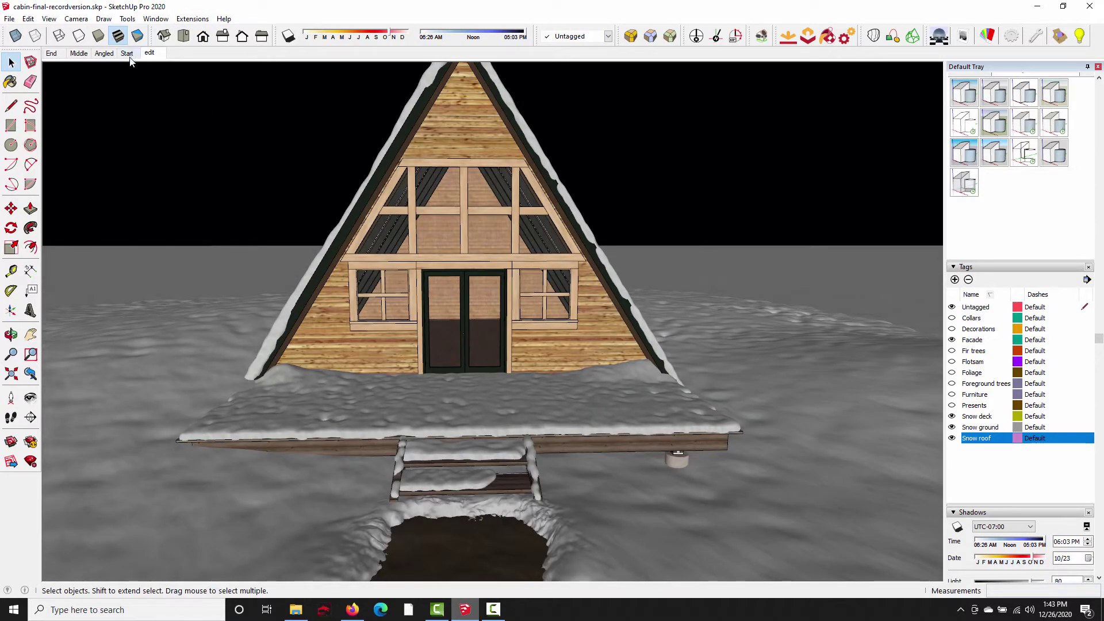
# Step: Activate the Start scene, display the Foliage tag and examine the ring of background trees around the cabin from above
pyautogui.click(129, 56)
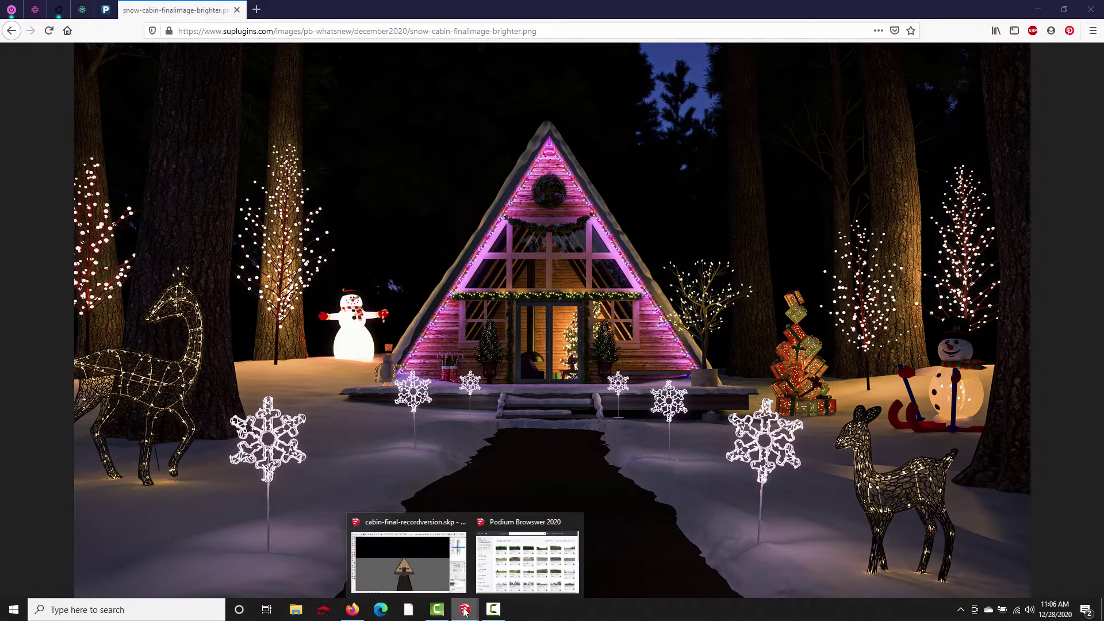
pyautogui.click(423, 566)
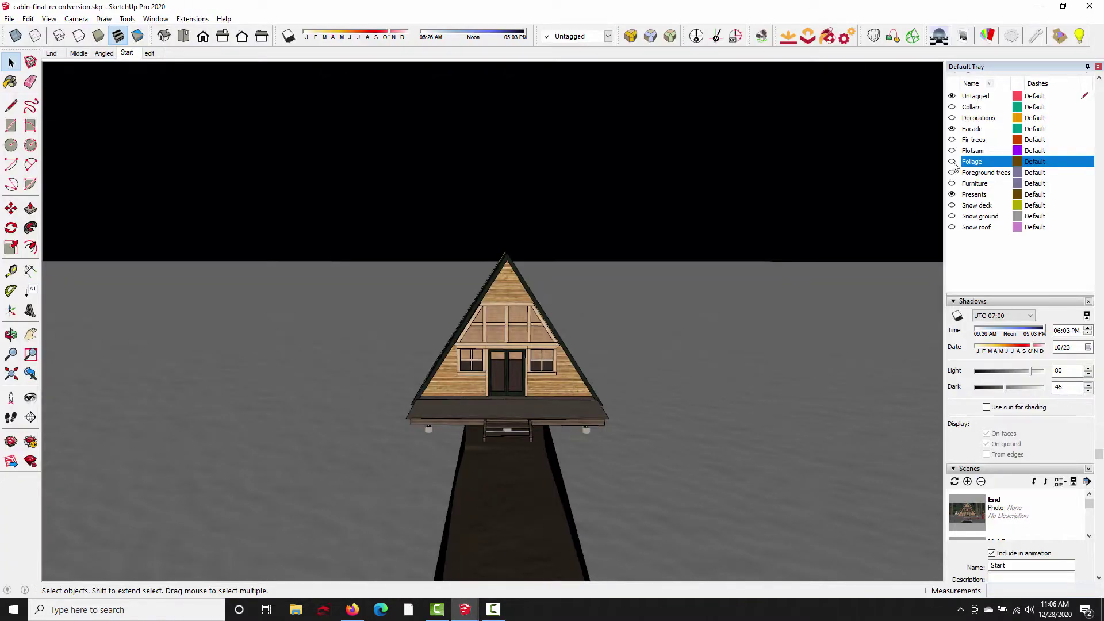
pyautogui.click(952, 163)
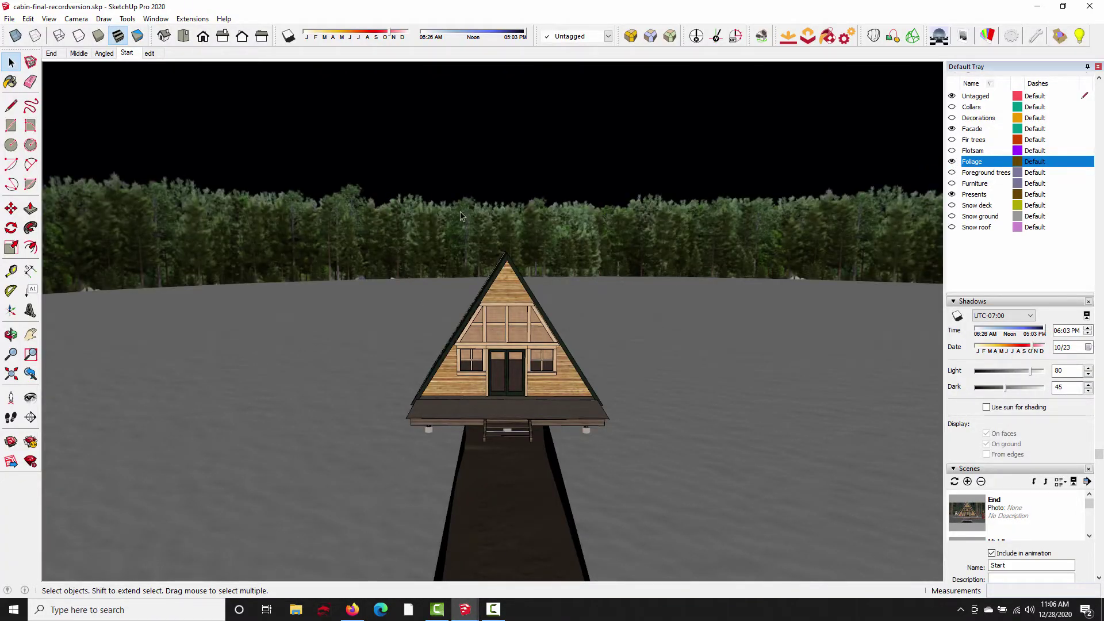
pyautogui.moveTo(552, 195); pyautogui.dragTo(492, 558, button='middle')
pyautogui.scroll(-5, 537, 232)
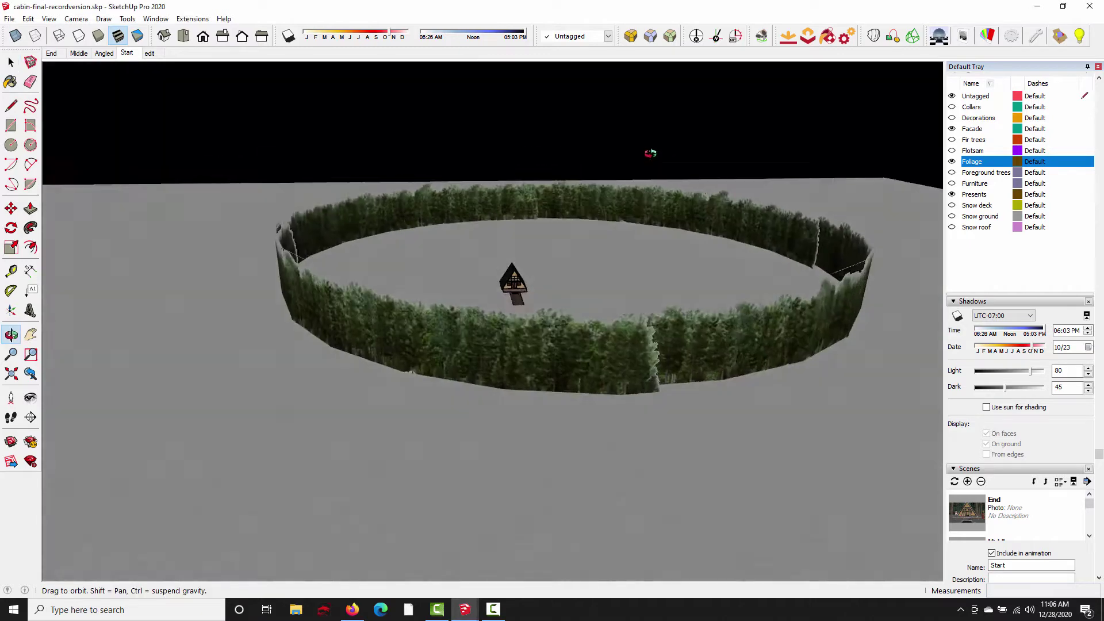
pyautogui.moveTo(512, 270); pyautogui.dragTo(618, 284)
pyautogui.press('space')
pyautogui.moveTo(618, 283); pyautogui.dragTo(418, 264, button='middle')
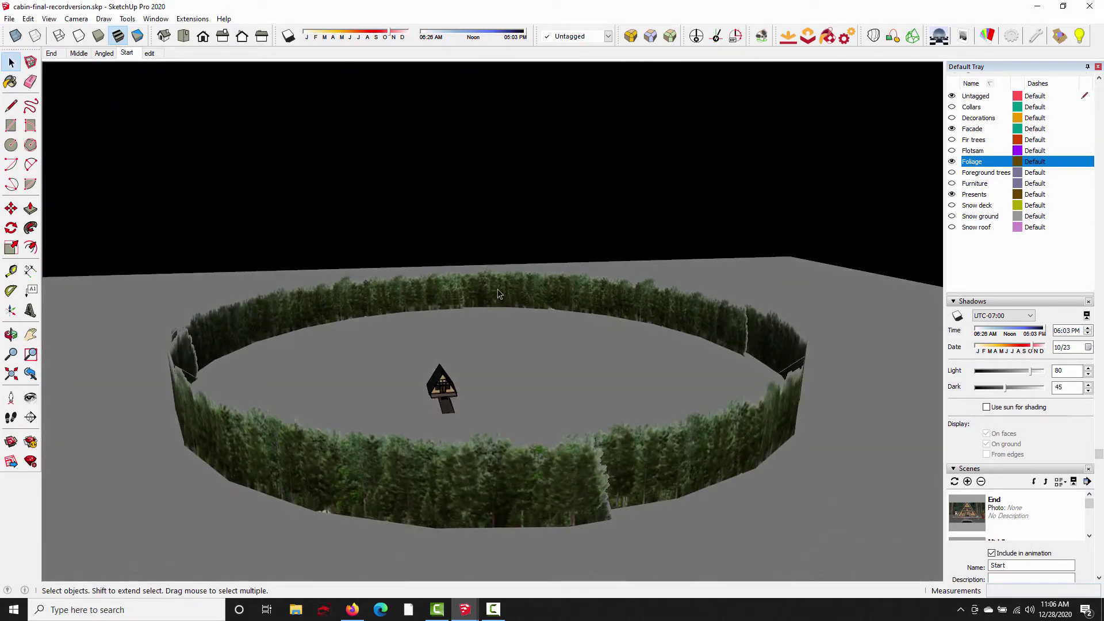
pyautogui.moveTo(506, 291); pyautogui.dragTo(411, 384, button='middle')
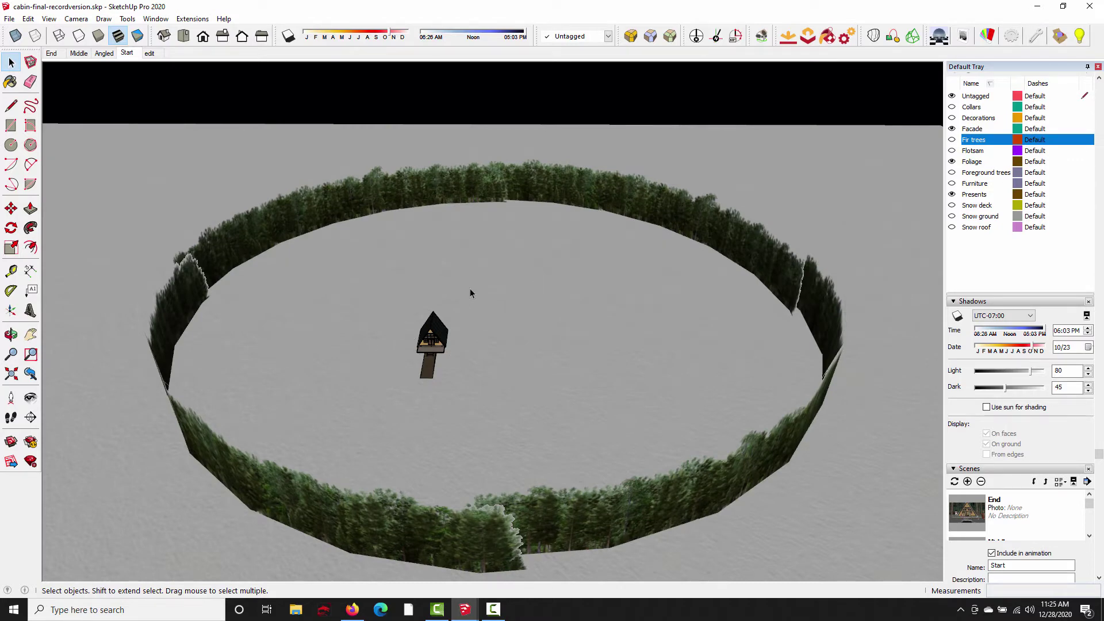
# Step: Display the Fir trees tag, select a fir tree group near the cabin, and compare the foliage ring with the firs hidden and shown
pyautogui.click(952, 142)
pyautogui.moveTo(395, 370); pyautogui.dragTo(445, 204, button='middle')
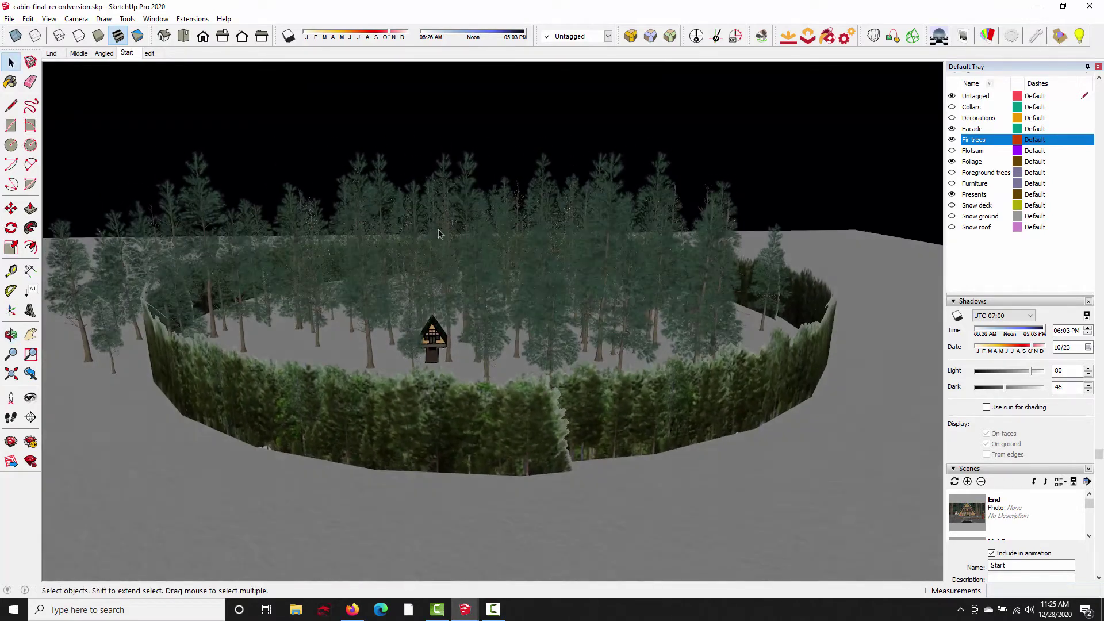
pyautogui.click(446, 204)
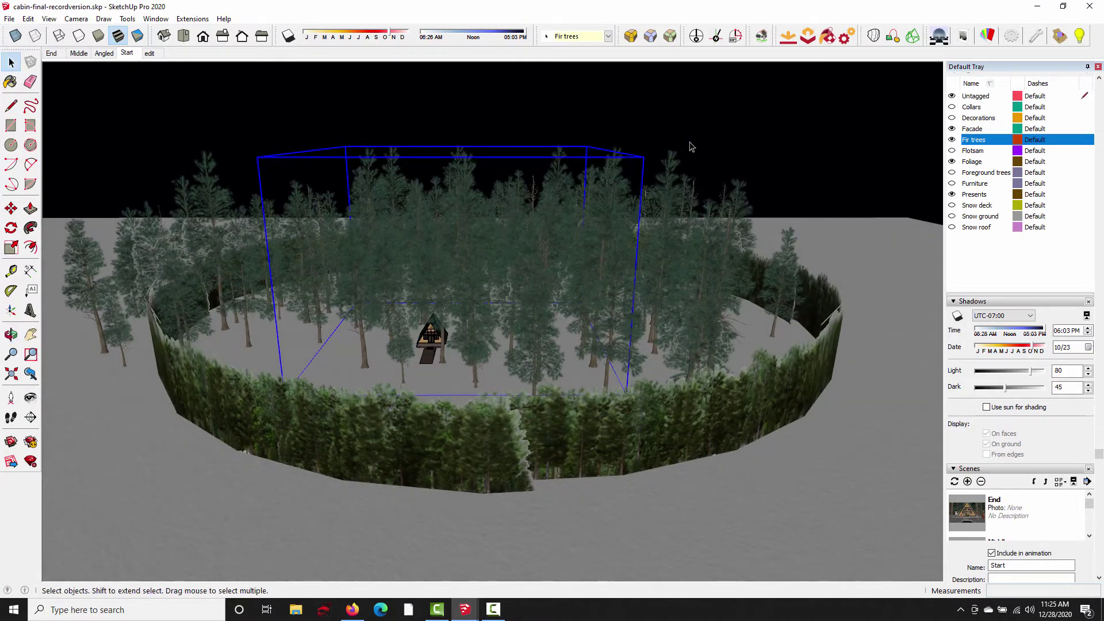
pyautogui.click(951, 139)
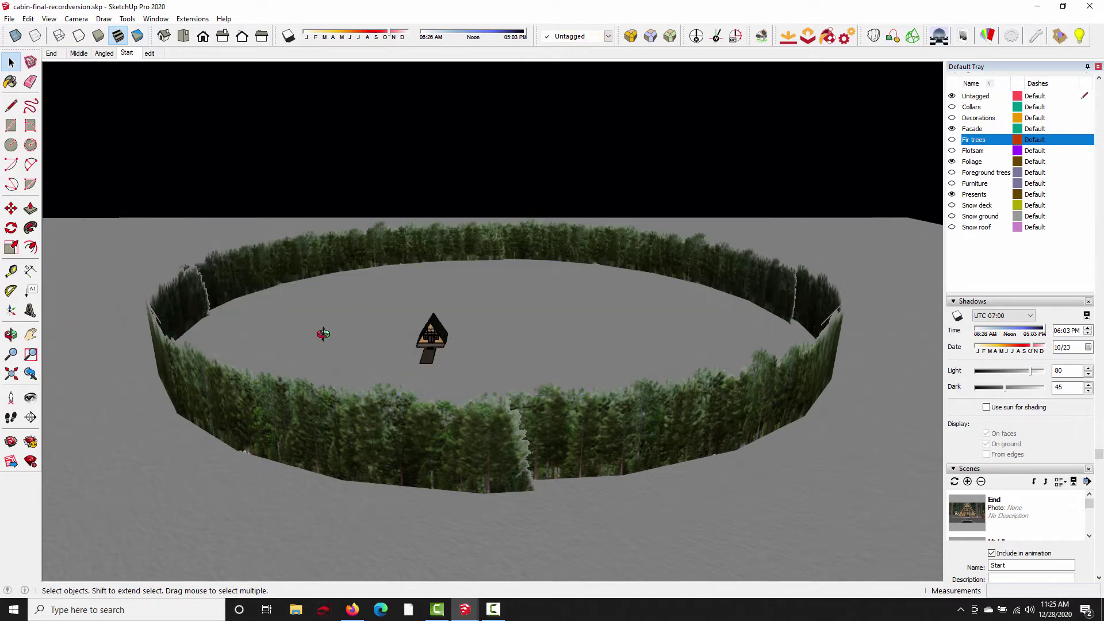
pyautogui.moveTo(320, 330); pyautogui.dragTo(339, 345, button='middle')
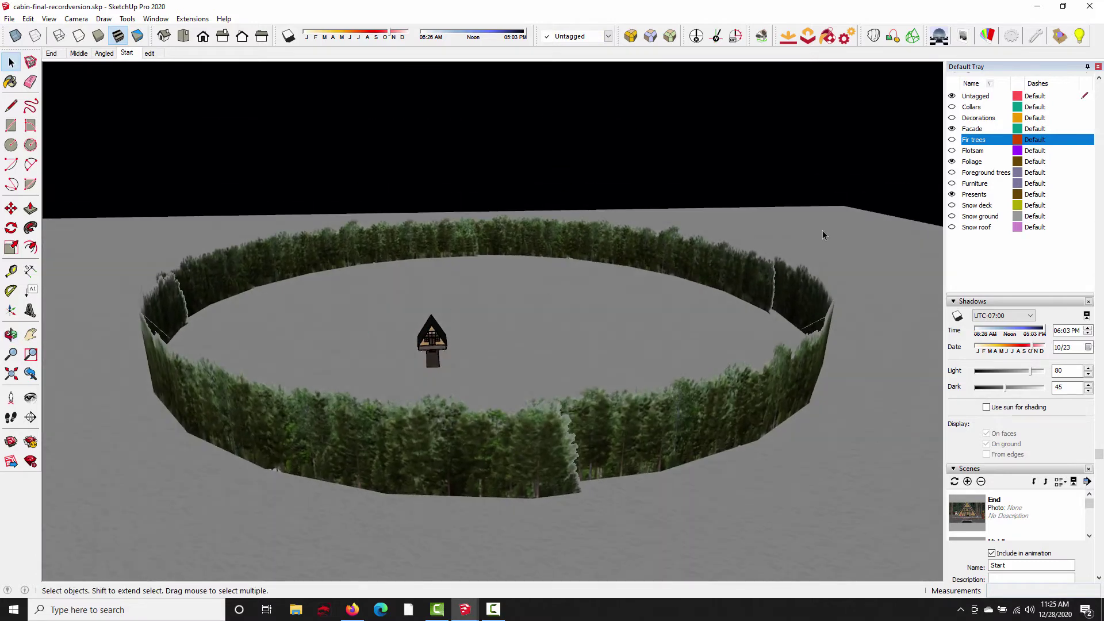
pyautogui.click(952, 139)
pyautogui.moveTo(464, 281); pyautogui.dragTo(419, 280, button='middle')
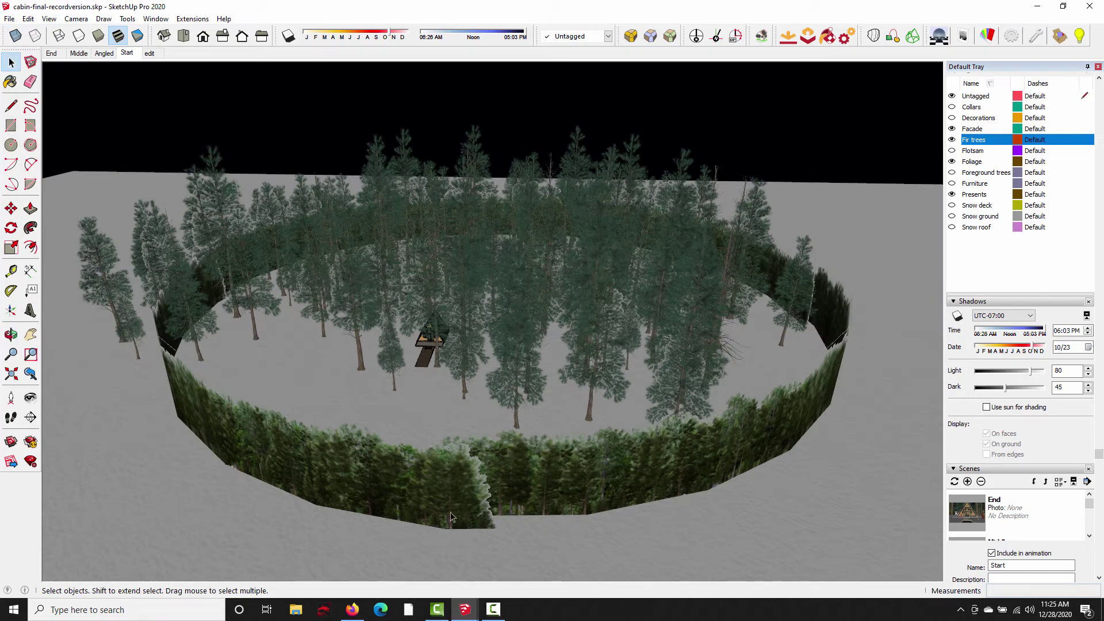
# Step: Switch to Podium Browser and review the 3D Trees models for the search term "fir"
pyautogui.moveTo(474, 609)
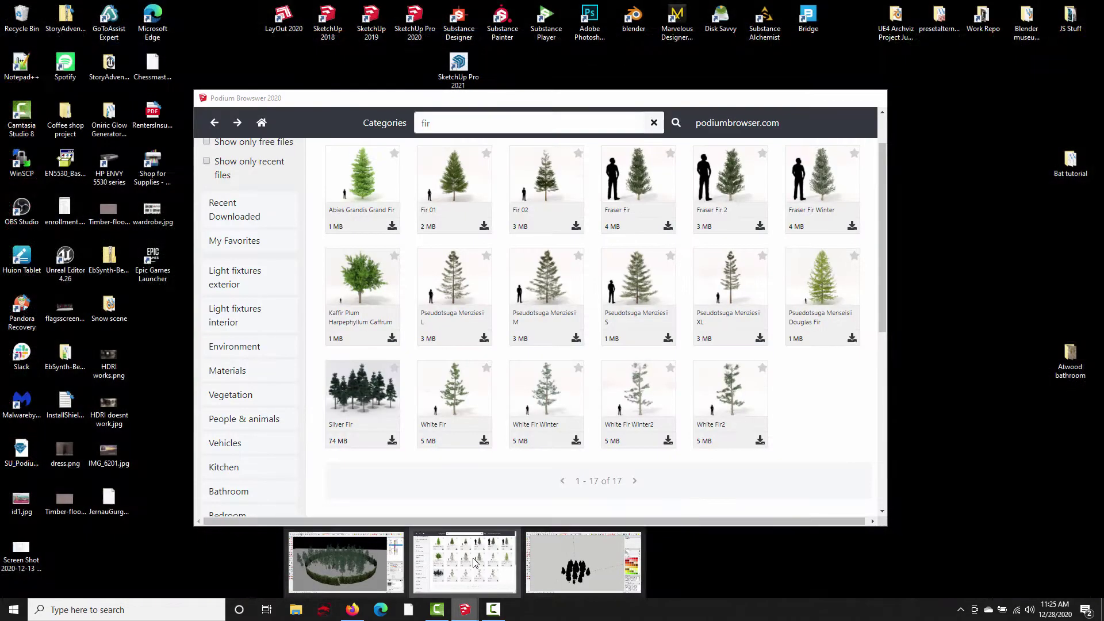
pyautogui.click(473, 562)
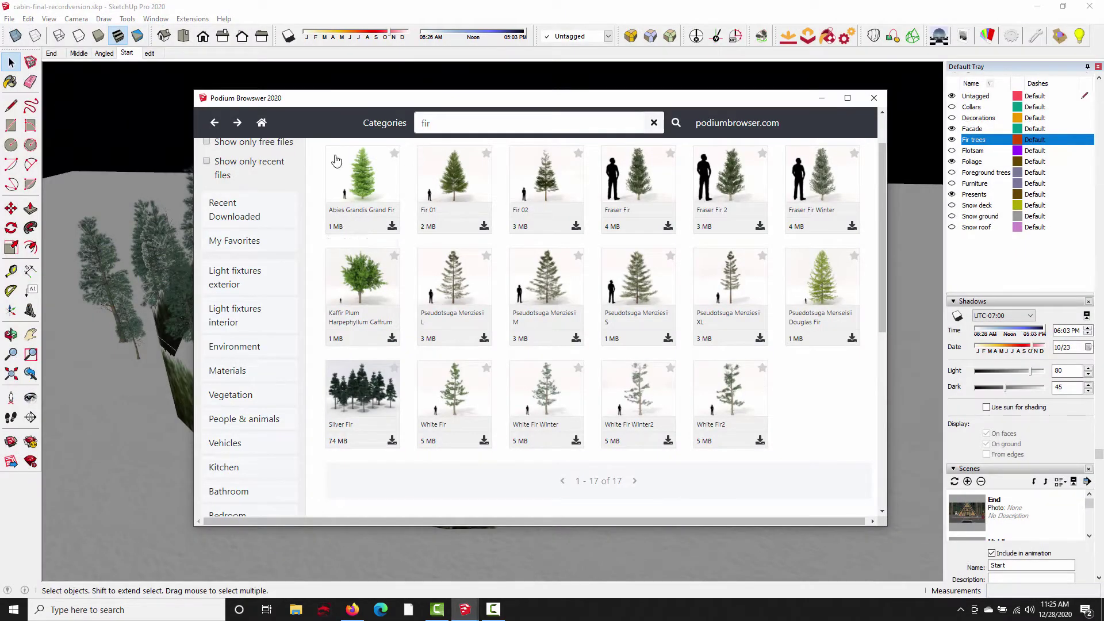
pyautogui.scroll(1, 337, 161)
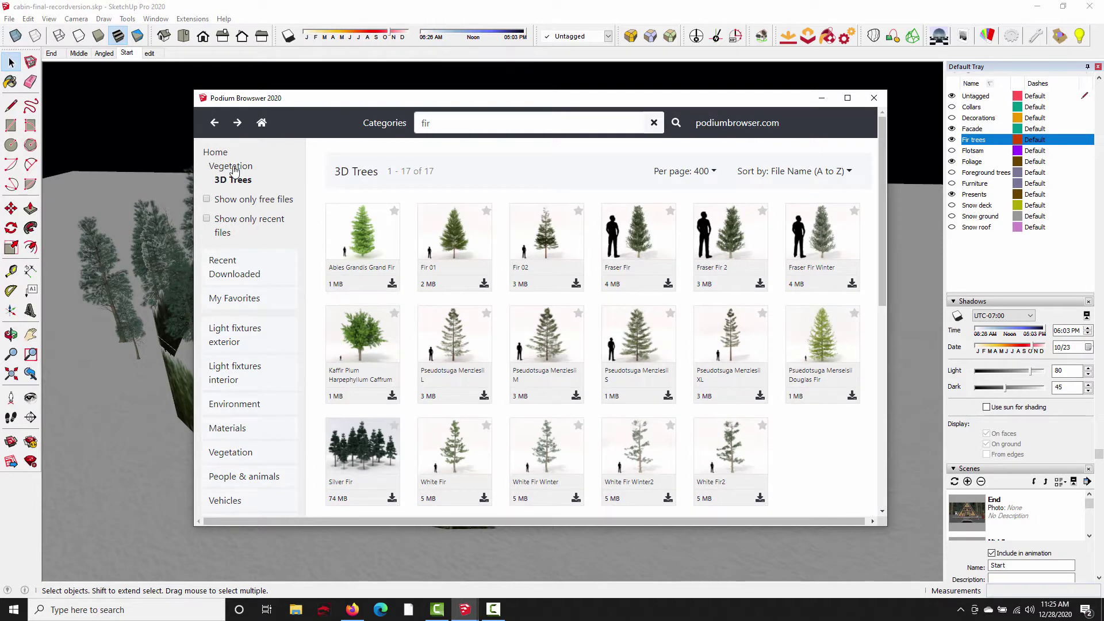
pyautogui.click(454, 123)
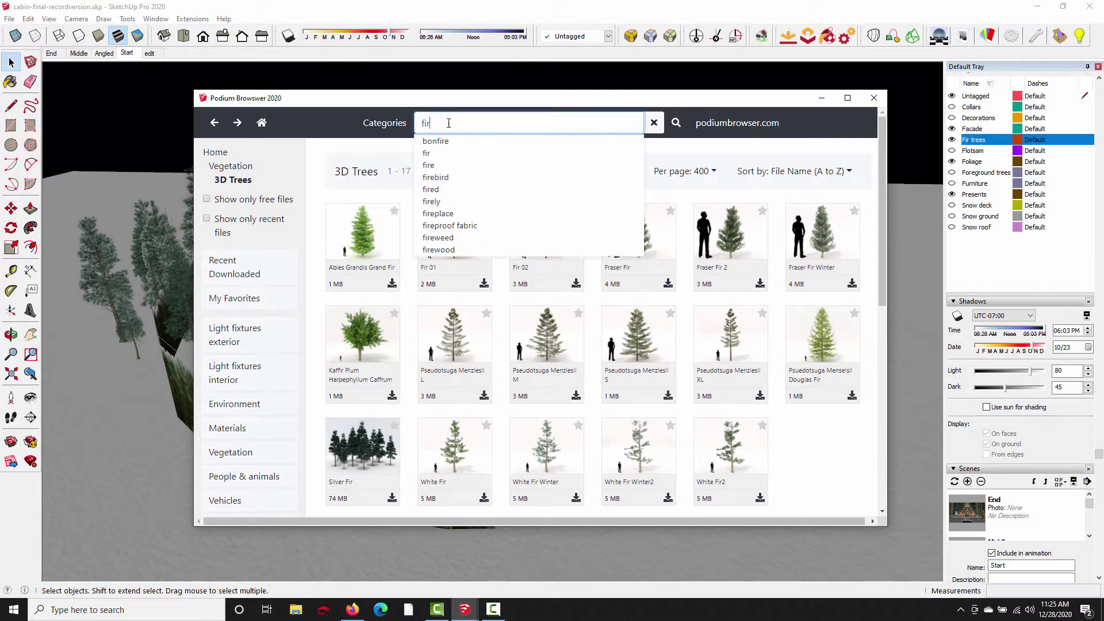
pyautogui.click(337, 119)
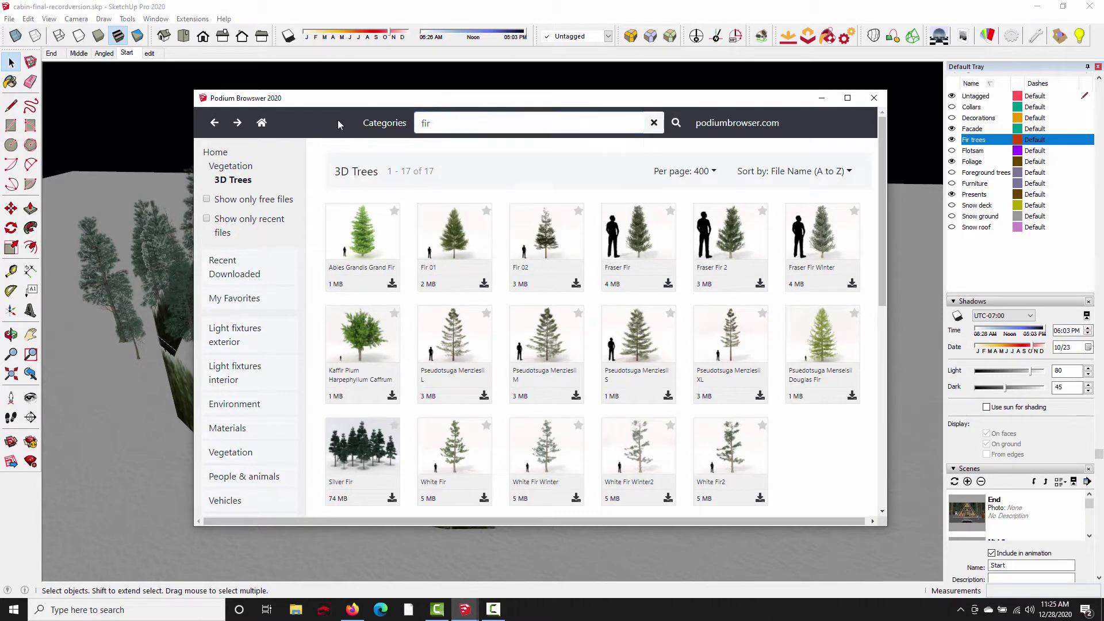
# Step: Examine the fir tree cluster in the untitled SketchUp file from above and at ground level, and return to the cabin model
pyautogui.scroll(-1, 332, 480)
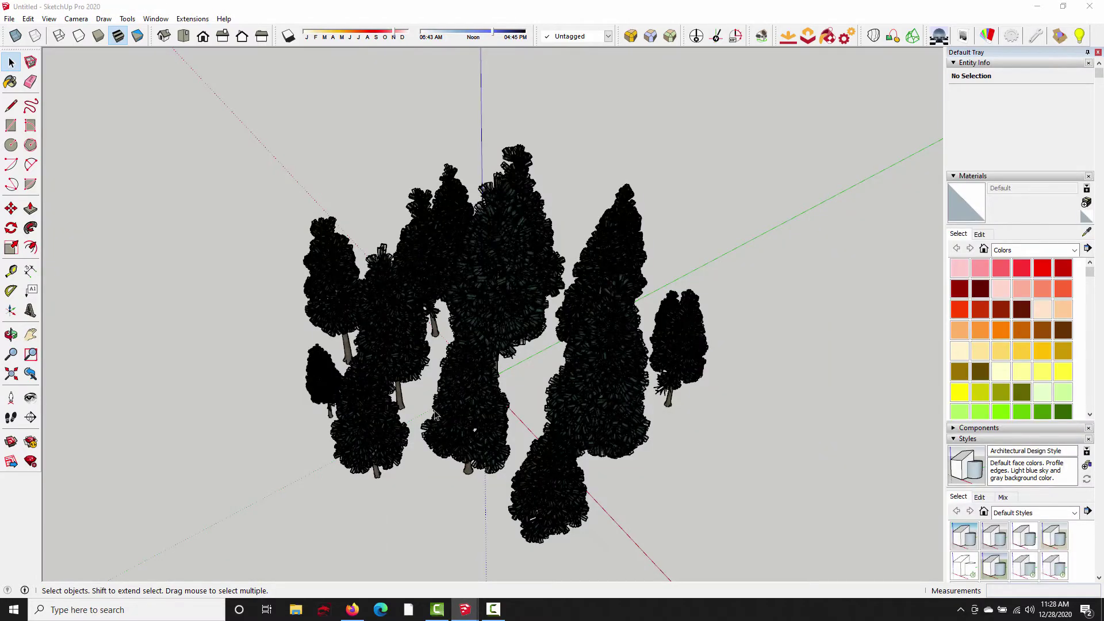
pyautogui.moveTo(416, 446); pyautogui.dragTo(535, 376, button='middle')
pyautogui.scroll(3, 454, 374)
pyautogui.scroll(6, 468, 397)
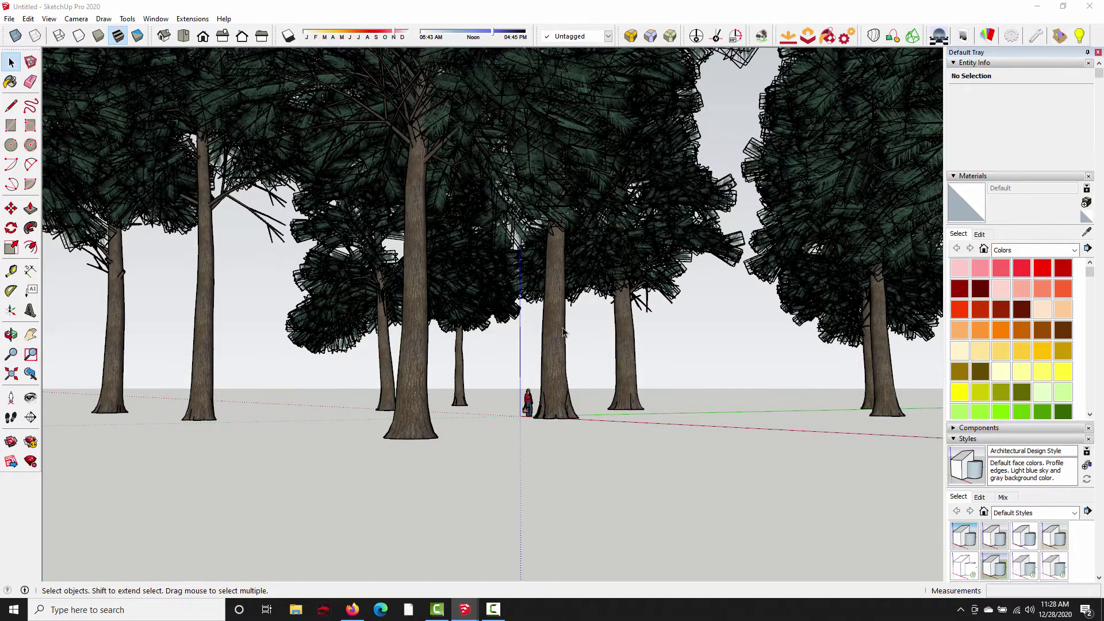
pyautogui.moveTo(718, 285); pyautogui.dragTo(599, 390, button='middle')
pyautogui.scroll(-5, 657, 334)
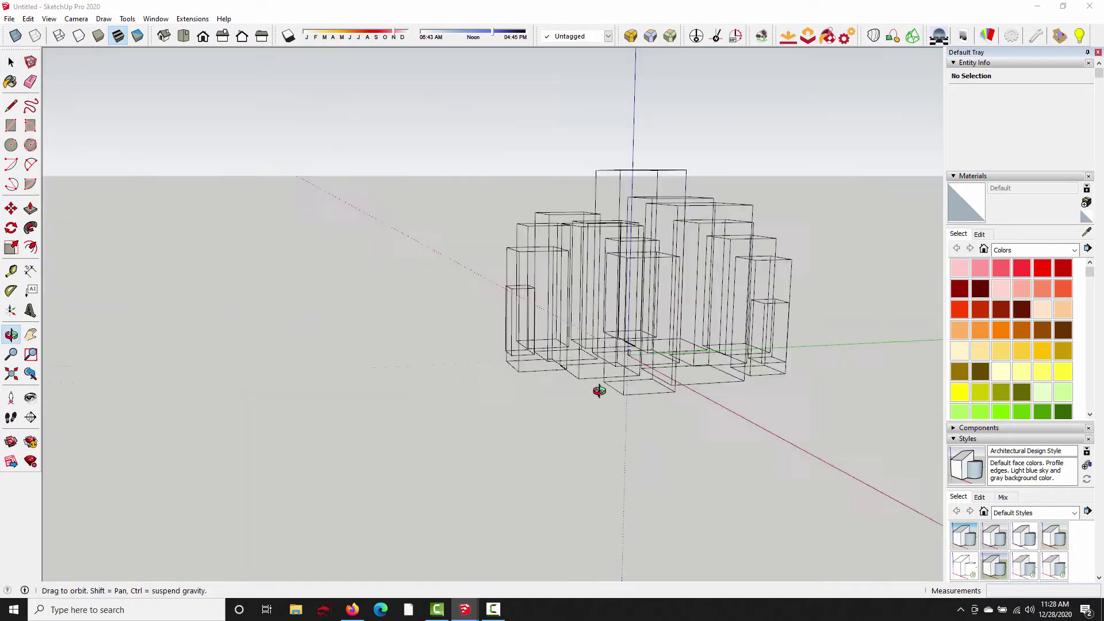
pyautogui.scroll(3, 599, 389)
pyautogui.keyDown('shift'); pyautogui.moveTo(591, 315); pyautogui.dragTo(627, 358, button='middle'); pyautogui.keyUp('shift')
pyautogui.moveTo(471, 609)
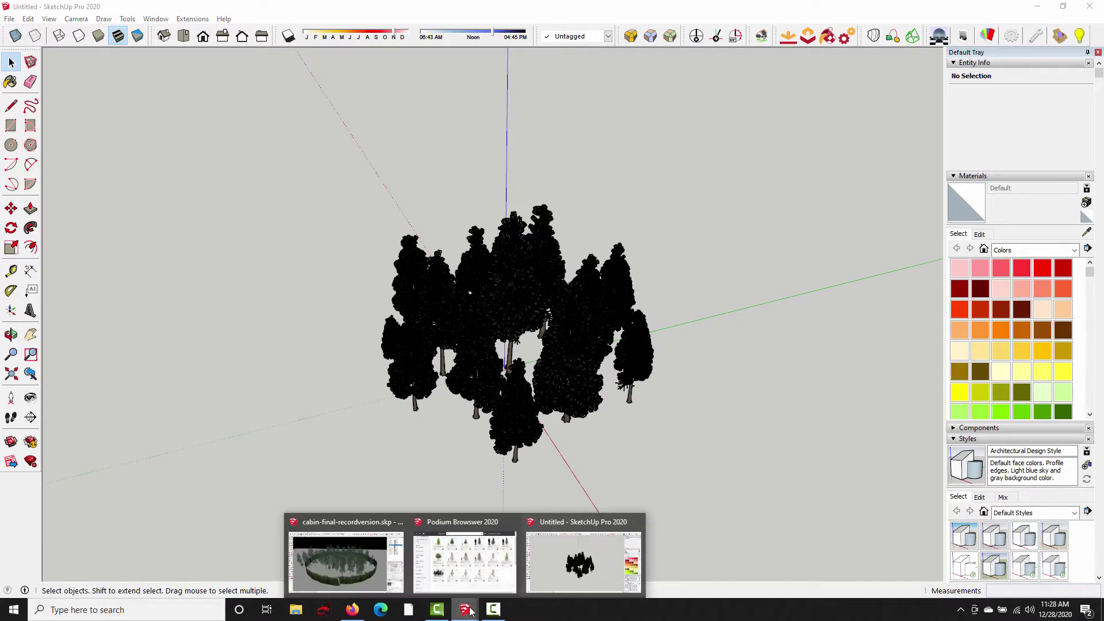
pyautogui.click(346, 562)
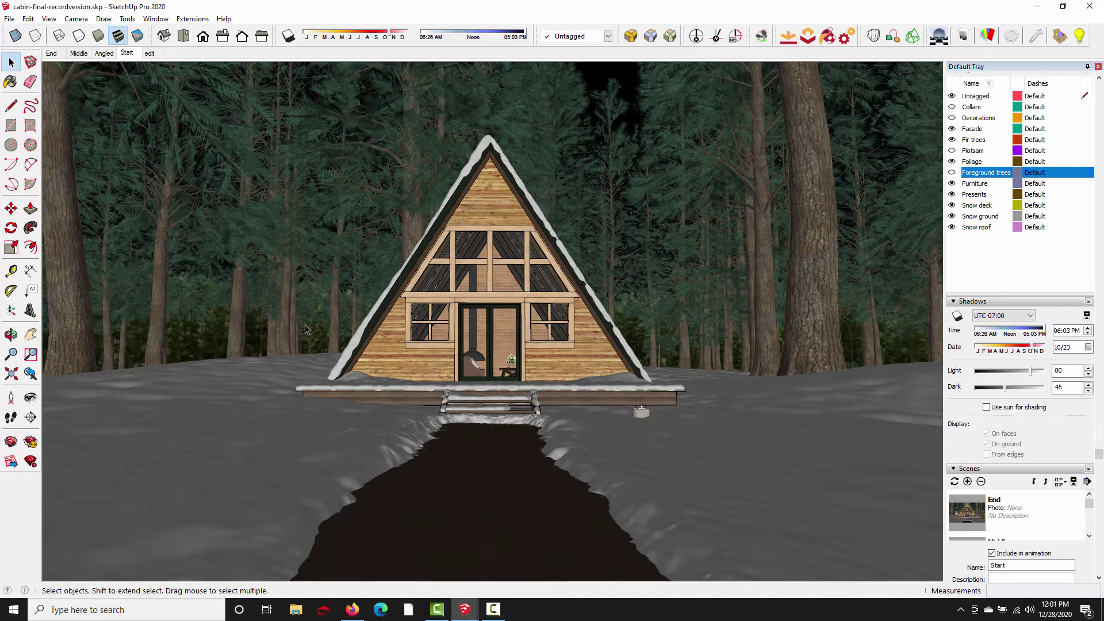
pyautogui.click(196, 345)
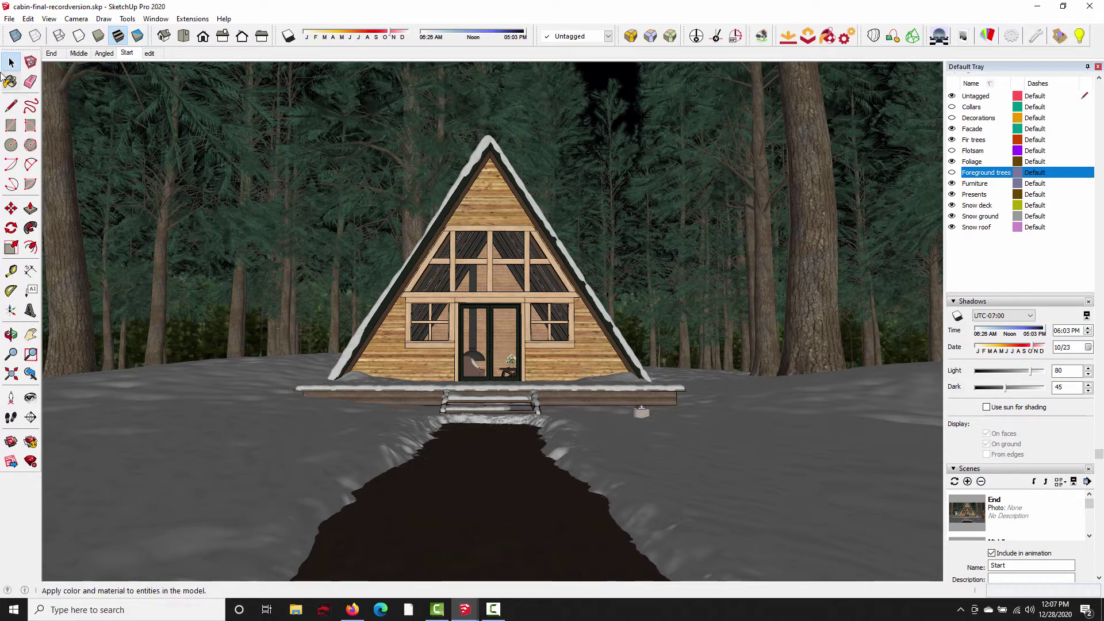
# Step: Check the camera's focal length with the Field of View tool, and display the Foreground trees tag
pyautogui.click(76, 18)
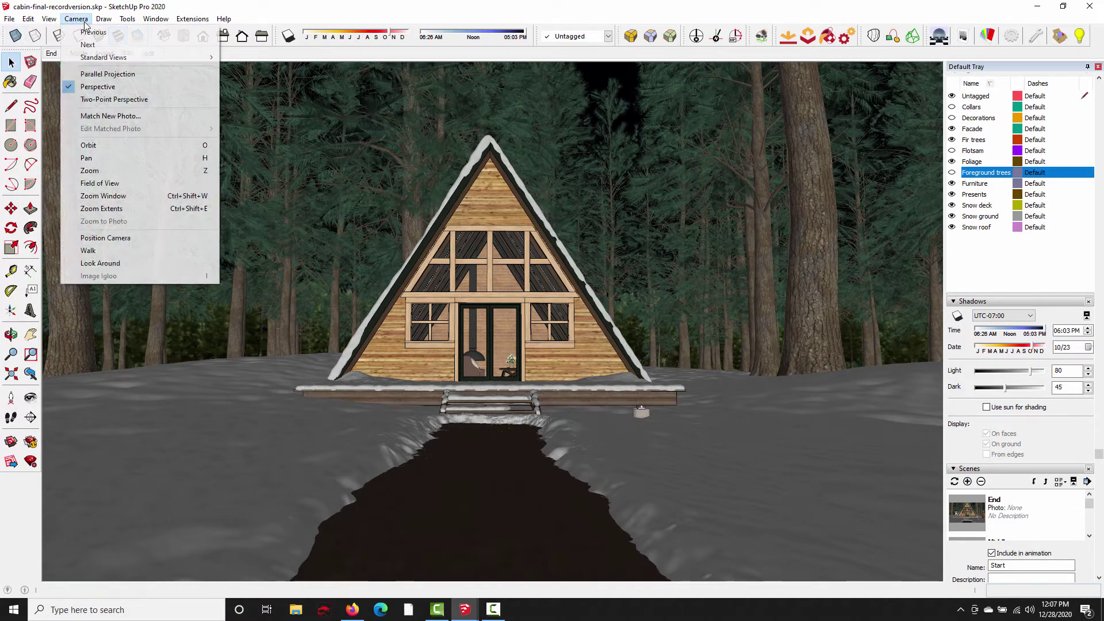
pyautogui.click(100, 183)
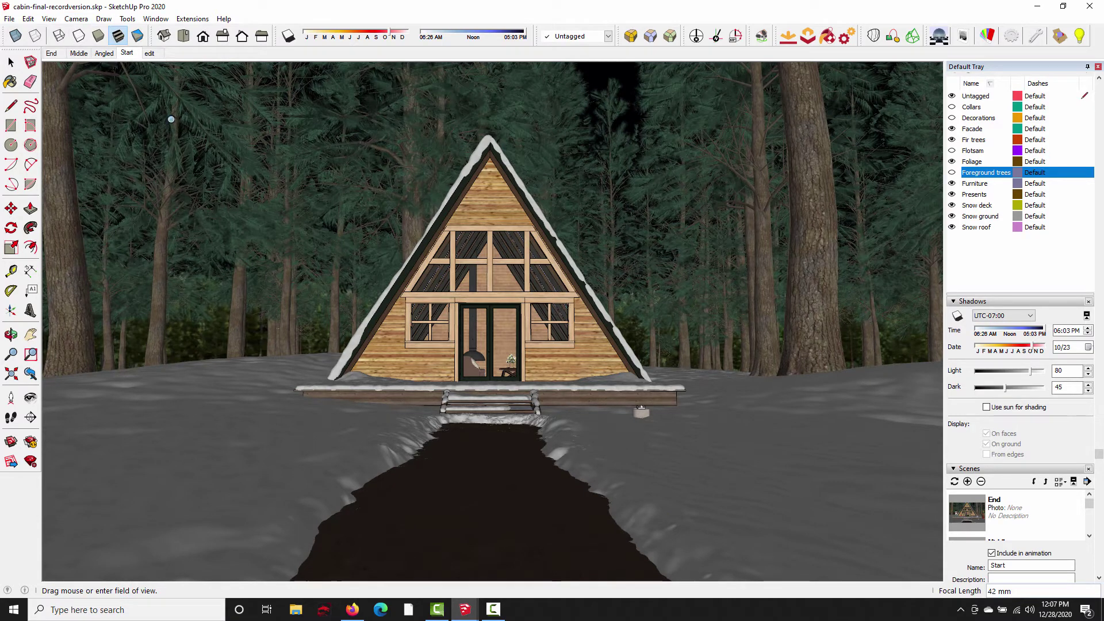
pyautogui.click(11, 62)
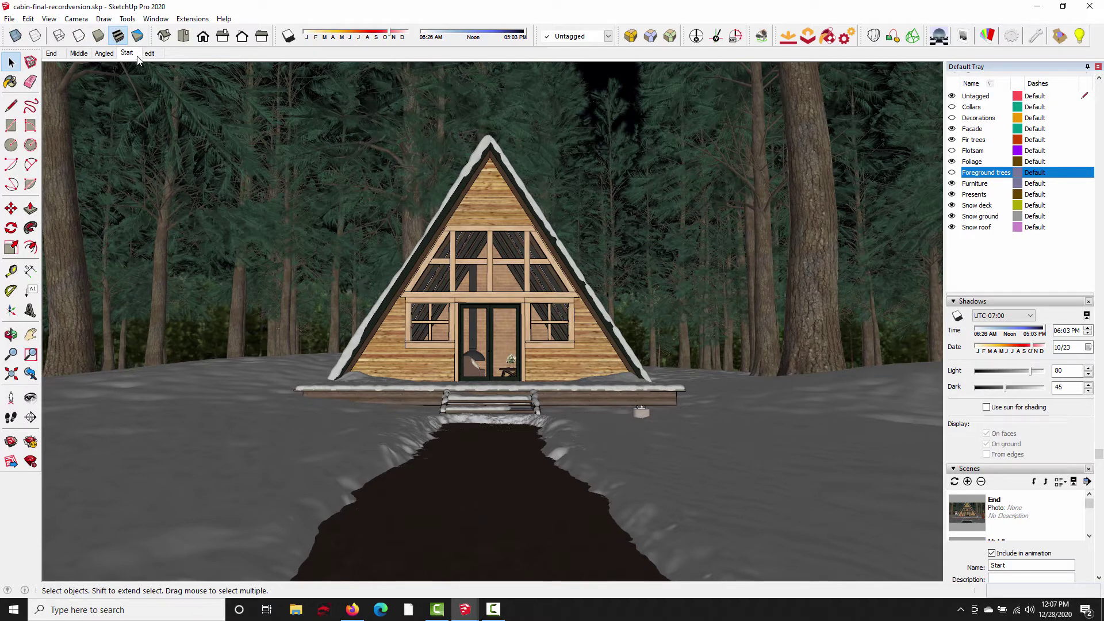
pyautogui.click(951, 172)
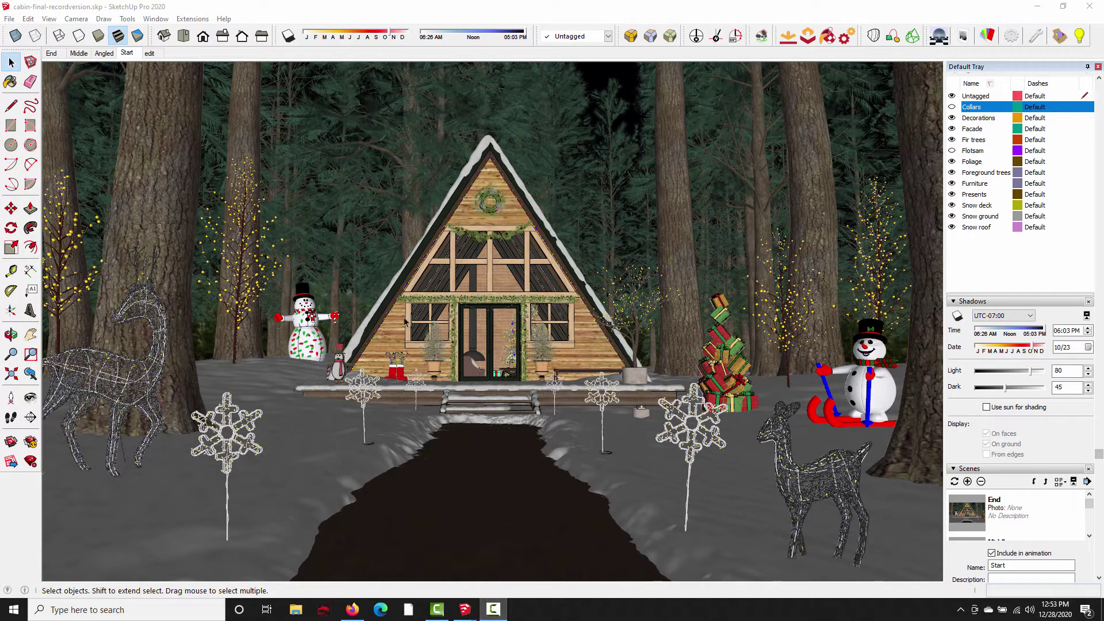
# Step: Switch to Podium Browser, list the whole Holiday Christmas category at 200 per page, and browse to the Christmas Yard Decor models
pyautogui.moveTo(464, 609)
pyautogui.click(456, 558)
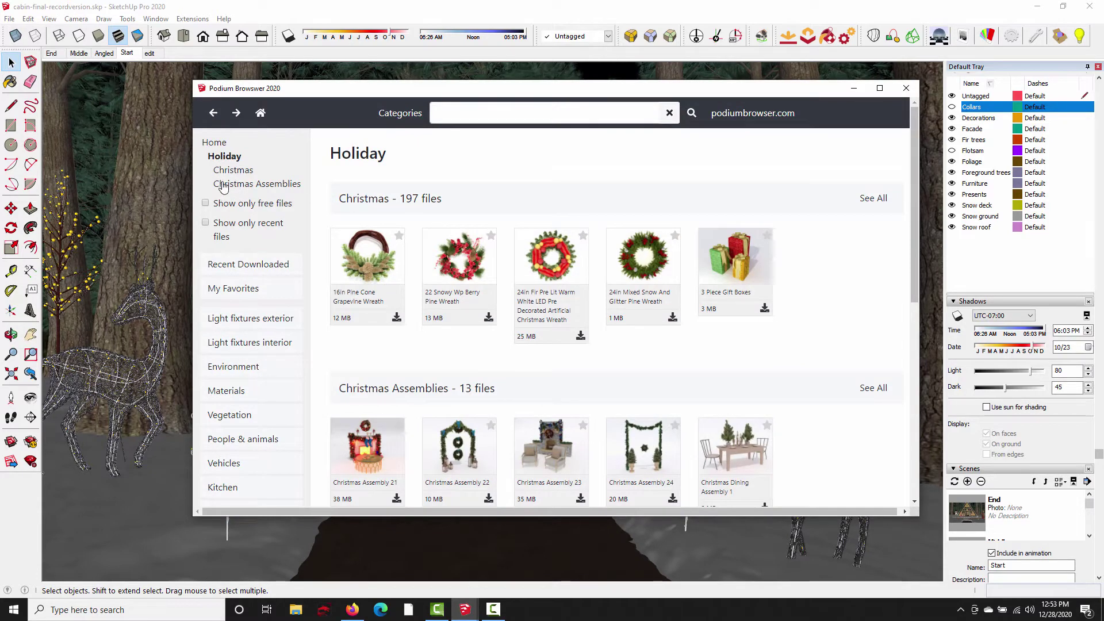
pyautogui.click(873, 198)
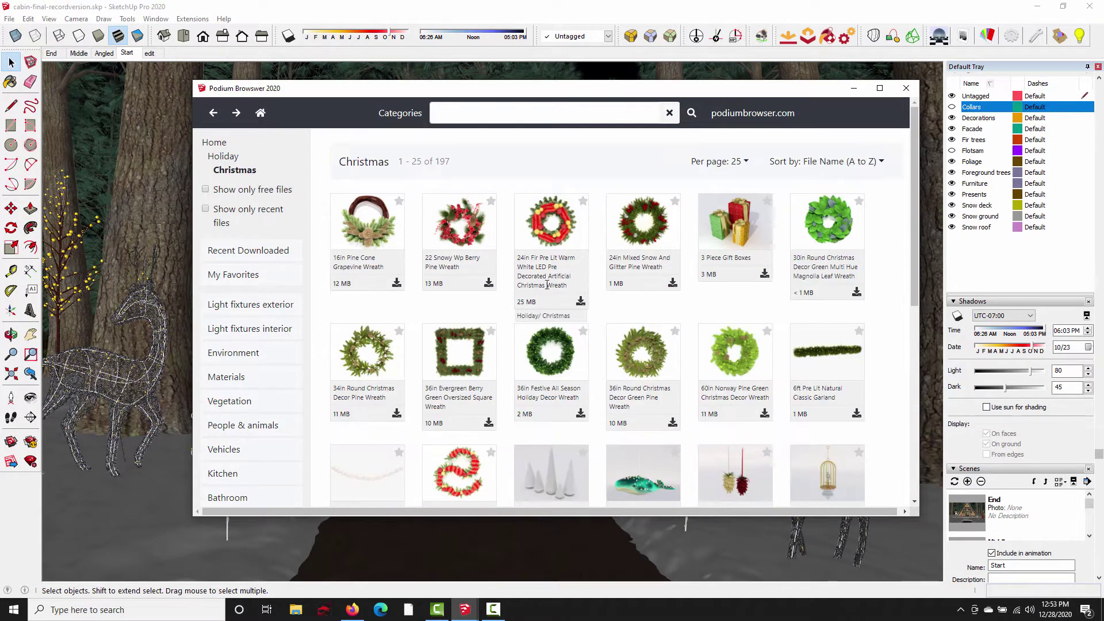
pyautogui.click(721, 161)
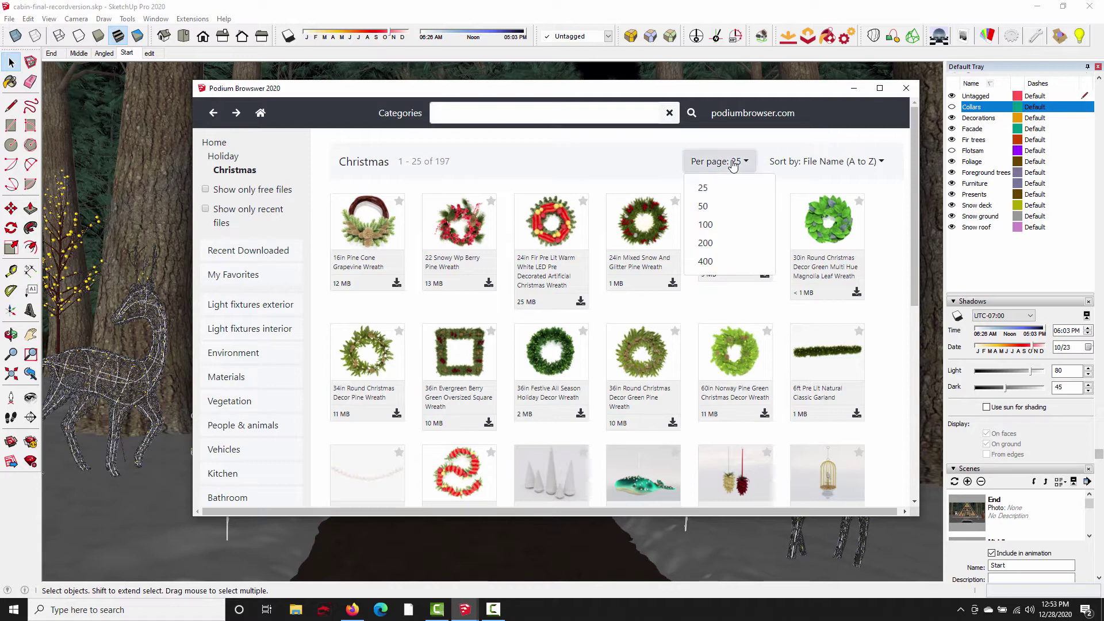
pyautogui.click(710, 244)
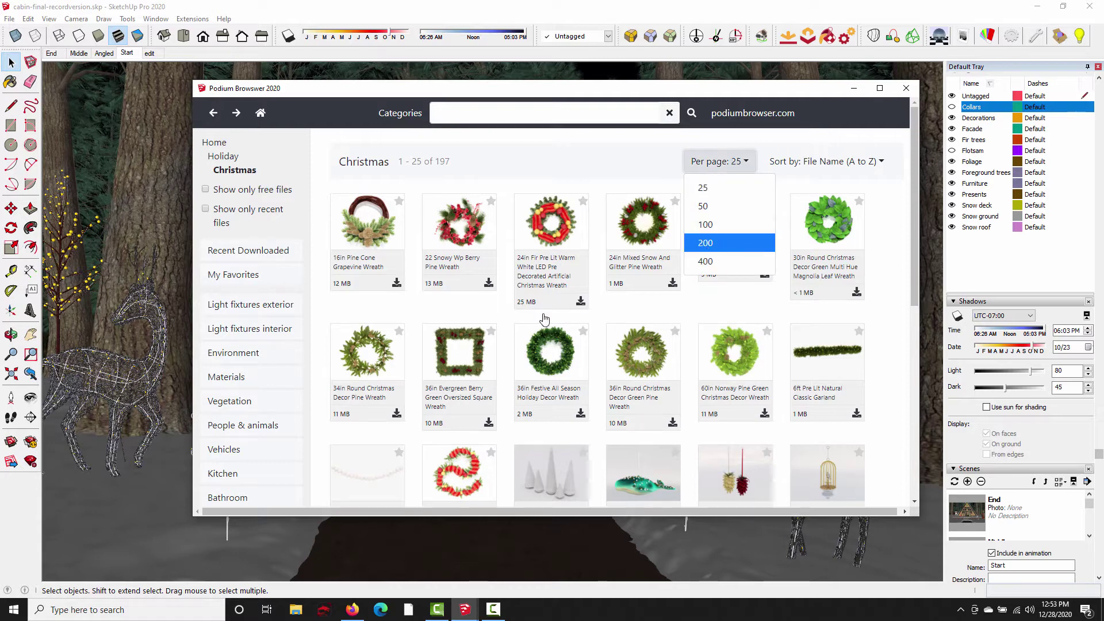
pyautogui.scroll(-10, 561, 329)
pyautogui.scroll(5, 561, 329)
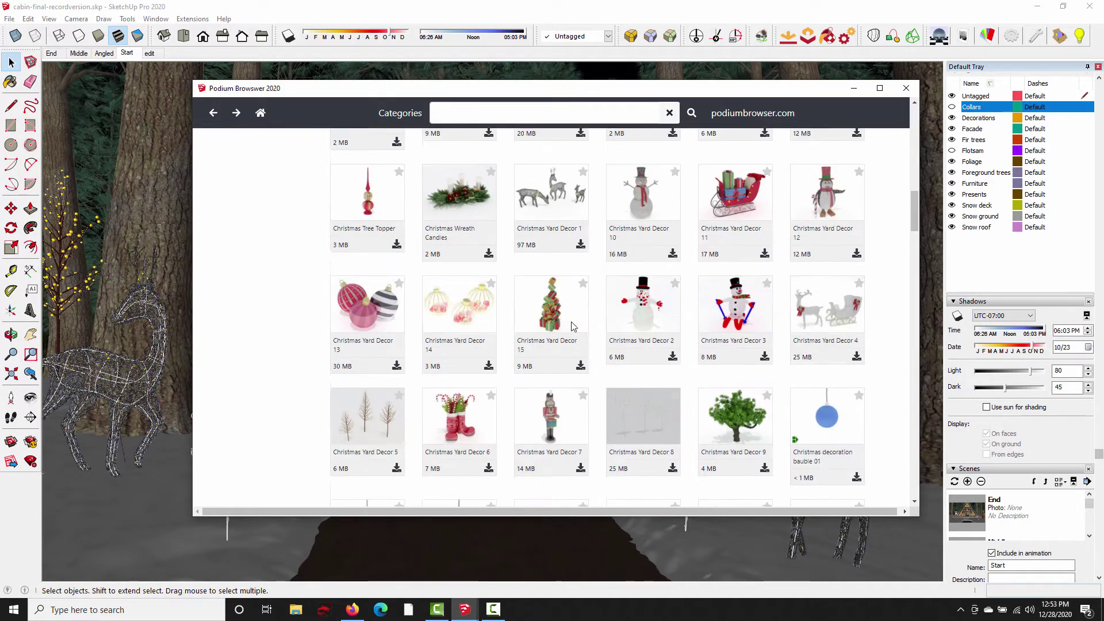
pyautogui.moveTo(287, 93); pyautogui.dragTo(1041, 108)
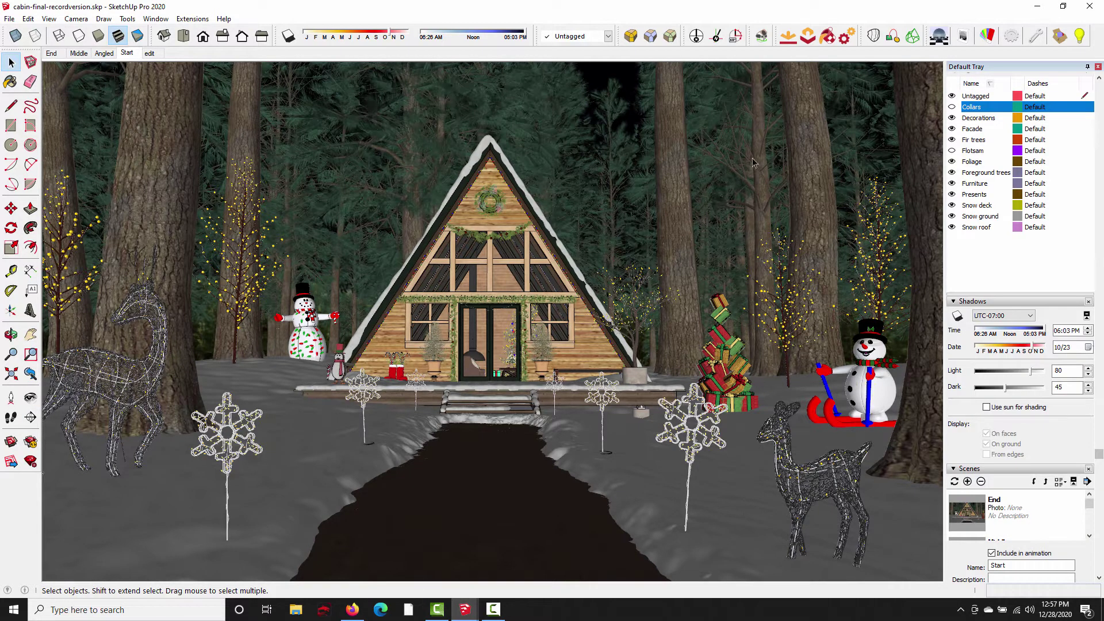
# Step: Compare the wire deer with the Collars tag shown and hidden, and review Christmas Yard Decor 5 in Podium Browser
pyautogui.click(952, 107)
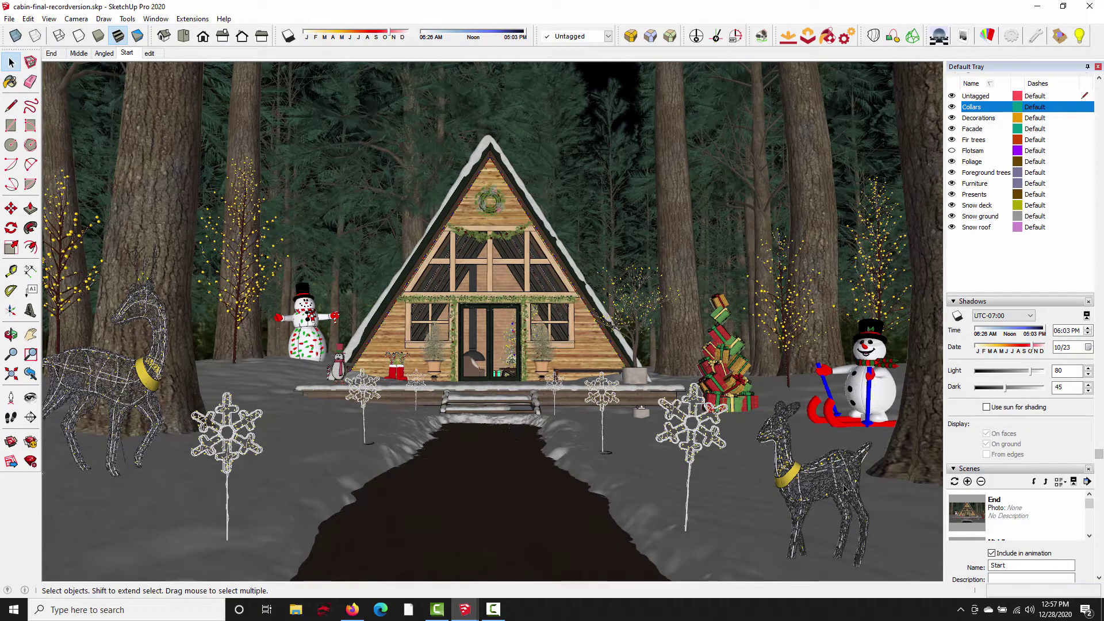
pyautogui.click(952, 107)
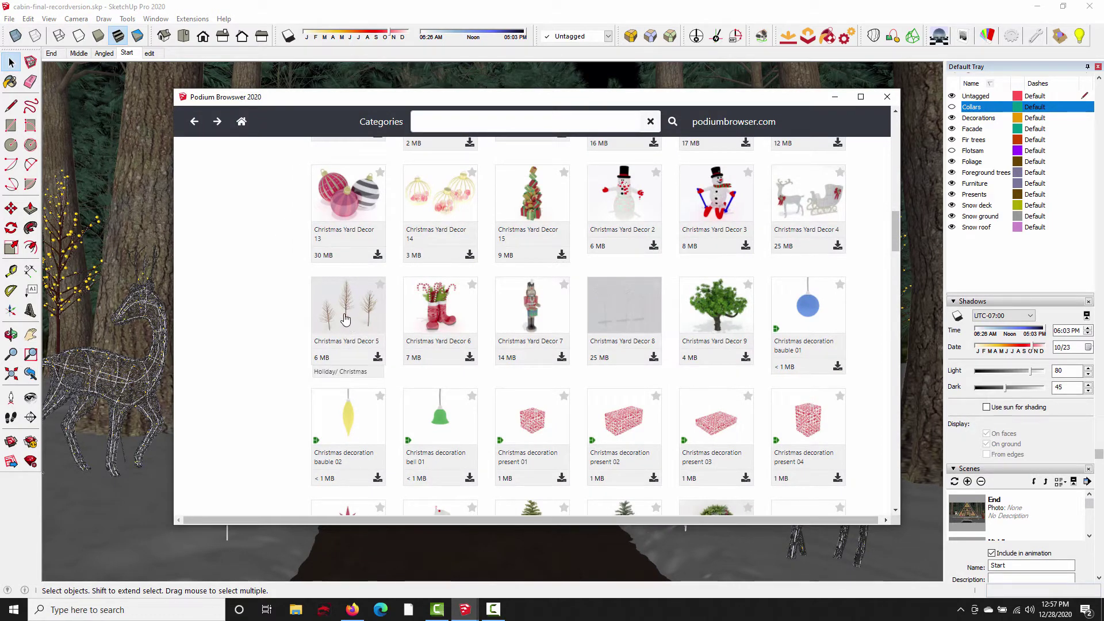
pyautogui.click(834, 97)
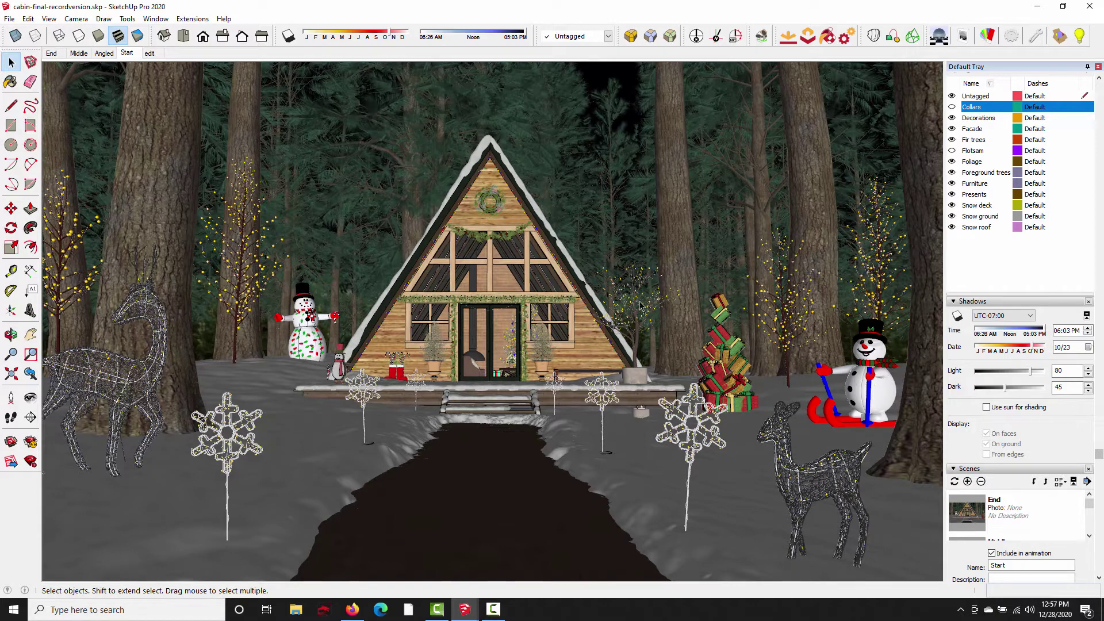
# Step: Switch to Podium Browser, review the Christmas Decor and gift wrapping models, and return to the cabin model
pyautogui.moveTo(477, 608)
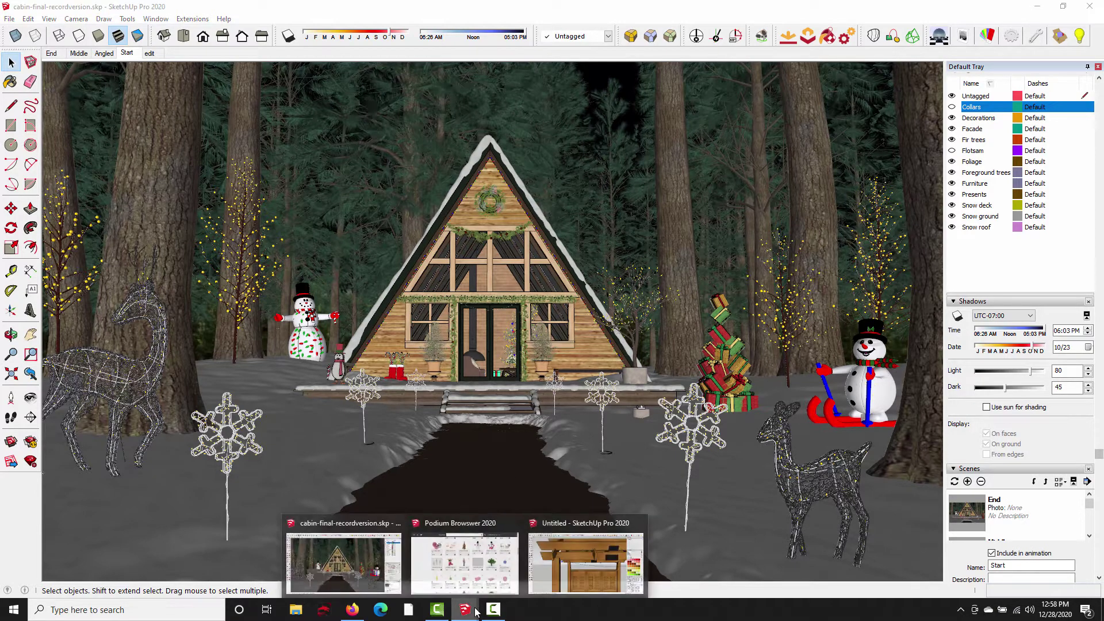
pyautogui.click(464, 555)
pyautogui.scroll(15, 598, 373)
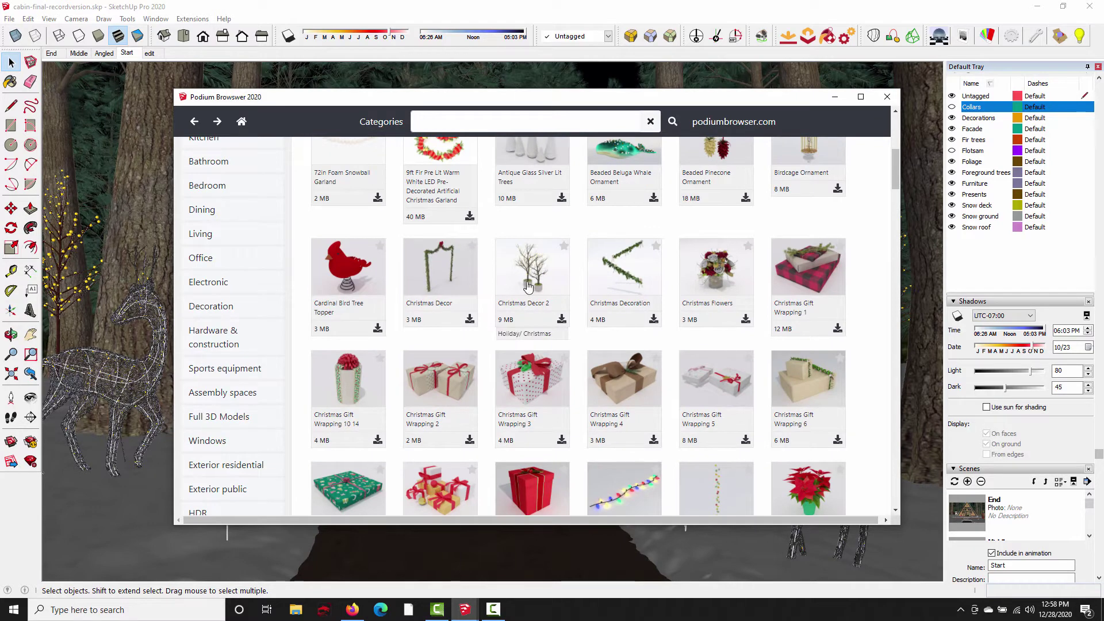
pyautogui.click(888, 97)
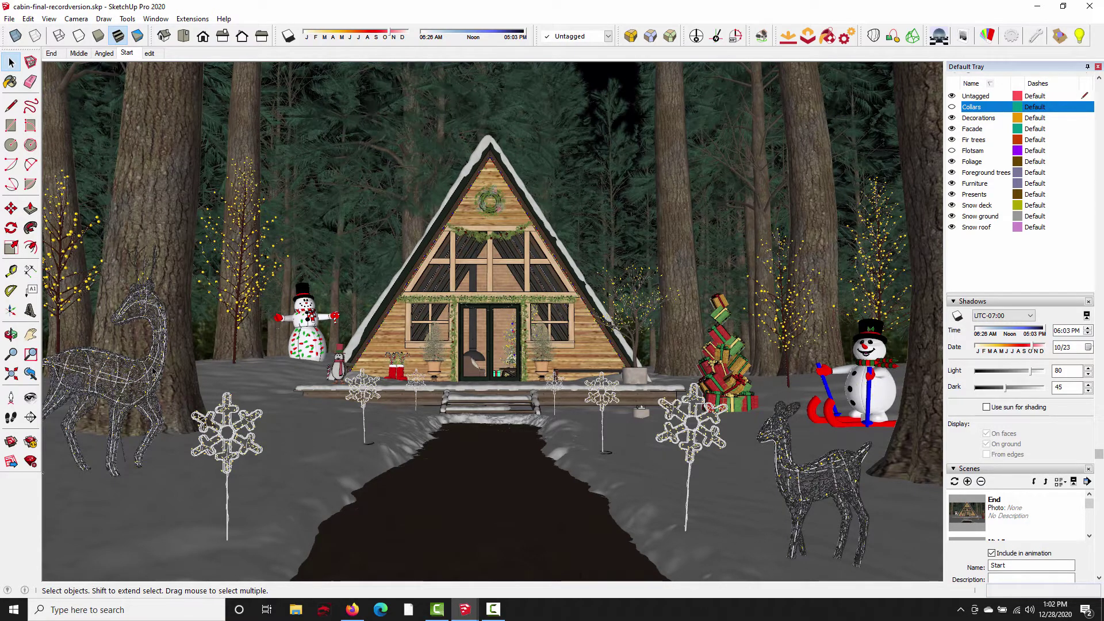
pyautogui.click(464, 610)
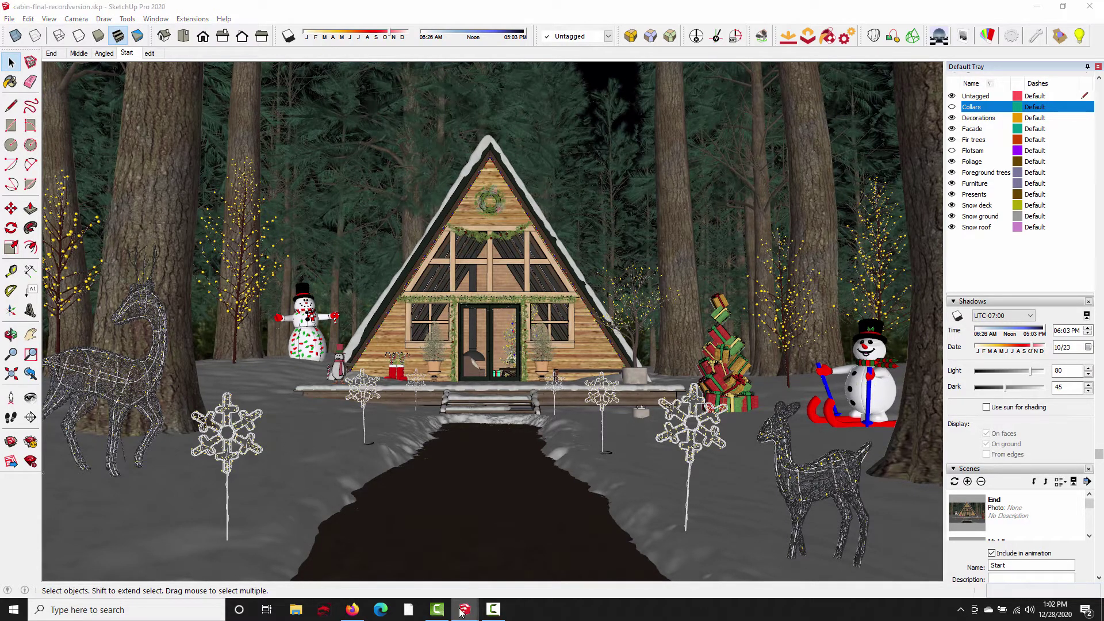
pyautogui.click(483, 578)
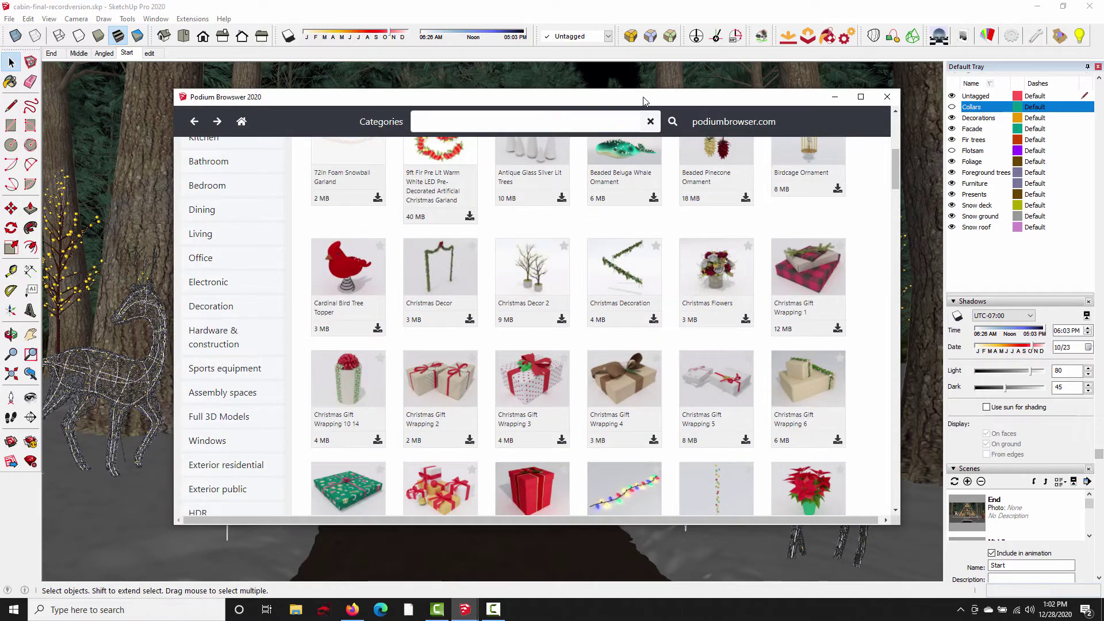
pyautogui.click(832, 96)
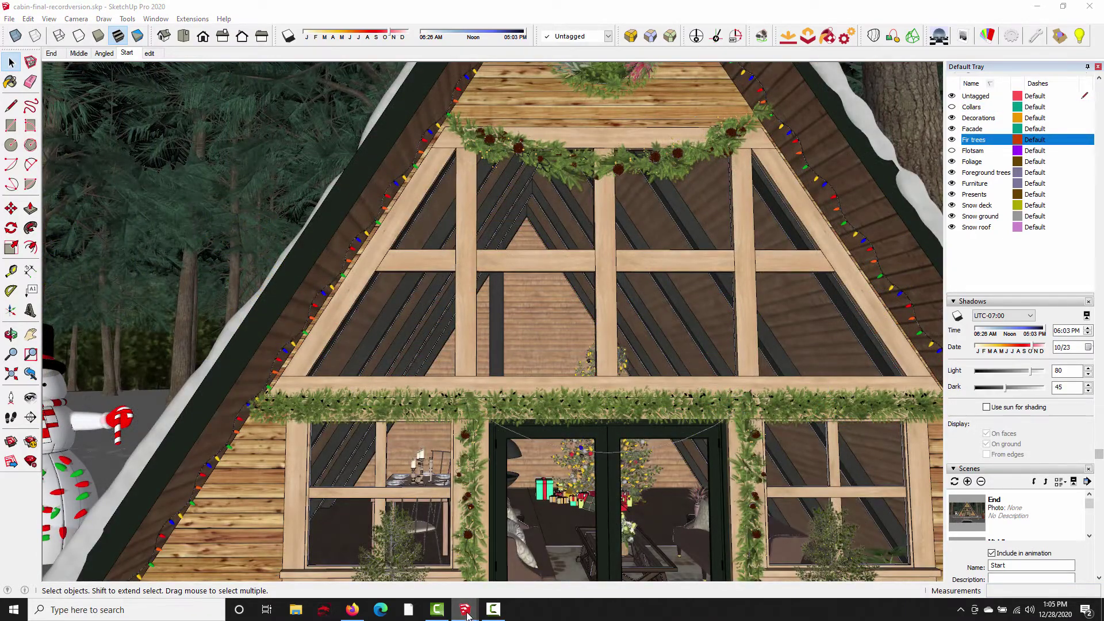
# Step: Place Podium Browser beside the decorated cabin facade and browse its Christmas wreath, garland and ornament models
pyautogui.moveTo(464, 610)
pyautogui.click(504, 580)
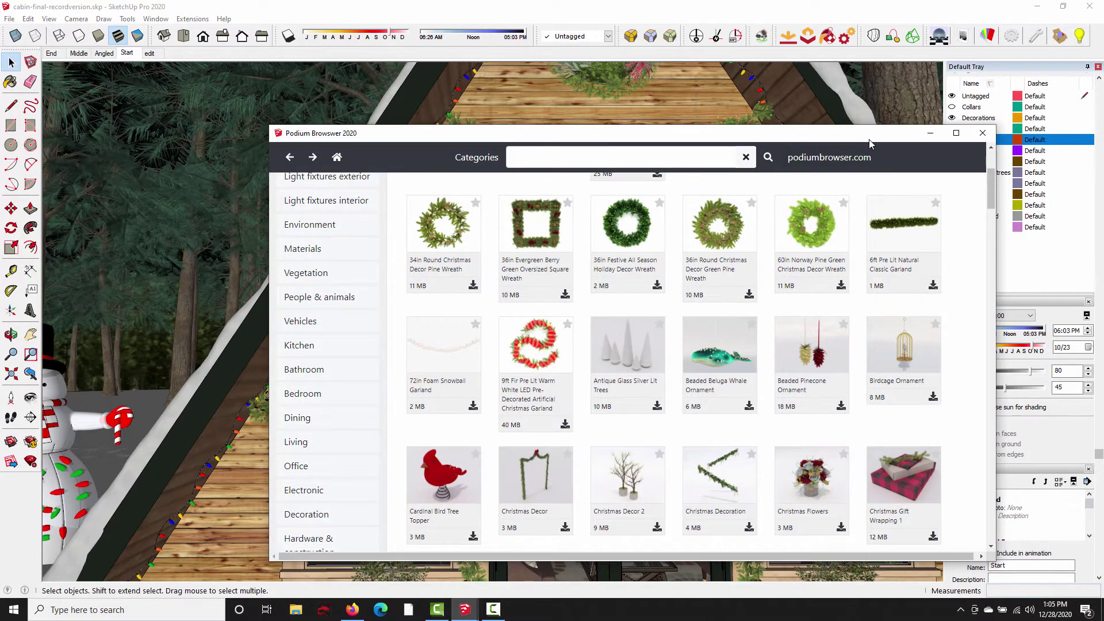
pyautogui.moveTo(872, 140); pyautogui.dragTo(1103, 63)
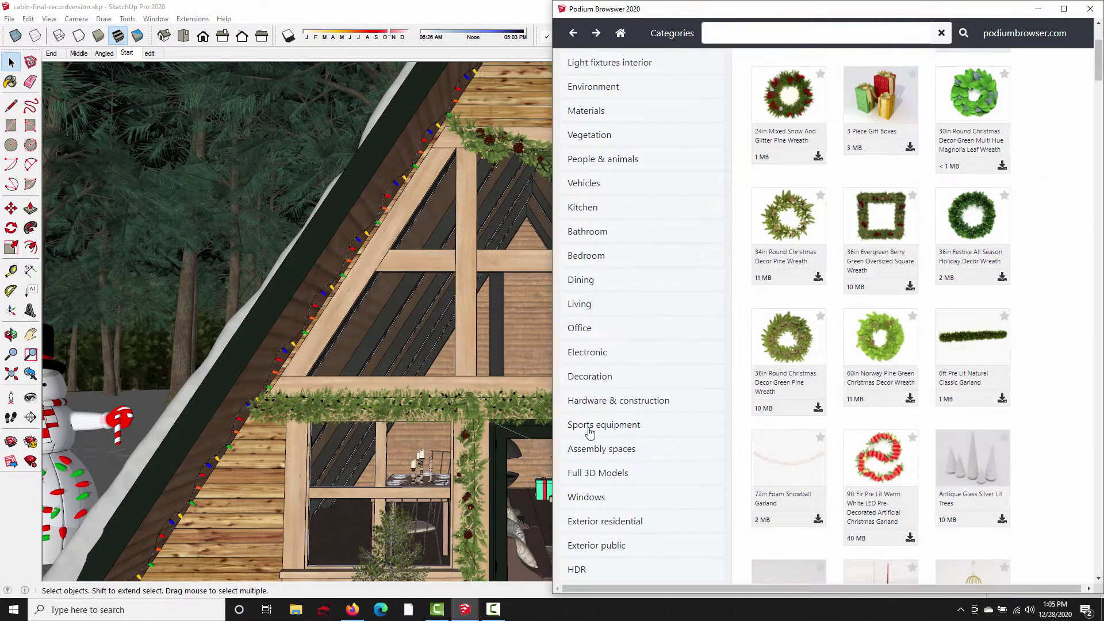
pyautogui.scroll(-5, 859, 322)
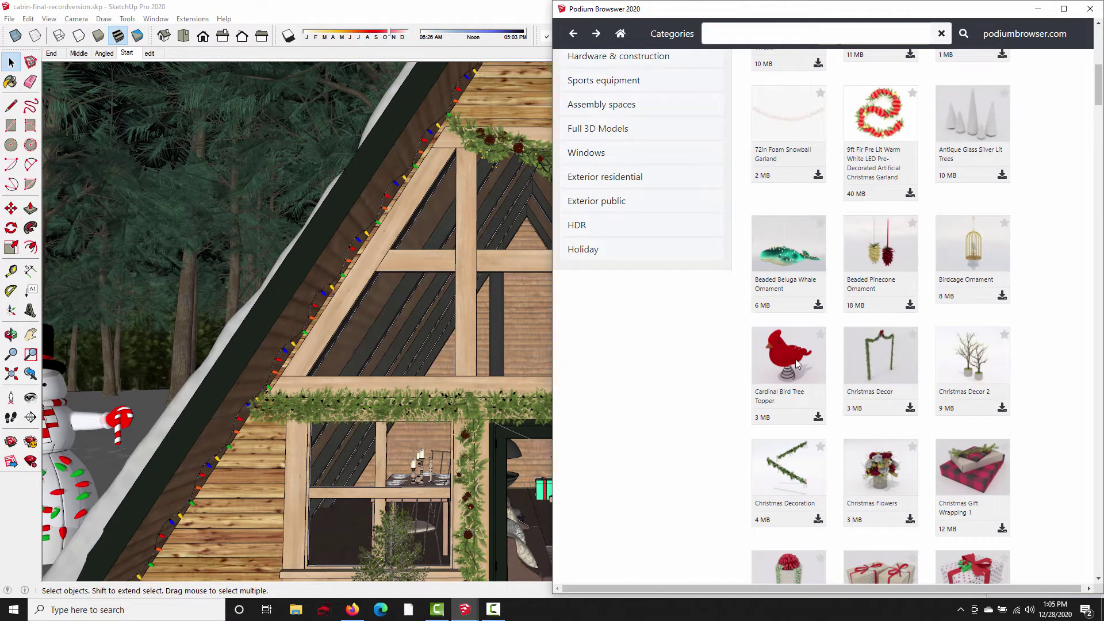
pyautogui.scroll(-2, 797, 363)
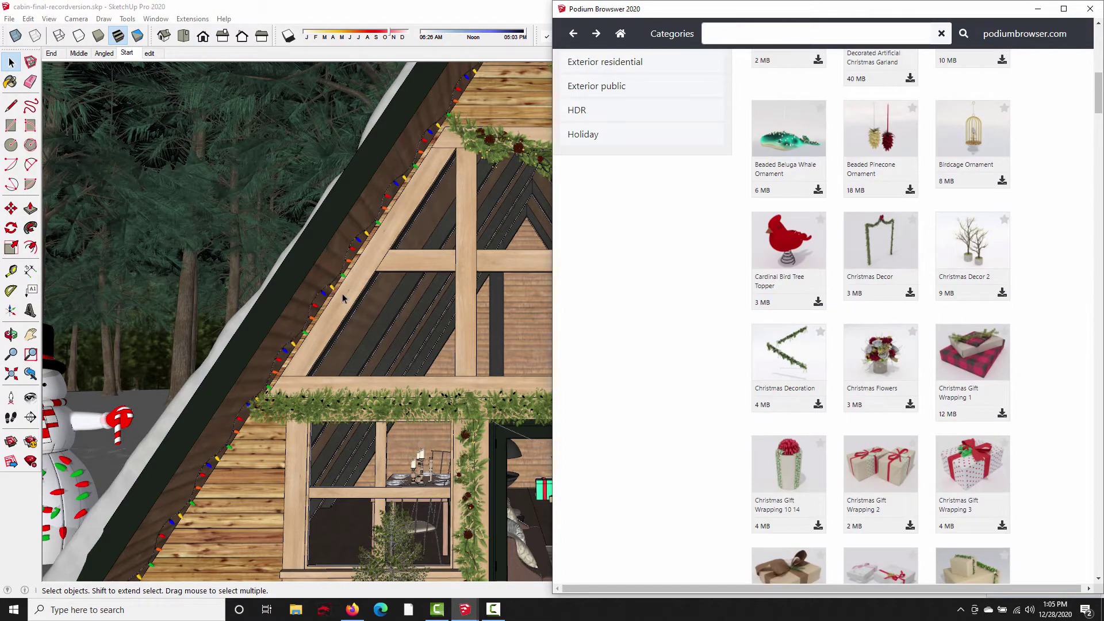
pyautogui.scroll(10, 738, 290)
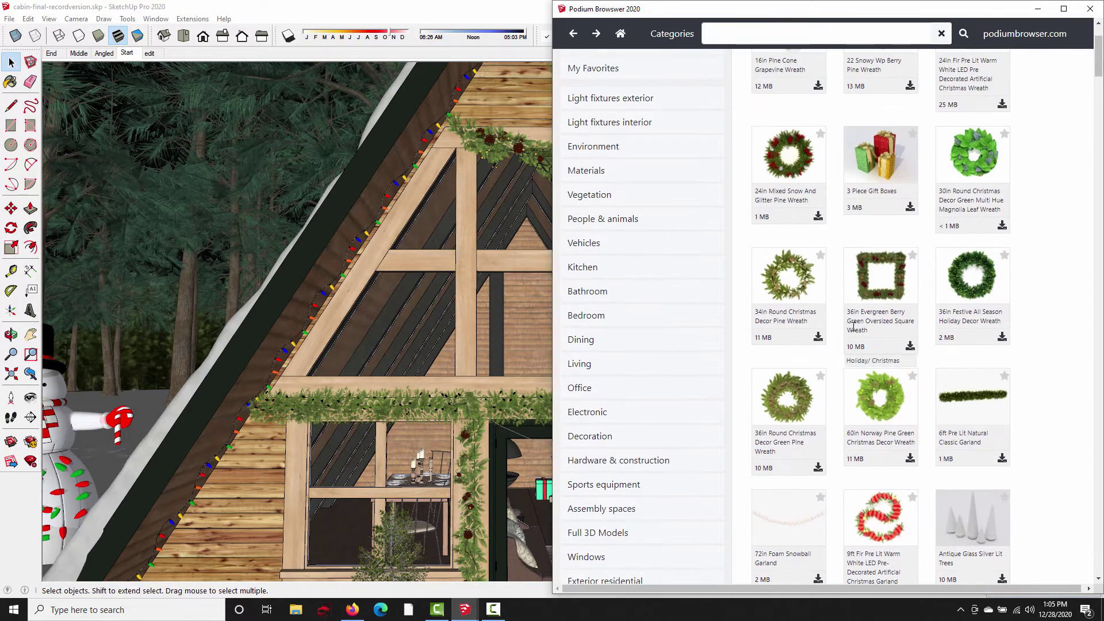
pyautogui.scroll(-8, 889, 343)
pyautogui.scroll(-10, 889, 342)
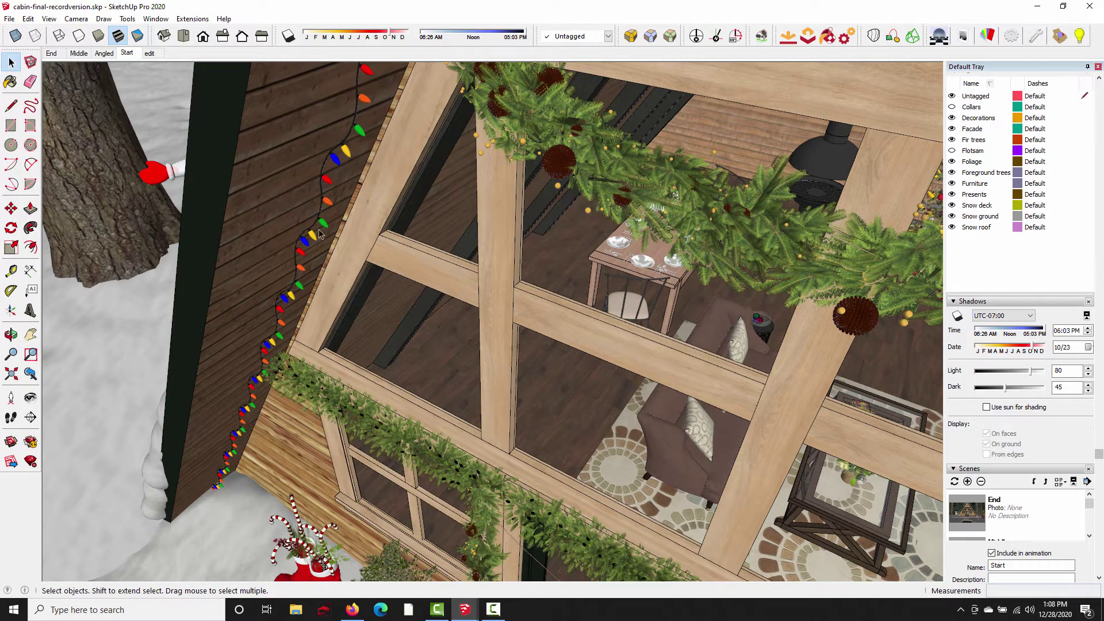
# Step: Examine the colored string lights along the cabin's roof edges, from the window frames up to the gable peak
pyautogui.moveTo(291, 295); pyautogui.dragTo(444, 142, button='middle')
pyautogui.moveTo(399, 205); pyautogui.dragTo(368, 322, button='middle')
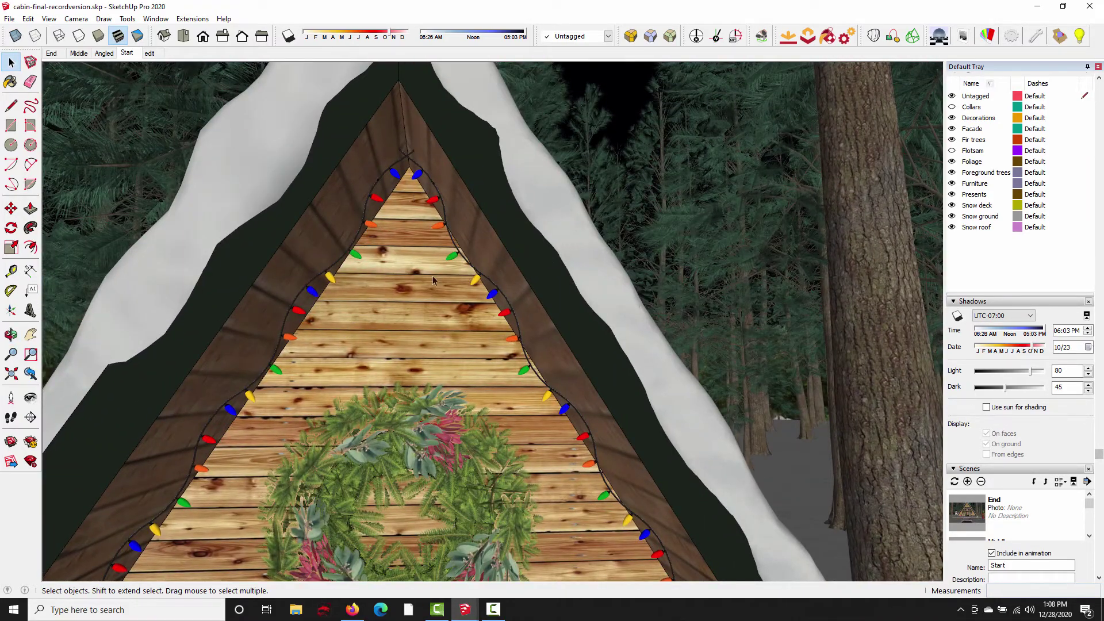
pyautogui.moveTo(584, 516); pyautogui.dragTo(412, 298, button='middle')
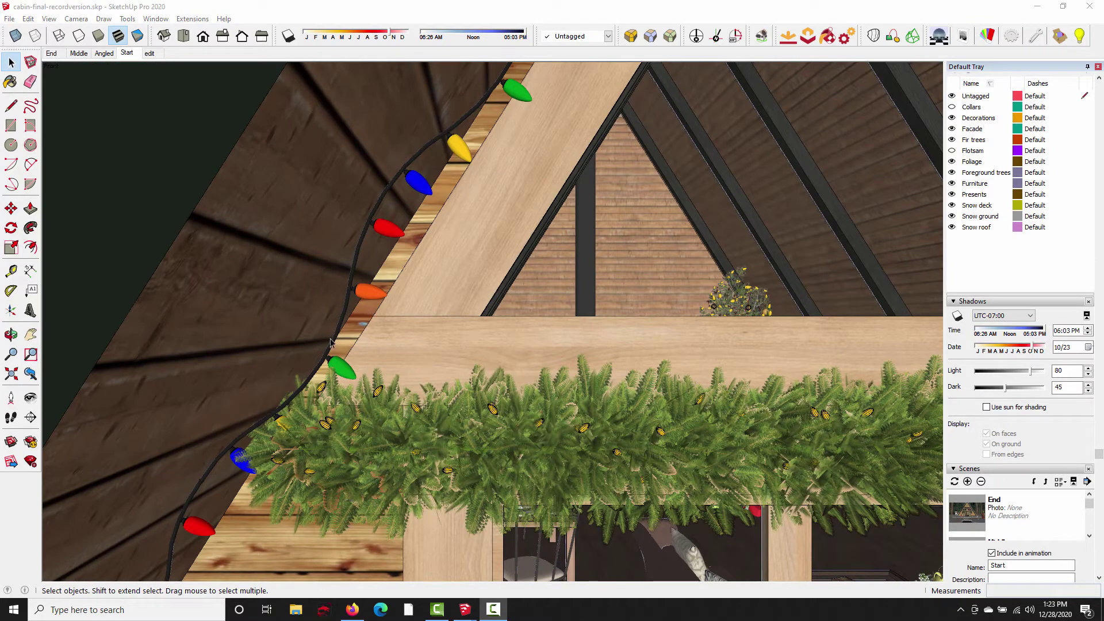
# Step: Sample the orange roof-string bulb's material and check its light power in the render material properties
pyautogui.click(988, 36)
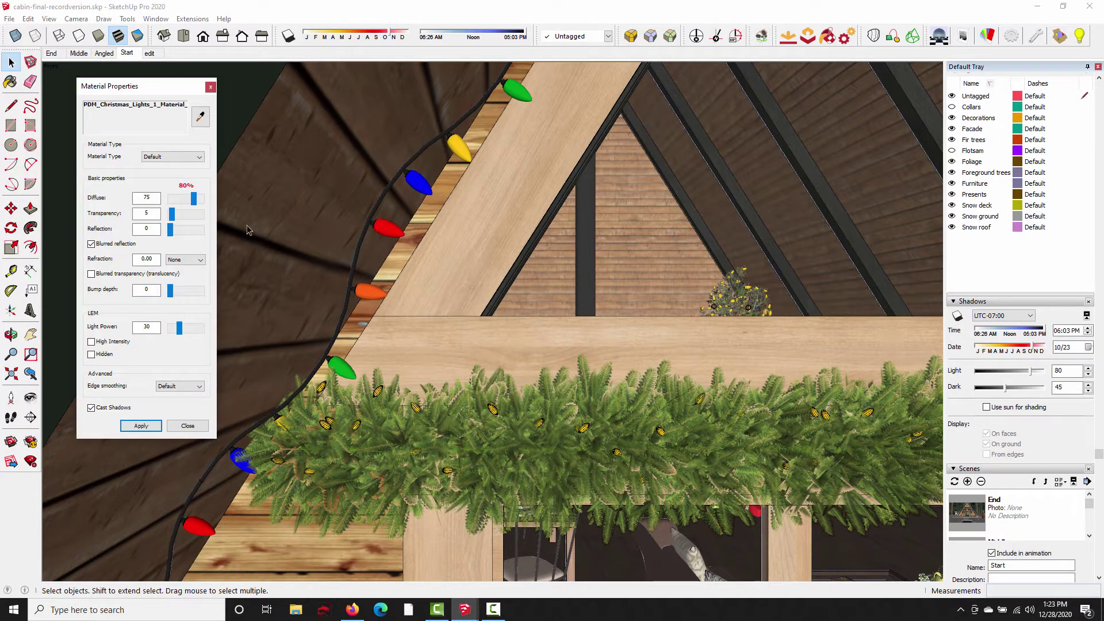
pyautogui.click(200, 117)
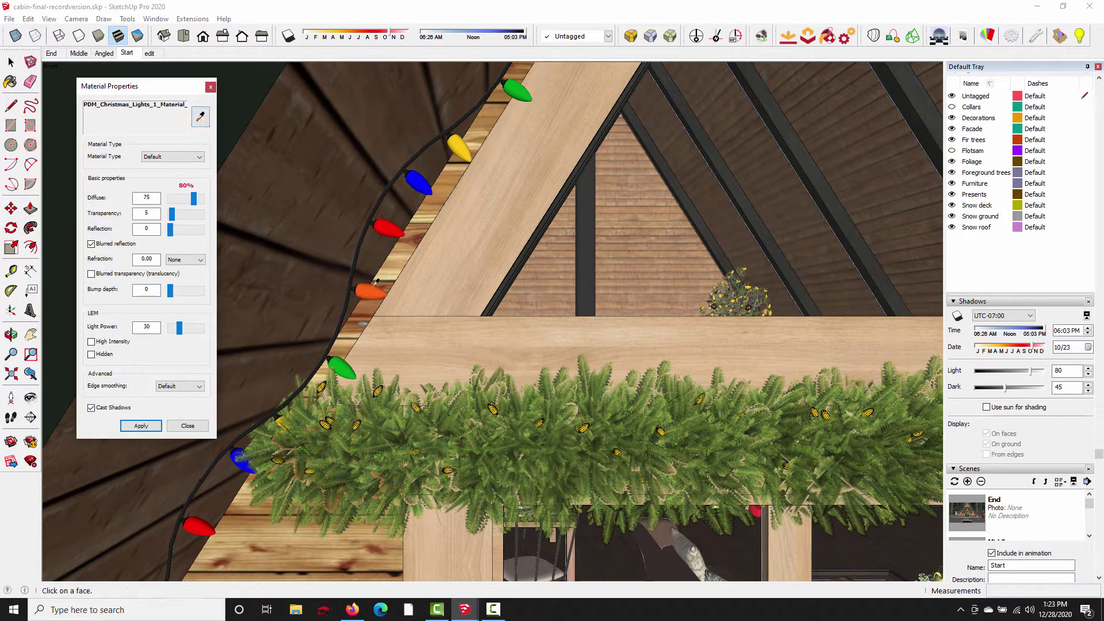
pyautogui.click(371, 284)
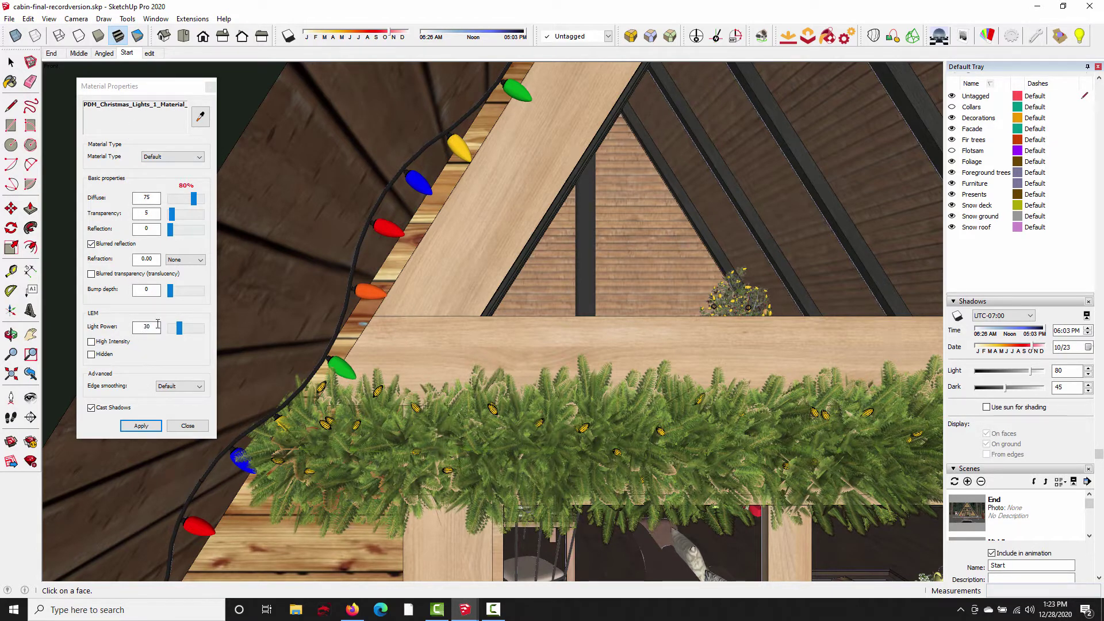
pyautogui.click(210, 86)
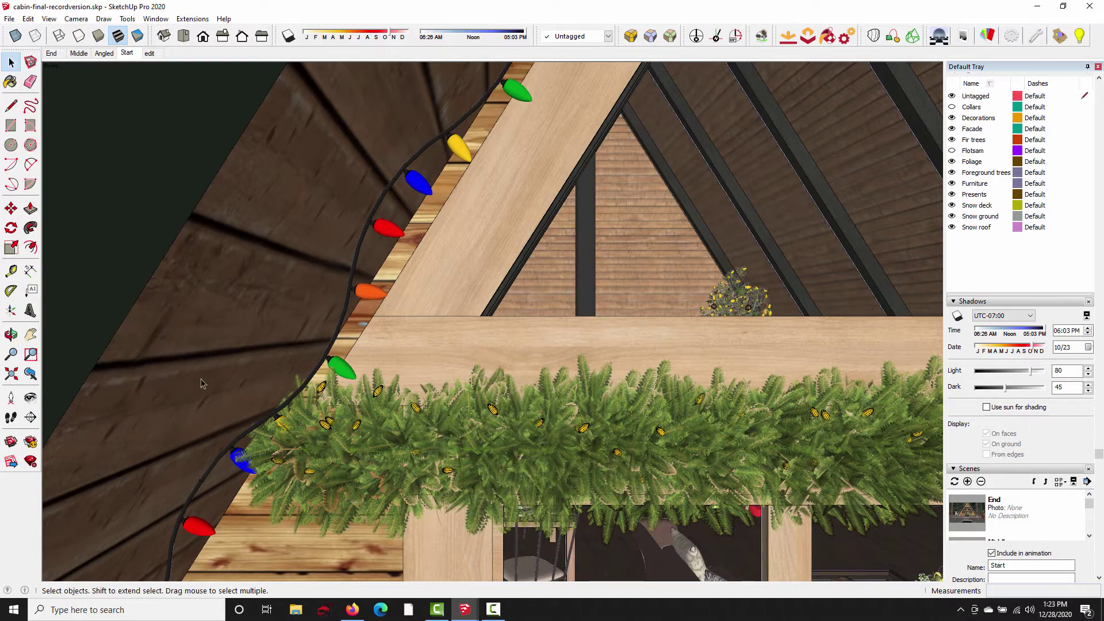
# Step: Sample the material of a yellow ball light on the bare tree beside the snowman and check its light power
pyautogui.keyDown('shift'); pyautogui.moveTo(284, 345); pyautogui.dragTo(344, 338, button='middle'); pyautogui.keyUp('shift')
pyautogui.scroll(-5, 303, 342)
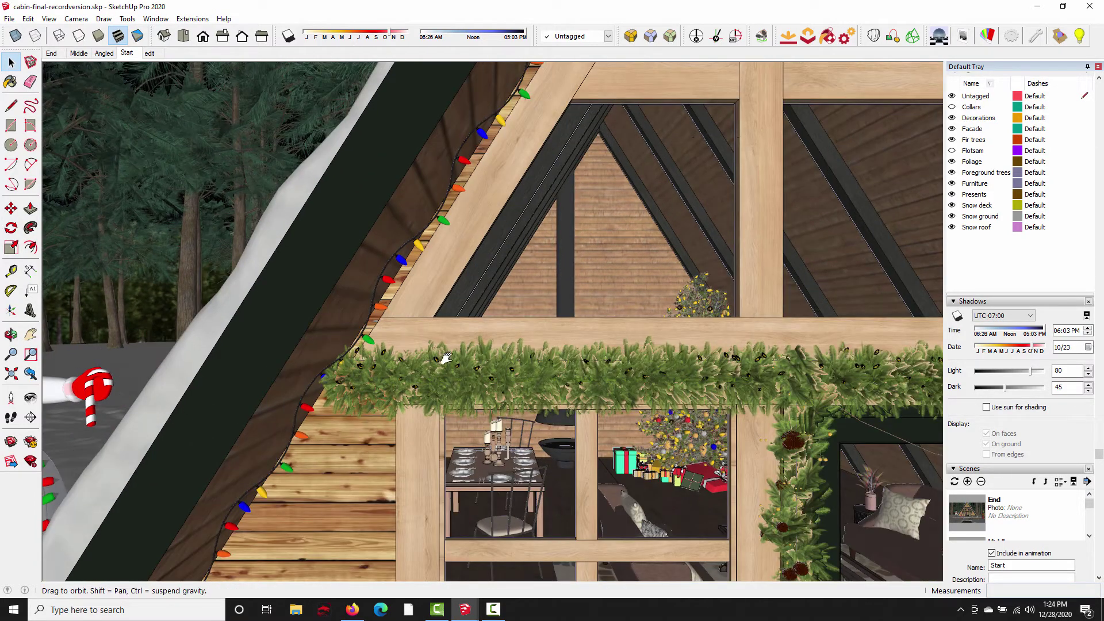
pyautogui.moveTo(446, 358); pyautogui.dragTo(581, 78, button='middle')
pyautogui.scroll(-2, 148, 367)
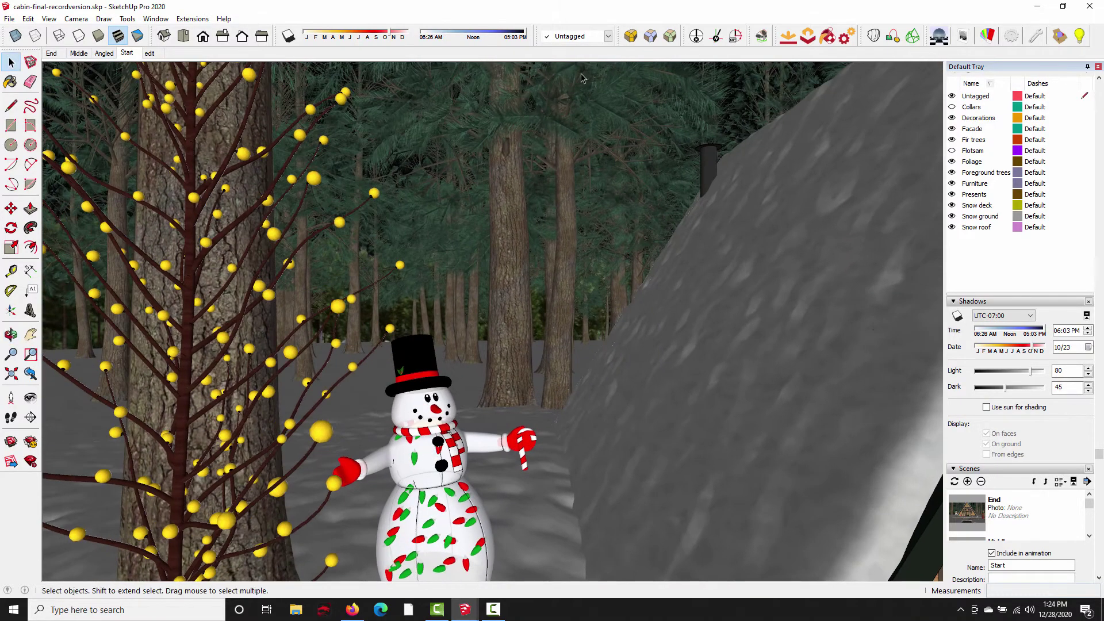
pyautogui.click(987, 36)
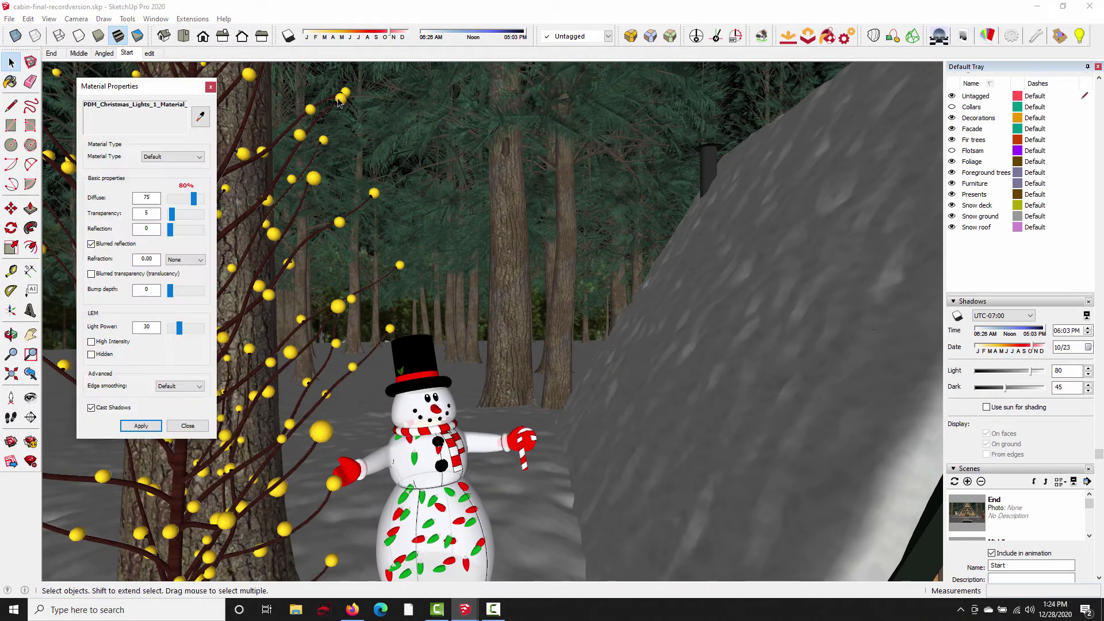
pyautogui.click(203, 120)
pyautogui.click(220, 394)
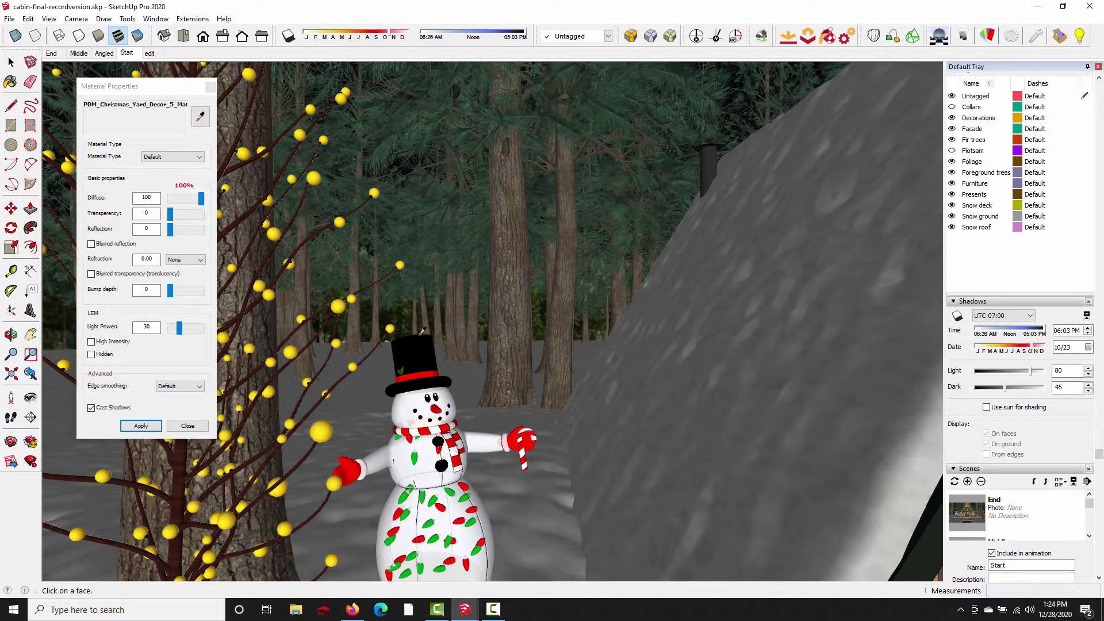
pyautogui.press('space')
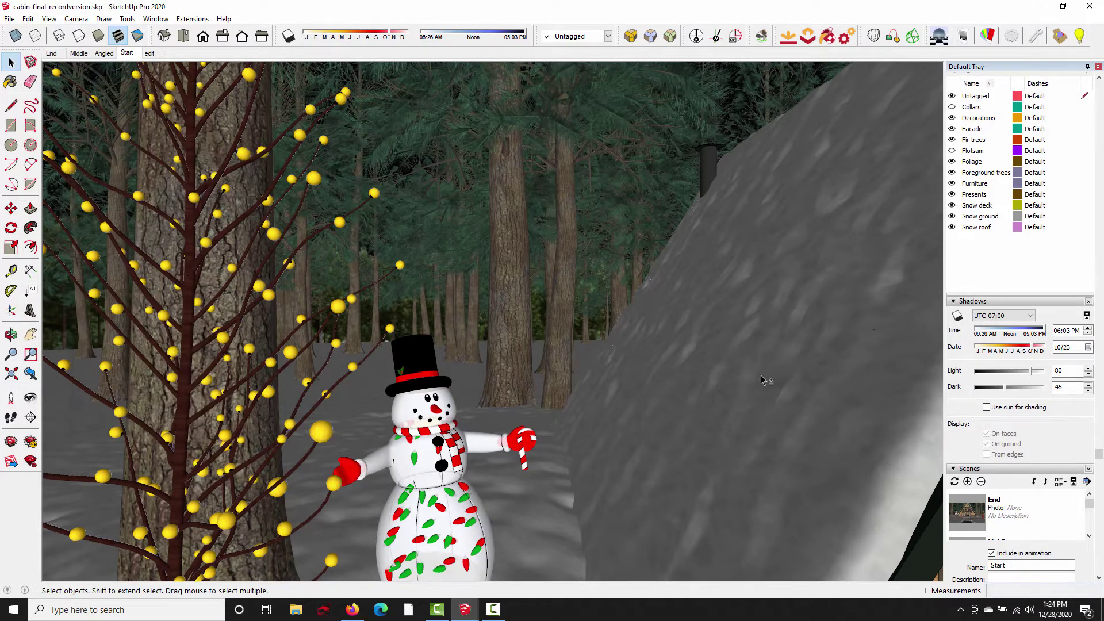
pyautogui.moveTo(764, 377); pyautogui.dragTo(396, 363, button='middle')
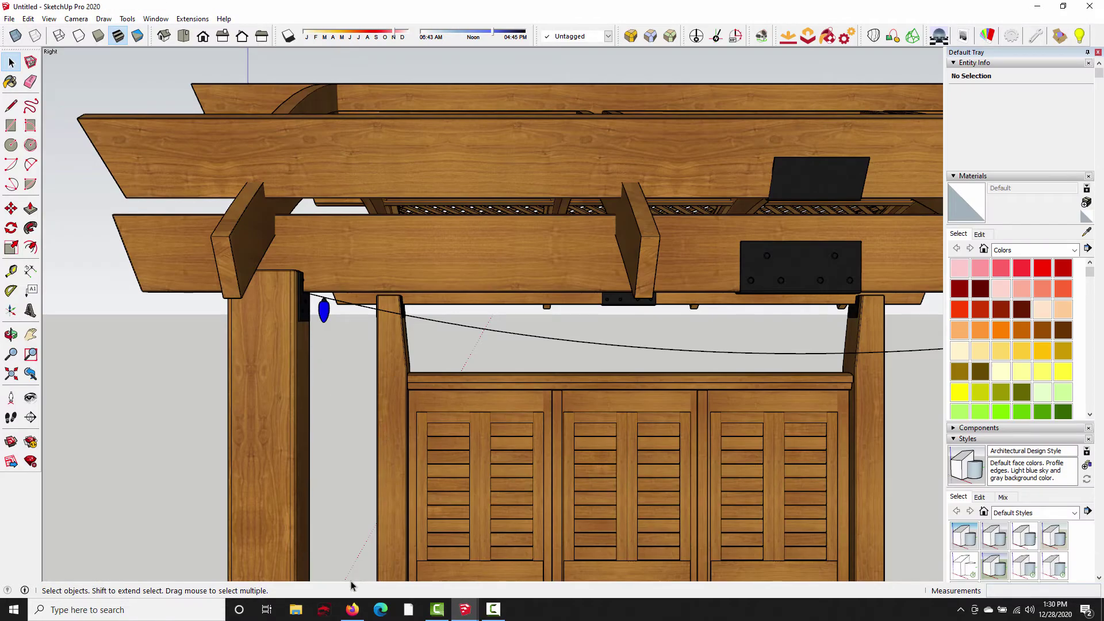
# Step: Switch to Firefox to view the CopyAlongCurve plugin page on SketchUcation, and return to the pergola model in SketchUp
pyautogui.click(352, 609)
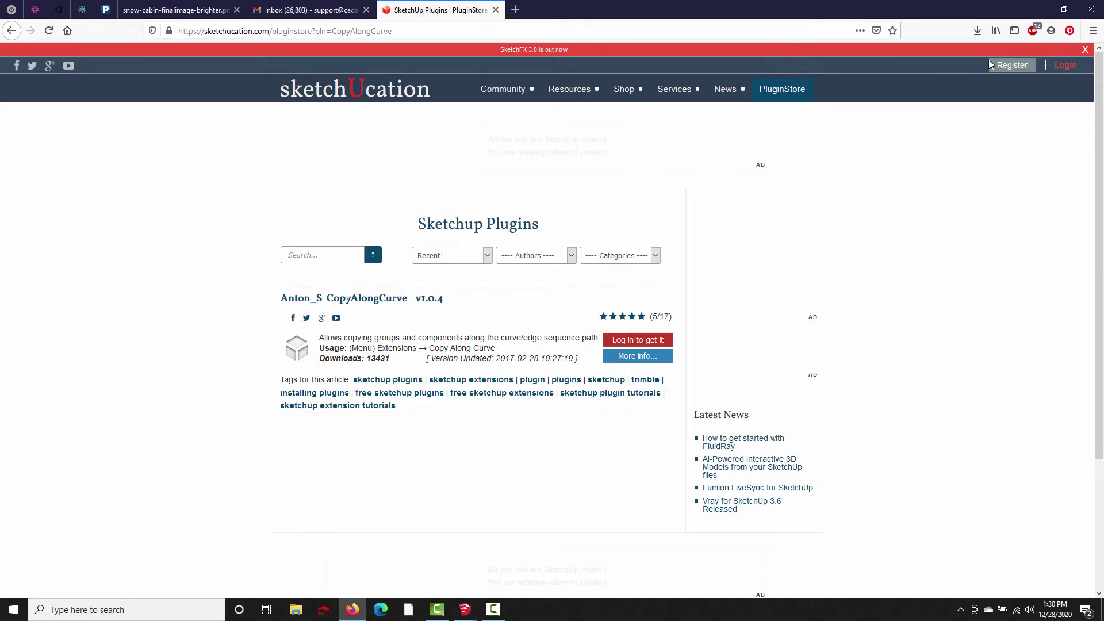
pyautogui.hotkey('alt', 'Tab')
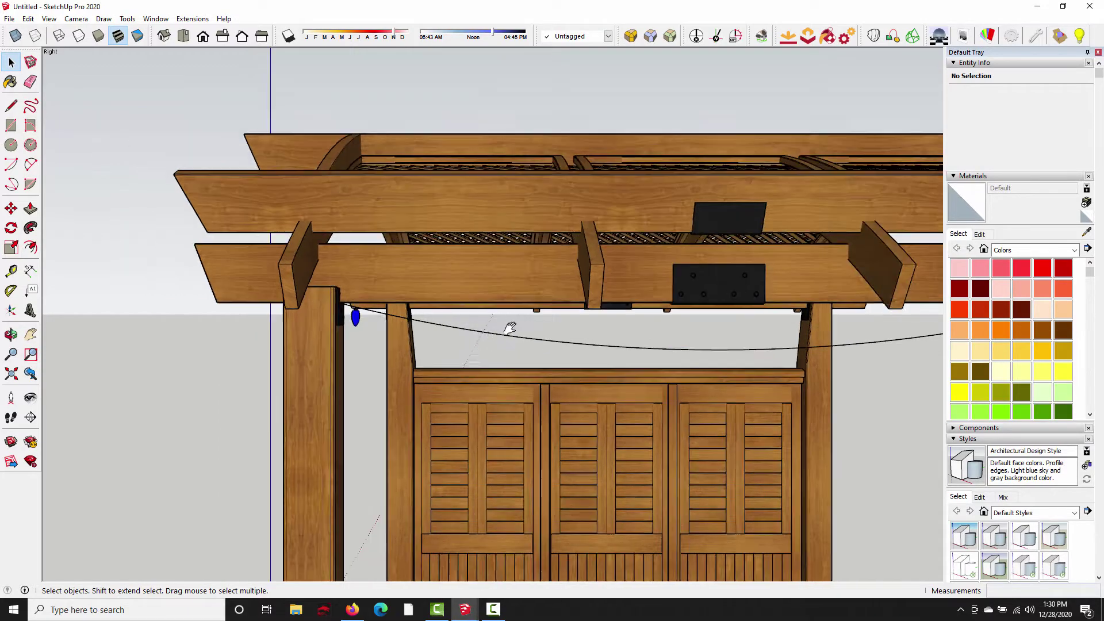
pyautogui.keyDown('shift'); pyautogui.moveTo(510, 327); pyautogui.dragTo(447, 296, button='middle'); pyautogui.keyUp('shift')
pyautogui.moveTo(540, 314); pyautogui.dragTo(575, 322, button='middle')
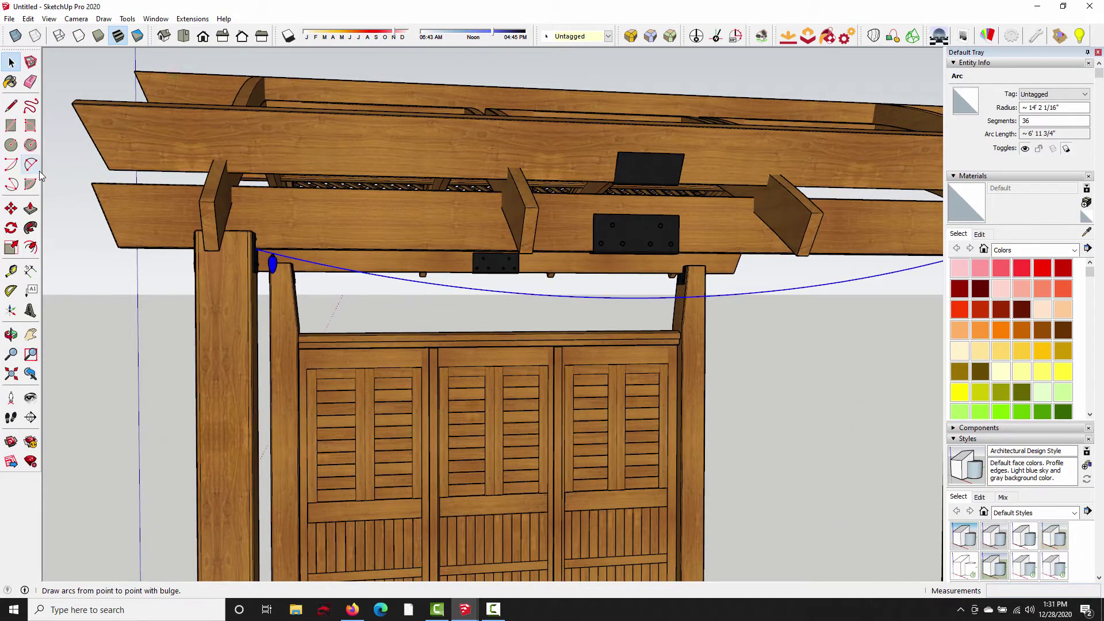
# Step: Examine the blue light bulb component hanging at the start of the arc beneath the pergola beam
pyautogui.click(263, 280)
pyautogui.scroll(10, 263, 280)
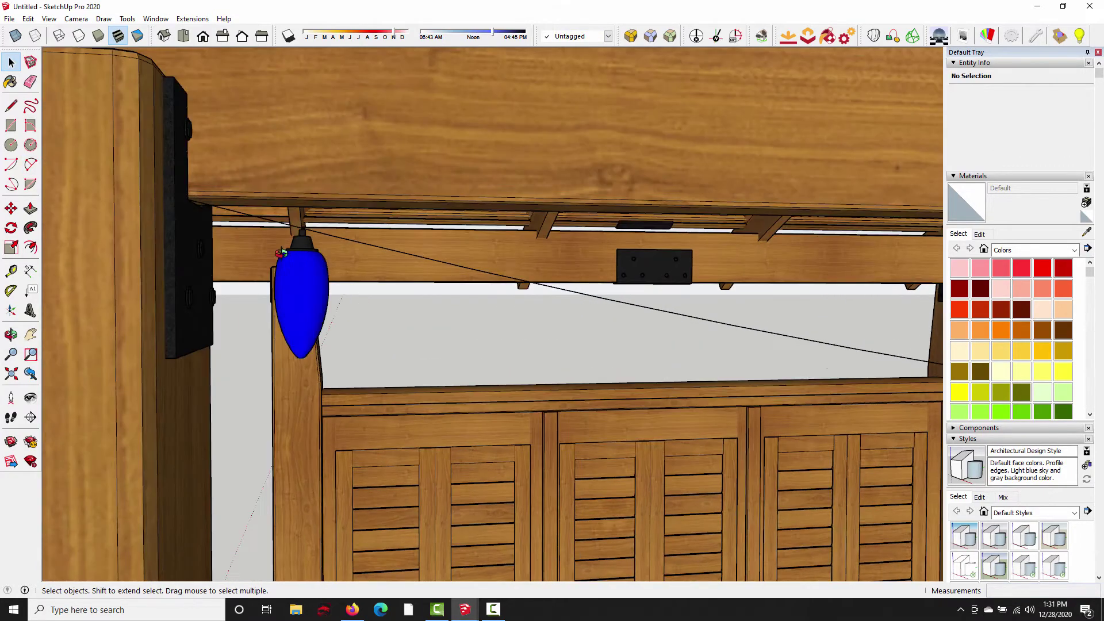
pyautogui.scroll(-2, 307, 289)
pyautogui.moveTo(303, 288); pyautogui.dragTo(422, 276, button='middle')
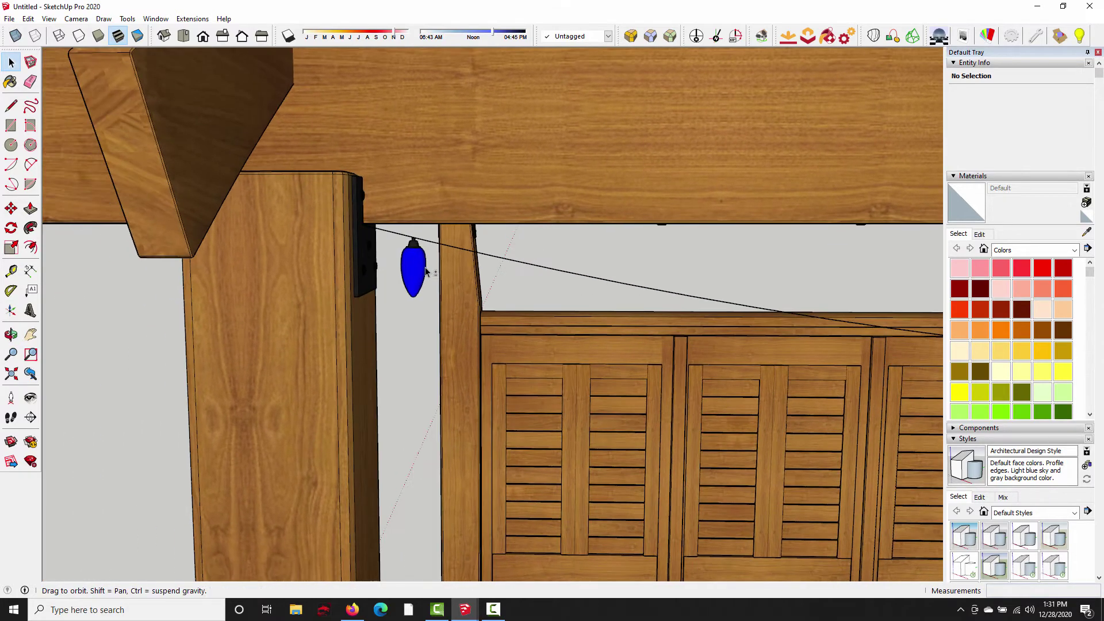
pyautogui.click(420, 286)
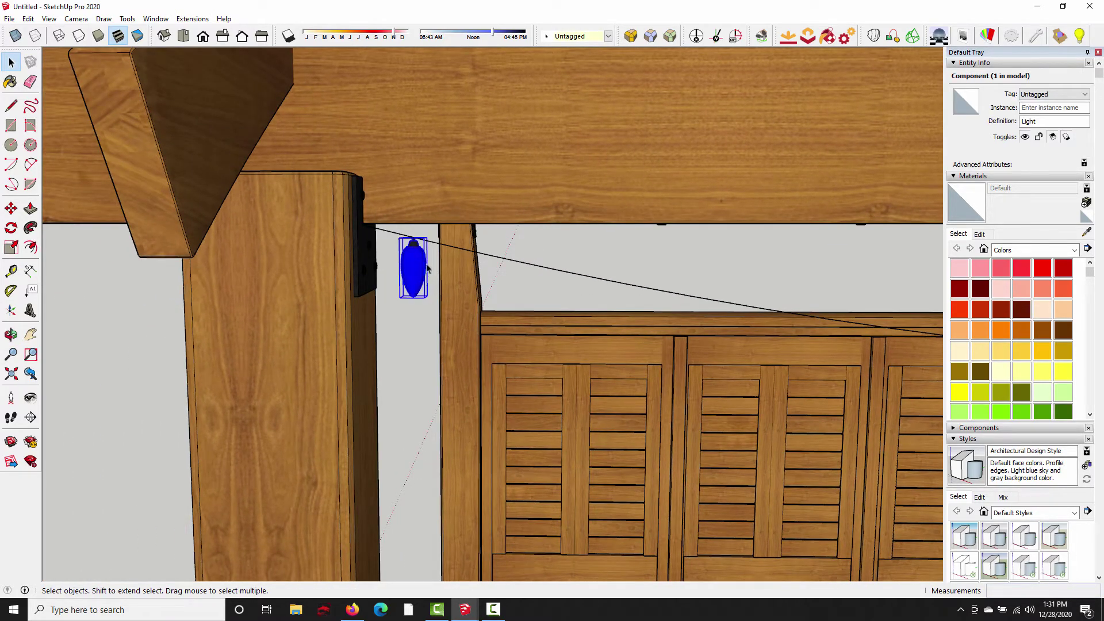
pyautogui.click(402, 361)
pyautogui.moveTo(468, 298); pyautogui.dragTo(530, 284, button='middle')
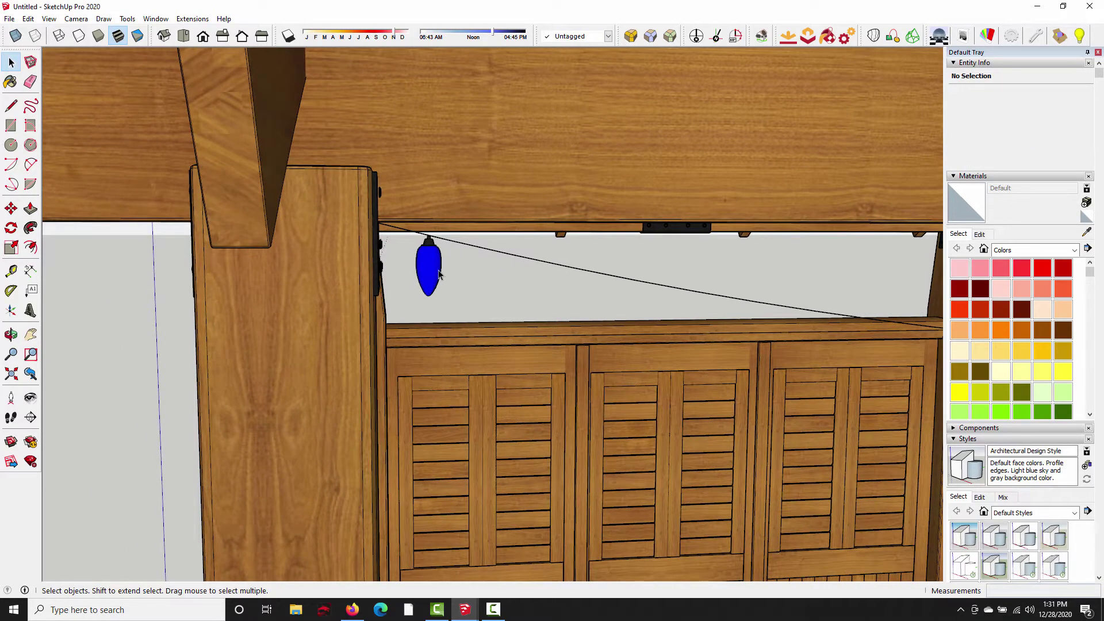
pyautogui.moveTo(438, 275); pyautogui.dragTo(411, 258, button='middle')
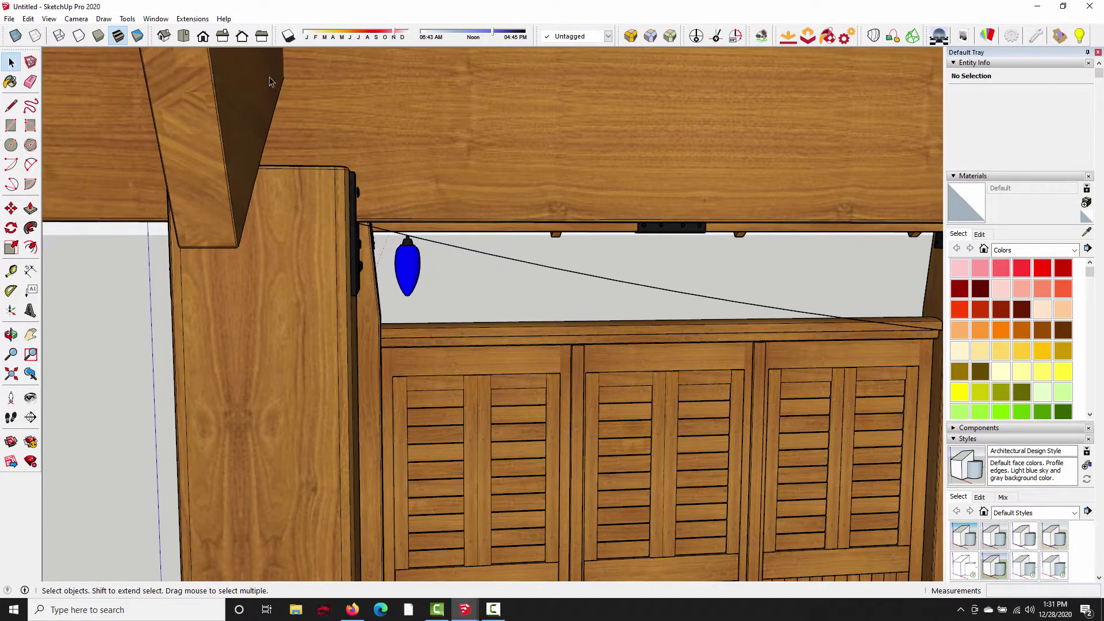
# Step: Start Copy Along Curve with the blue light bulb as the target and the hanging arc as its path
pyautogui.click(192, 19)
pyautogui.click(220, 200)
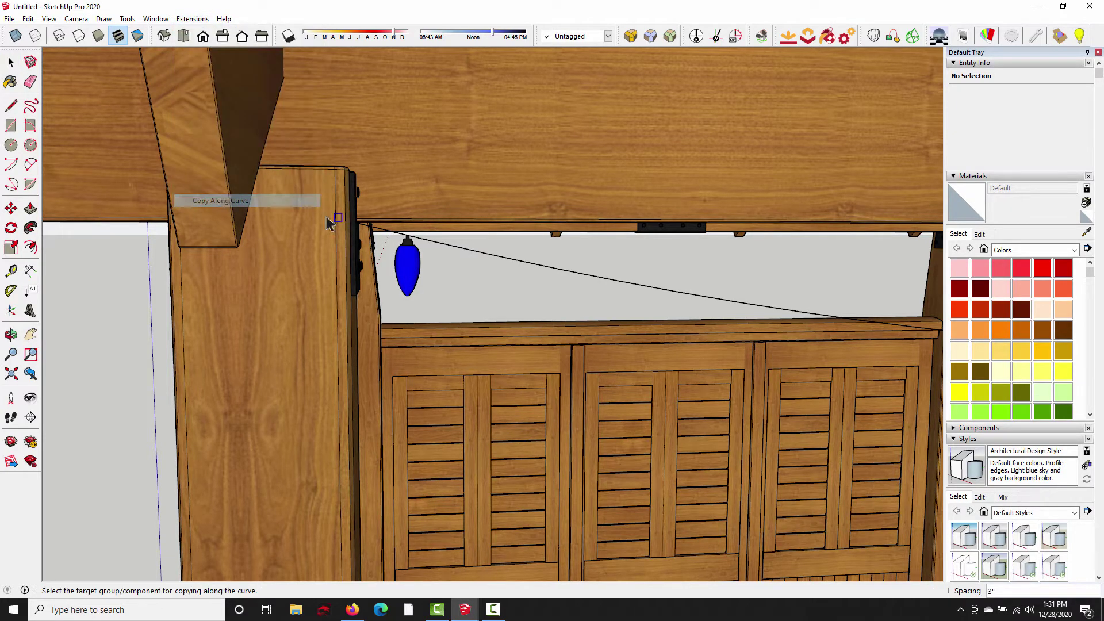
pyautogui.click(412, 269)
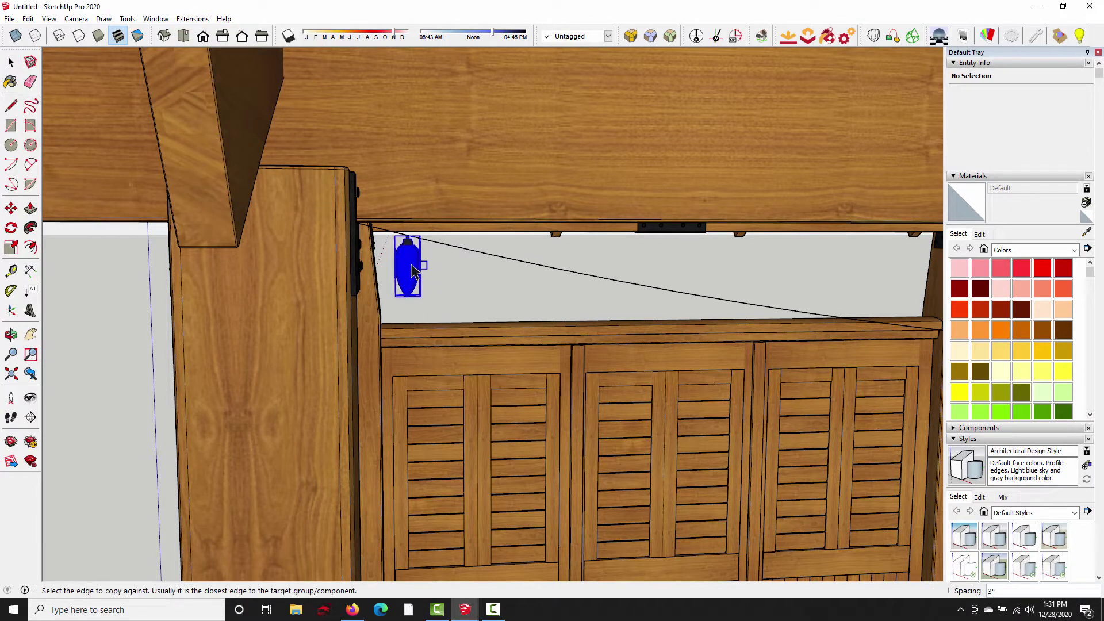
pyautogui.click(482, 258)
pyautogui.moveTo(498, 288); pyautogui.dragTo(635, 316, button='middle')
pyautogui.scroll(1, 610, 287)
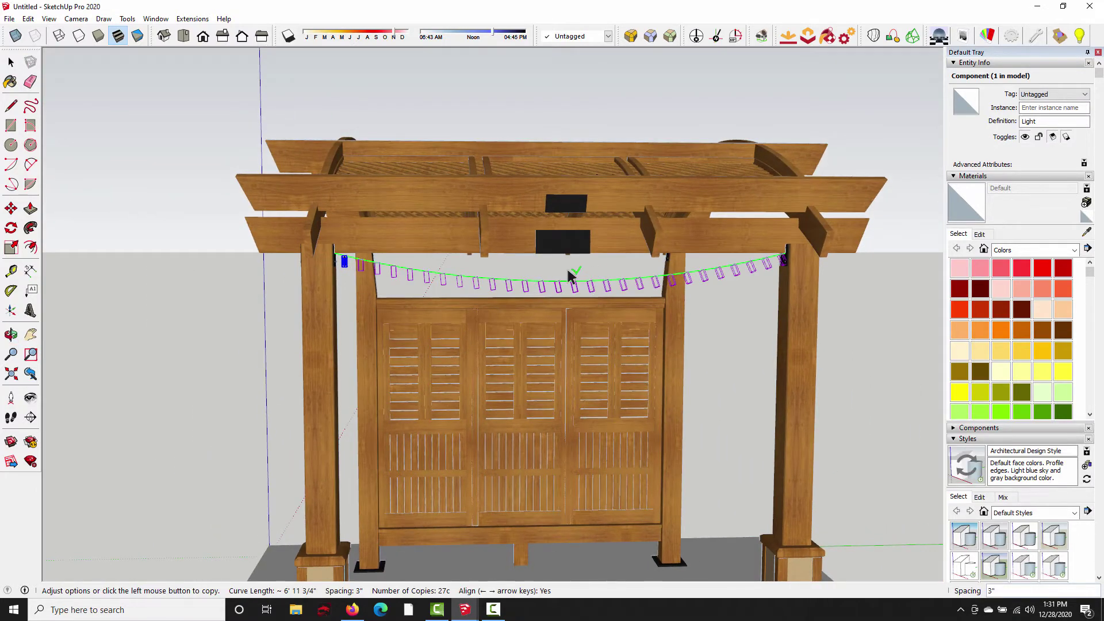
pyautogui.scroll(3, 439, 282)
pyautogui.scroll(2, 438, 282)
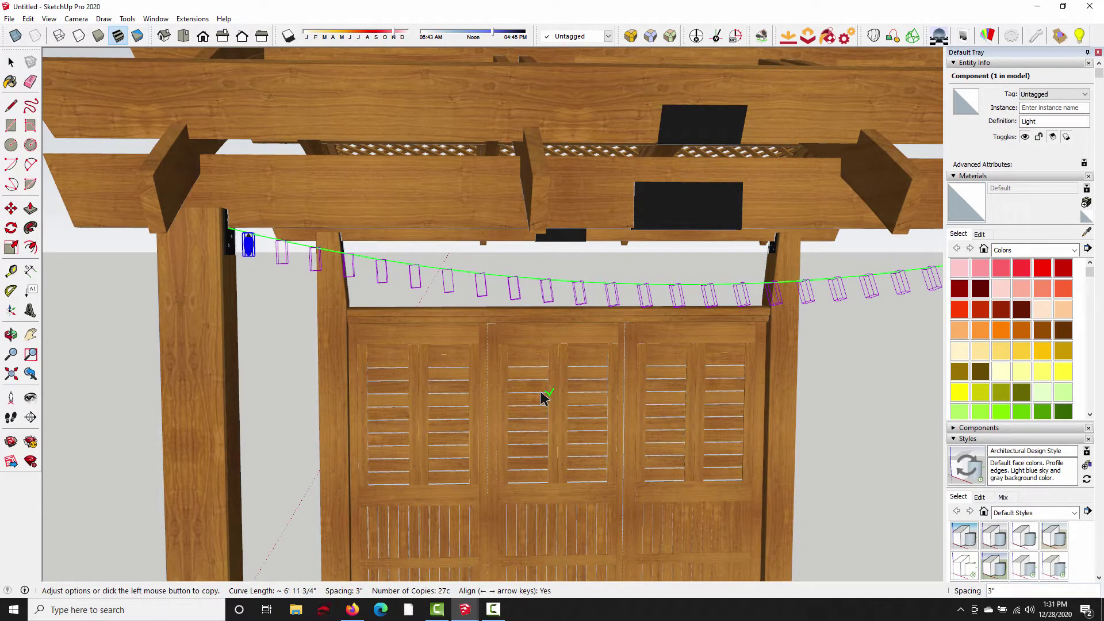
# Step: Try the bulb copies along the arc at 10-inch spacing, and as a fixed count of 5 copies
pyautogui.press('Return')
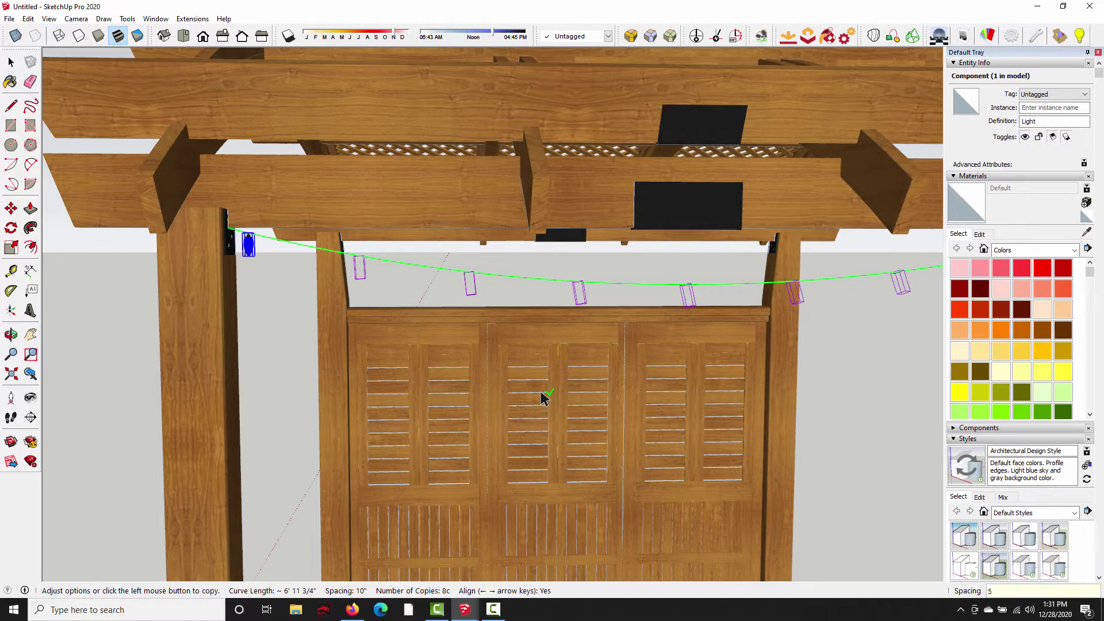
pyautogui.write('5c')
pyautogui.press('Return')
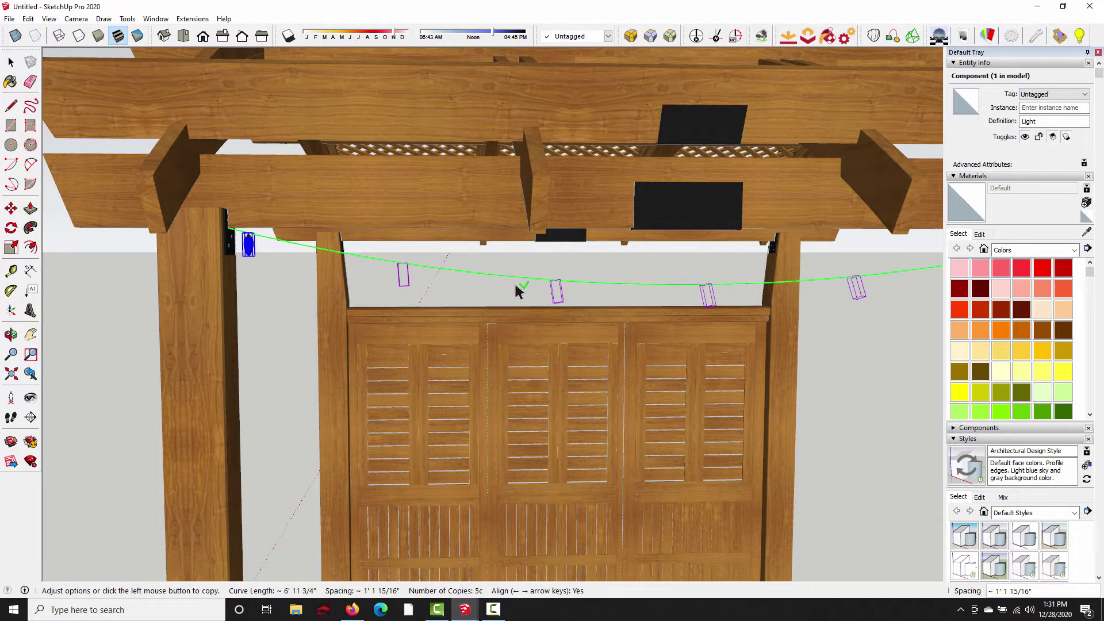
# Step: Set the bulb spacing to 4 inches and create the copies along the arc
pyautogui.write('4')
pyautogui.press('Return')
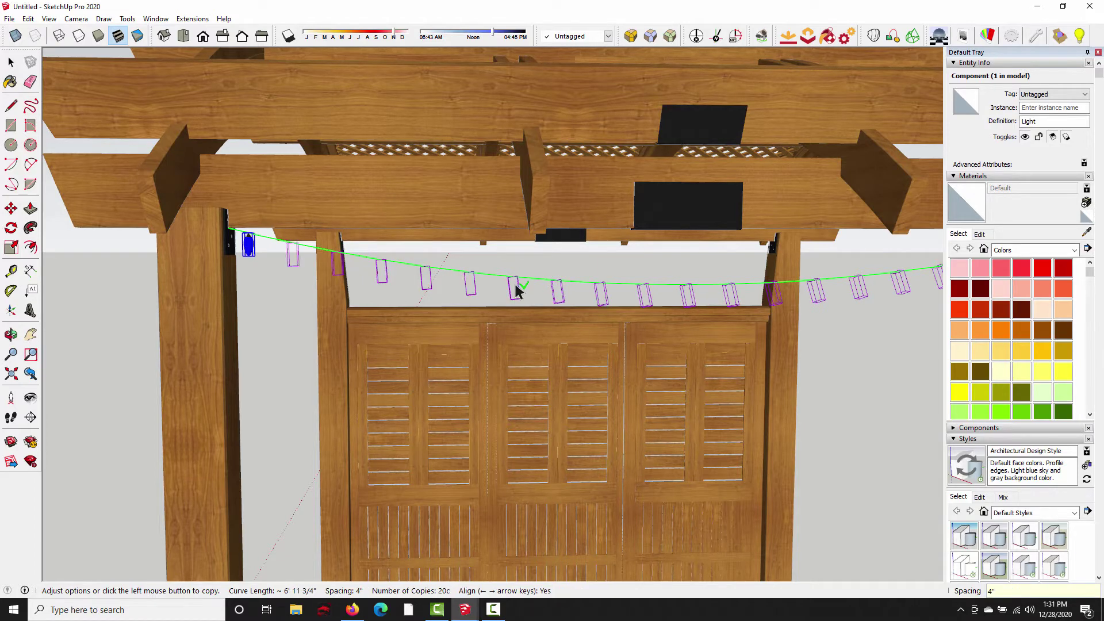
pyautogui.scroll(-3, 694, 337)
pyautogui.scroll(-1, 694, 336)
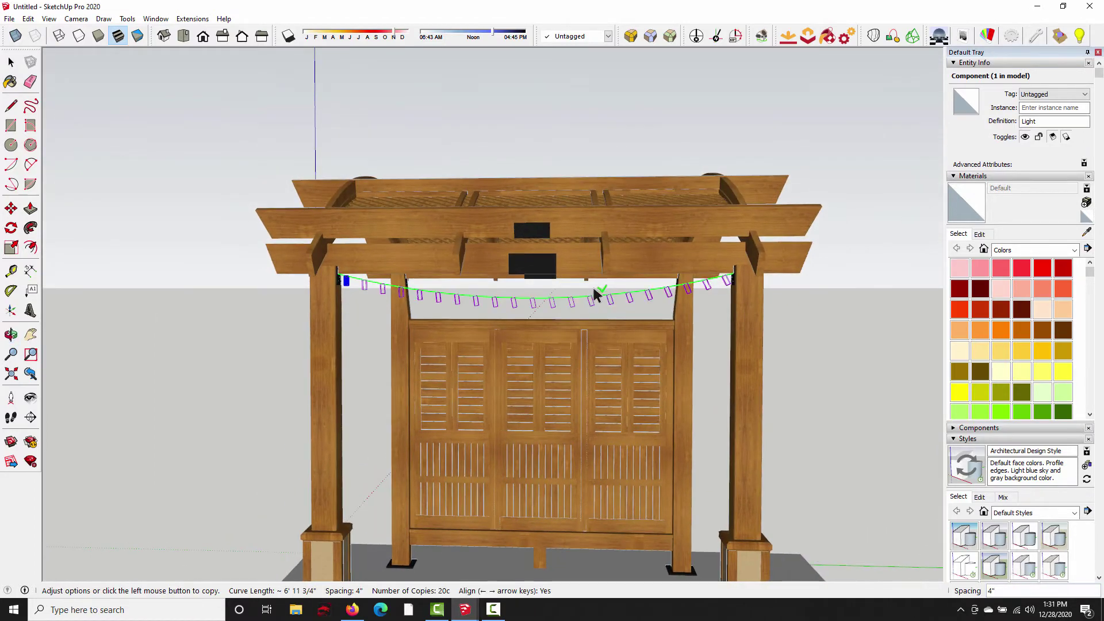
pyautogui.moveTo(584, 308)
pyautogui.mouseDown(button='middle')
pyautogui.moveTo(604, 290)
pyautogui.moveTo(570, 293)
pyautogui.mouseUp(button='middle')
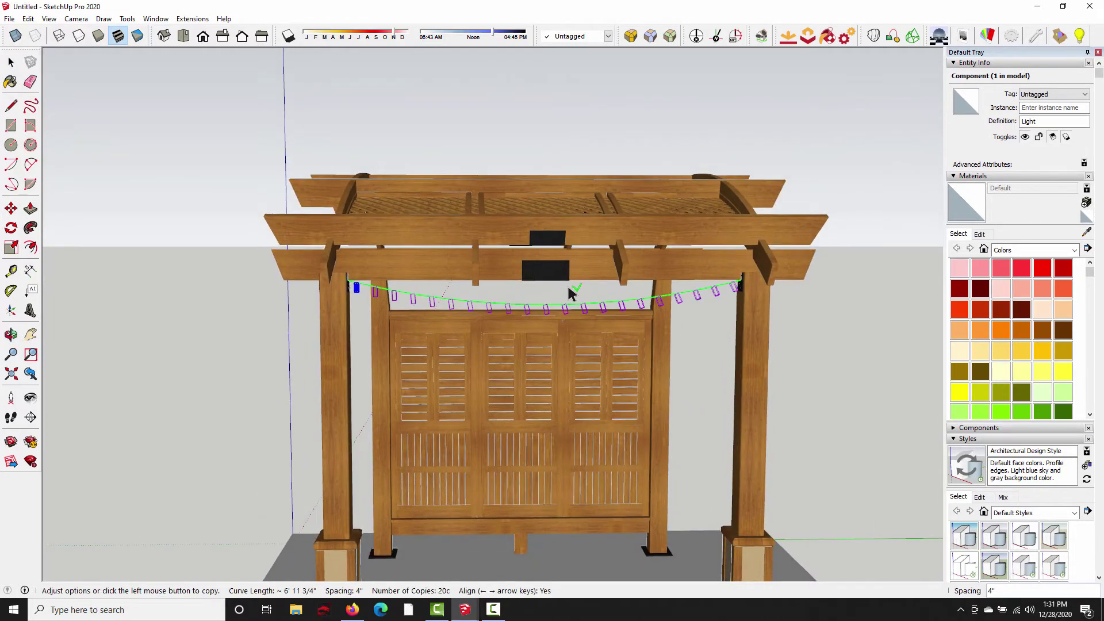
pyautogui.click(177, 192)
# Step: Leave the copy command and examine the finished string of blue bulbs beneath the pergola beam up close
pyautogui.scroll(3, 287, 293)
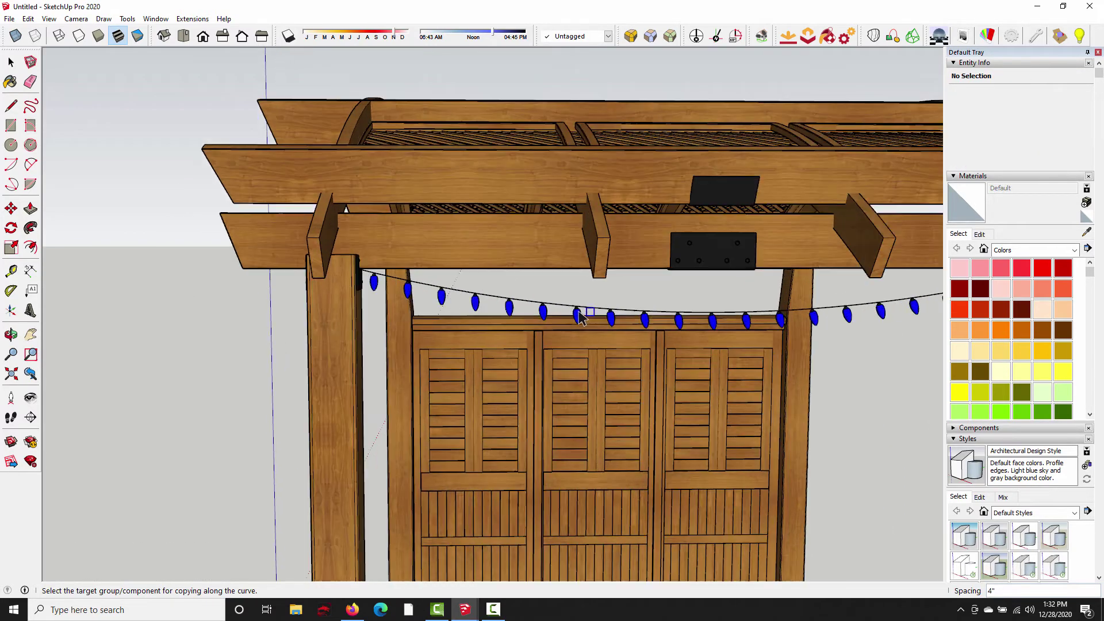
pyautogui.moveTo(580, 316); pyautogui.dragTo(166, 290, button='middle')
pyautogui.press('space')
pyautogui.moveTo(377, 298); pyautogui.dragTo(295, 224, button='middle')
pyautogui.scroll(5, 296, 224)
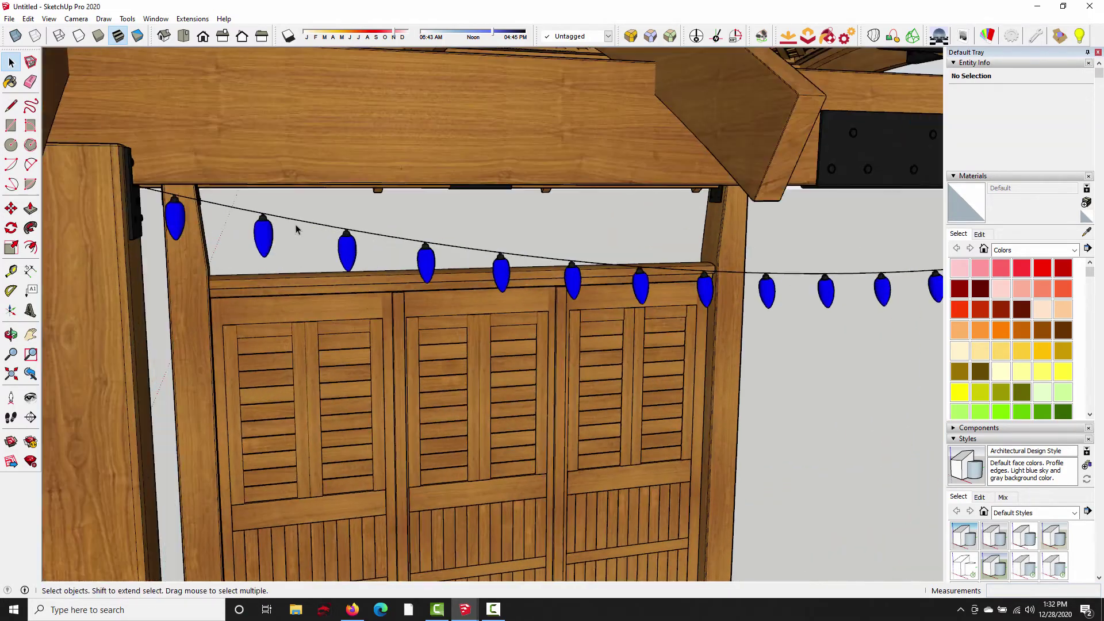
pyautogui.scroll(4, 381, 318)
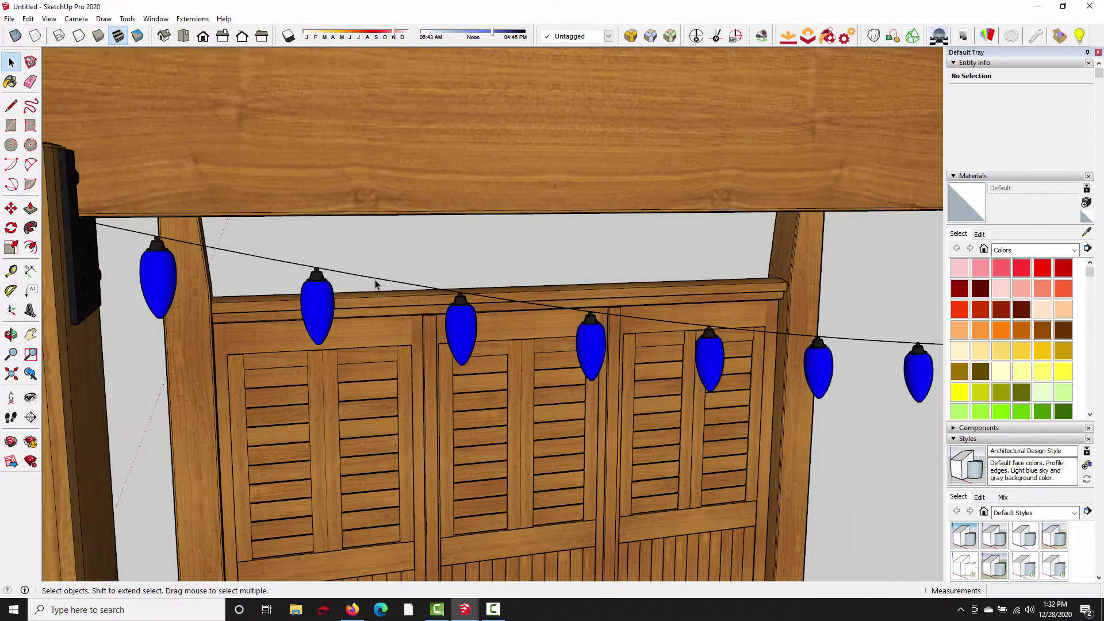
pyautogui.click(374, 279)
pyautogui.moveTo(375, 278); pyautogui.dragTo(320, 296, button='middle')
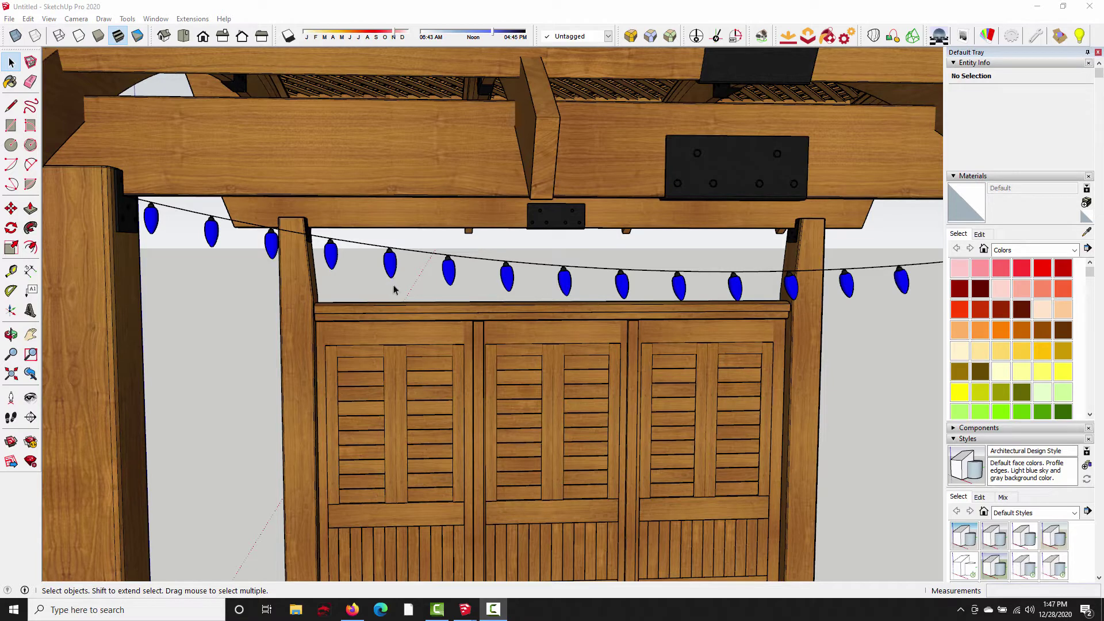
# Step: Switch back to the cabin-final-recordversion.skp model and review the decorated facade and its string lights
pyautogui.moveTo(466, 608)
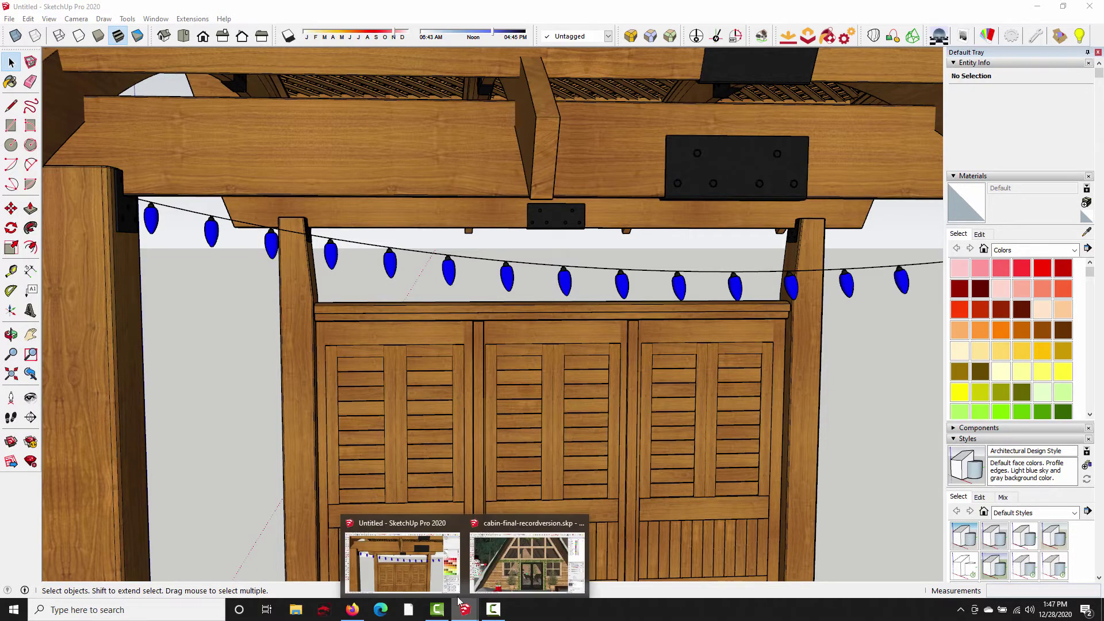
pyautogui.click(521, 558)
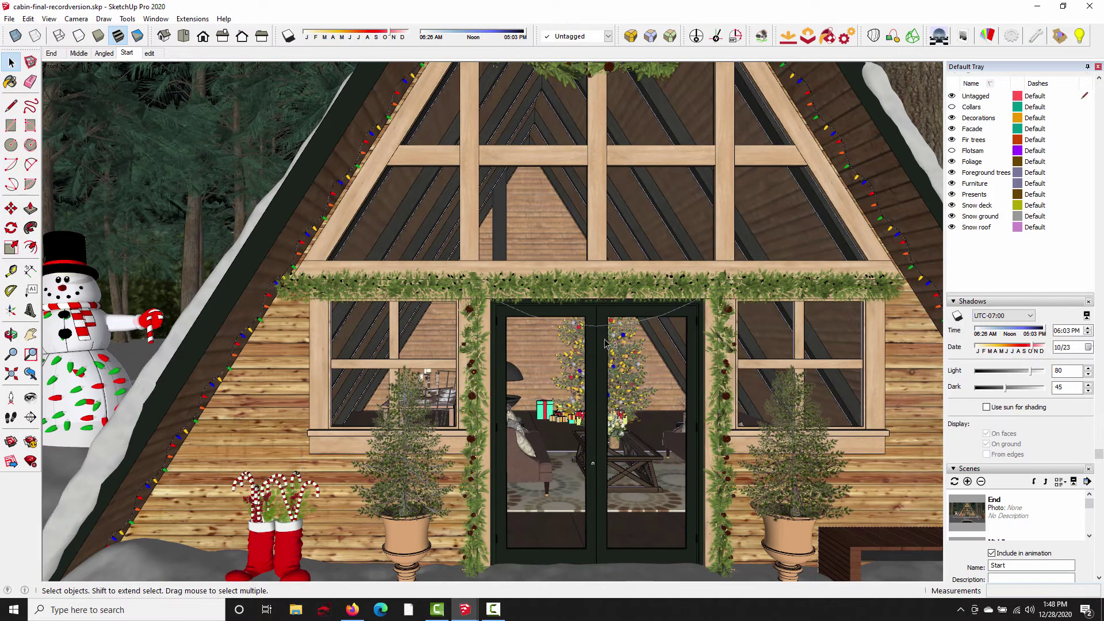
pyautogui.moveTo(605, 342); pyautogui.dragTo(580, 345, button='middle')
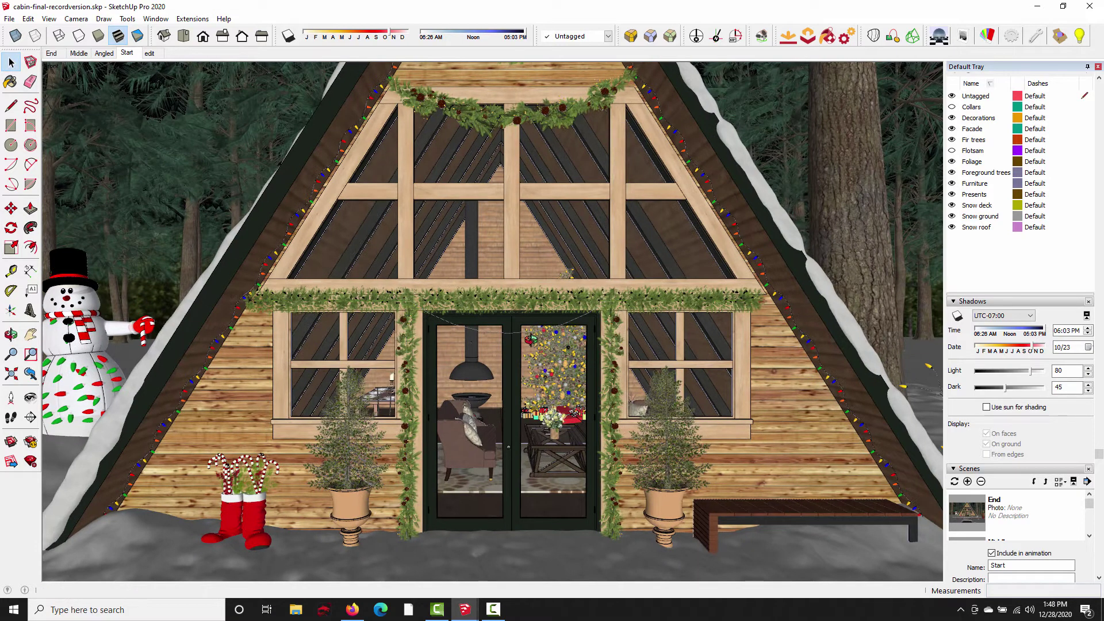
pyautogui.scroll(-2, 534, 345)
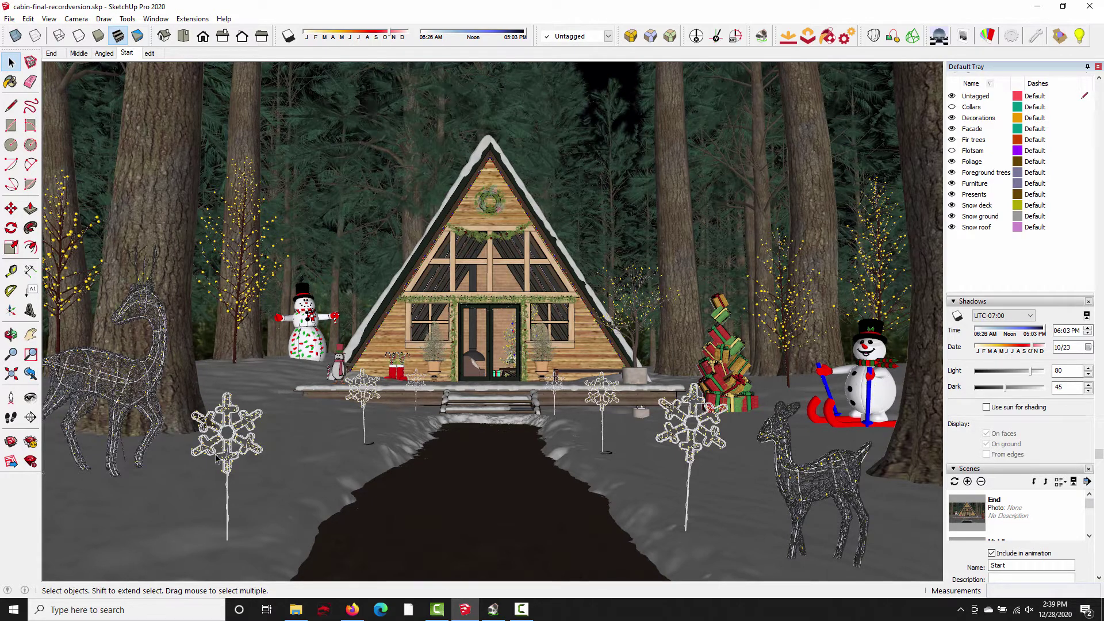
# Step: Sample the snow ground's material in the Podium Material Properties to inspect its render settings
pyautogui.click(987, 36)
pyautogui.click(202, 119)
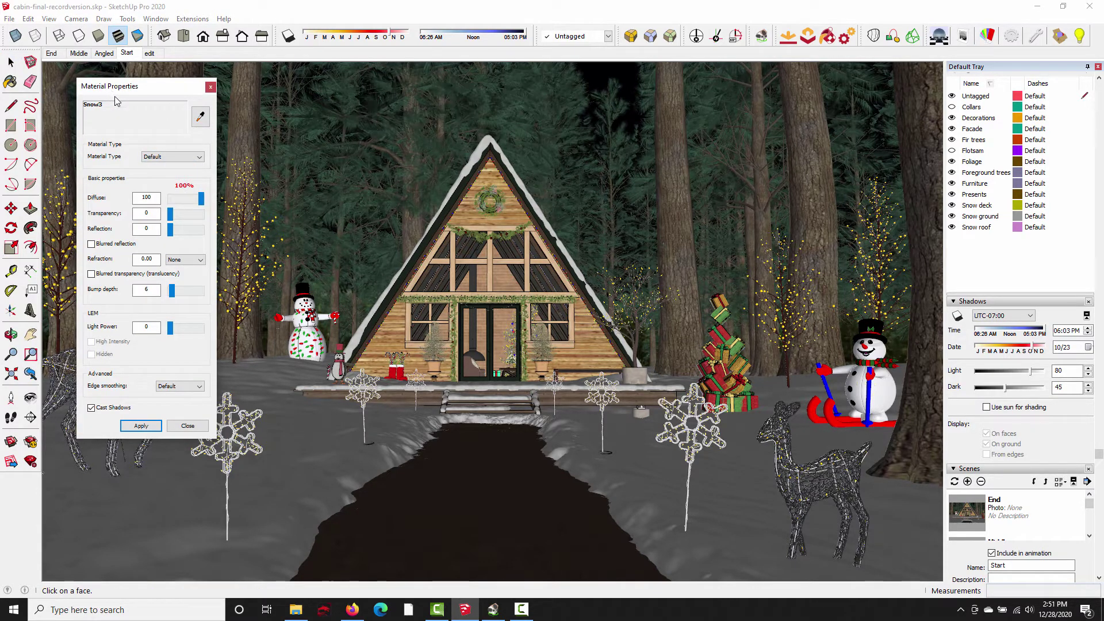
pyautogui.click(200, 117)
pyautogui.click(200, 116)
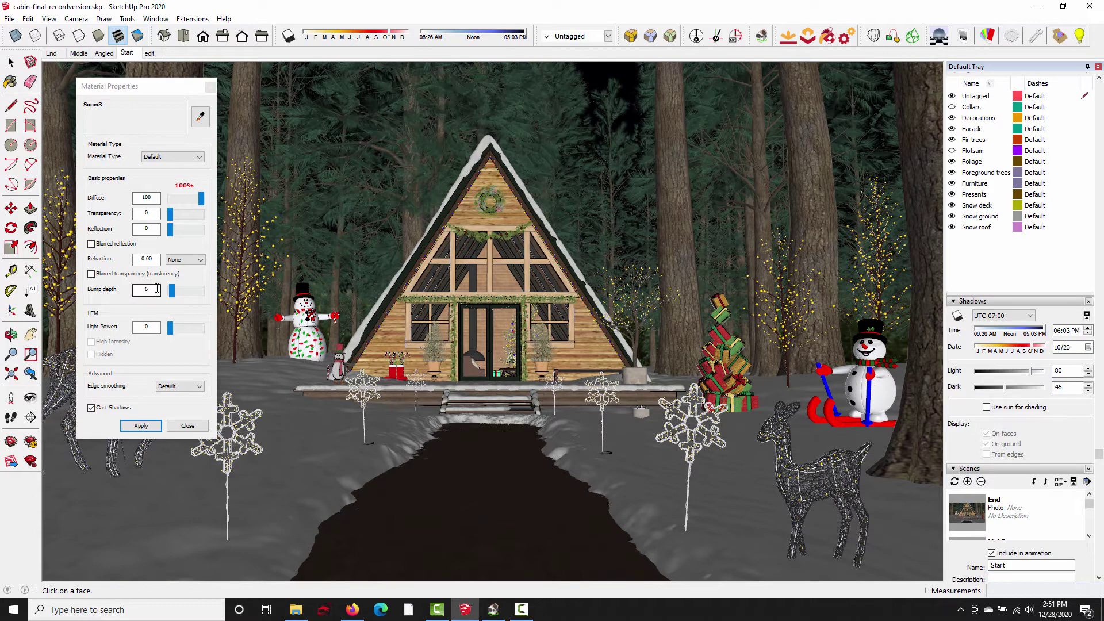
# Step: Review the Snow3 material's color and texture settings alongside its diffuse and reflection values, and close Material Properties
pyautogui.scroll(10, 989, 280)
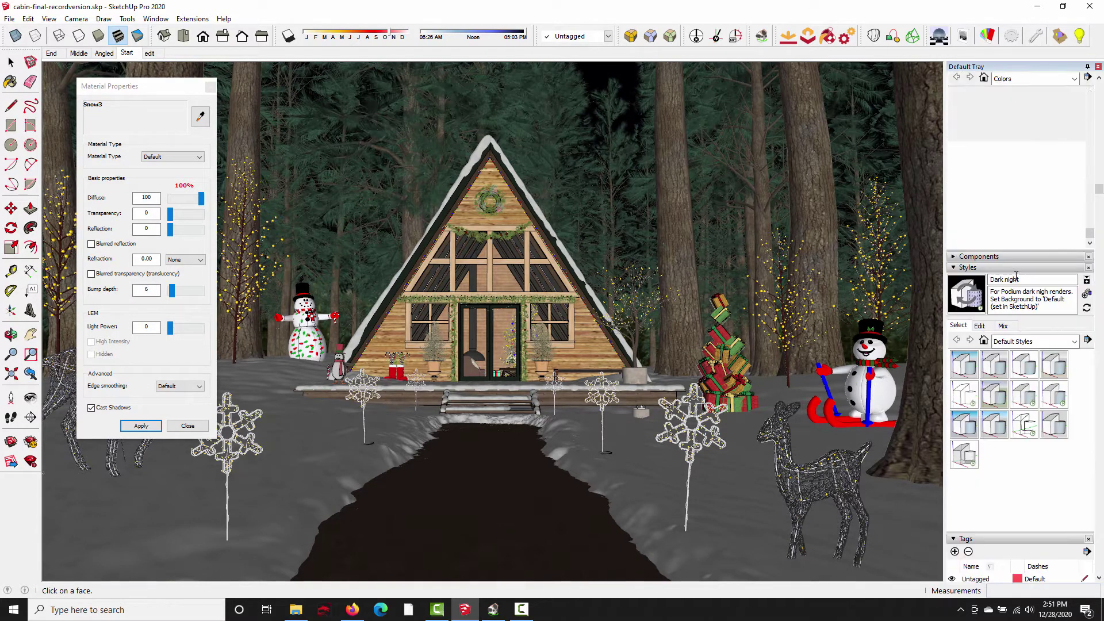
pyautogui.scroll(3, 1016, 276)
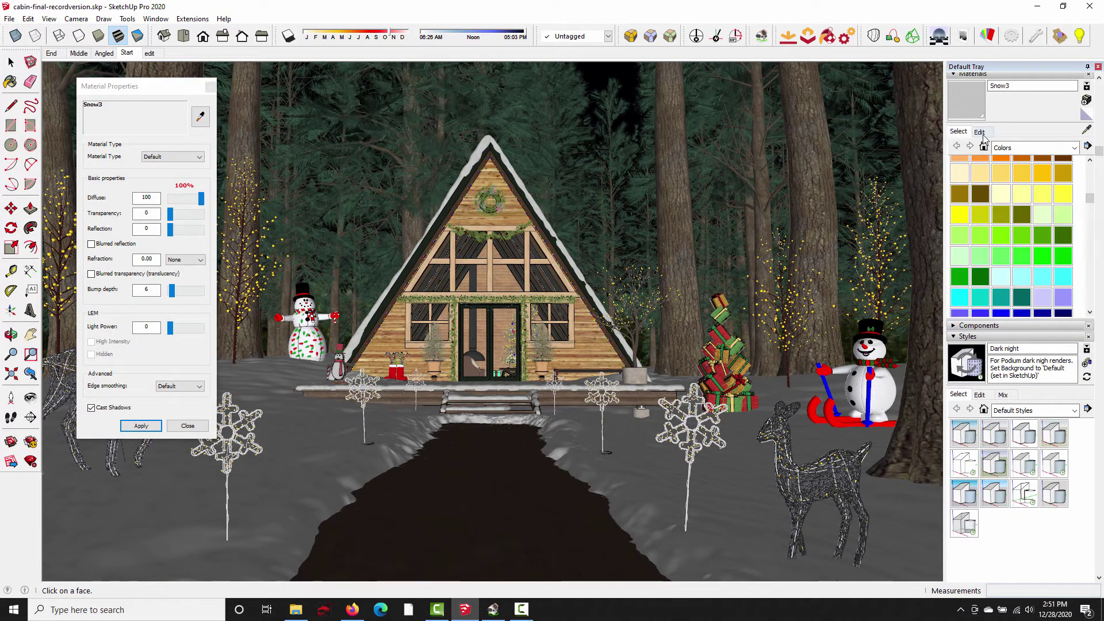
pyautogui.click(980, 133)
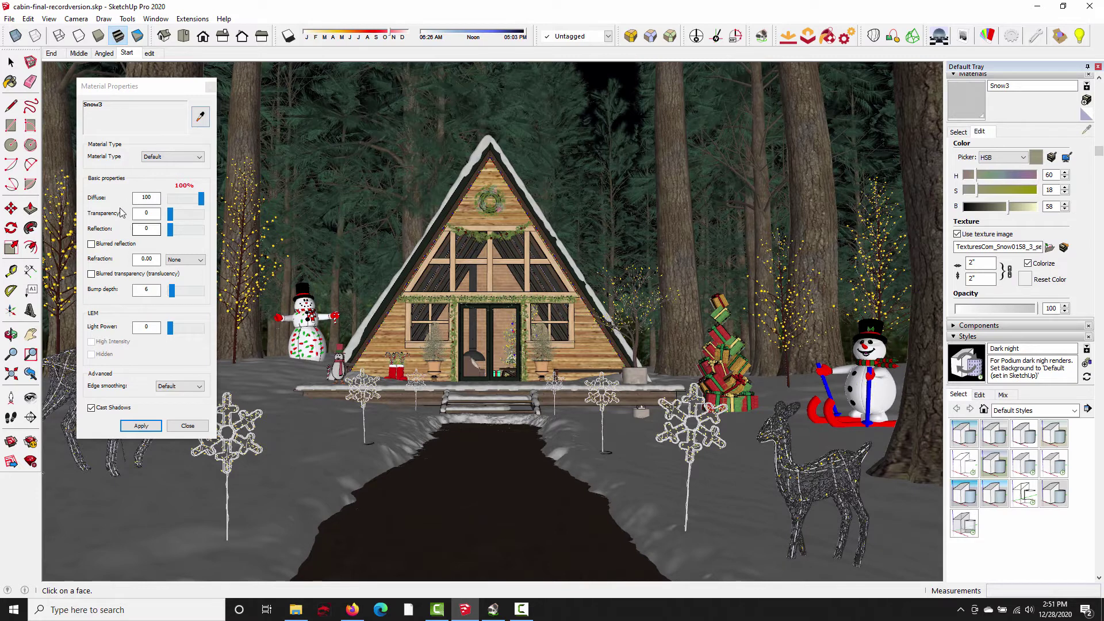
pyautogui.click(157, 198)
pyautogui.click(153, 229)
pyautogui.moveTo(184, 92); pyautogui.dragTo(206, 104)
pyautogui.click(232, 99)
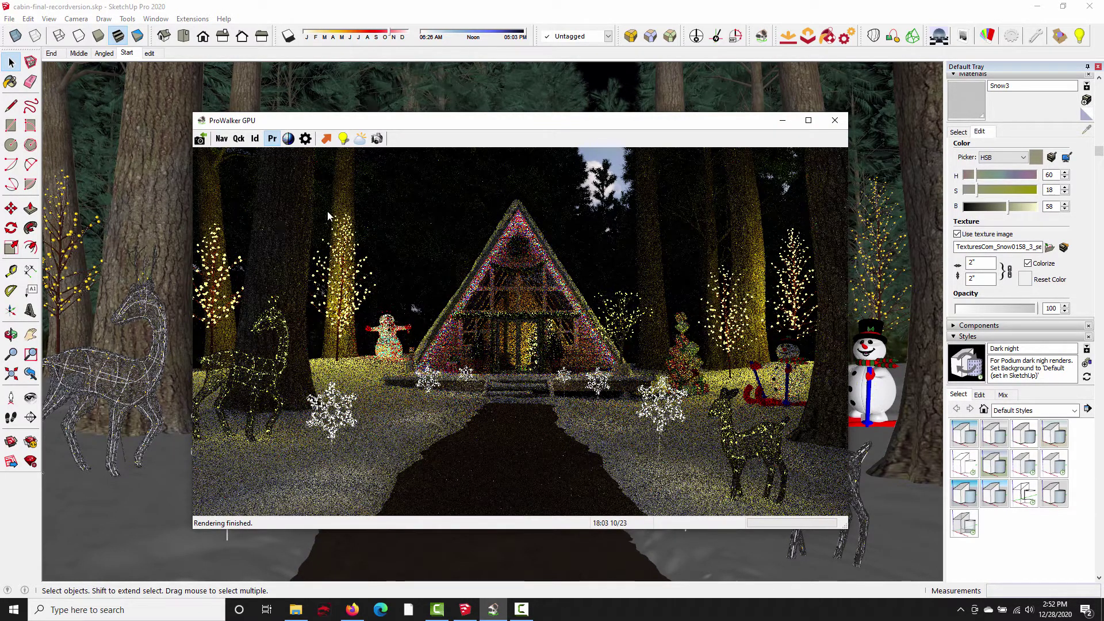
# Step: Review the termination options in the ProWalker GPU rendering settings and leave them as they are
pyautogui.moveTo(253, 123); pyautogui.dragTo(243, 122)
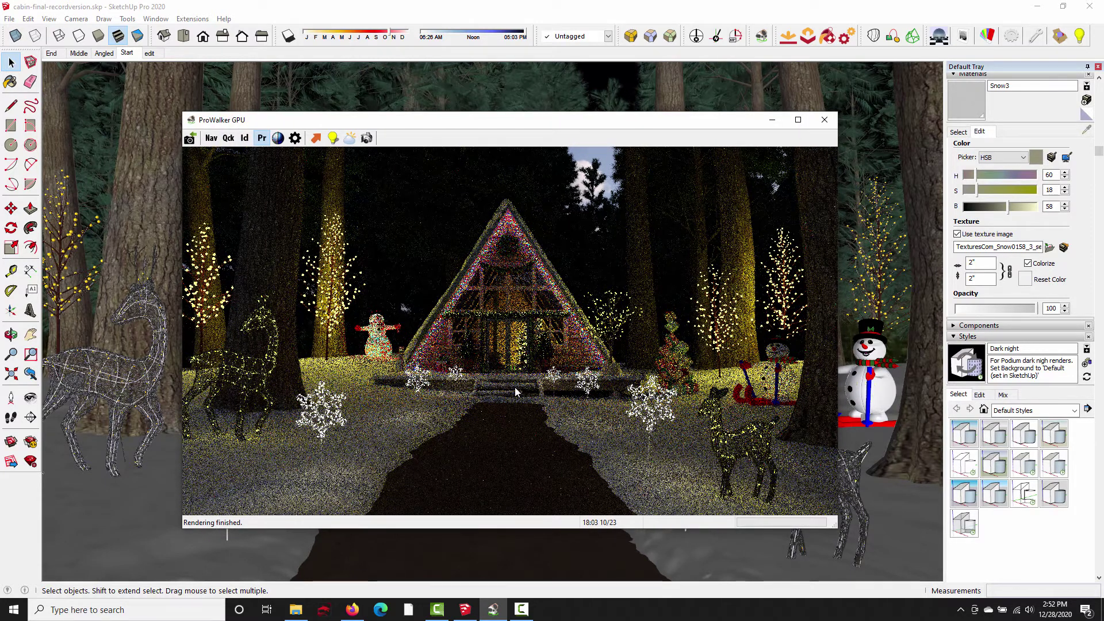
pyautogui.click(295, 138)
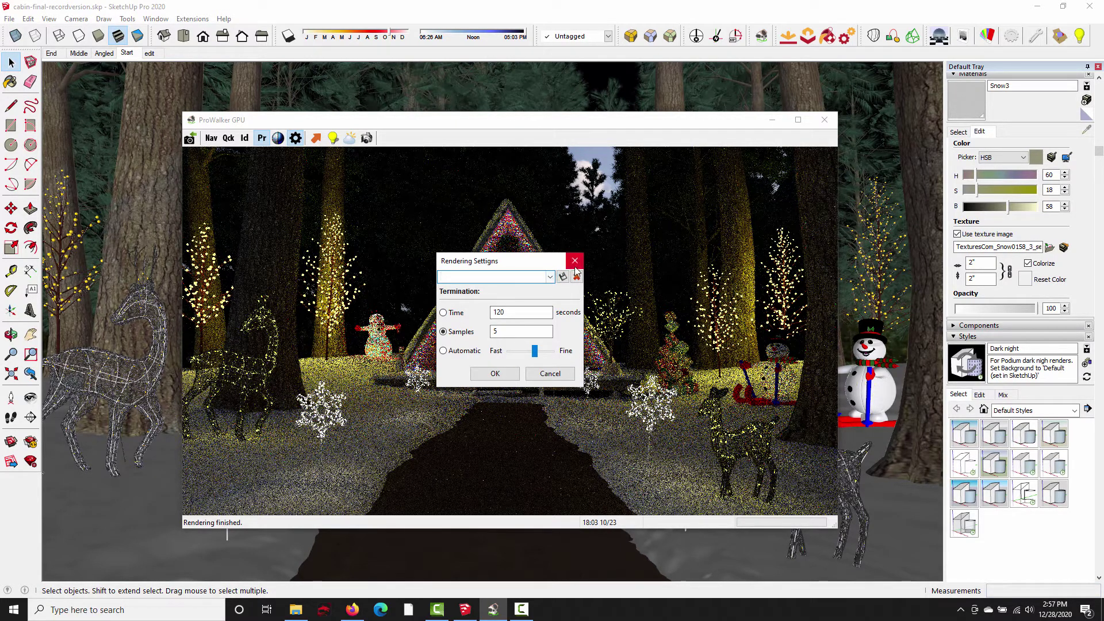
pyautogui.click(575, 262)
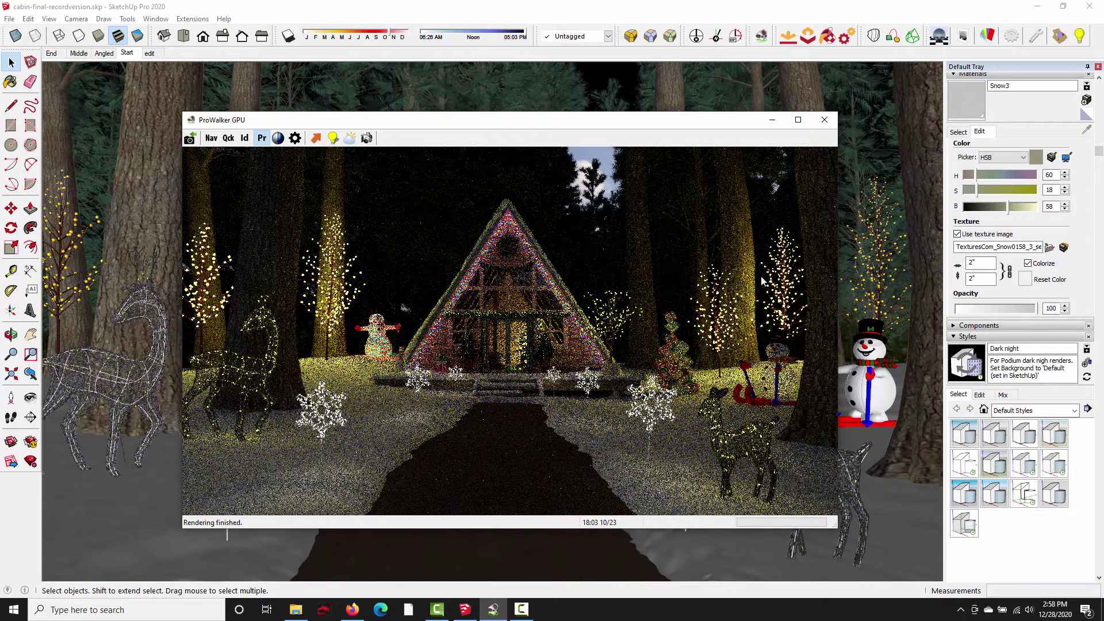
# Step: Set the render background to the Morning.hdr HDRI with a 79° offset
pyautogui.click(349, 138)
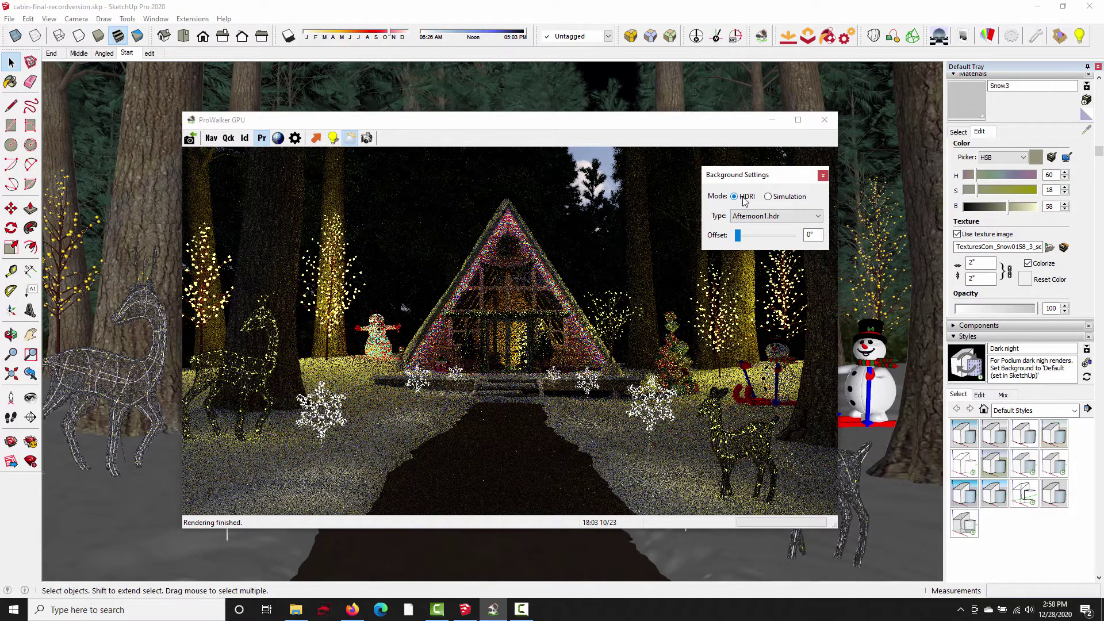
pyautogui.click(788, 217)
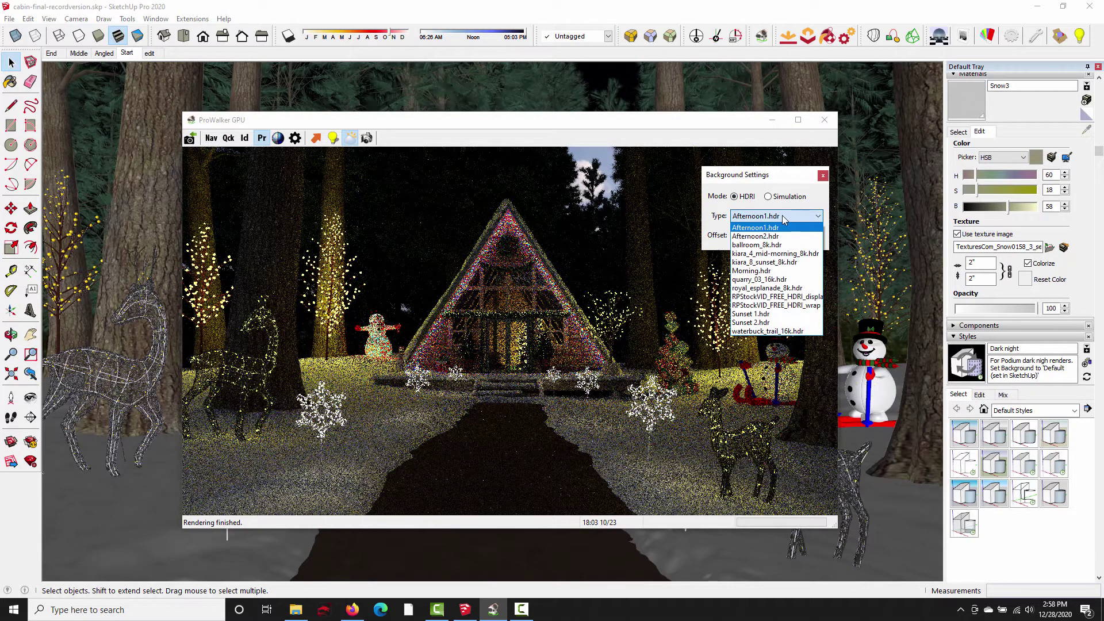
pyautogui.click(766, 271)
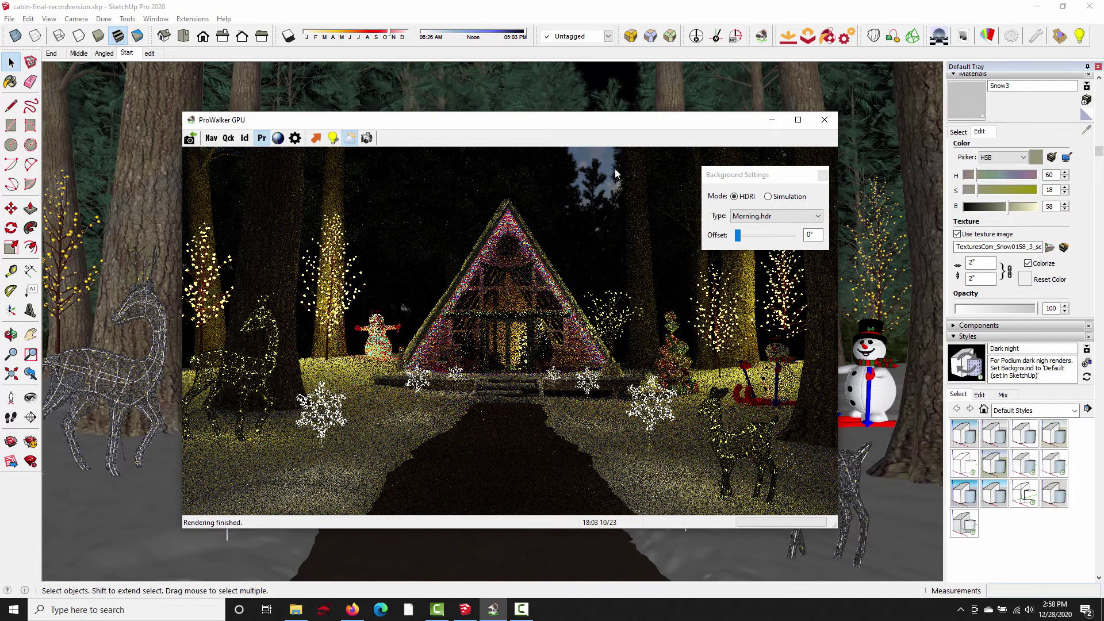
pyautogui.click(812, 234)
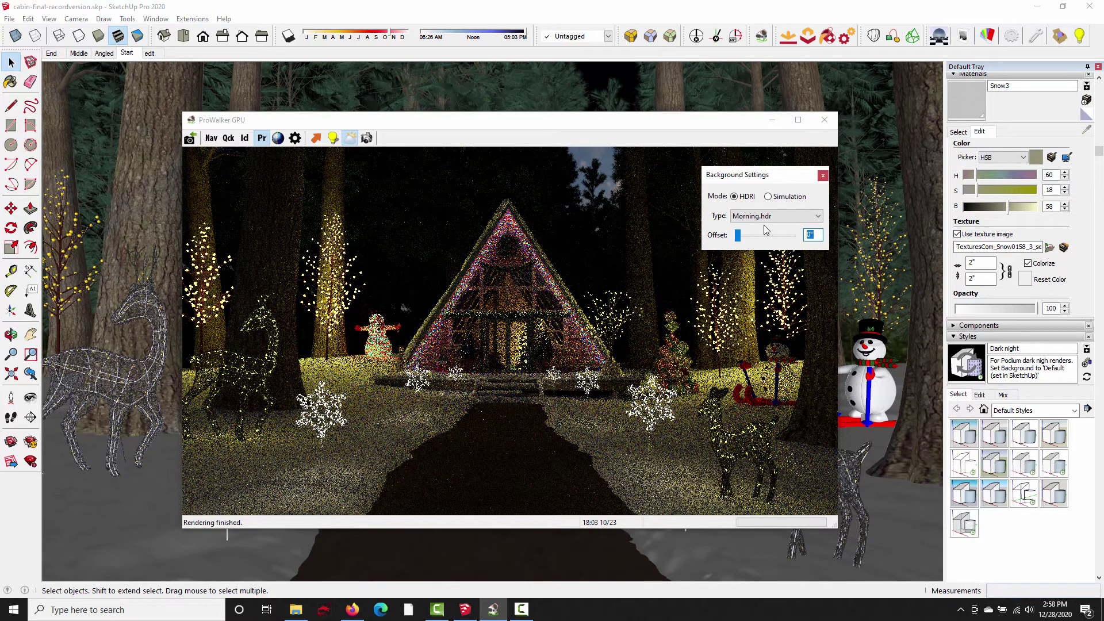
pyautogui.click(695, 282)
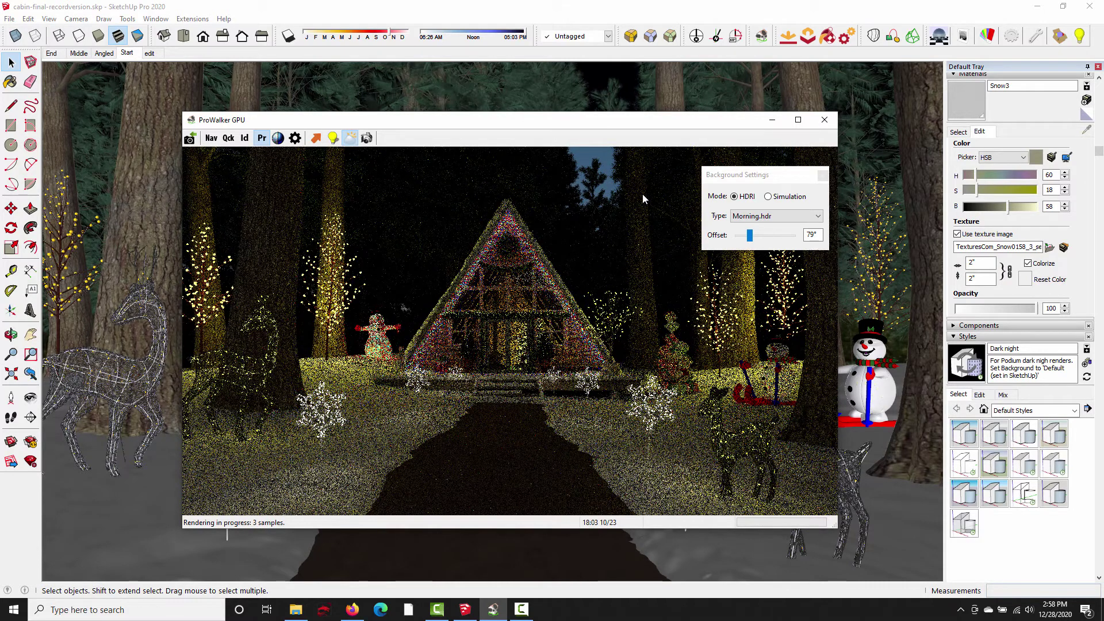
pyautogui.click(823, 179)
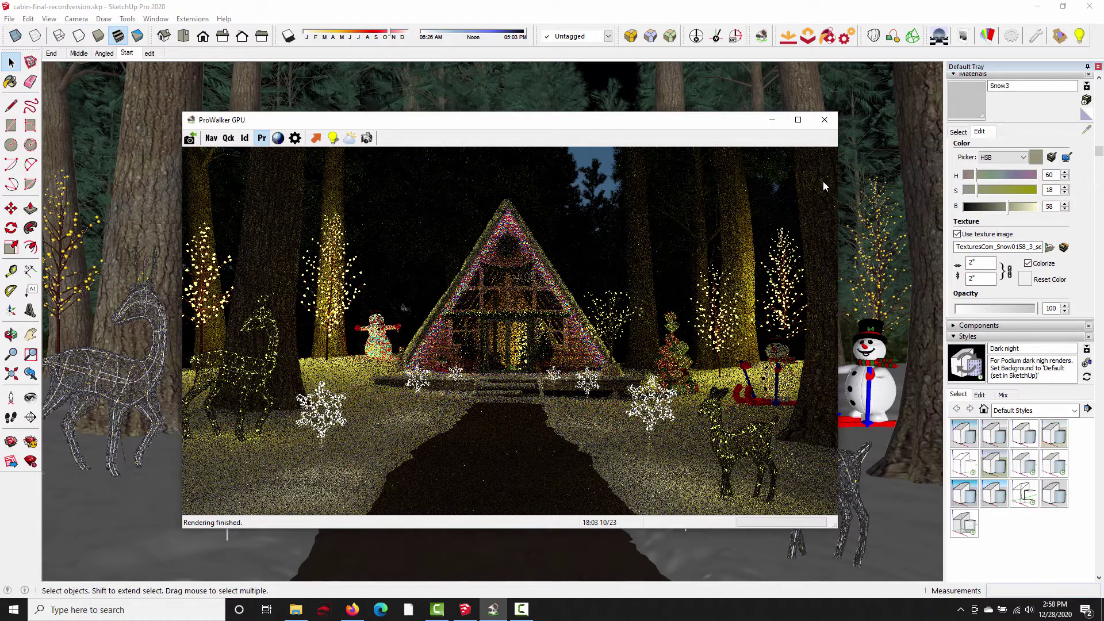
# Step: Set the physical light intensity to 0.4 in the Lighting/Tone Map settings, keeping those settings clear of the render preview
pyautogui.click(332, 138)
pyautogui.moveTo(814, 165); pyautogui.dragTo(695, 178)
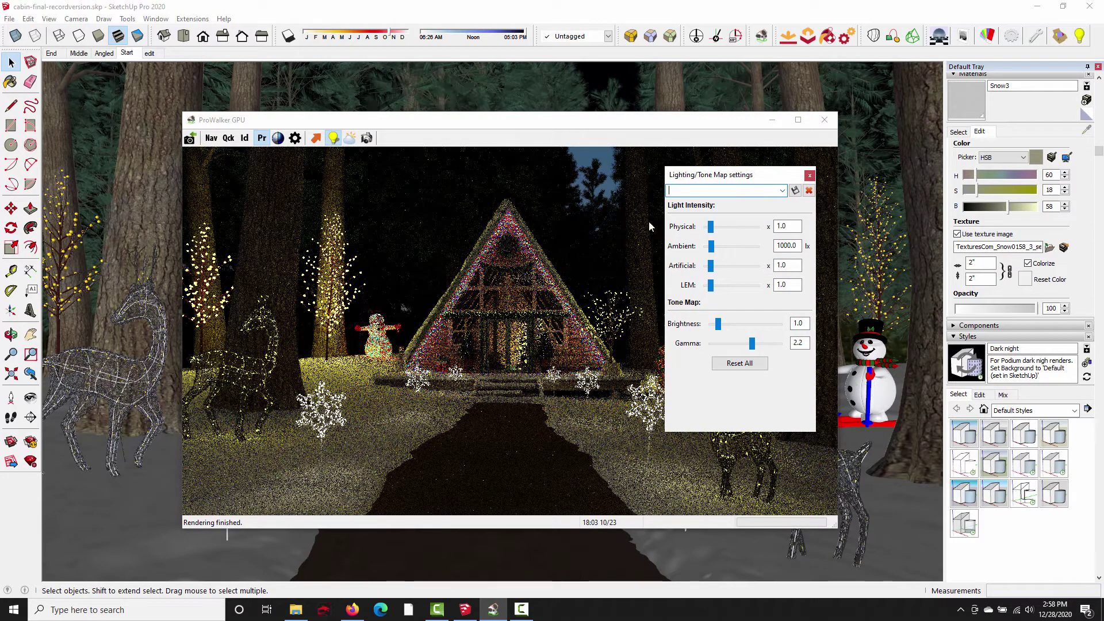
pyautogui.press('Tab')
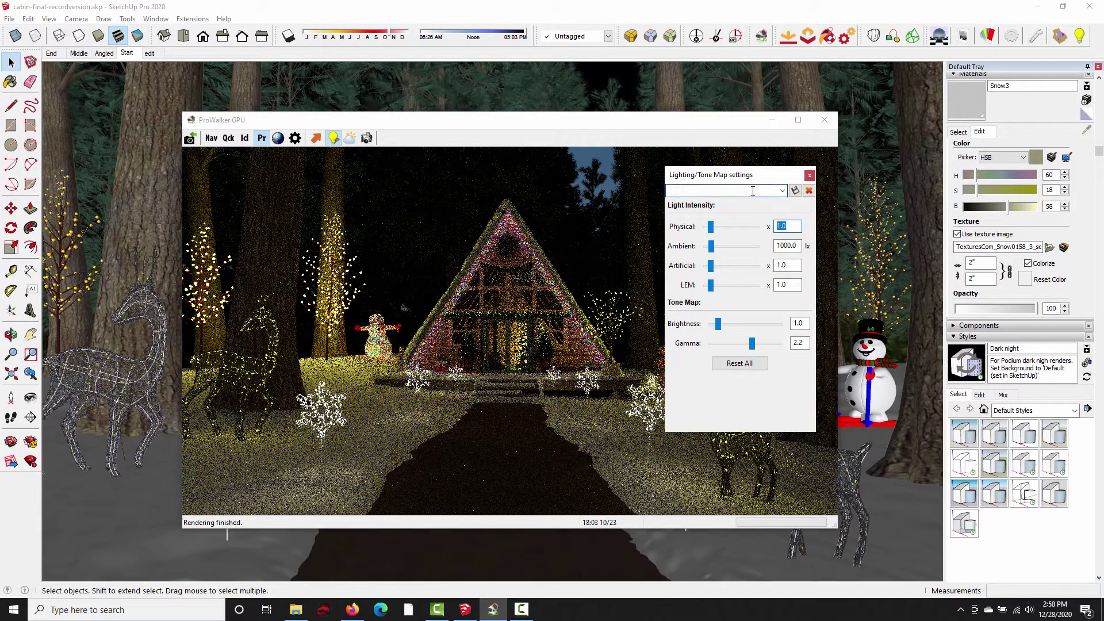
pyautogui.write('0.4')
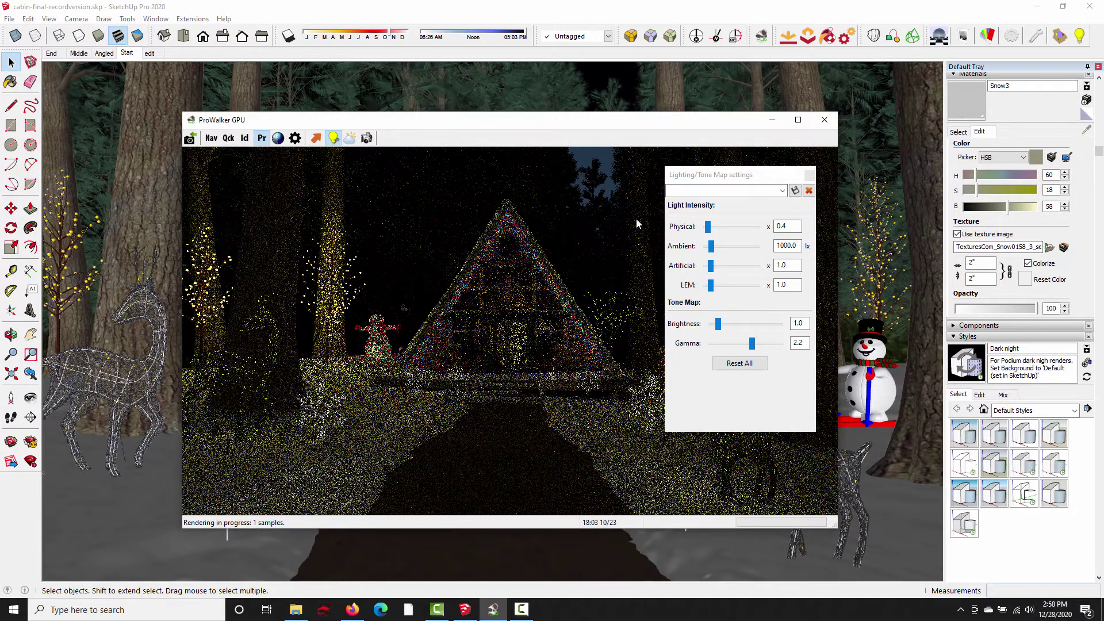
pyautogui.moveTo(707, 177); pyautogui.dragTo(736, 154)
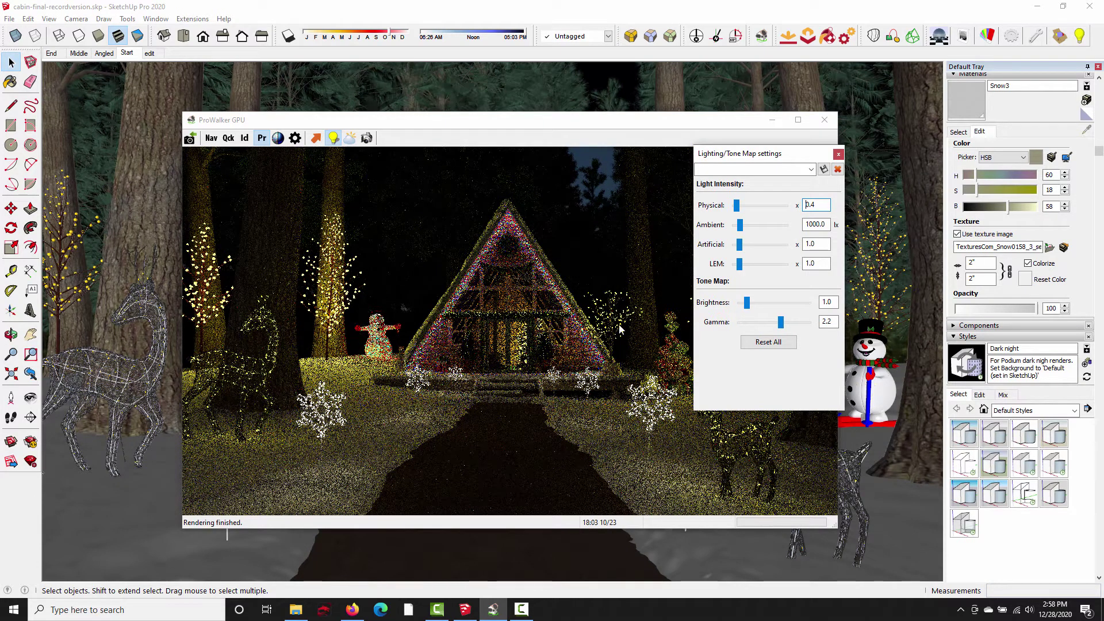
pyautogui.moveTo(744, 154); pyautogui.dragTo(892, 177)
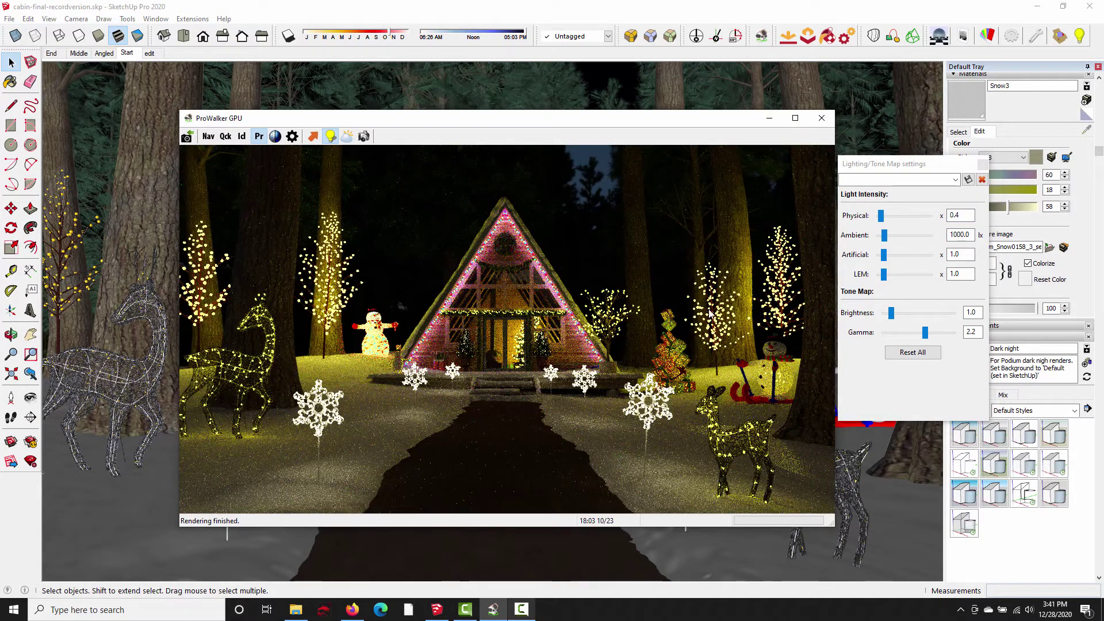
# Step: Try the LEM light intensity at 0.1 and at 1.9 in the render preview
pyautogui.moveTo(884, 275); pyautogui.dragTo(878, 275)
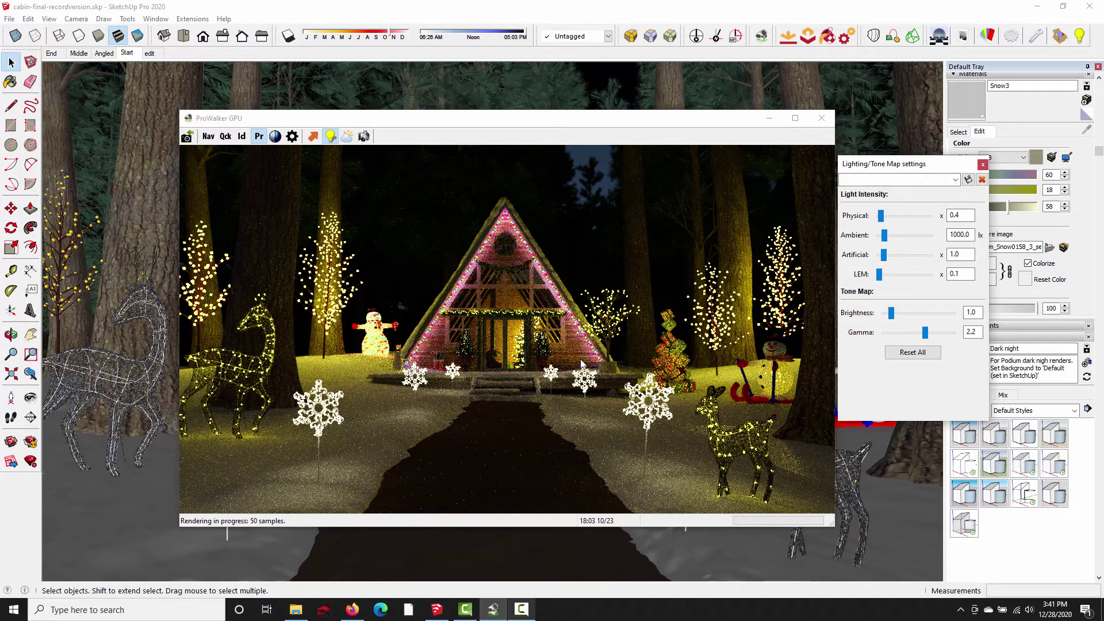
pyautogui.click(514, 338)
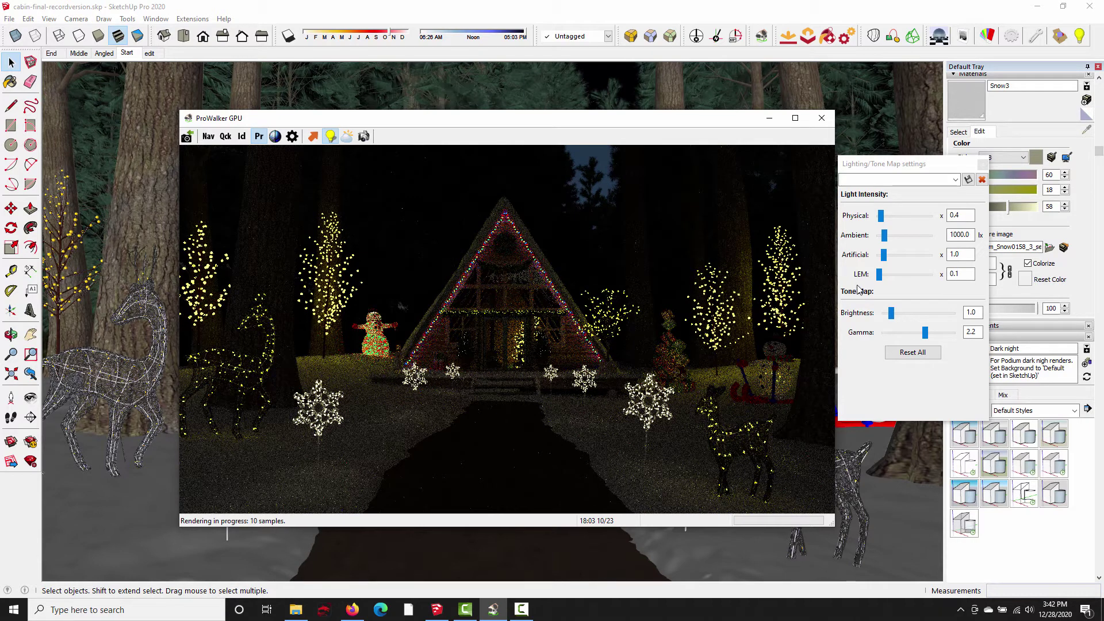
pyautogui.moveTo(879, 274); pyautogui.dragTo(888, 274)
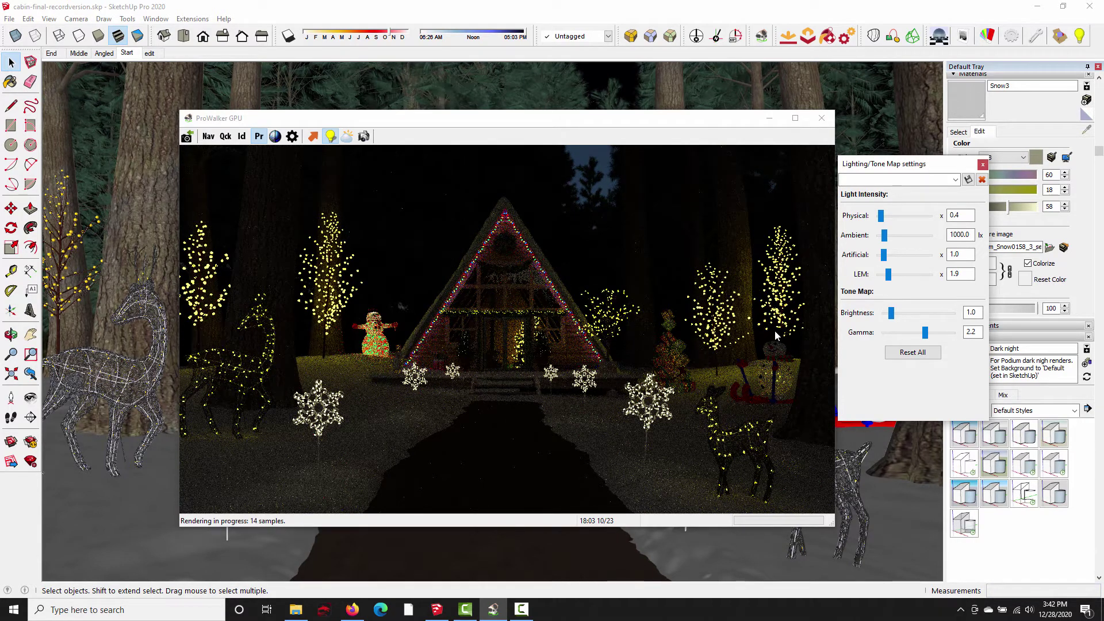
pyautogui.click(491, 353)
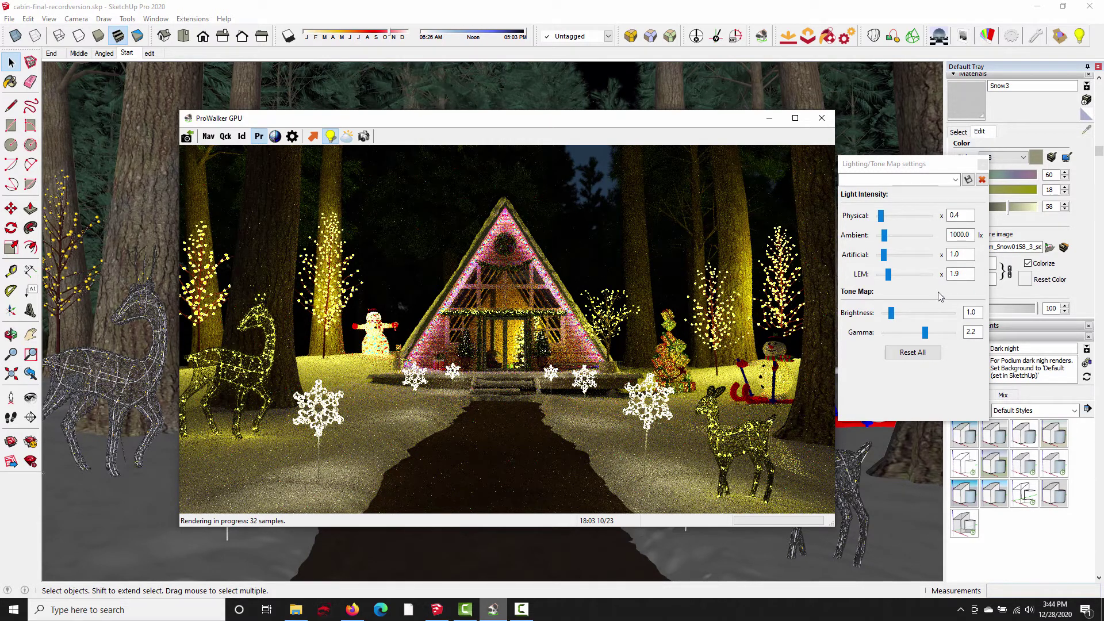
# Step: Set the LEM light intensity to 0.5
pyautogui.moveTo(968, 274); pyautogui.dragTo(910, 275)
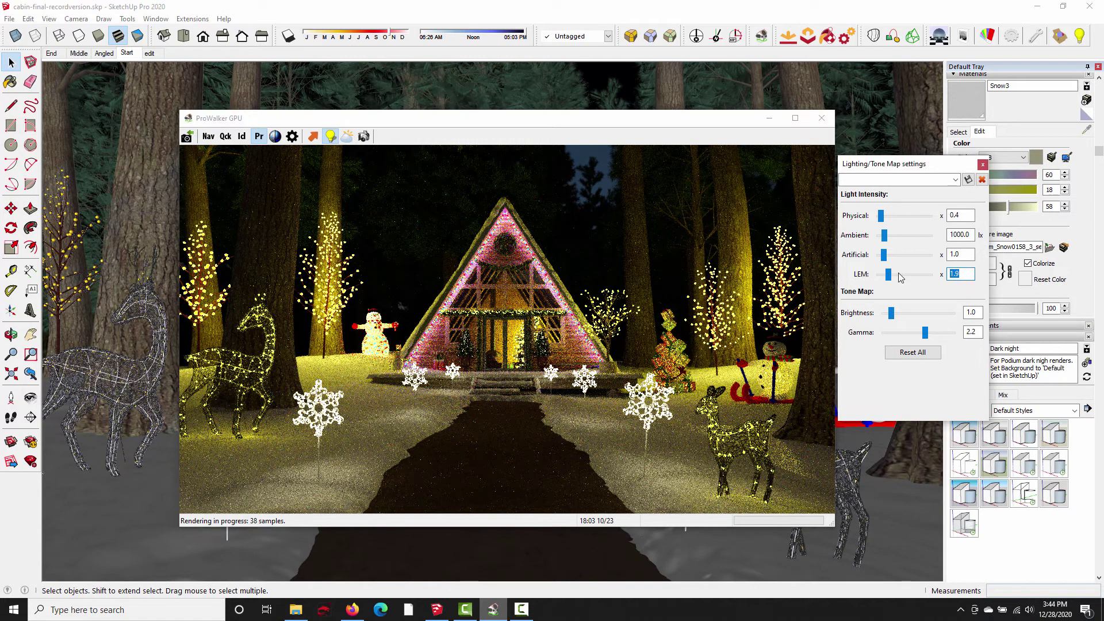
pyautogui.press('BackSpace')
pyautogui.press('Return')
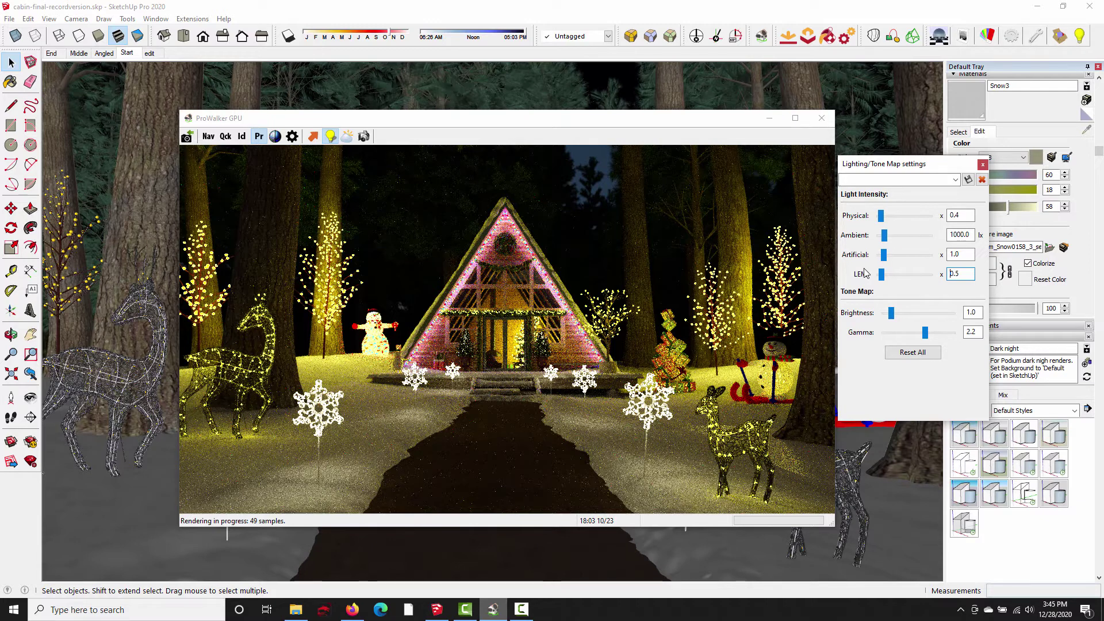
pyautogui.click(573, 340)
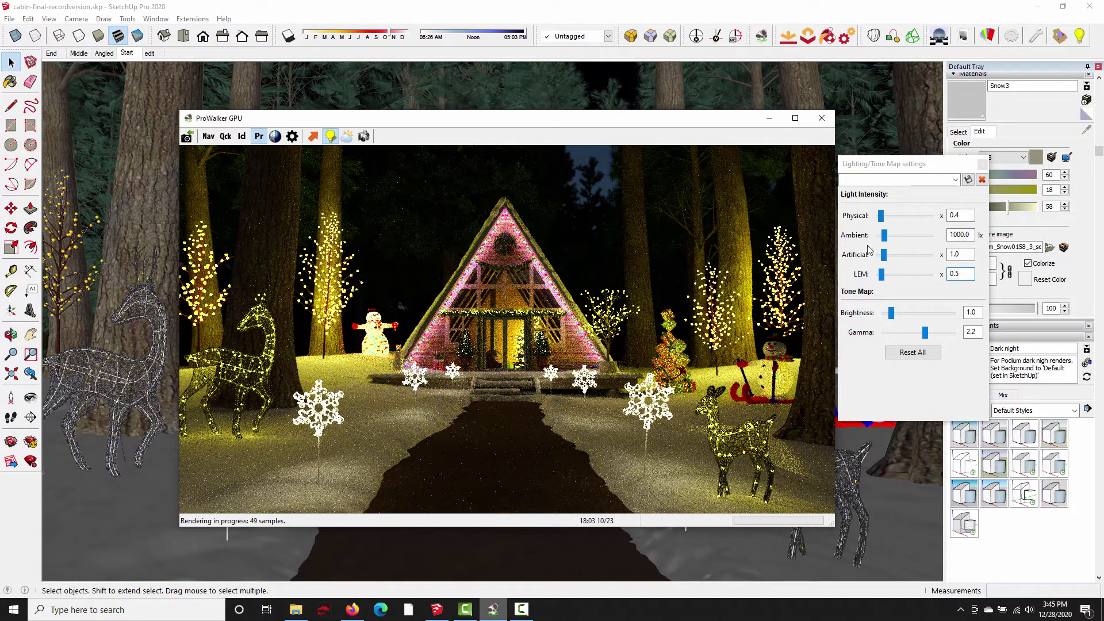
pyautogui.click(966, 217)
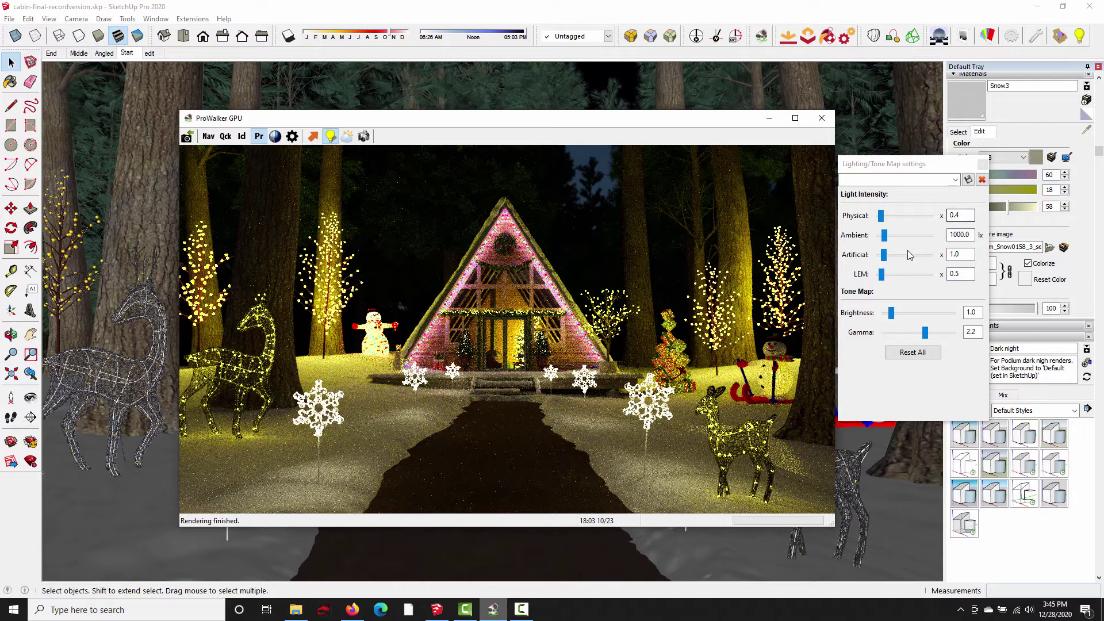
pyautogui.click(971, 275)
pyautogui.press('Return')
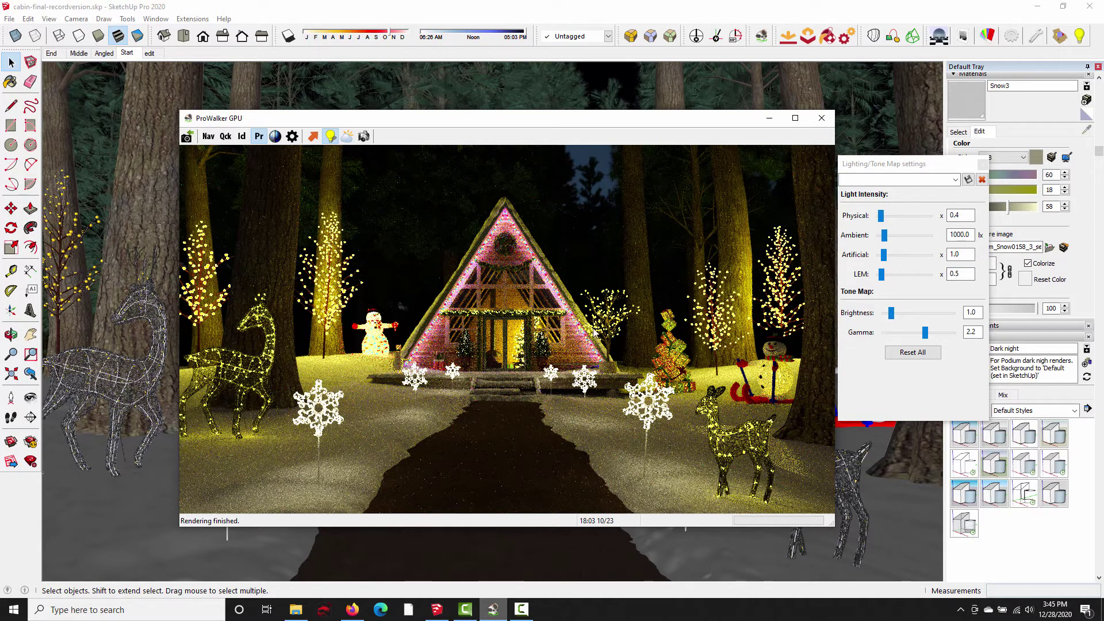
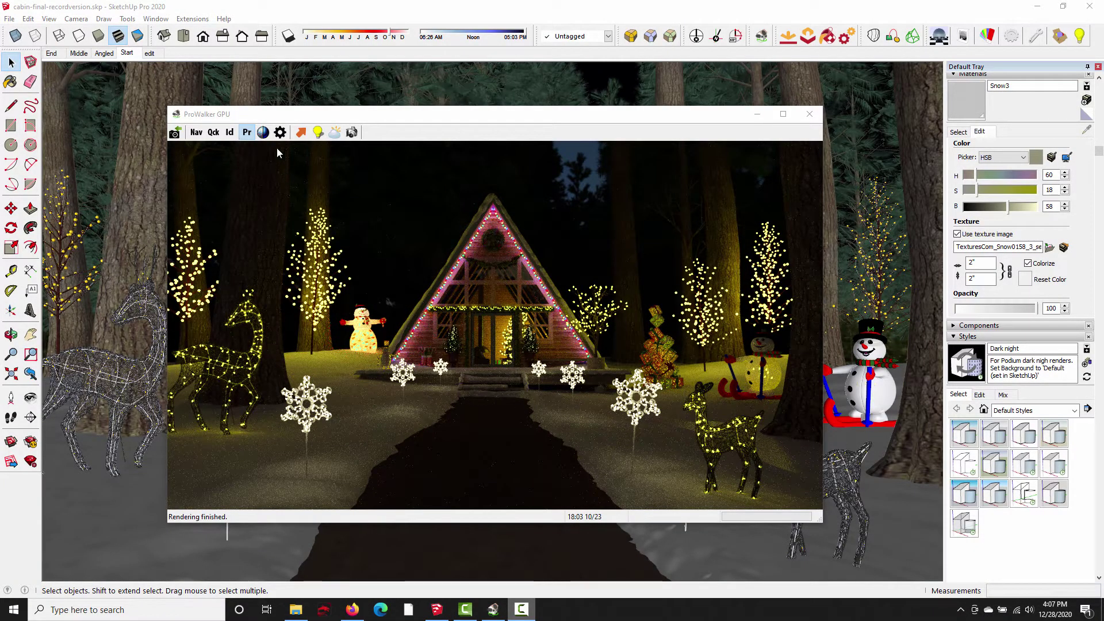
# Step: Check the sample limit in the rendering settings without changing it, and apply denoising to the finished render
pyautogui.click(280, 132)
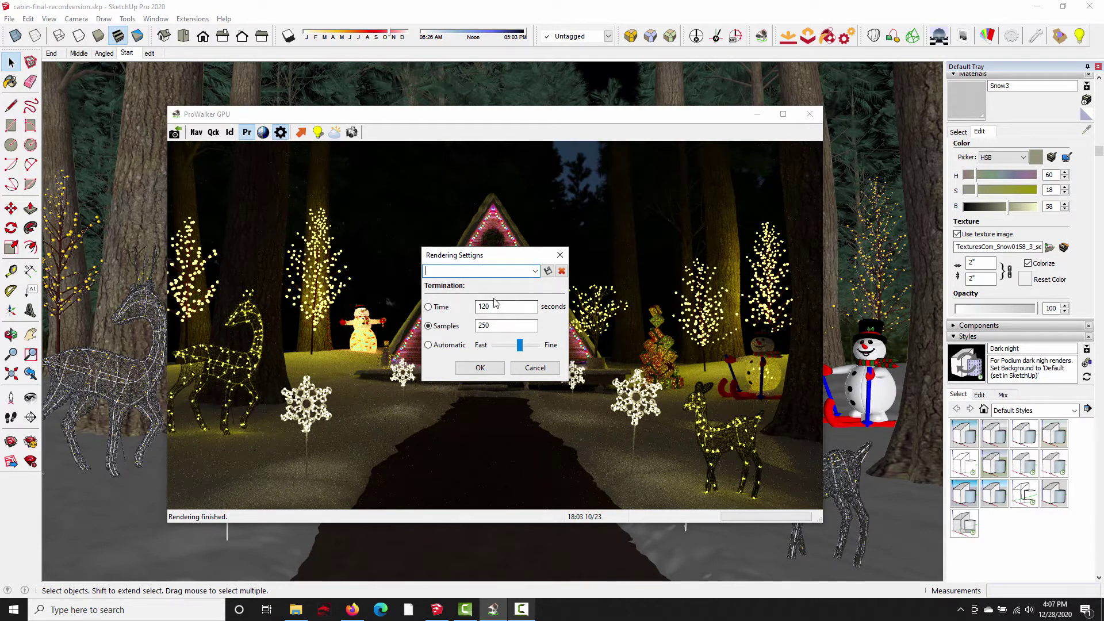
pyautogui.moveTo(490, 261); pyautogui.dragTo(305, 180)
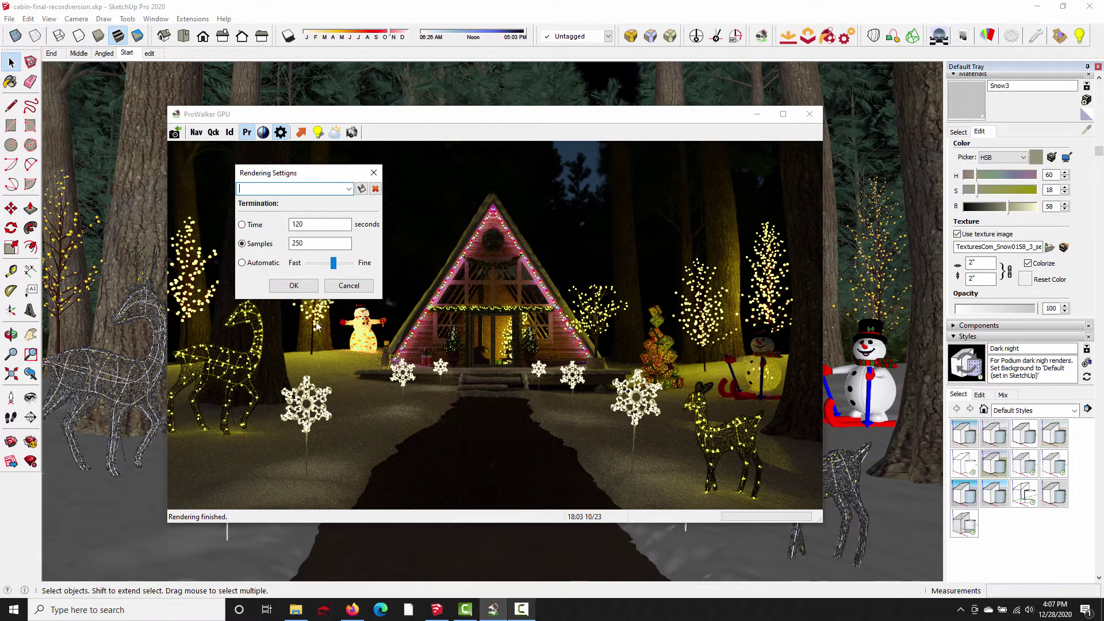
pyautogui.doubleClick(310, 243)
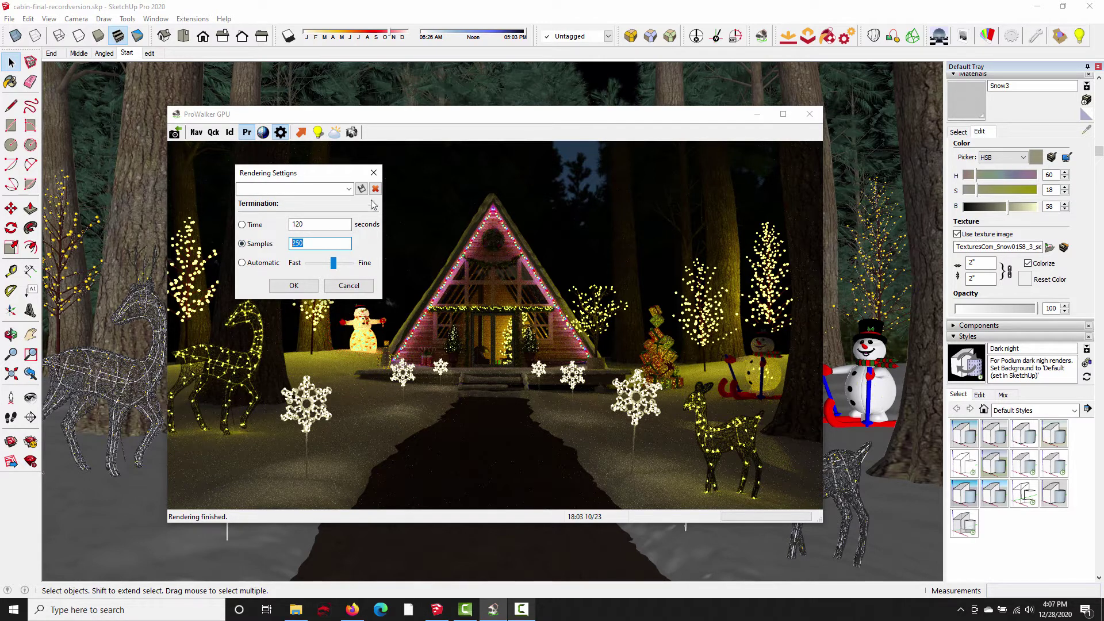
pyautogui.click(378, 178)
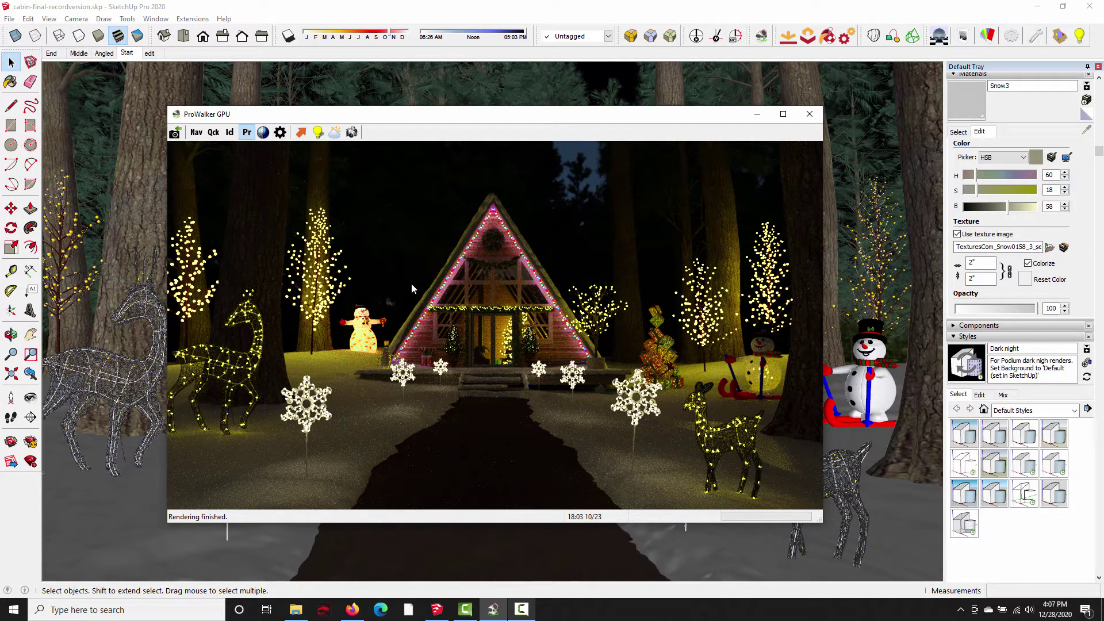
pyautogui.click(263, 132)
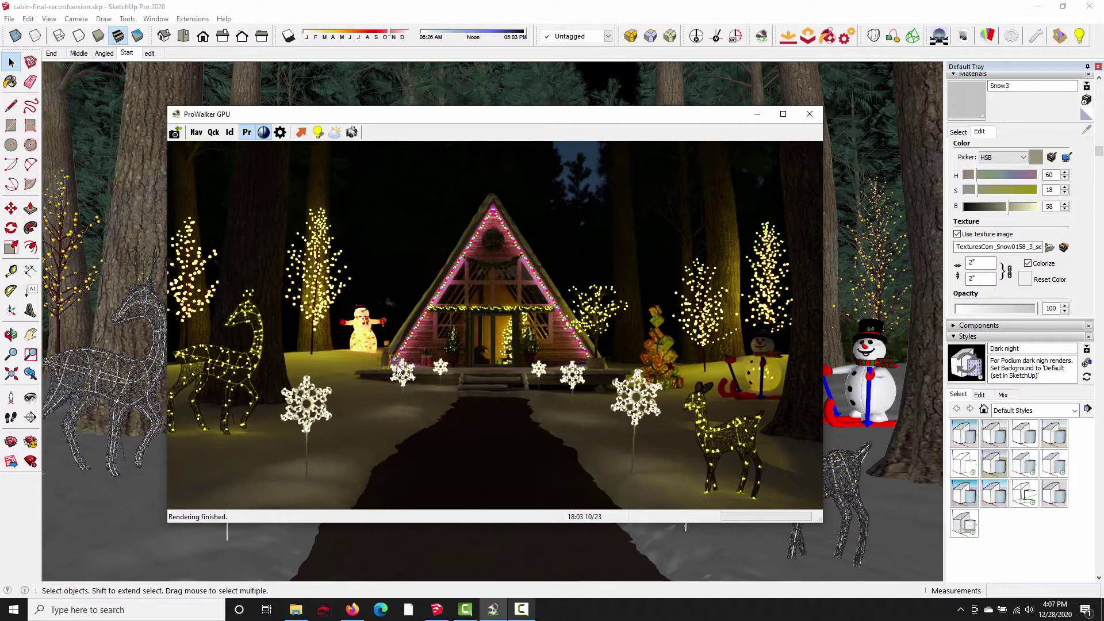
# Step: Set the render's sample limit to 500 and apply it, and reopen the rendering settings to lower the limit to 5
pyautogui.click(280, 132)
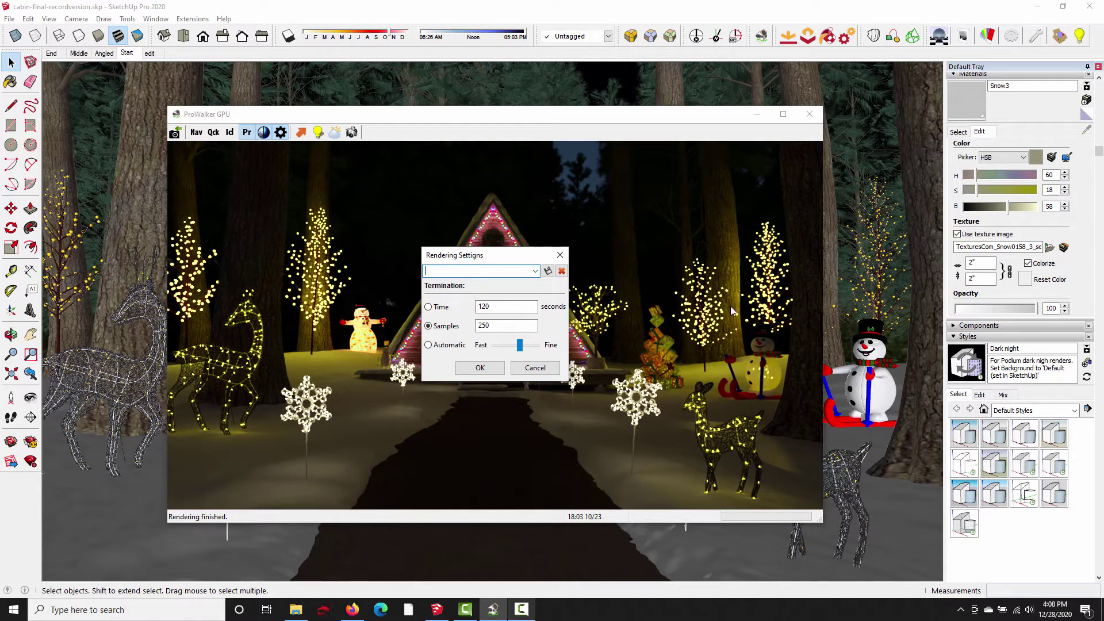
pyautogui.doubleClick(486, 325)
pyautogui.write('5')
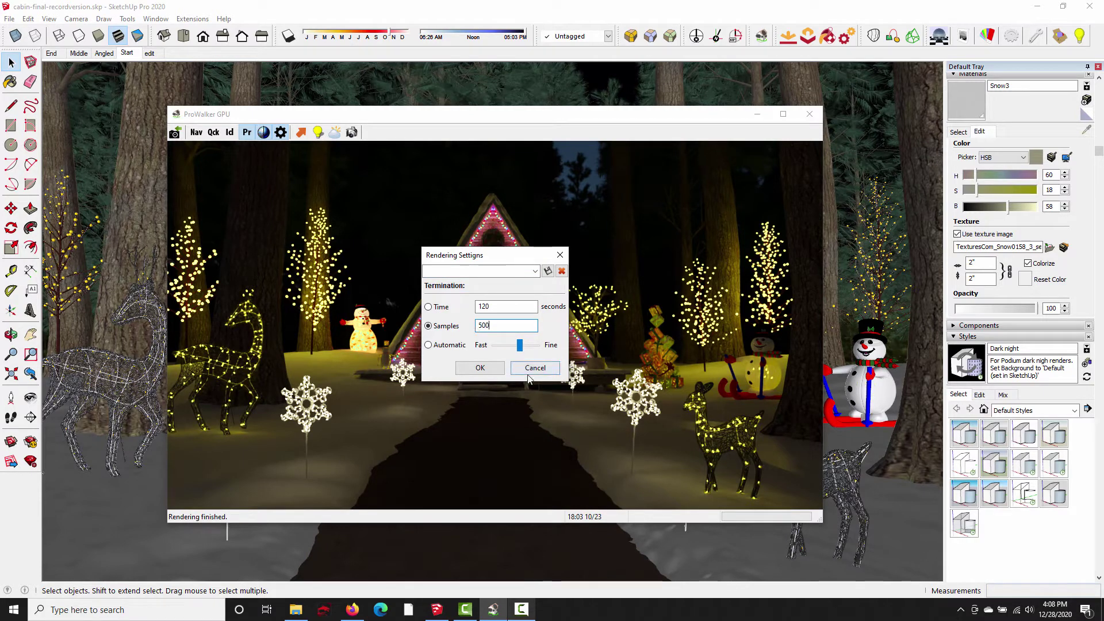
pyautogui.click(498, 370)
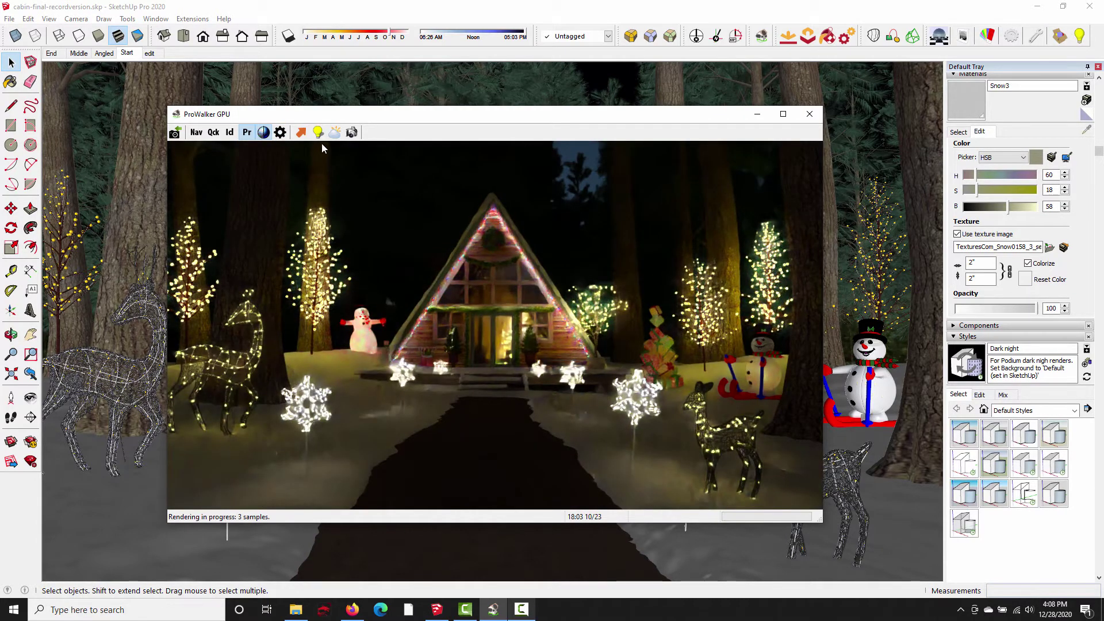
pyautogui.click(280, 132)
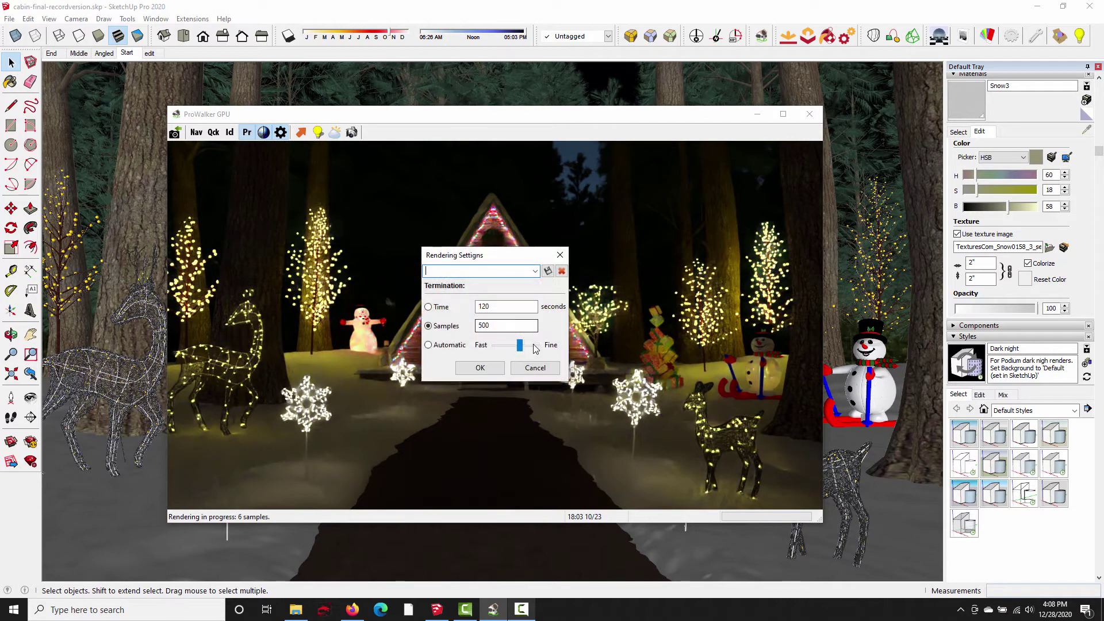
pyautogui.doubleClick(494, 325)
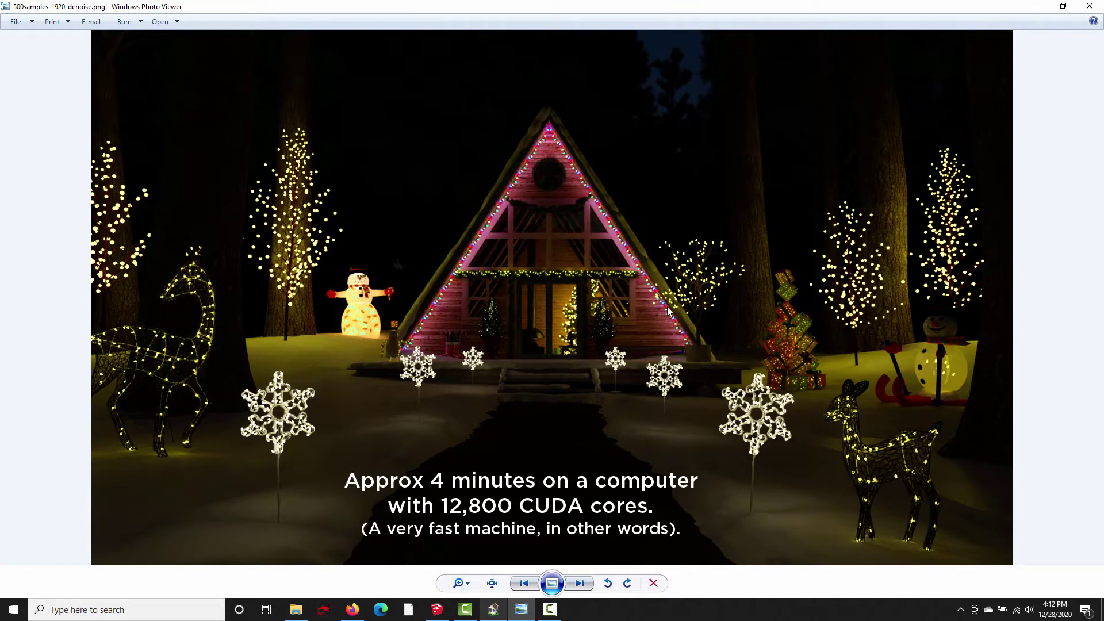
# Step: Examine the saved render 500samples-1920-denoise.png up close in Windows Photo Viewer, and fit it back to the window
pyautogui.scroll(3, 326, 342)
pyautogui.moveTo(270, 360); pyautogui.dragTo(350, 350)
pyautogui.scroll(-1, 258, 345)
pyautogui.moveTo(235, 345); pyautogui.dragTo(187, 275)
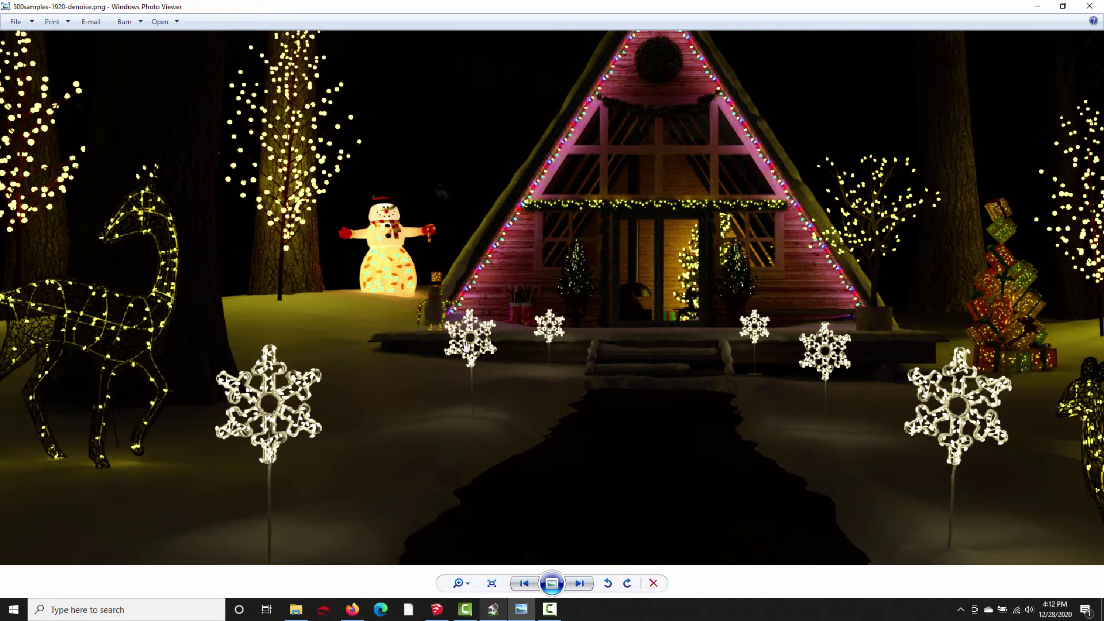
pyautogui.moveTo(320, 345); pyautogui.dragTo(184, 357)
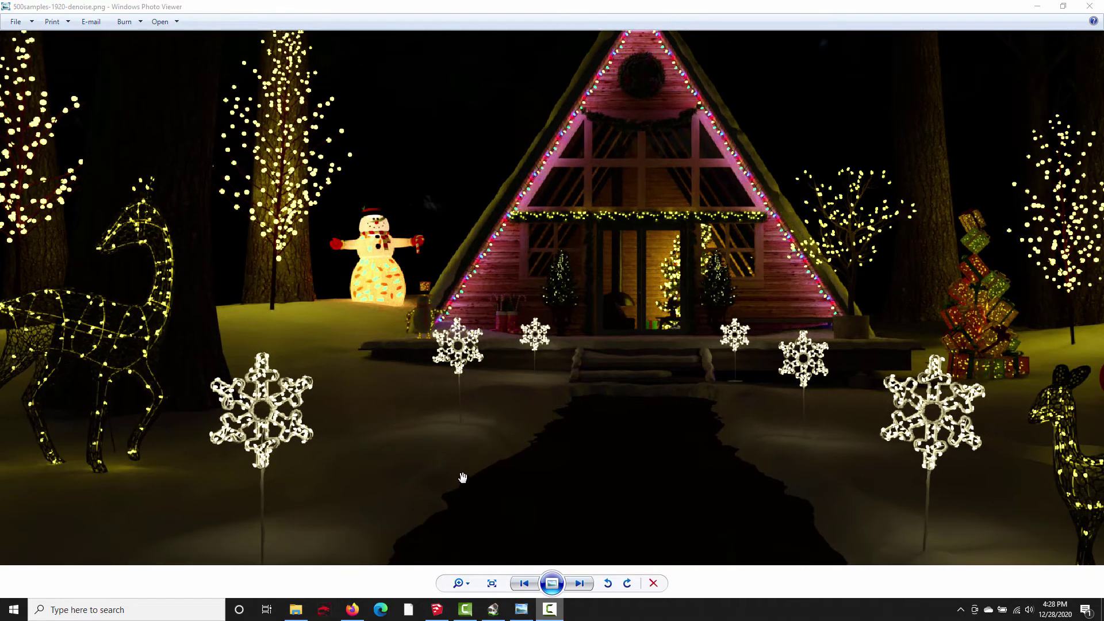
pyautogui.click(491, 583)
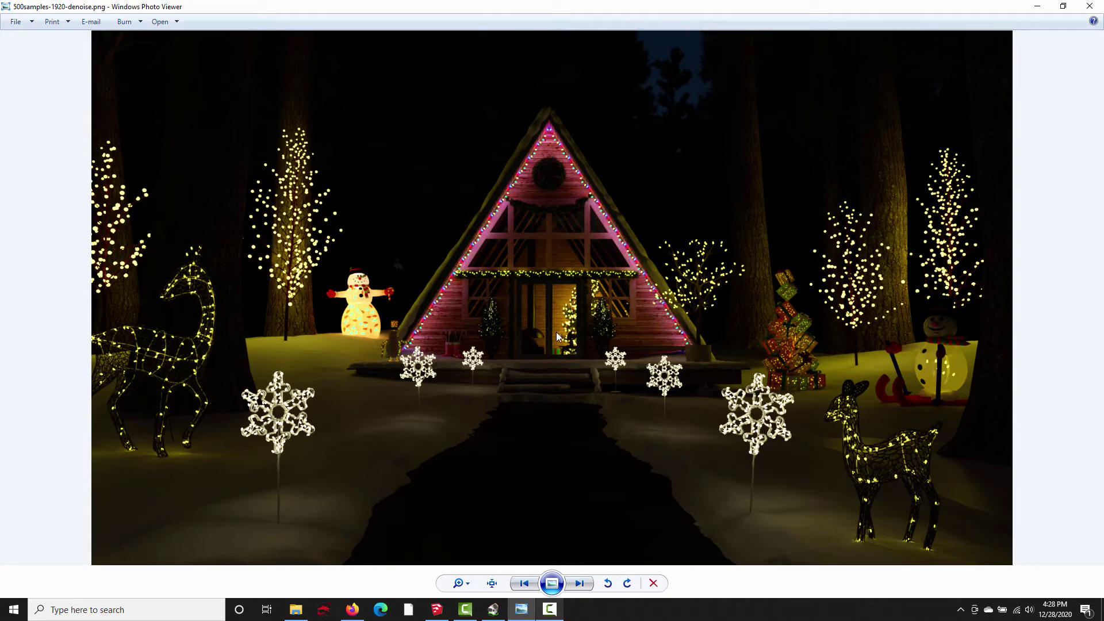
# Step: Compare the full views of 500samples-1920-denoise.png and 4000samples-4500px-nodenoise.png by alternating between them
pyautogui.click(591, 584)
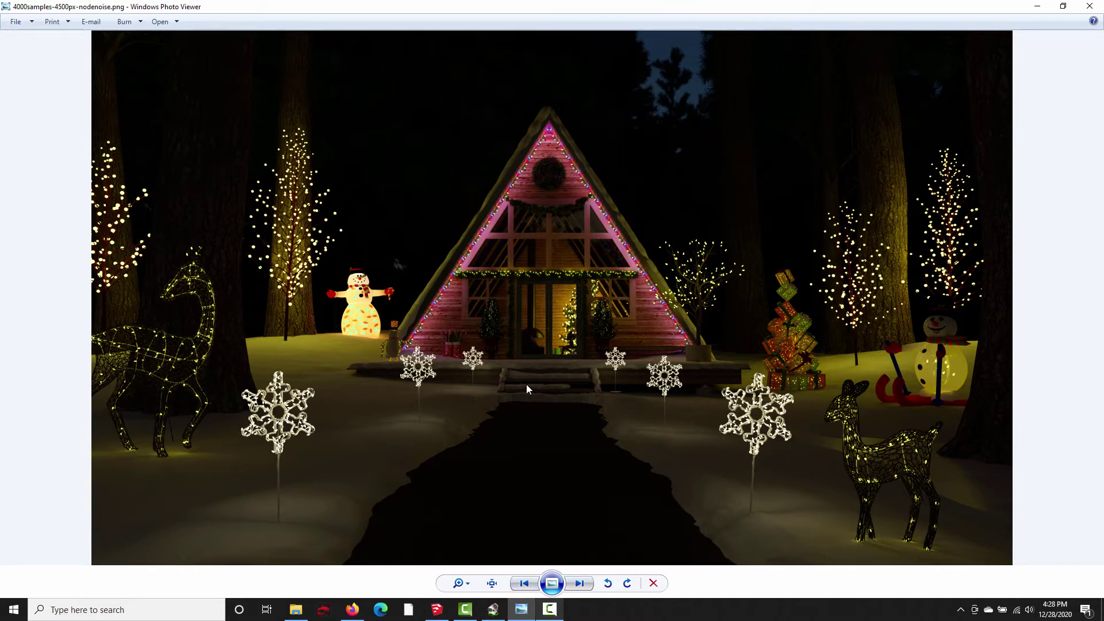
pyautogui.click(526, 583)
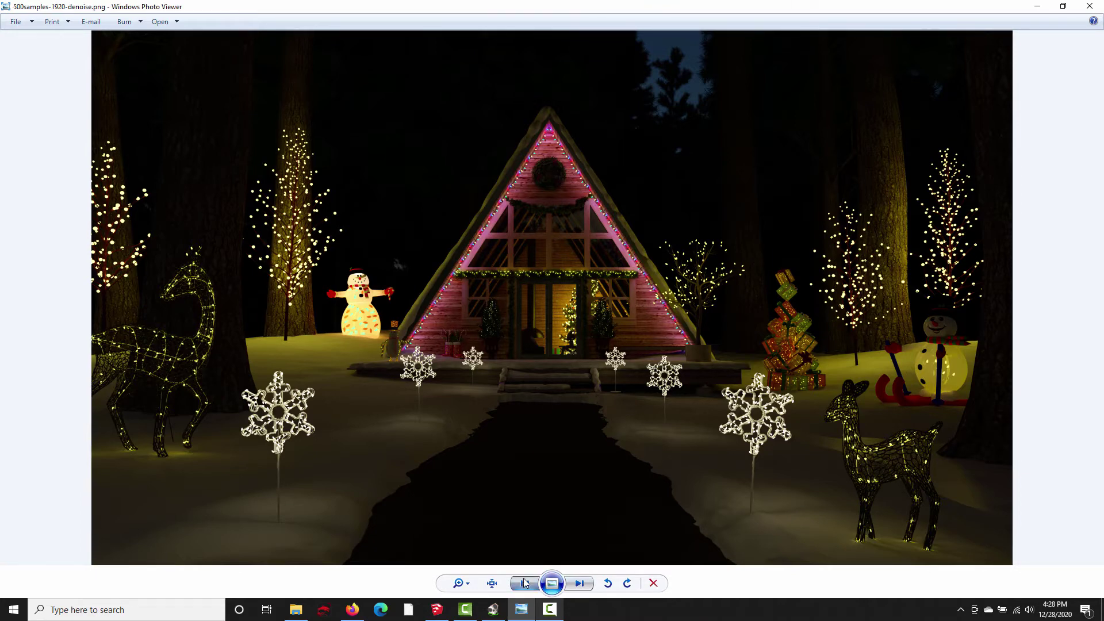
pyautogui.click(581, 587)
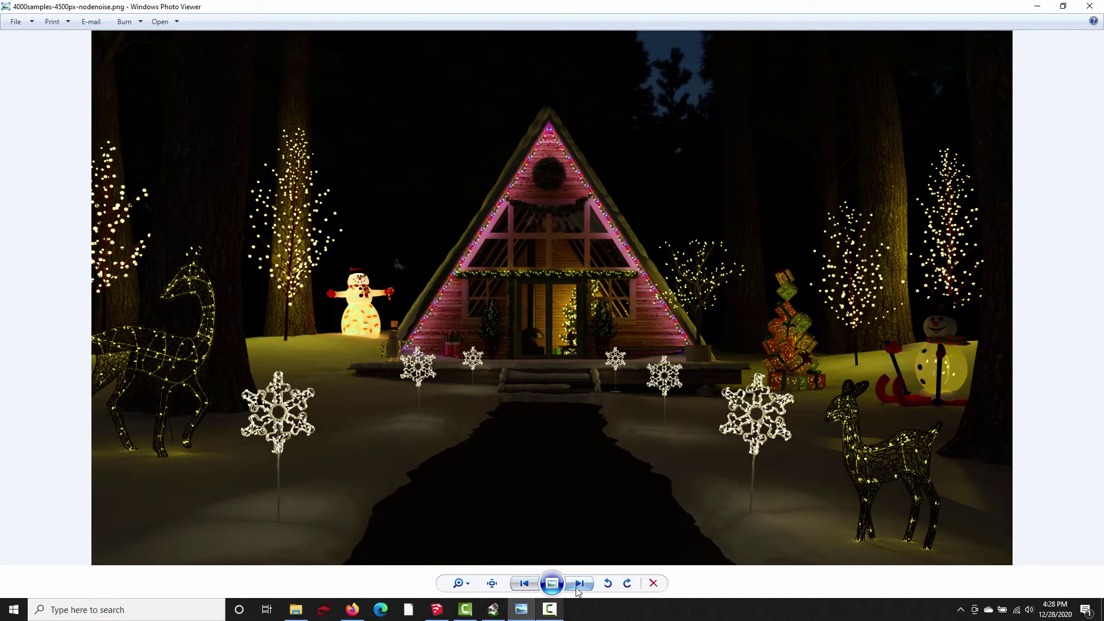
pyautogui.click(532, 585)
pyautogui.click(579, 584)
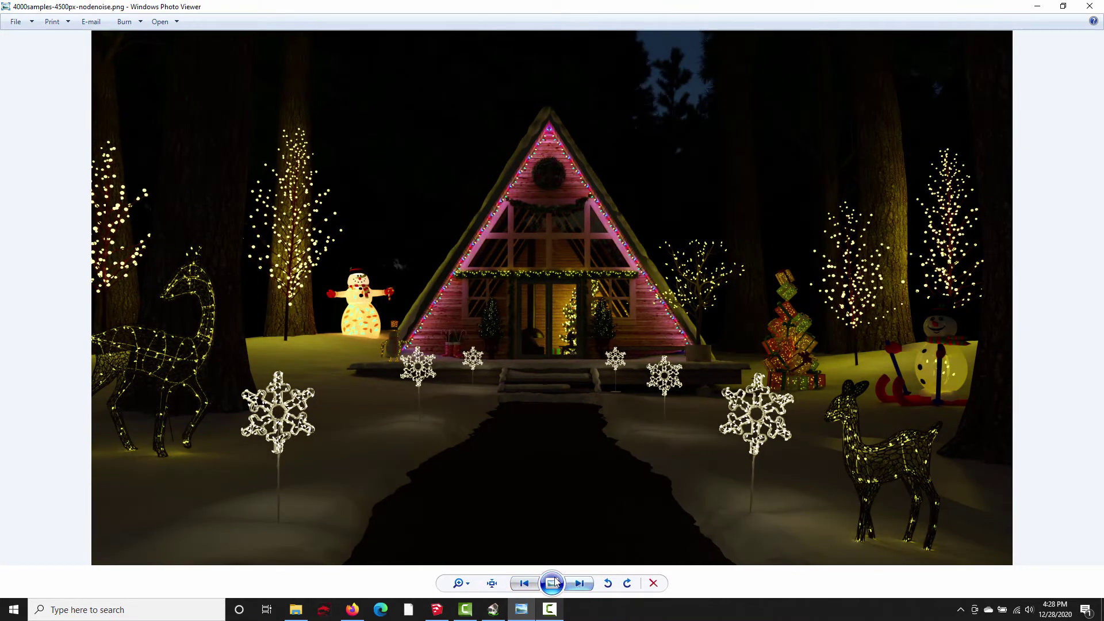
pyautogui.click(524, 584)
pyautogui.click(578, 584)
pyautogui.click(524, 584)
pyautogui.click(579, 584)
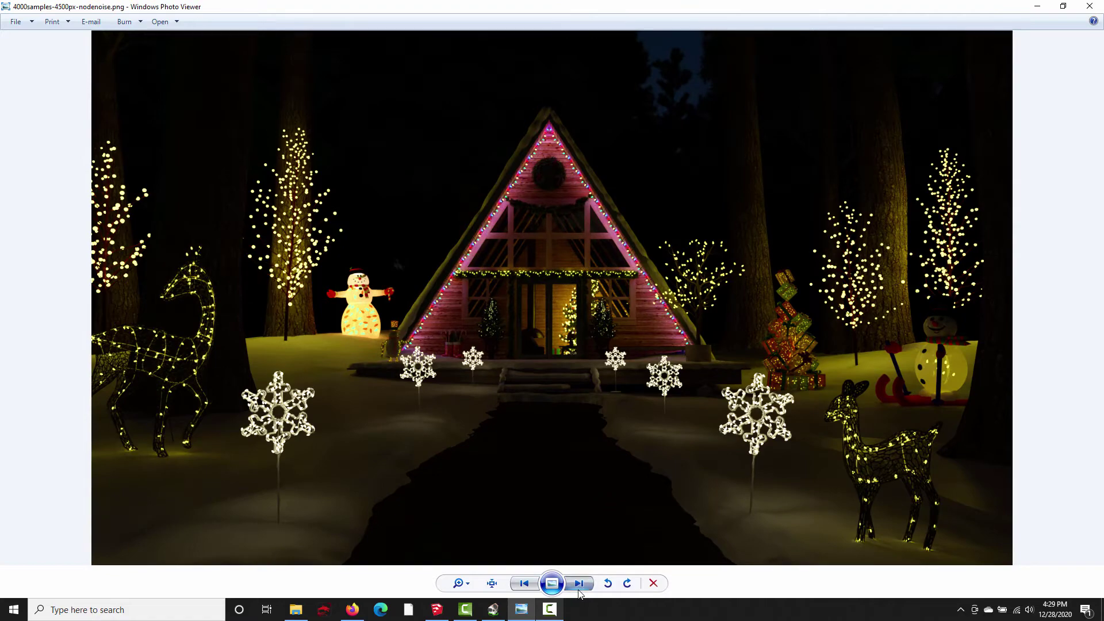
# Step: Inspect the lit reindeer, snowflake and snowman up close in the denoised 500-sample render
pyautogui.click(578, 585)
pyautogui.scroll(1, 204, 430)
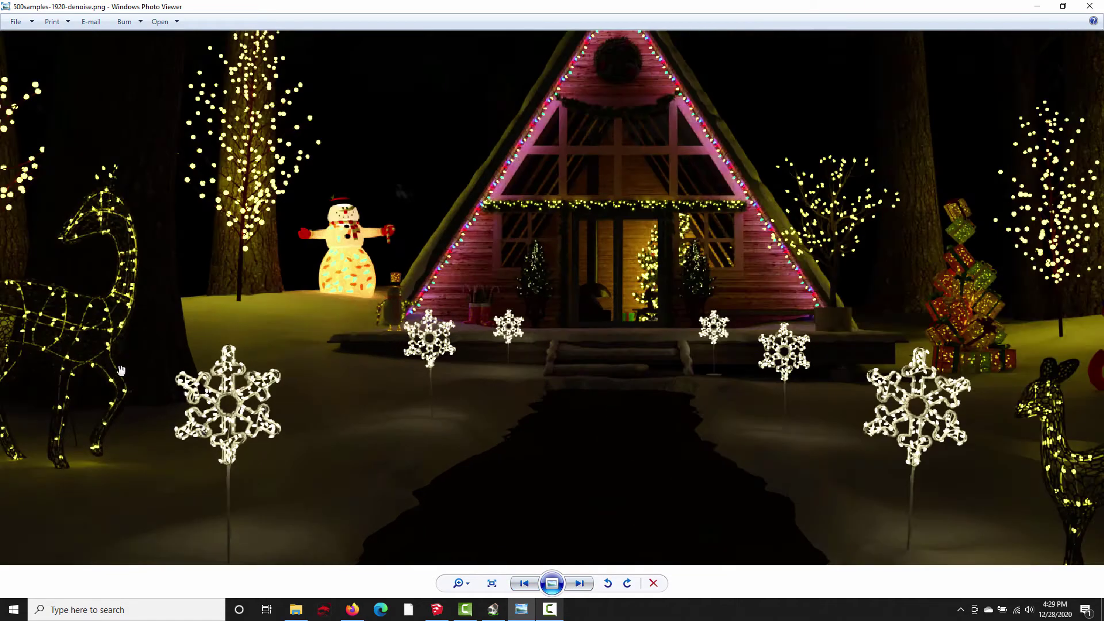
pyautogui.scroll(3, 121, 369)
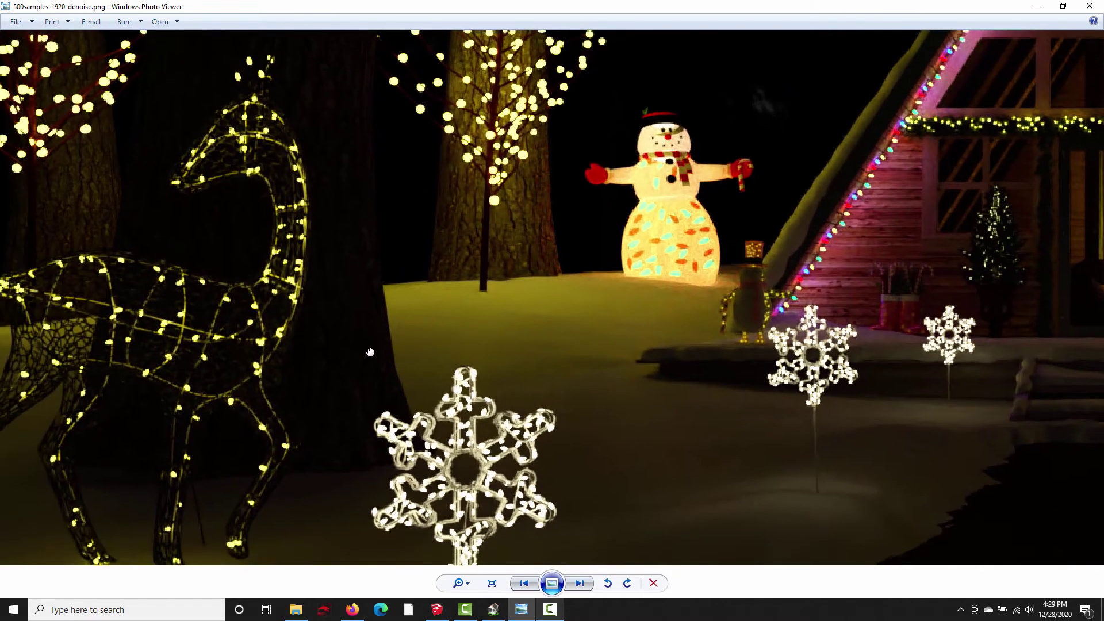
pyautogui.scroll(-1, 254, 332)
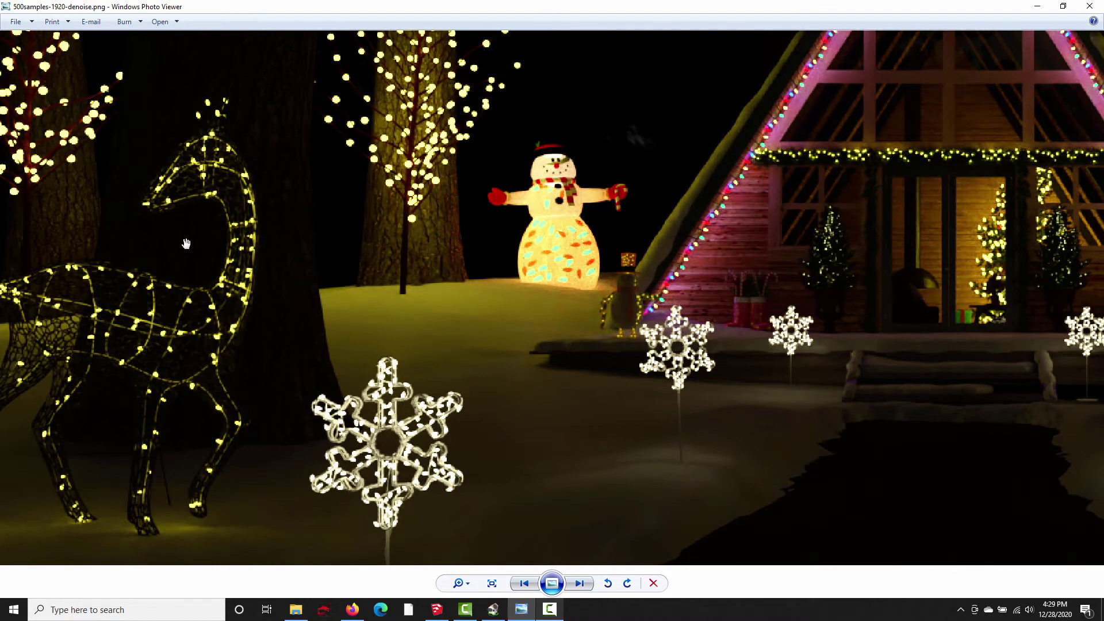
# Step: Inspect the same reindeer, snowflake and snowman area in the 4000-sample render without denoising
pyautogui.click(579, 583)
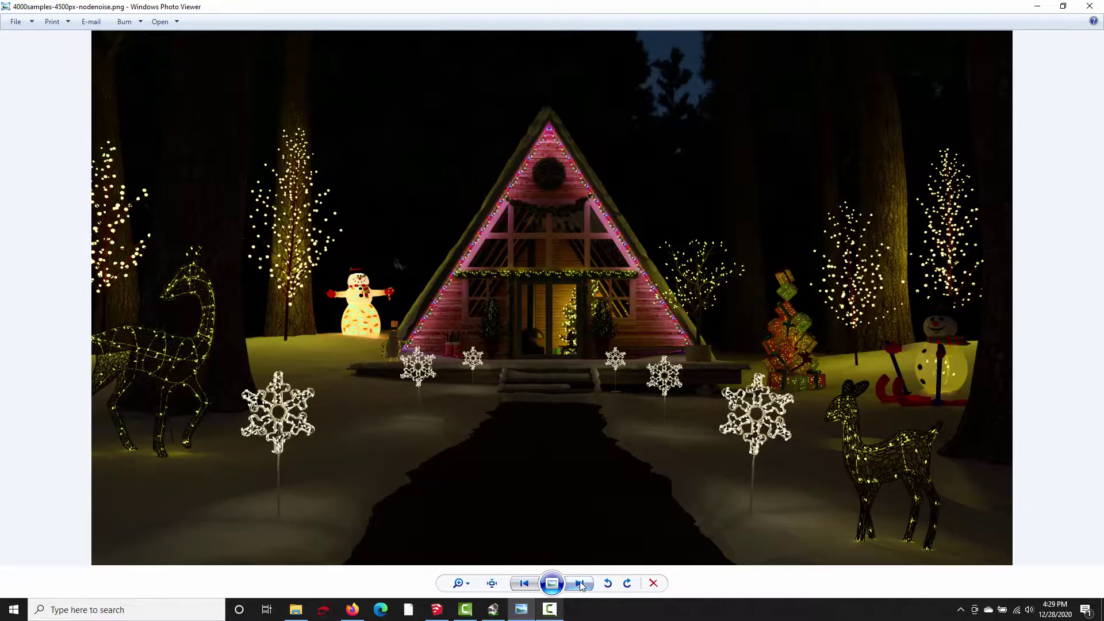
pyautogui.scroll(2, 149, 385)
pyautogui.scroll(4, 150, 385)
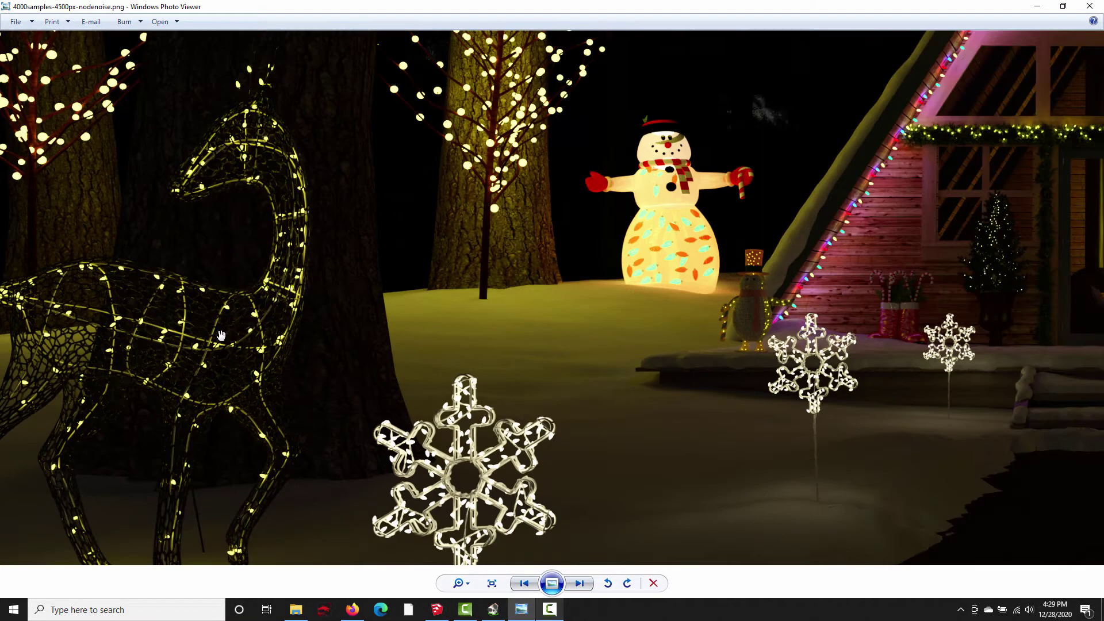
pyautogui.moveTo(221, 335); pyautogui.dragTo(403, 242)
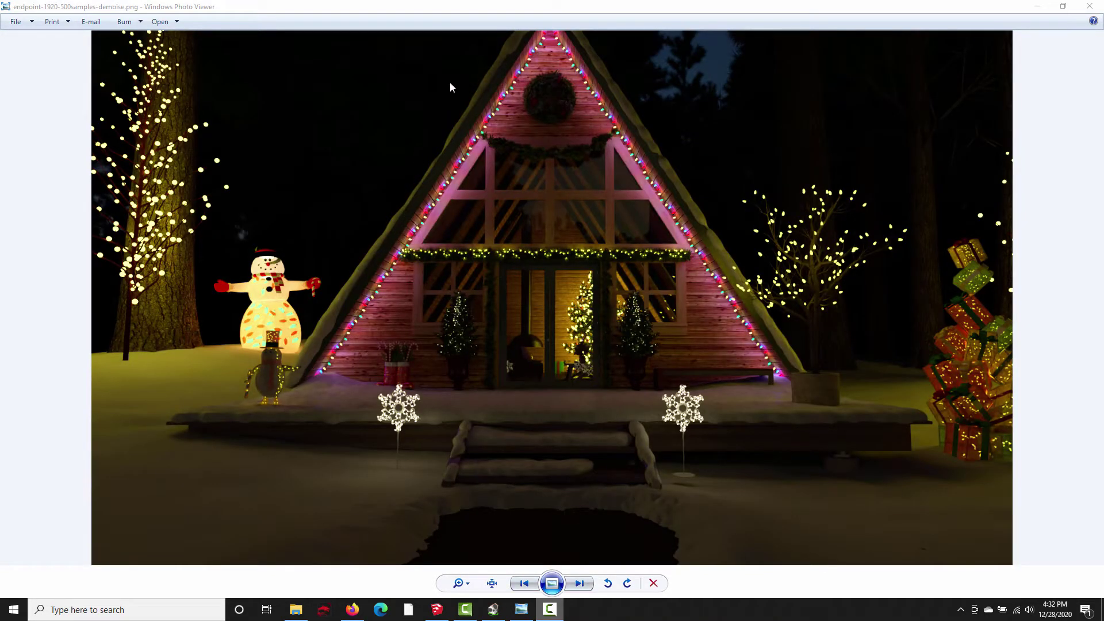
# Step: Return from the endpoint render to 4000samples-4500px-nodenoise.png and examine the cabin entrance, string lights and porch decorations up close
pyautogui.click(491, 303)
pyautogui.click(524, 583)
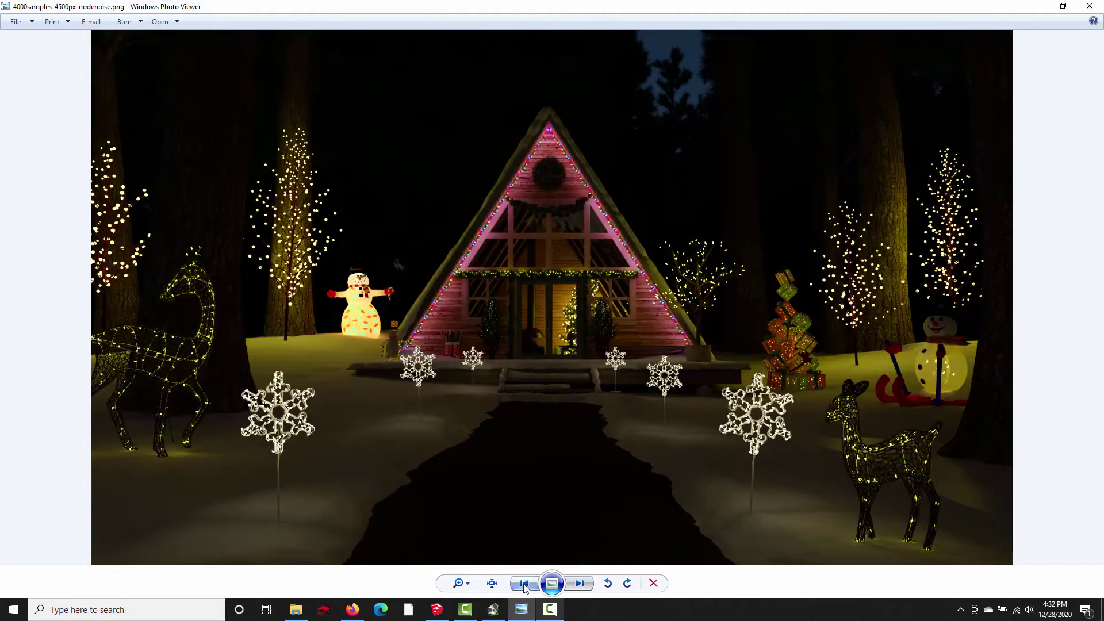
pyautogui.scroll(4, 555, 345)
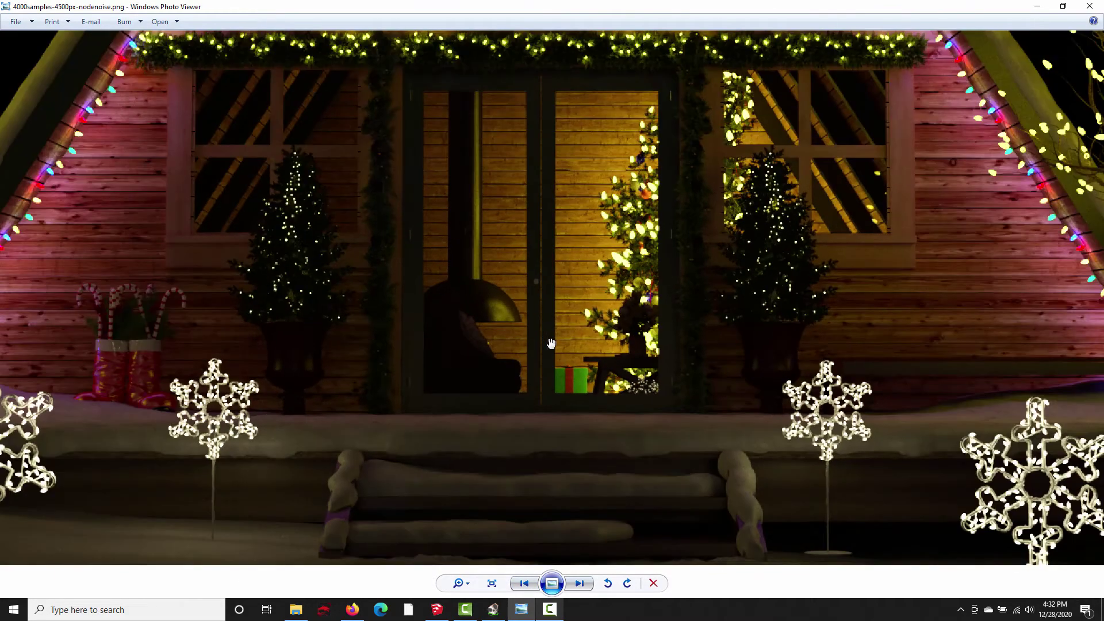
pyautogui.scroll(-2, 543, 353)
pyautogui.moveTo(542, 359); pyautogui.dragTo(629, 410)
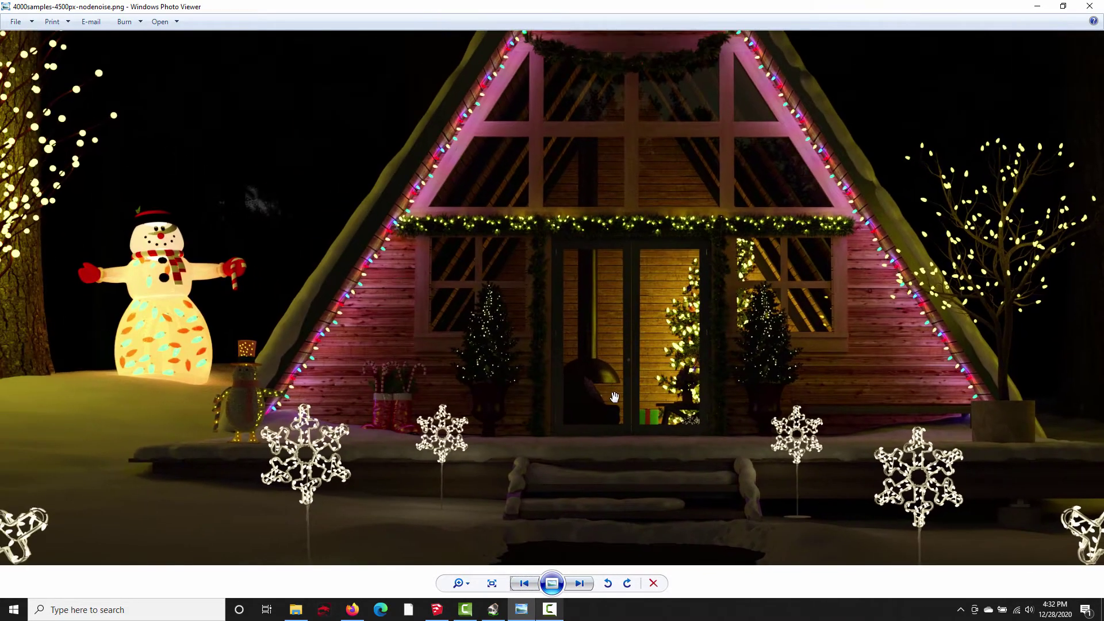
pyautogui.moveTo(751, 323); pyautogui.dragTo(709, 276)
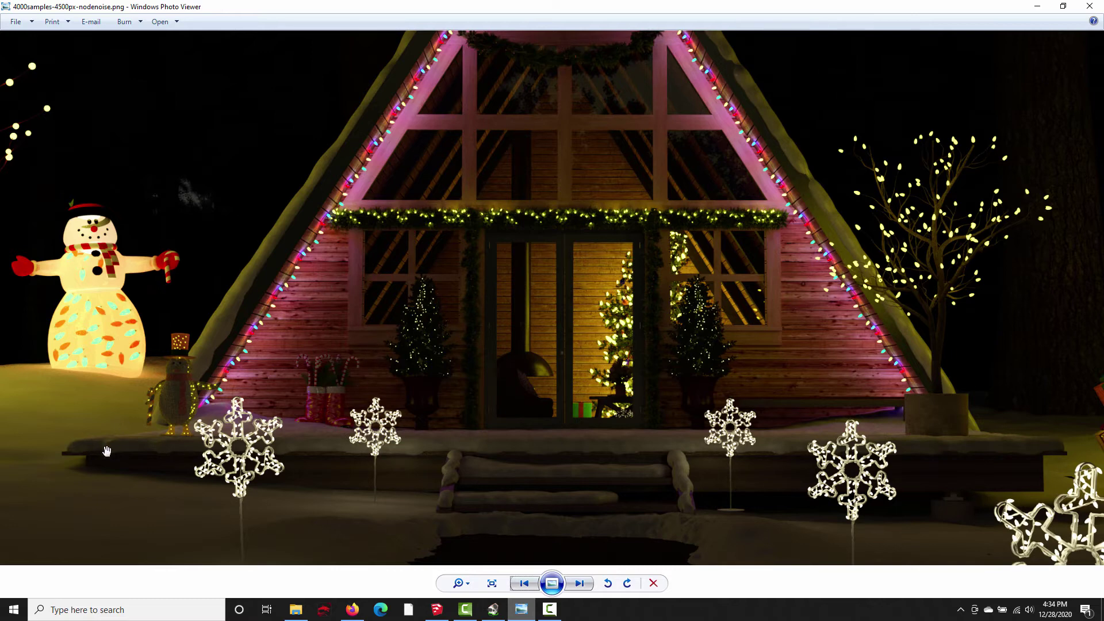
pyautogui.moveTo(443, 403); pyautogui.dragTo(524, 431)
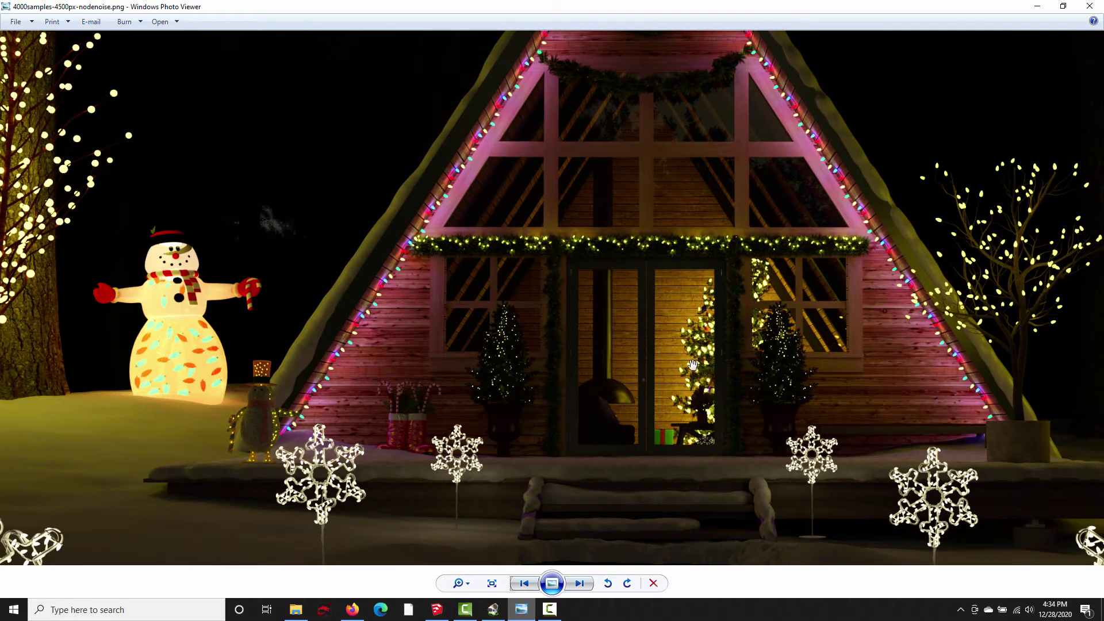
pyautogui.moveTo(578, 447); pyautogui.dragTo(440, 414)
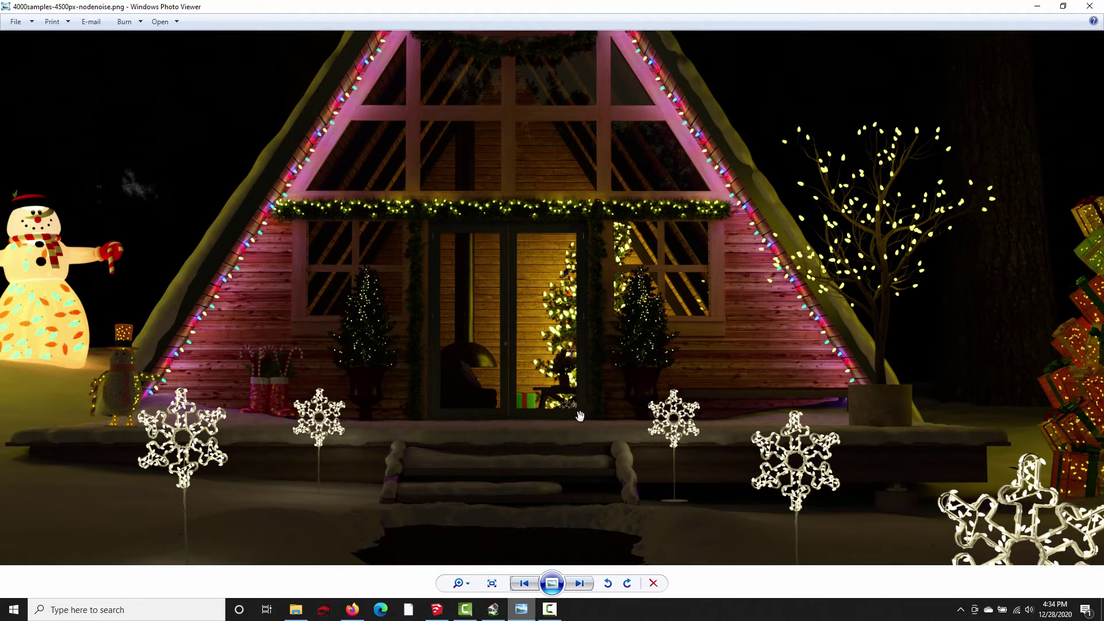
# Step: Compare the 500-sample render with the 4000-sample one once more, and view the cabin in the latter up close
pyautogui.click(526, 582)
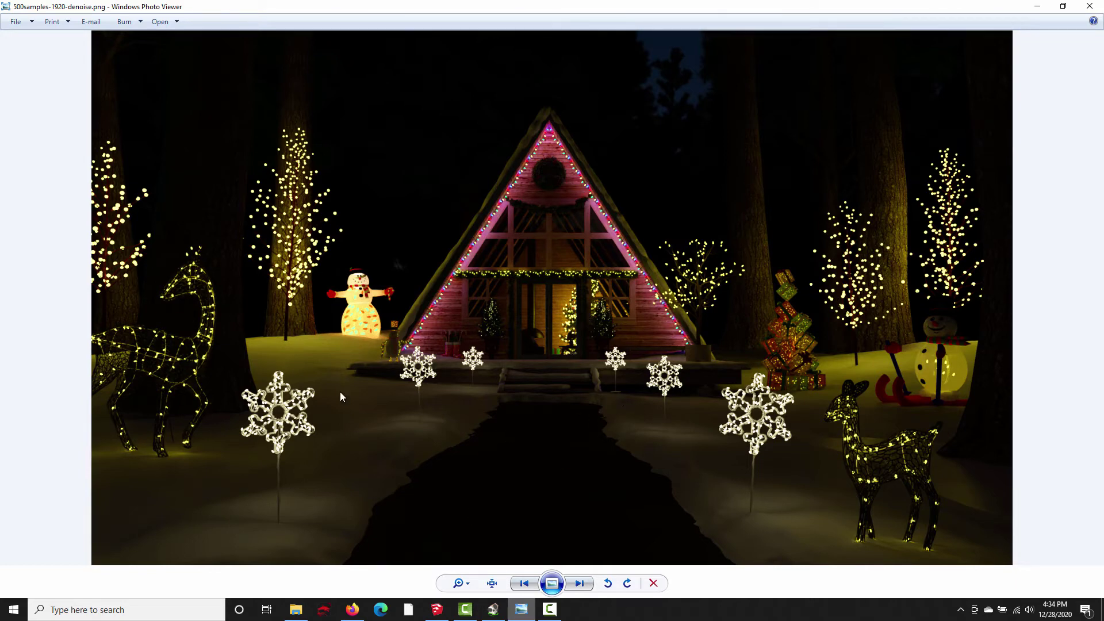
pyautogui.press('Right')
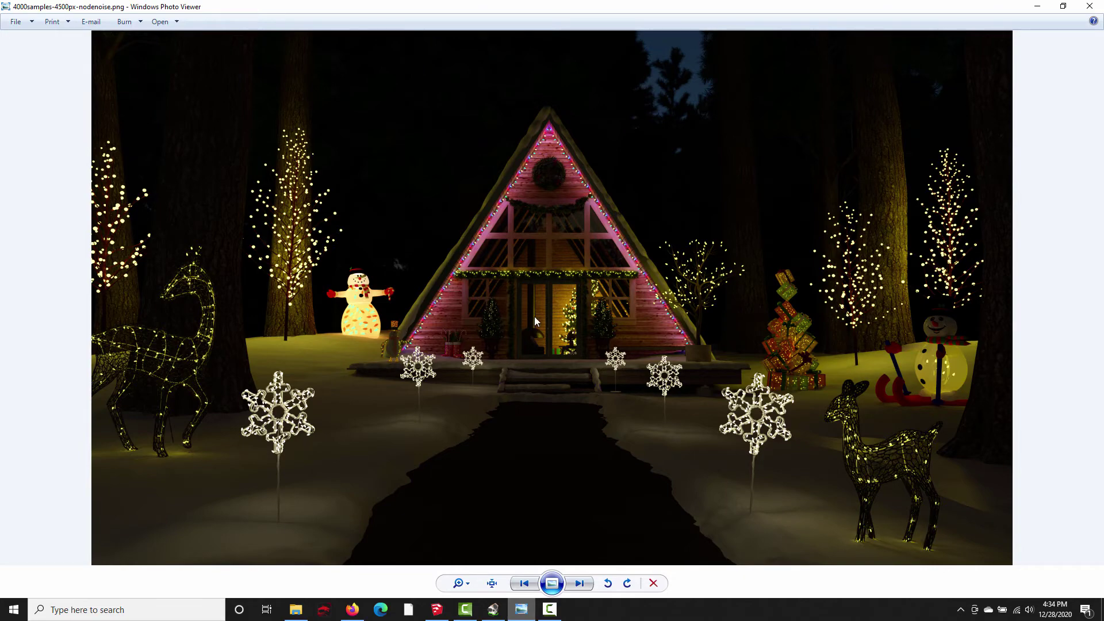
pyautogui.scroll(5, 534, 320)
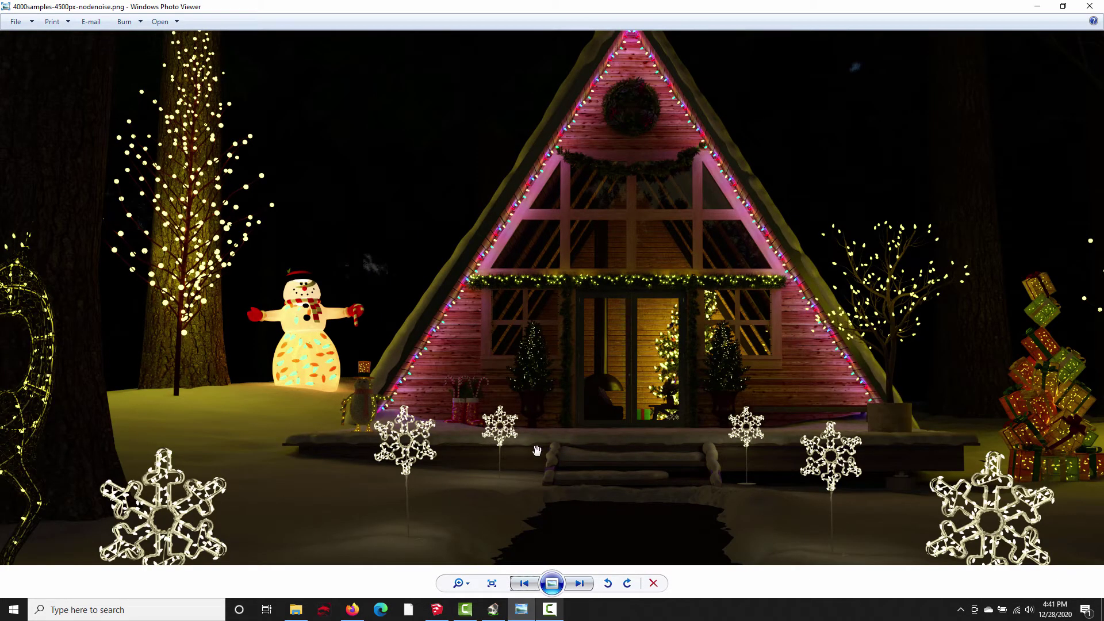
# Step: Switch to SketchUp's ProWalker GPU window and review the background settings and the Lighting/Tone Map settings, closing each one
pyautogui.click(437, 609)
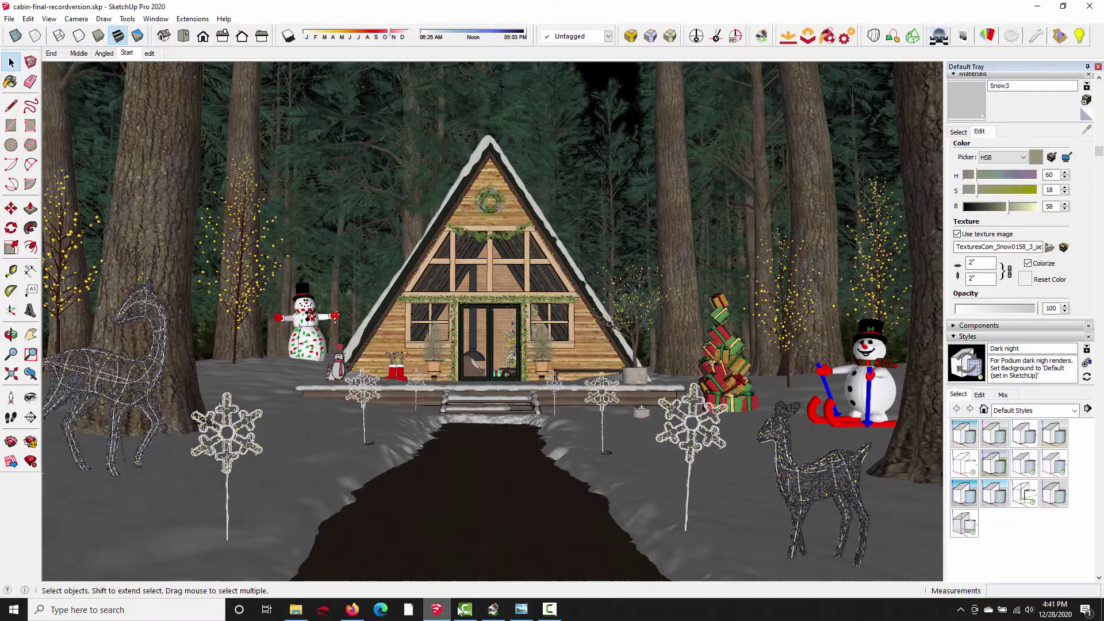
pyautogui.click(493, 609)
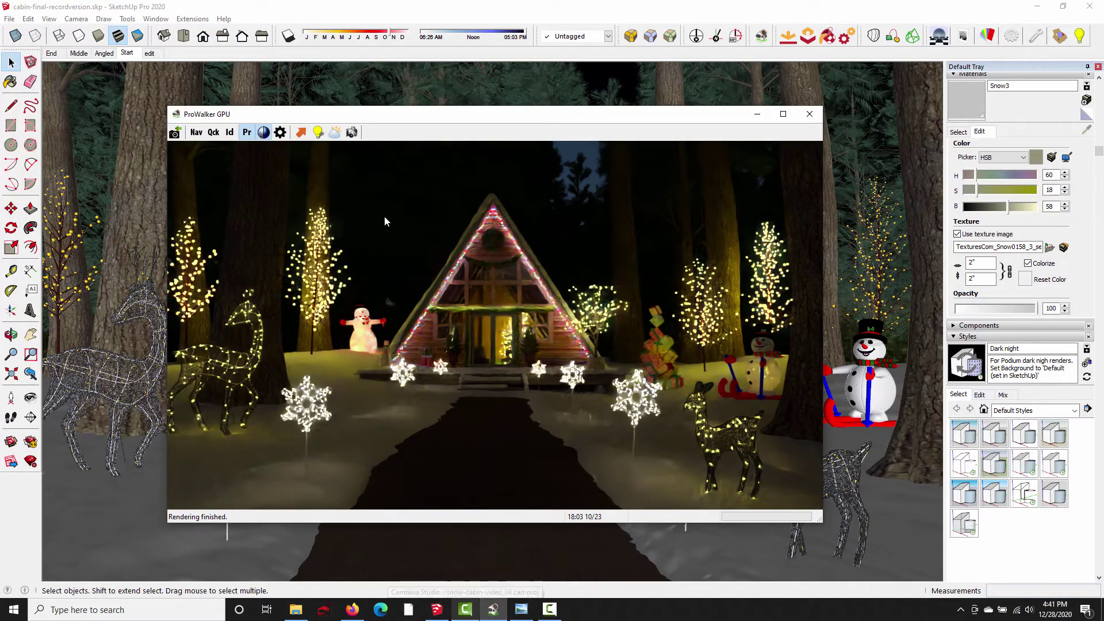
pyautogui.click(335, 132)
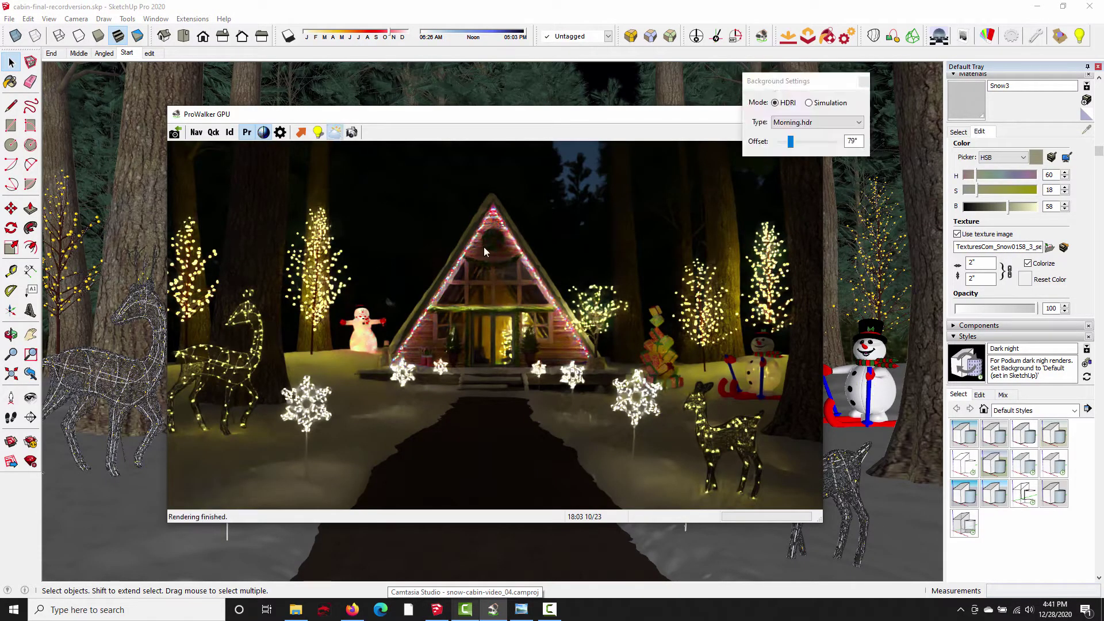
pyautogui.click(864, 81)
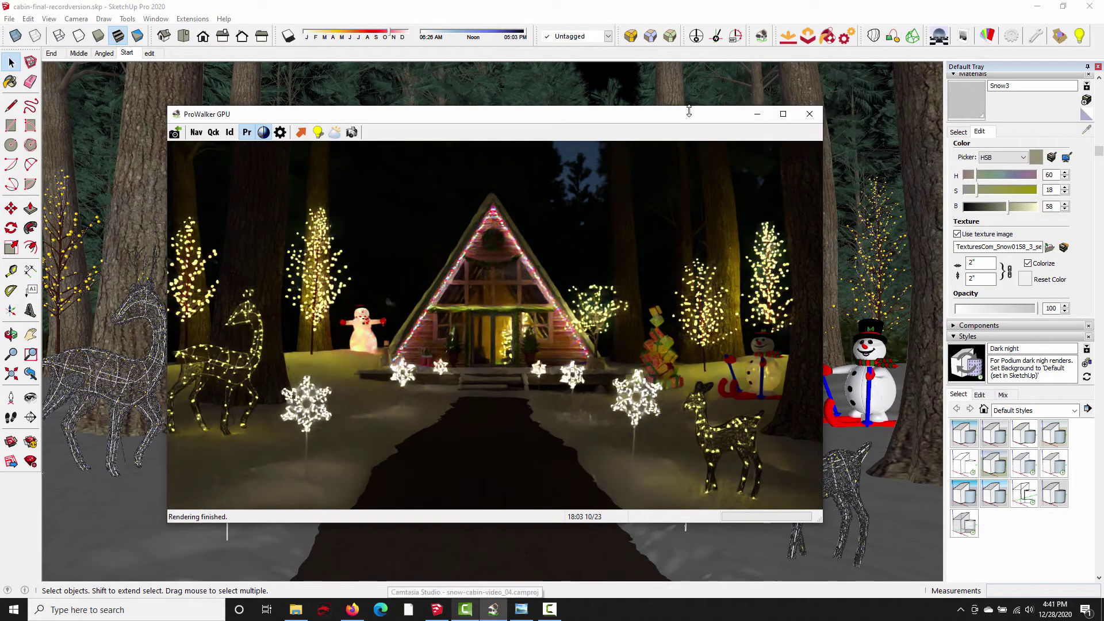
pyautogui.click(317, 132)
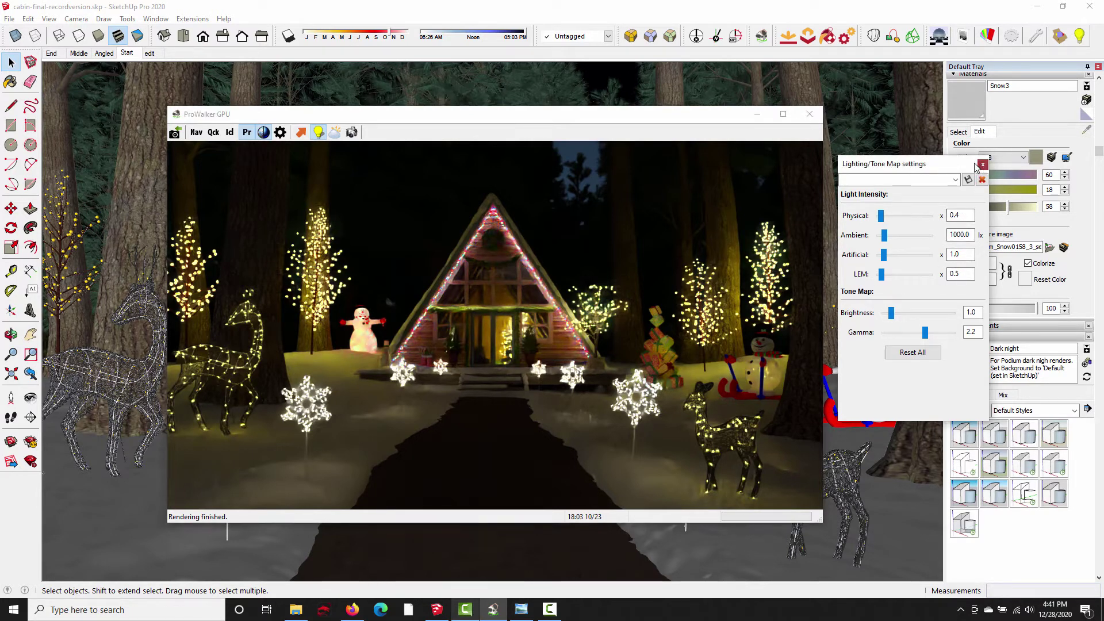
pyautogui.click(981, 178)
# Step: Set the ProWalker GPU render termination to 4000 samples and apply the rendering settings
pyautogui.click(280, 134)
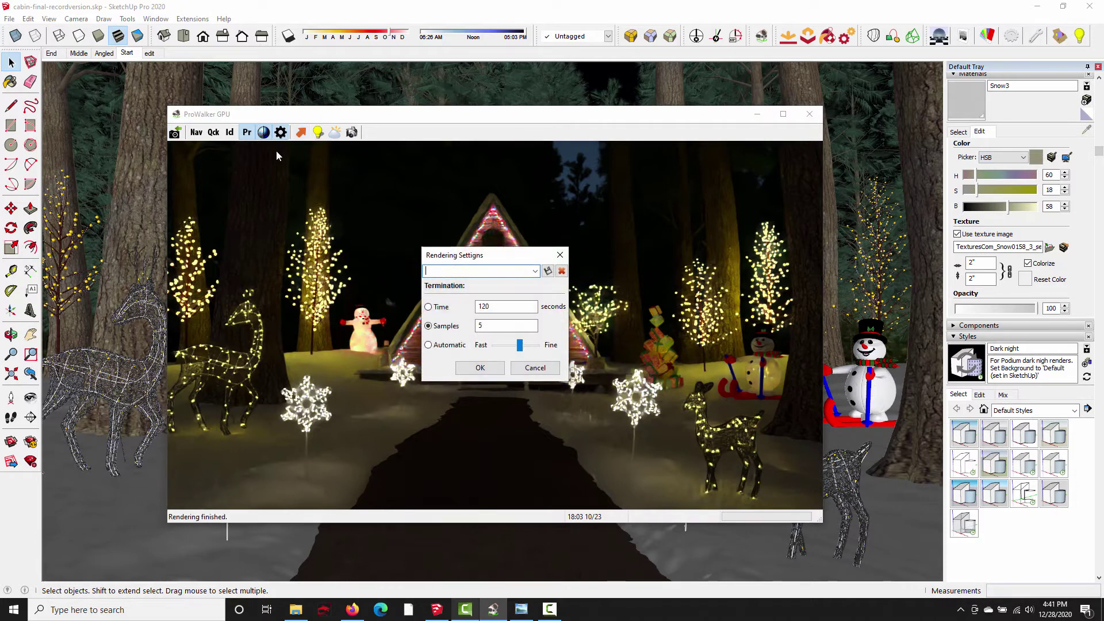
pyautogui.moveTo(498, 326); pyautogui.dragTo(454, 317)
pyautogui.write('4000')
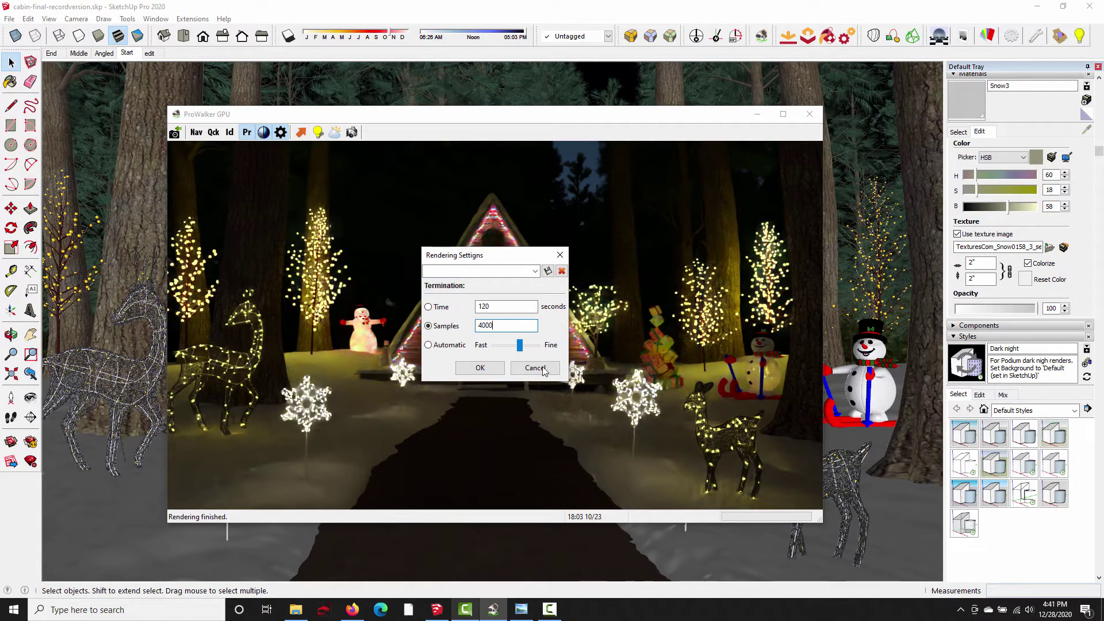
pyautogui.click(481, 368)
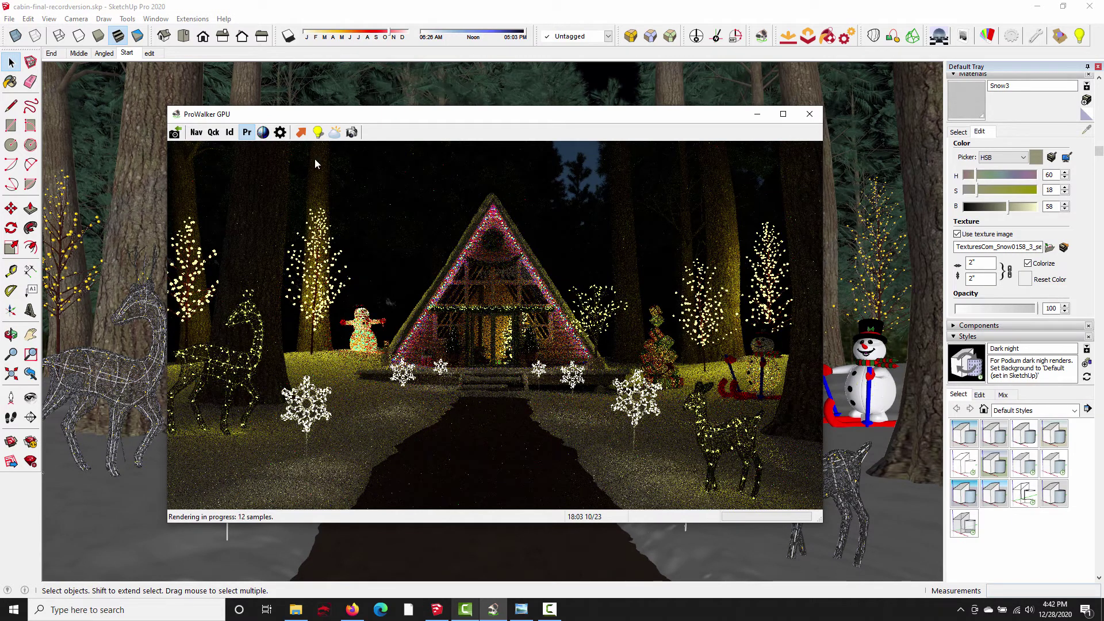
# Step: Save the render as a 4500 x 2600 PNG named cabin-video-example in the Raw renders folder
pyautogui.click(352, 133)
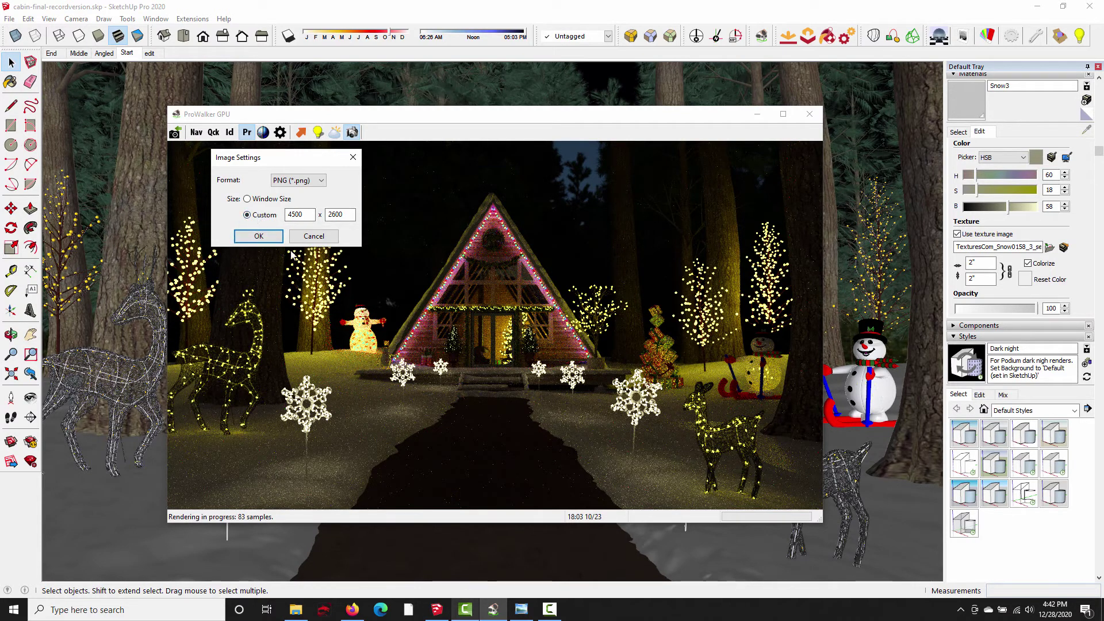
pyautogui.click(346, 218)
pyautogui.click(259, 235)
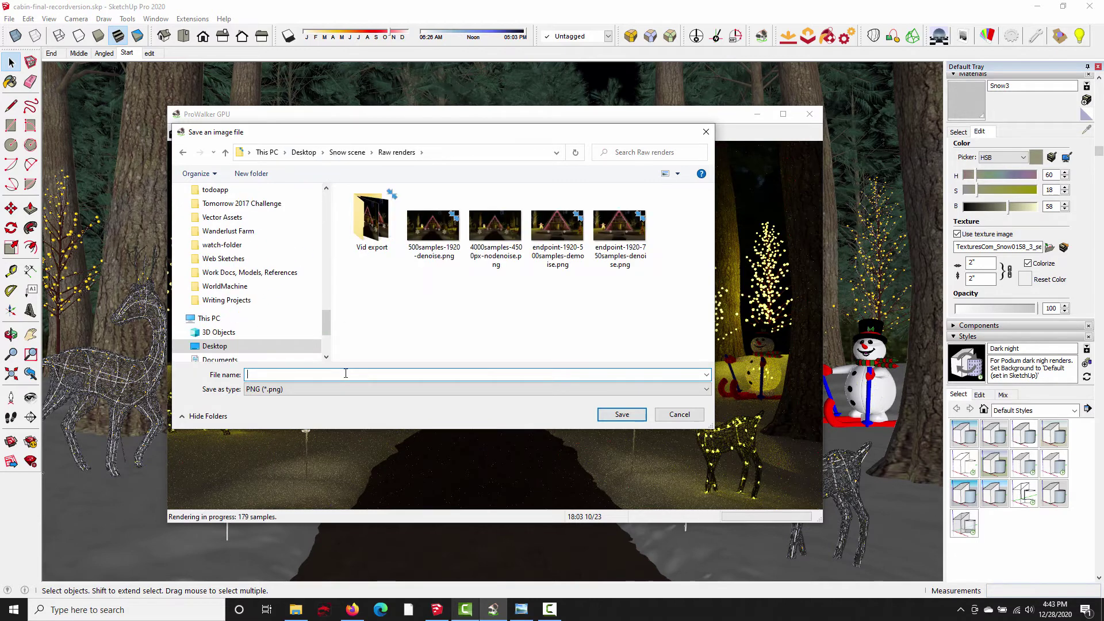
pyautogui.write('cabin-video-example')
pyautogui.click(619, 413)
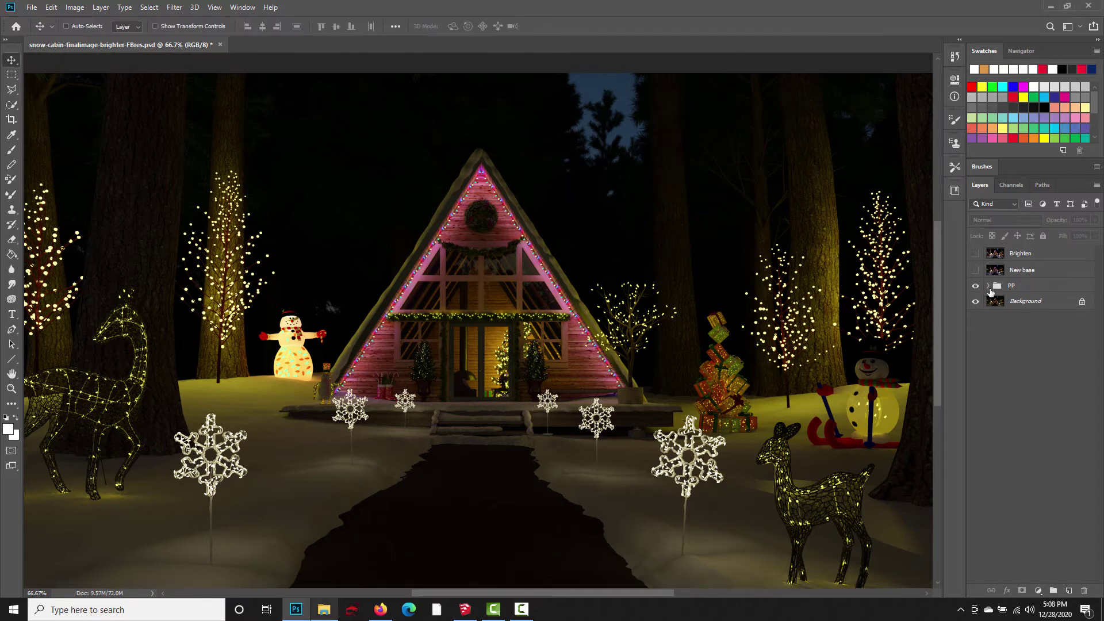
# Step: Switch to Photoshop and compare the cabin image with and without the Levels 1 adjustment above the Background copy layer
pyautogui.click(1045, 399)
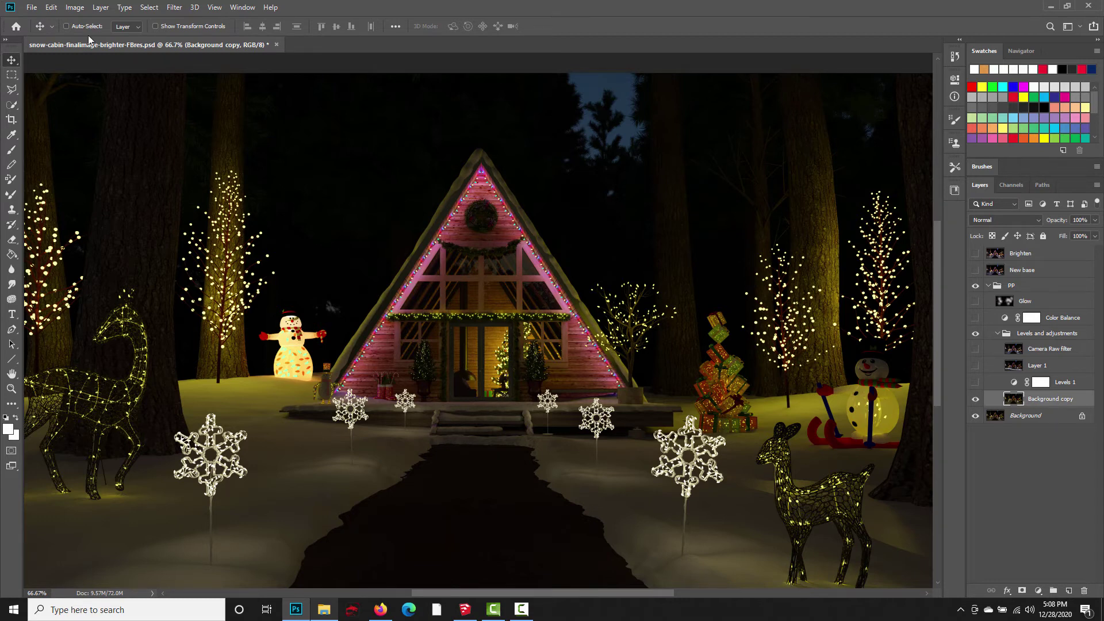
pyautogui.click(101, 7)
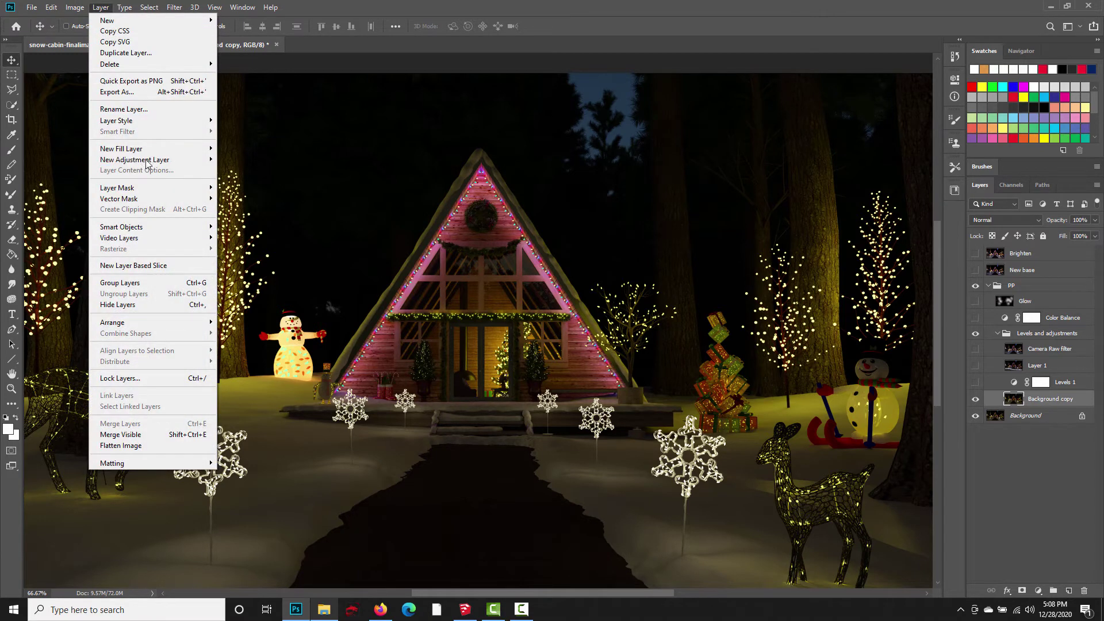
pyautogui.moveTo(147, 162)
pyautogui.click(987, 455)
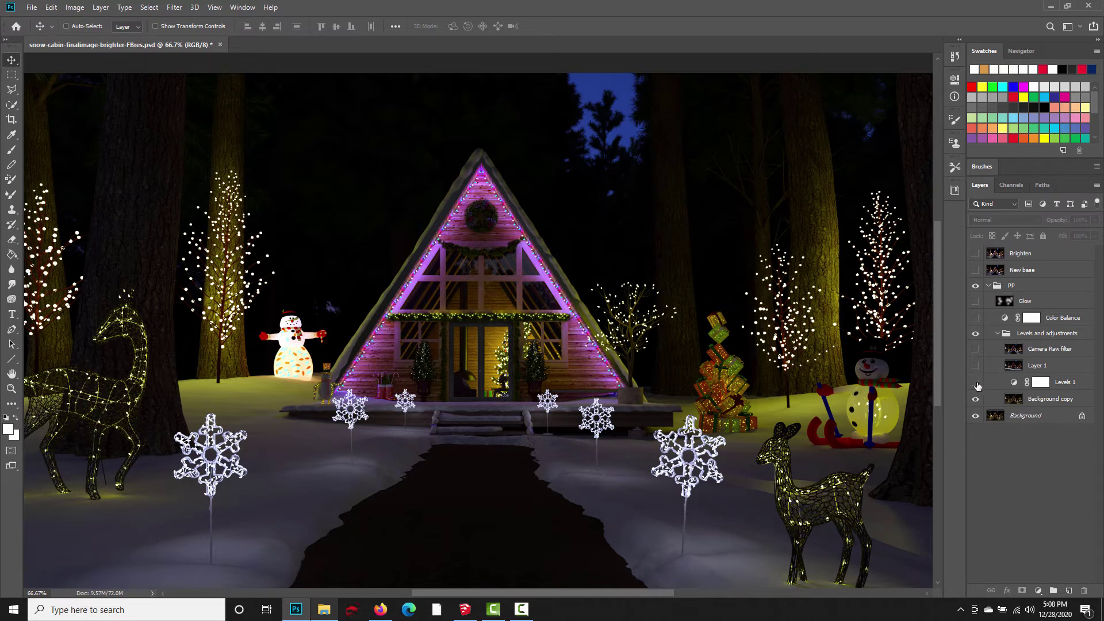
pyautogui.click(976, 383)
# Step: Add a new Levels adjustment layer named Levels 2 with Normal mode and 100% opacity
pyautogui.click(101, 7)
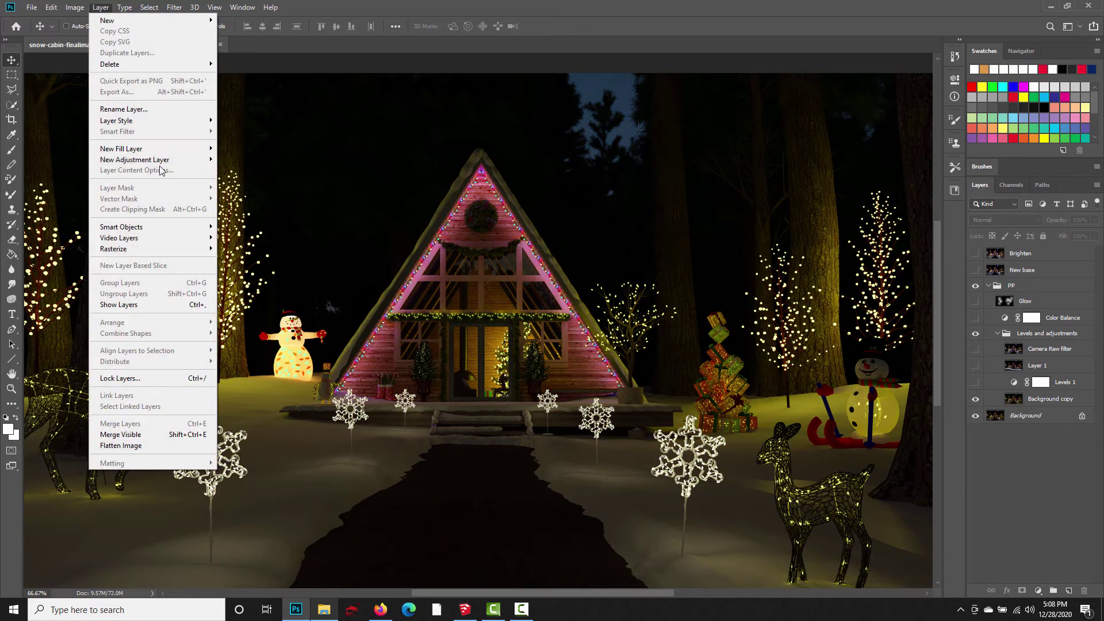
pyautogui.moveTo(161, 160)
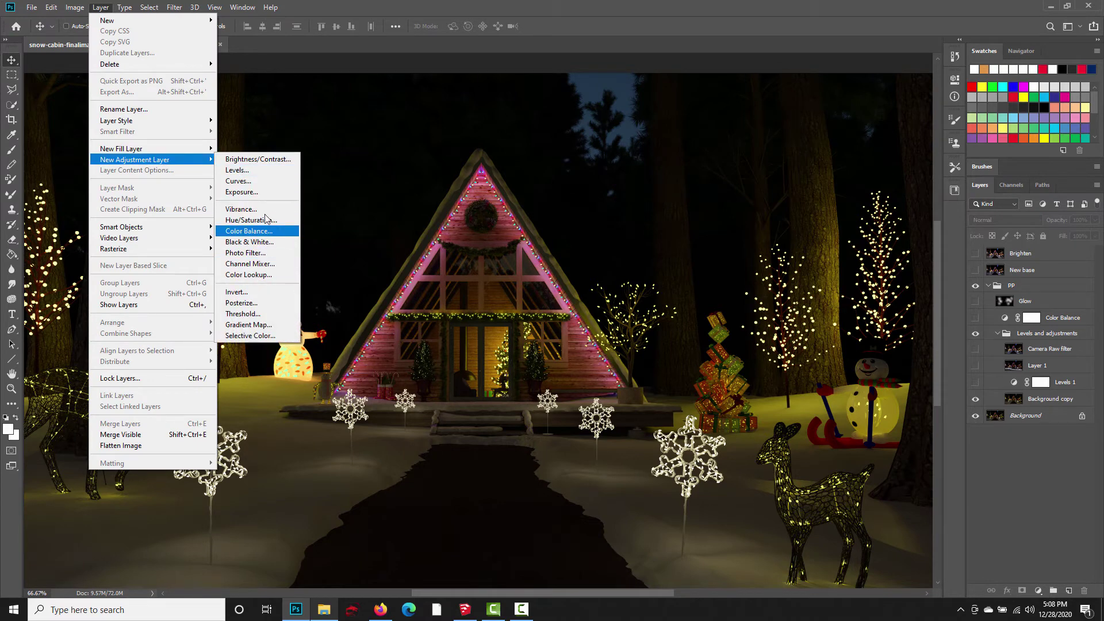
pyautogui.click(253, 170)
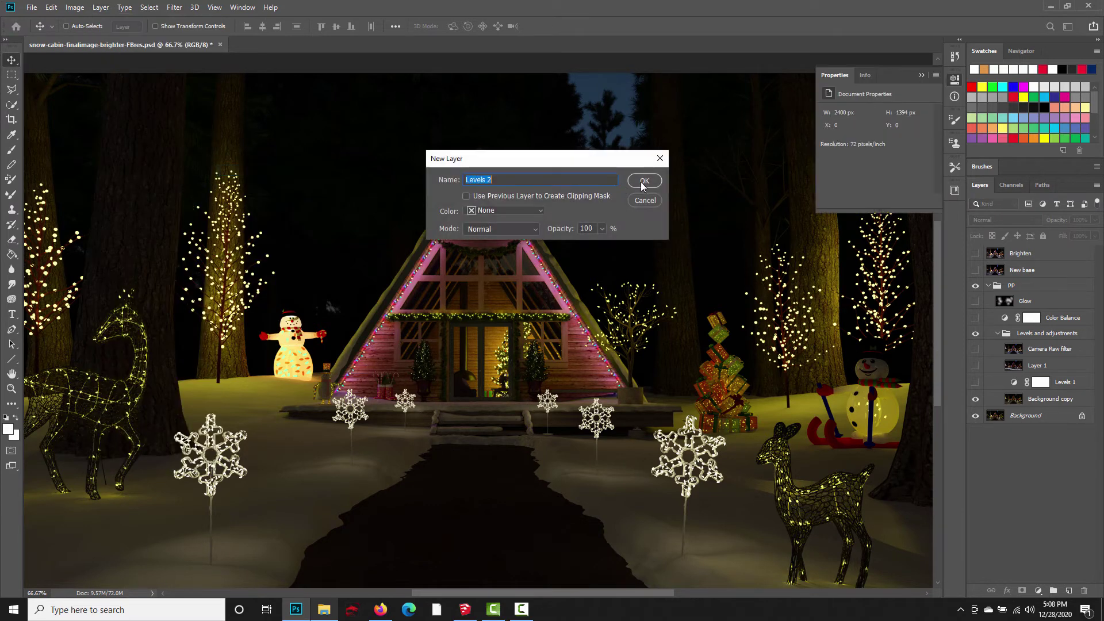
pyautogui.click(643, 182)
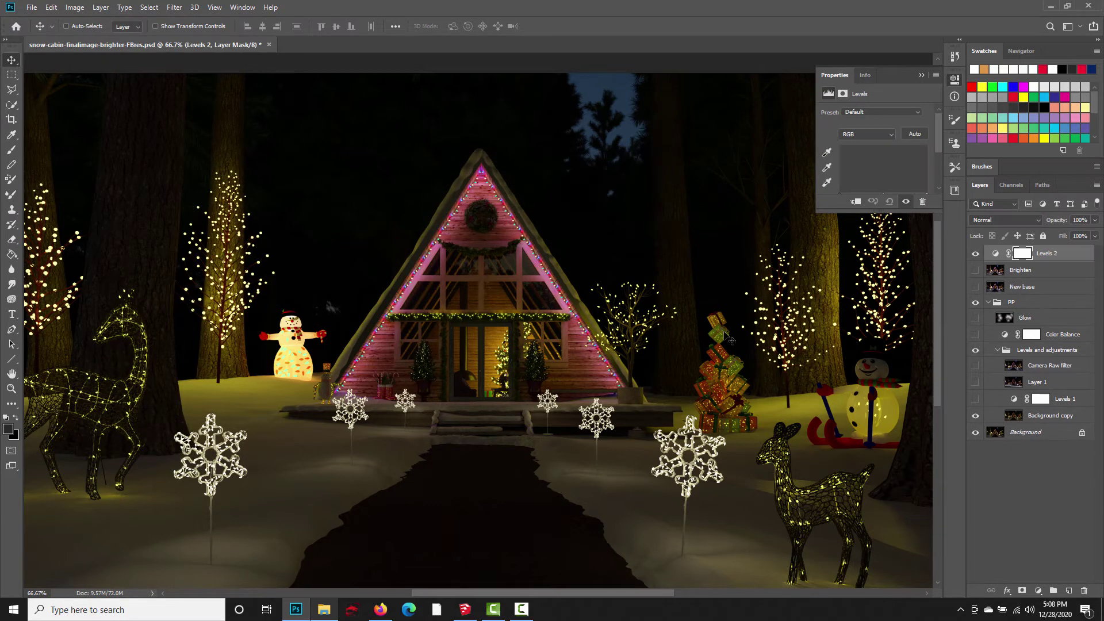
# Step: Set the white point of the Levels 2 adjustment by sampling the glowing snowman, and collapse its properties
pyautogui.click(828, 184)
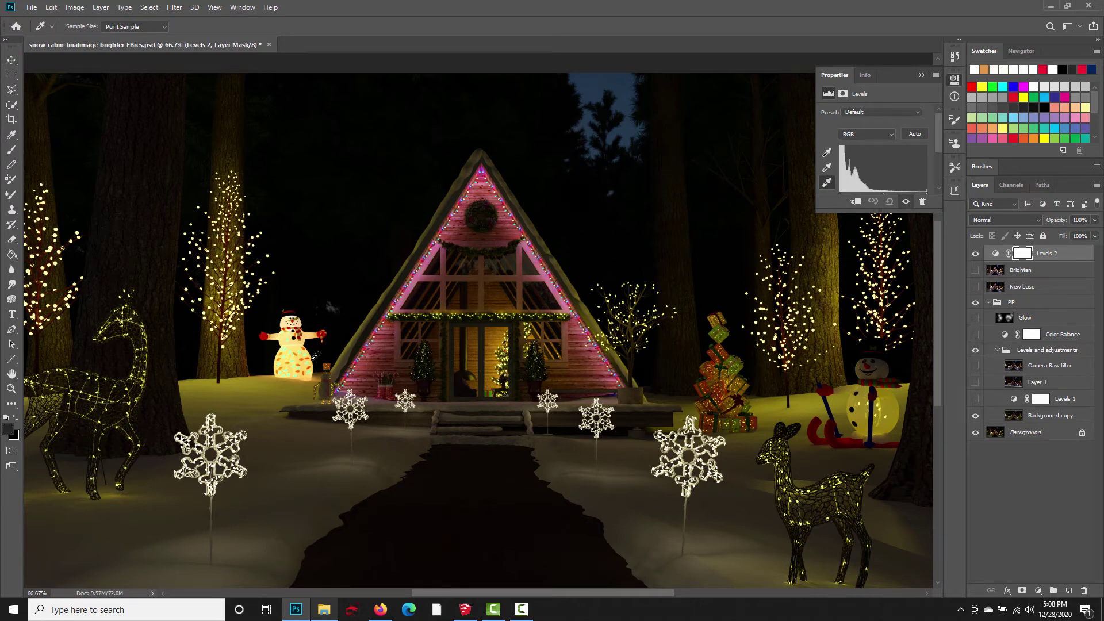
pyautogui.click(283, 338)
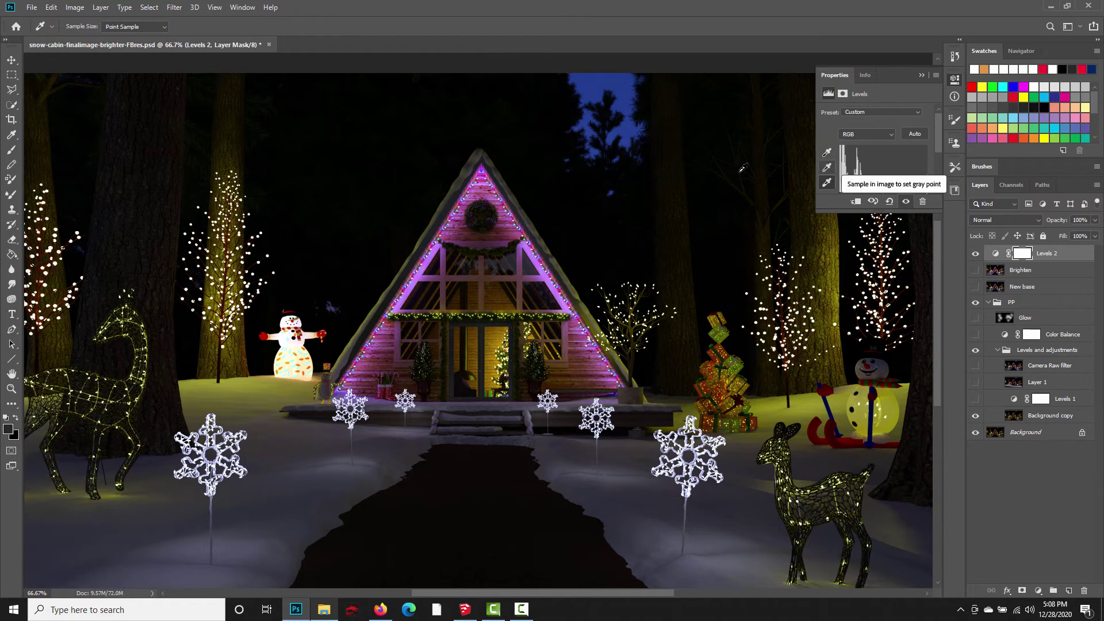
pyautogui.click(826, 182)
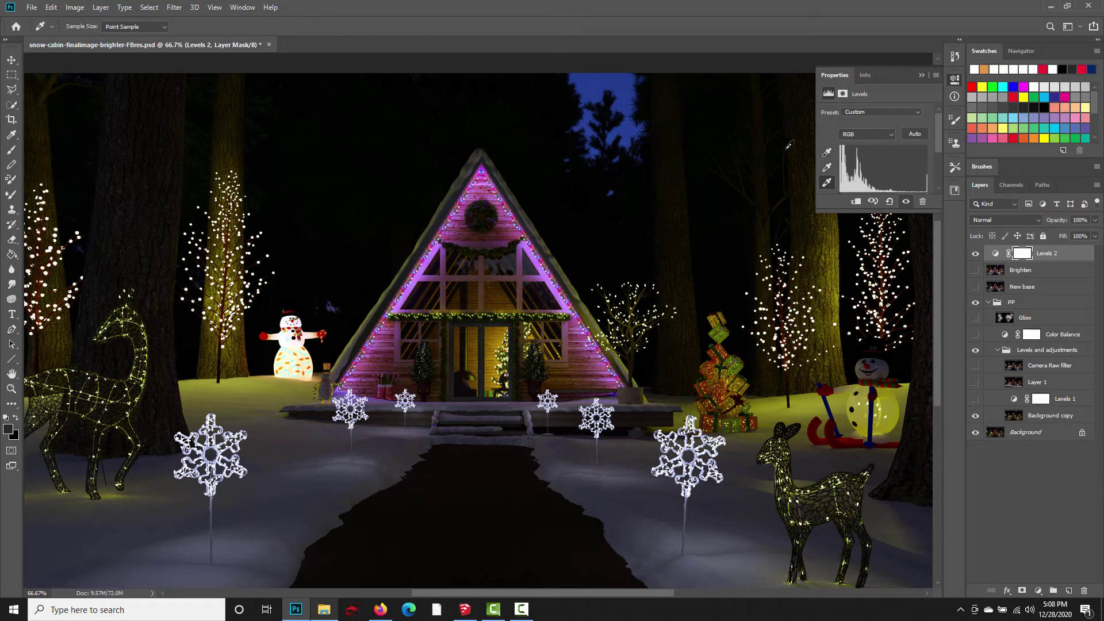
pyautogui.press('v')
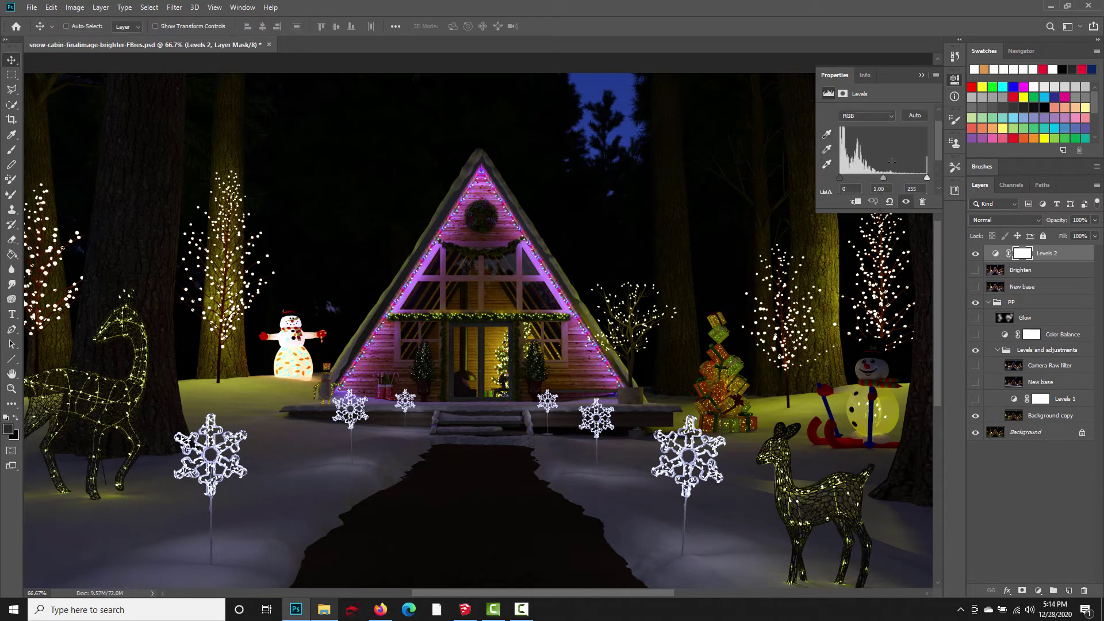
pyautogui.scroll(-1, 891, 162)
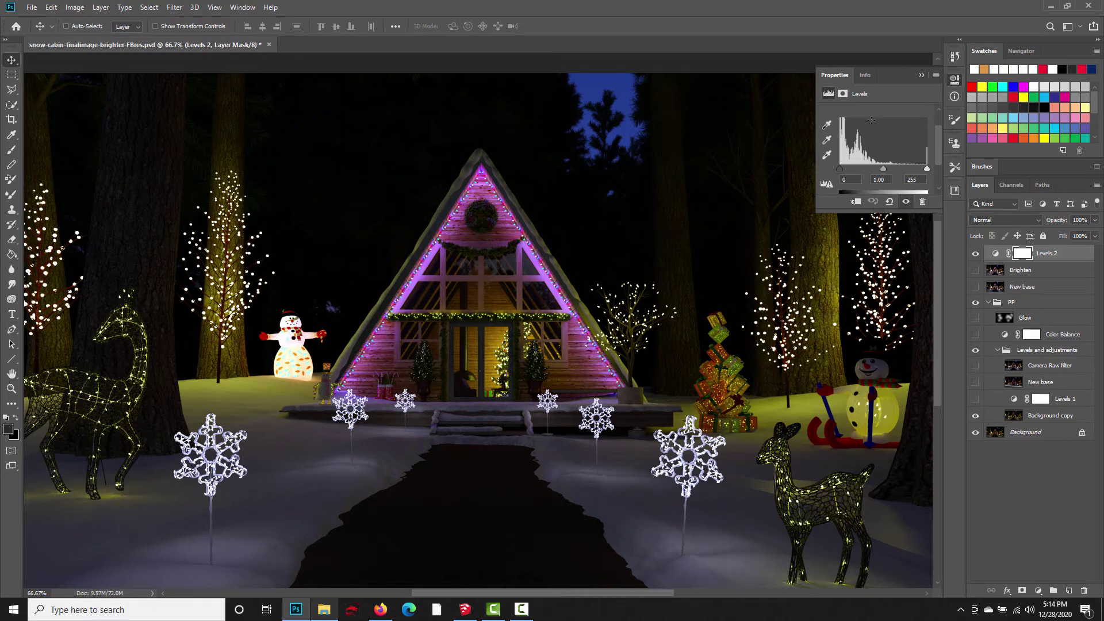
pyautogui.click(954, 79)
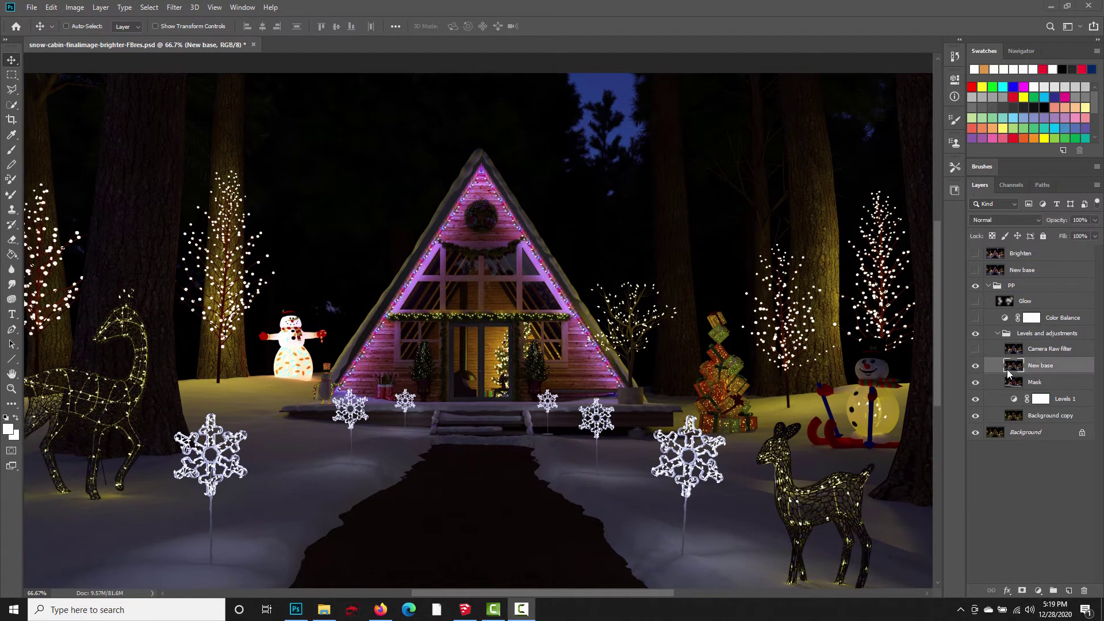
# Step: Open the Camera Raw filter for the New base layer, review its Basic, Curve, Detail and Color Mixer settings, and cancel it
pyautogui.click(174, 8)
pyautogui.click(207, 75)
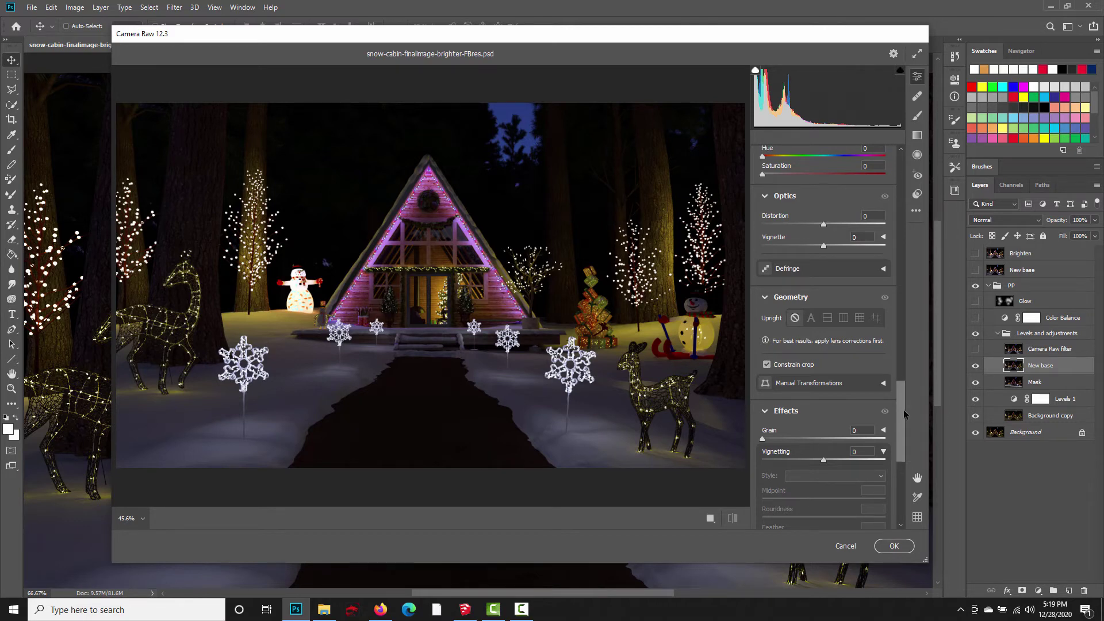
pyautogui.moveTo(902, 409); pyautogui.dragTo(906, 164)
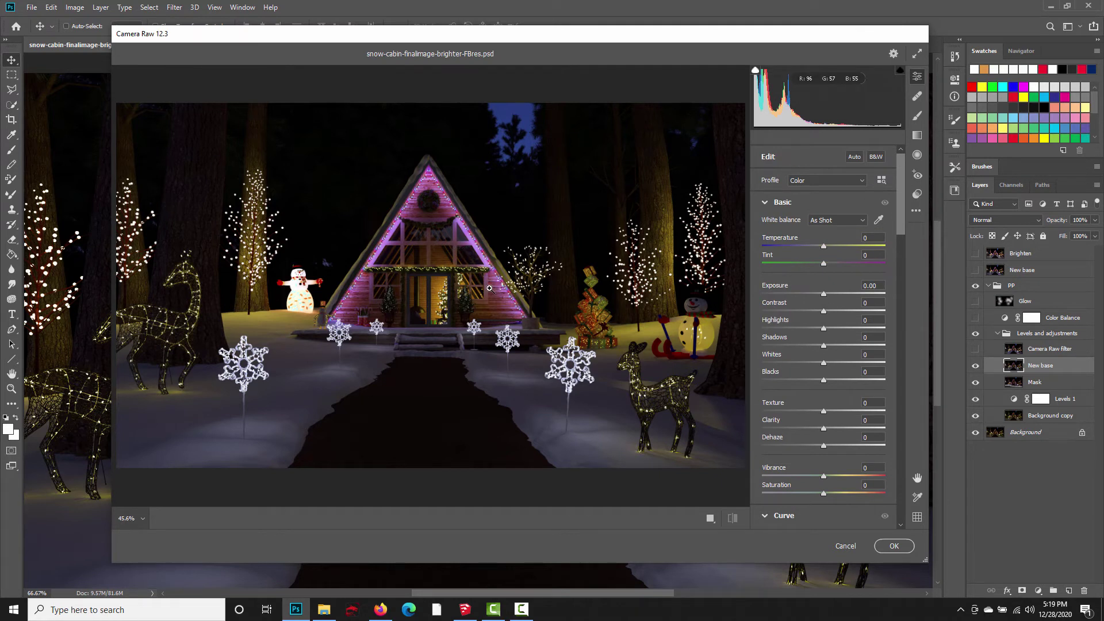
pyautogui.scroll(-2, 489, 288)
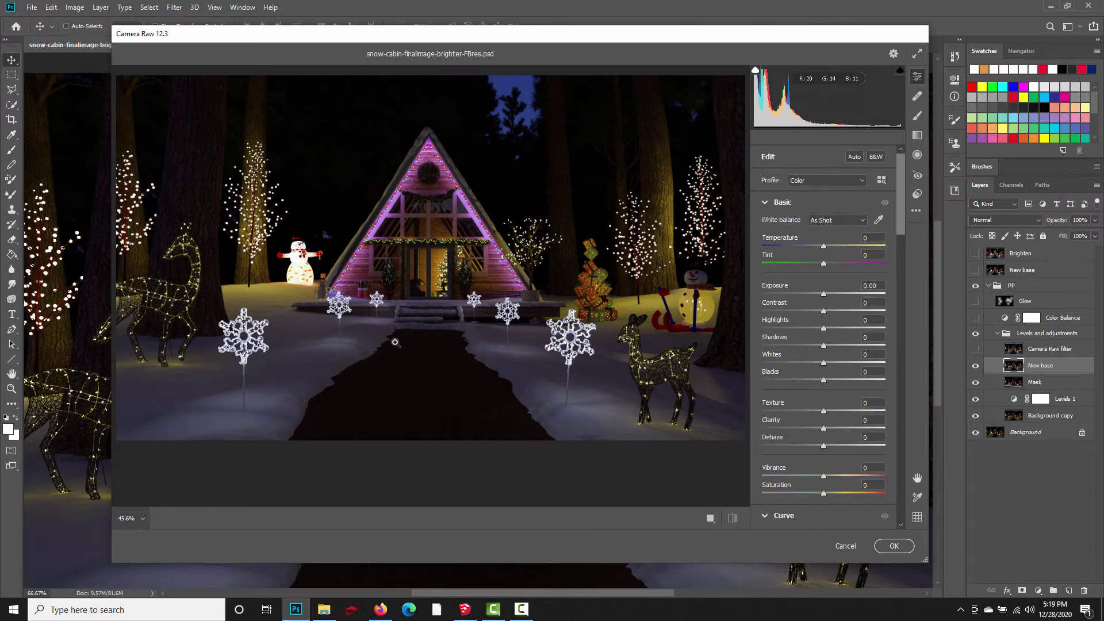
pyautogui.scroll(2, 397, 342)
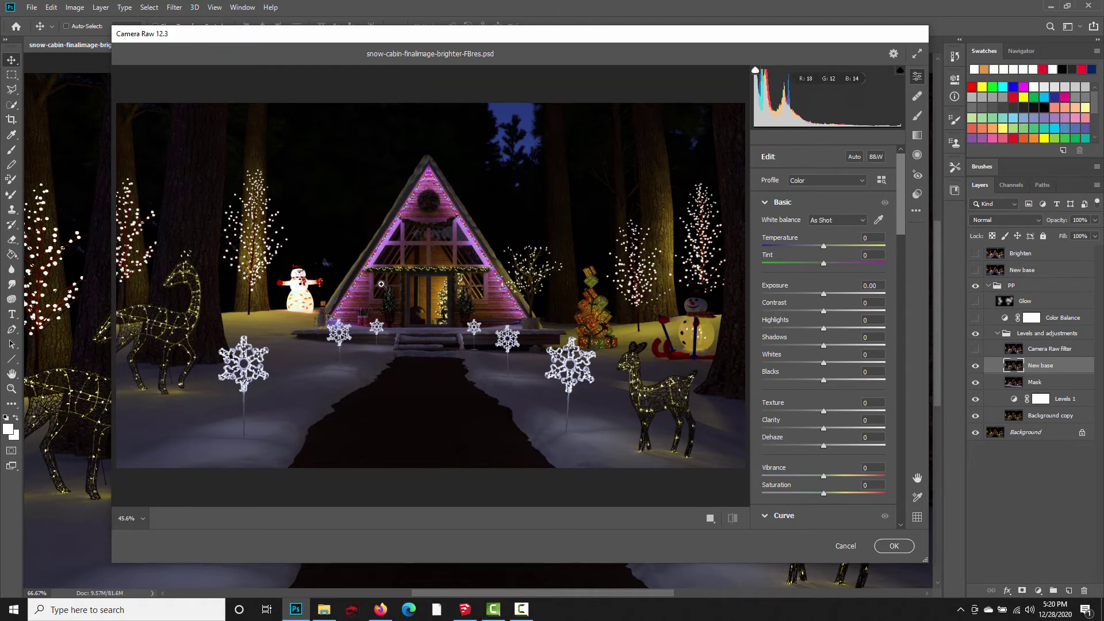
pyautogui.scroll(-3, 813, 345)
pyautogui.scroll(-8, 813, 345)
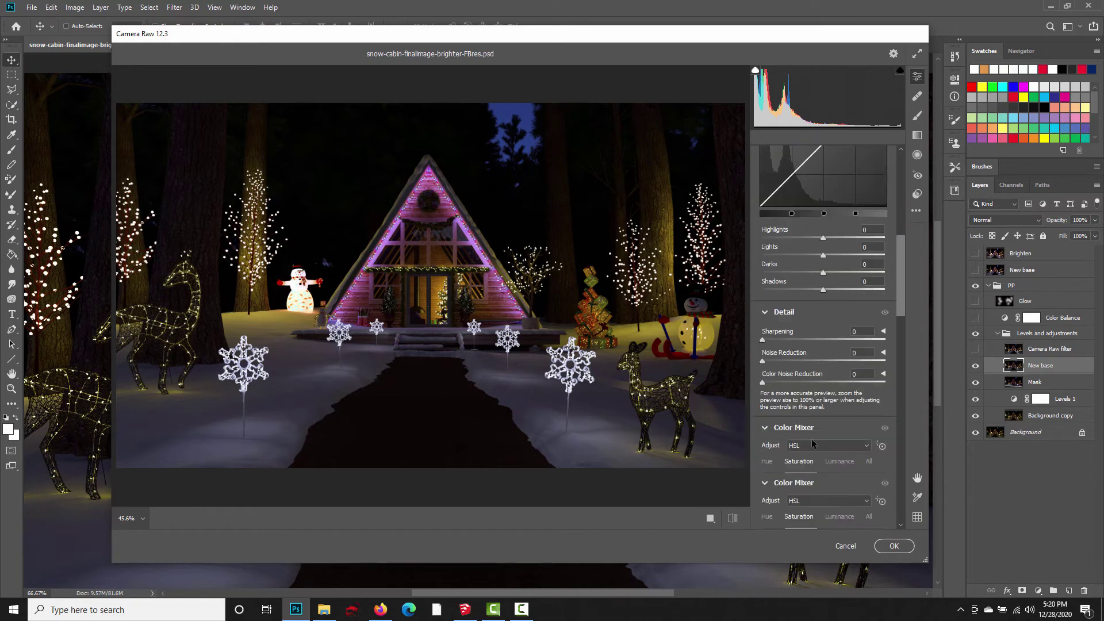
pyautogui.scroll(11, 814, 414)
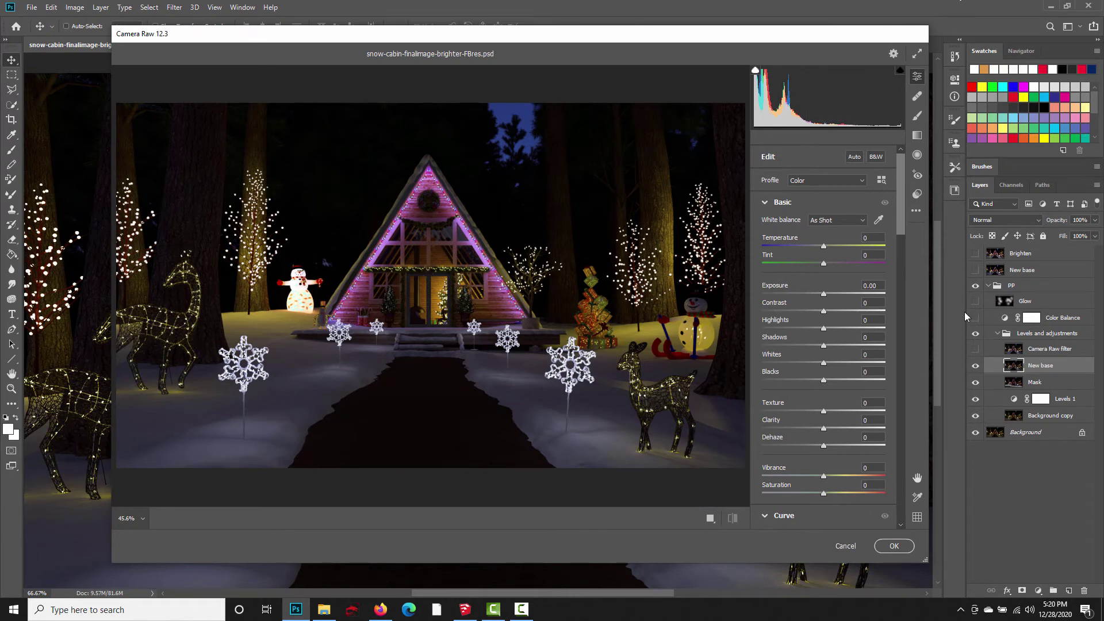
pyautogui.click(845, 545)
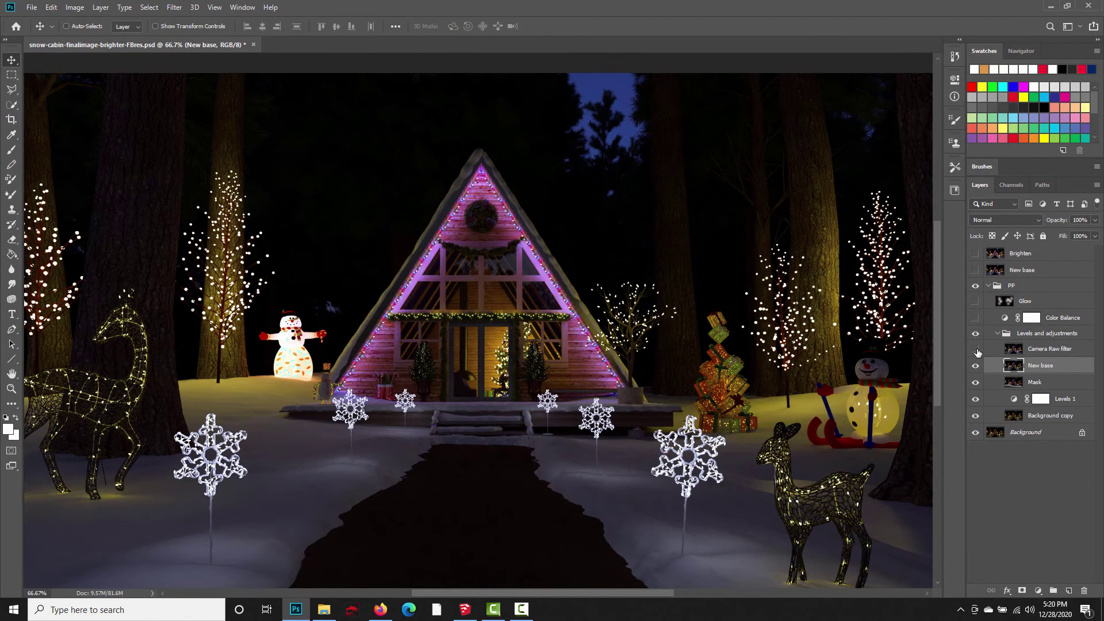
# Step: Compare the image with and without the Camera Raw filter layer, leaving that layer visible
pyautogui.click(975, 349)
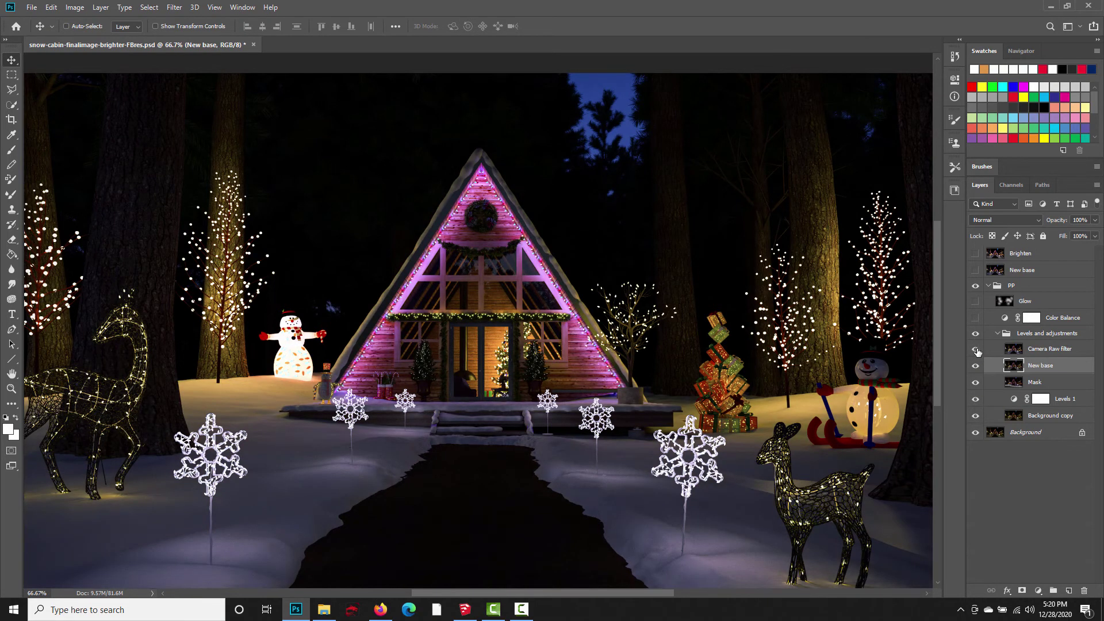
pyautogui.click(976, 349)
pyautogui.click(976, 348)
pyautogui.click(976, 350)
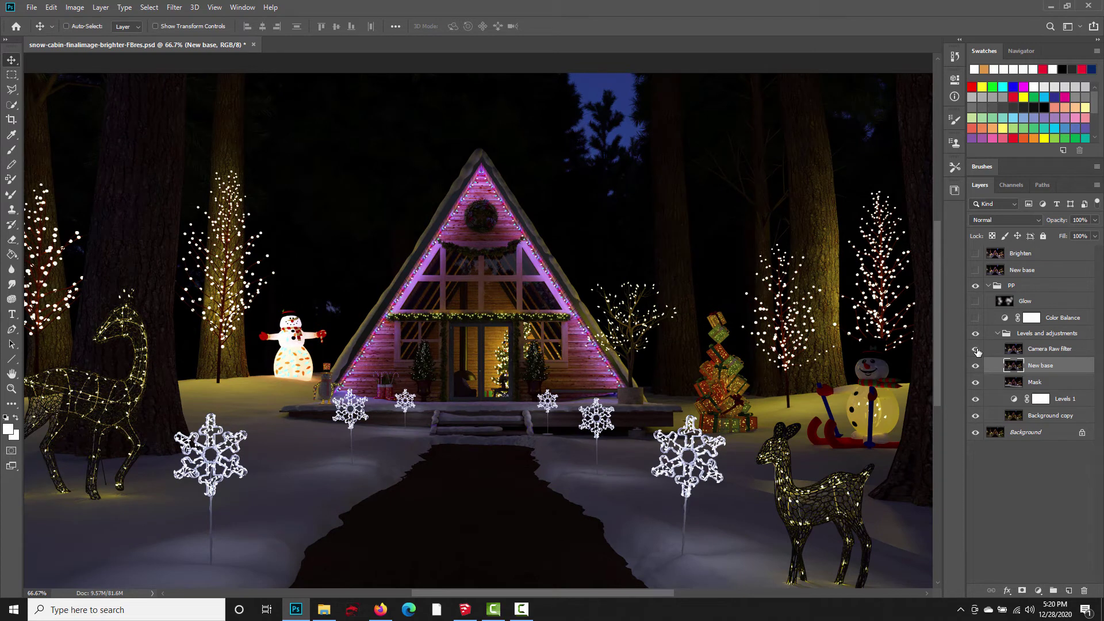
pyautogui.click(975, 349)
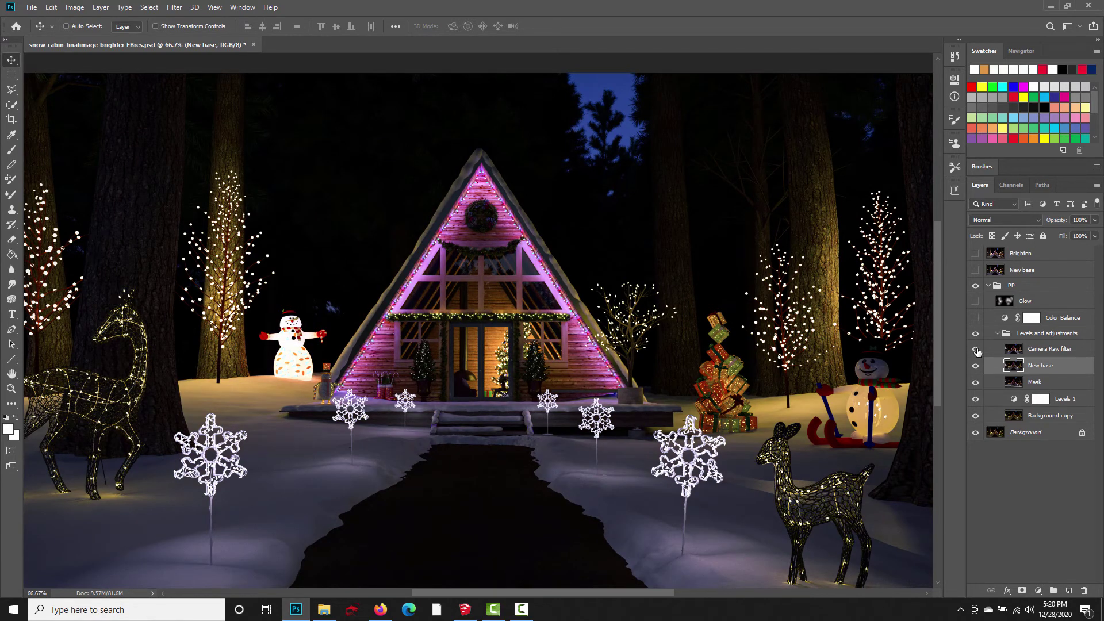
pyautogui.click(977, 350)
pyautogui.click(976, 350)
# Step: Show the Color Balance layer and compare the image with and without the Glow layer, leaving Glow hidden
pyautogui.click(976, 318)
pyautogui.click(975, 302)
pyautogui.click(976, 302)
pyautogui.click(975, 302)
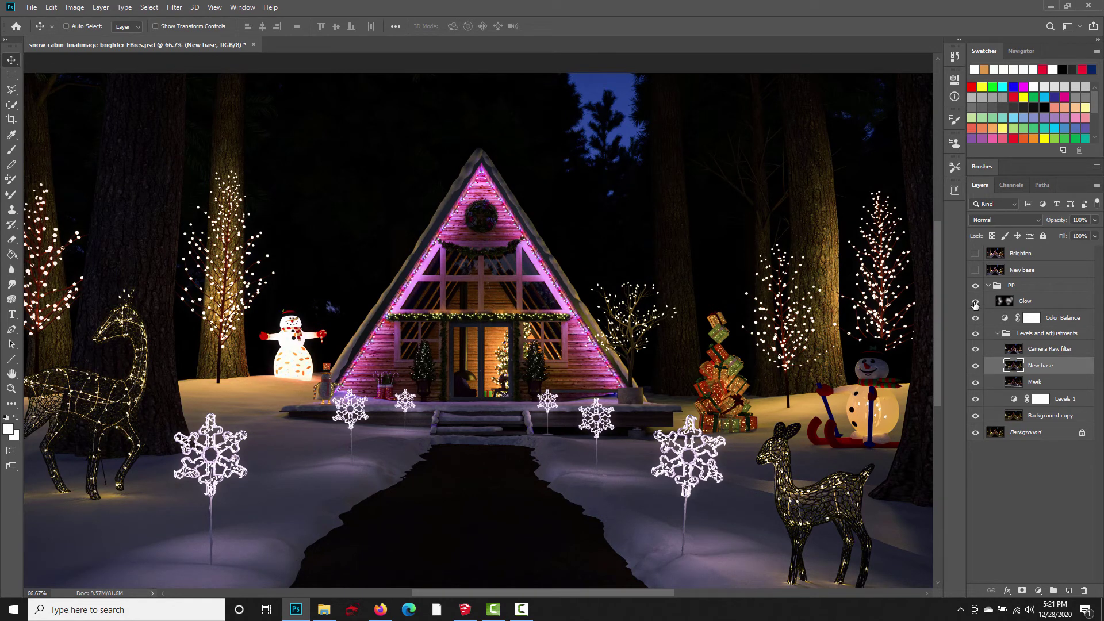
pyautogui.click(976, 302)
pyautogui.click(976, 302)
pyautogui.click(975, 302)
pyautogui.click(975, 302)
pyautogui.click(975, 303)
pyautogui.click(975, 302)
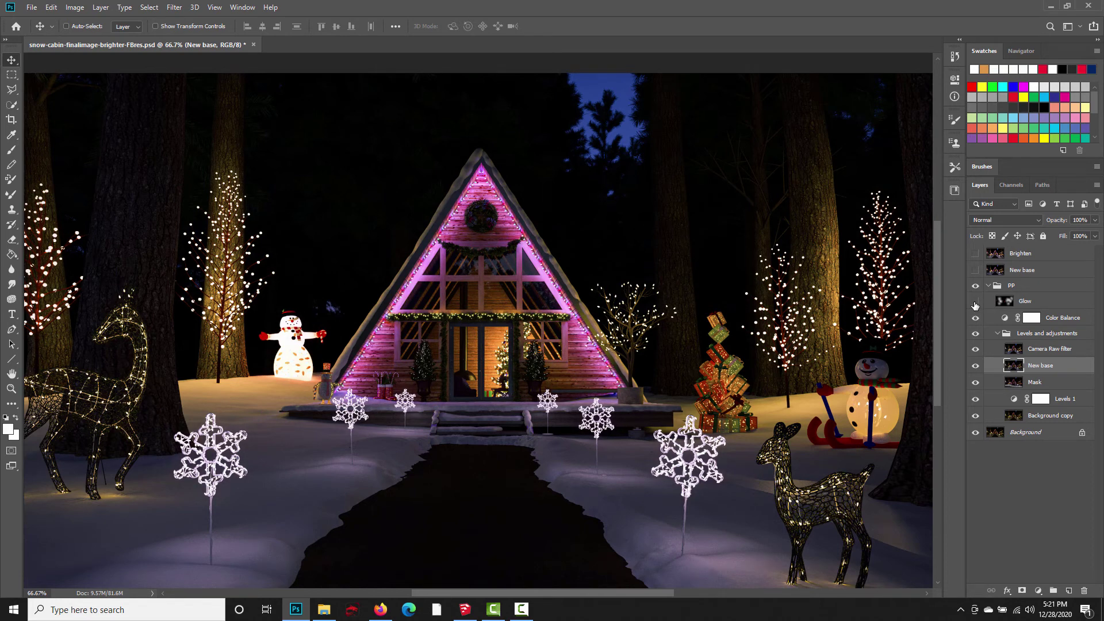
# Step: Copy the whole merged image, paste it as a new layer and place it above Glow in the PP group
pyautogui.hotkey('ctrl', 'a')
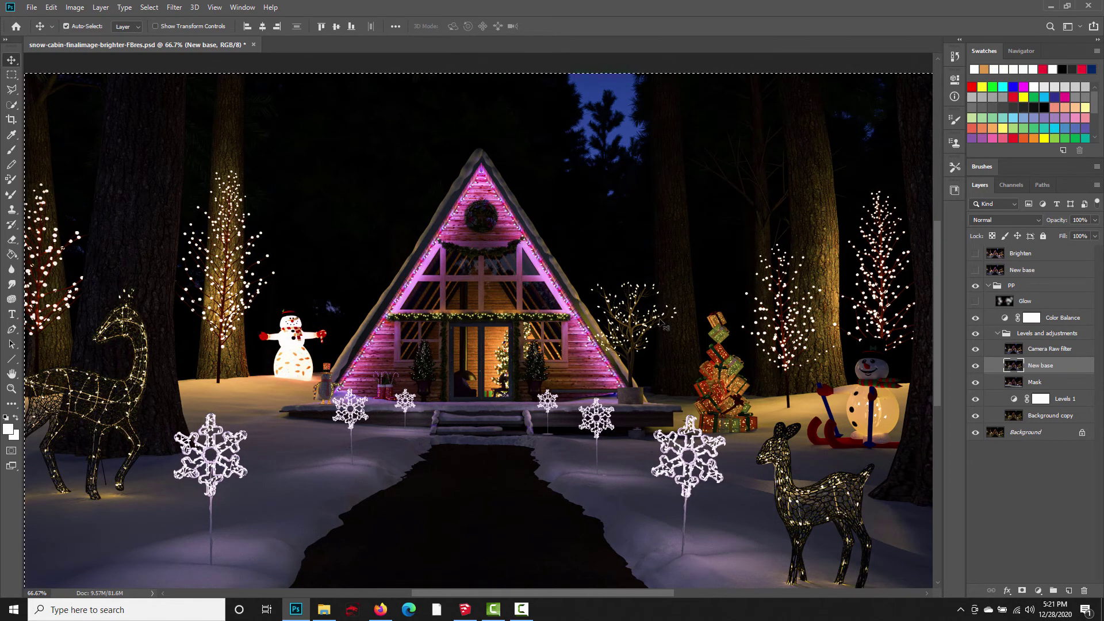
pyautogui.hotkey('ctrl', 'shift', 'c')
pyautogui.hotkey('ctrl', 'v')
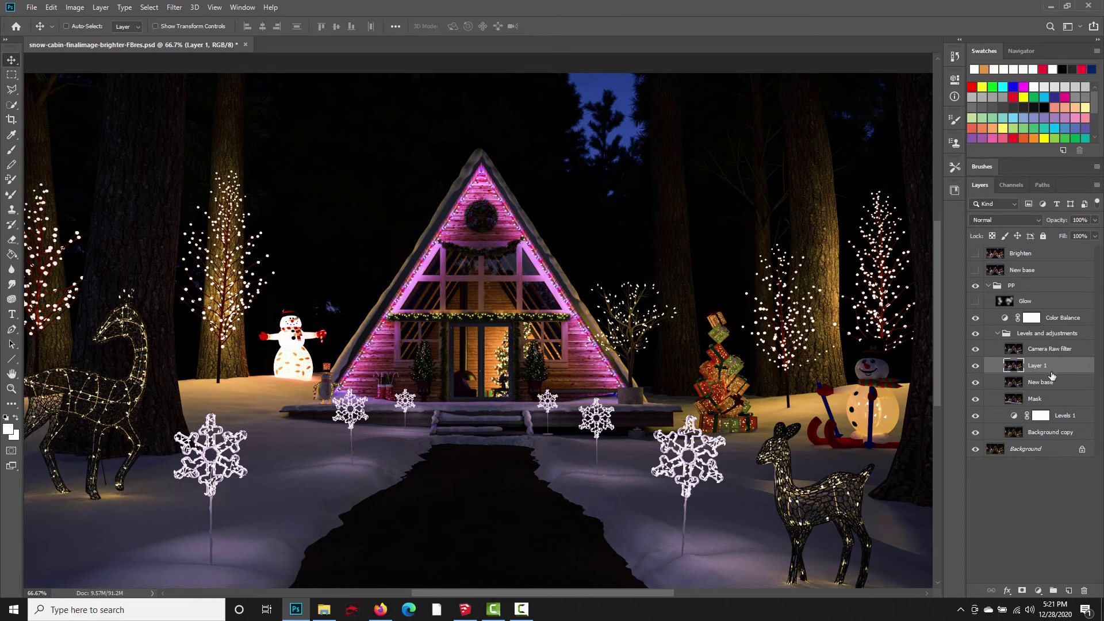
pyautogui.moveTo(1049, 367); pyautogui.dragTo(1029, 298)
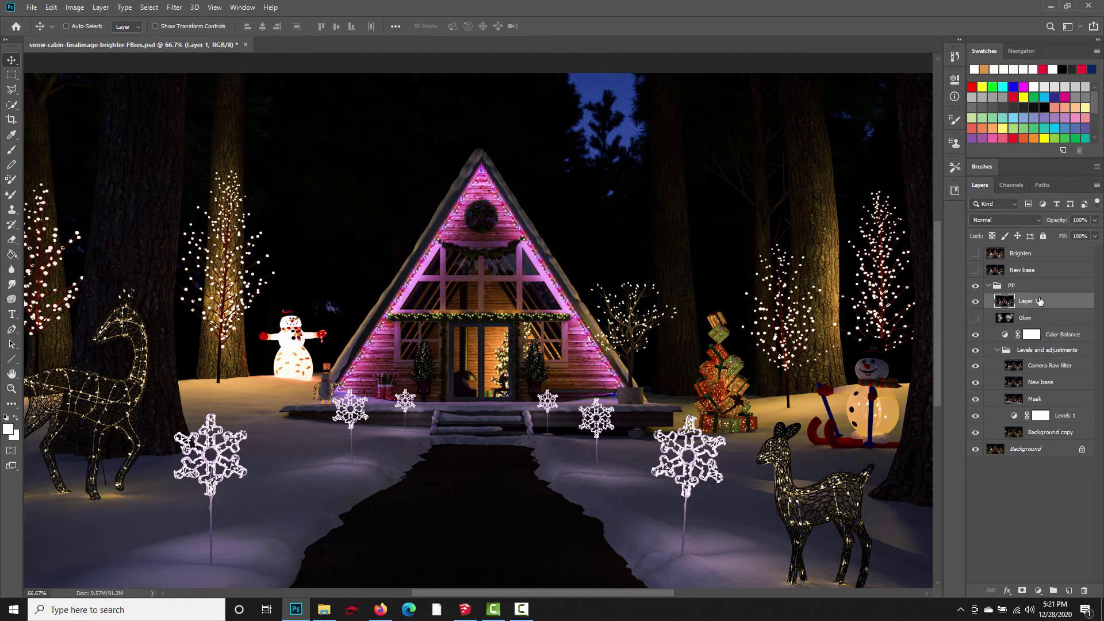
# Step: Apply a Levels adjustment to Layer 1 with the black input level at 233 to isolate the brightest lights
pyautogui.click(74, 7)
pyautogui.moveTo(87, 37)
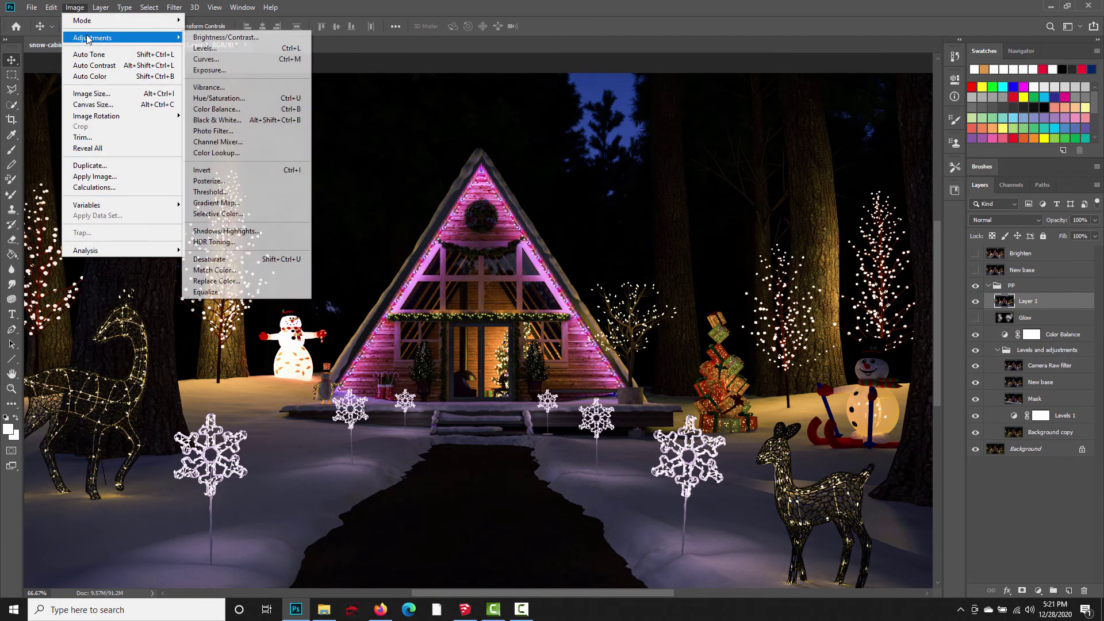
pyautogui.click(213, 50)
pyautogui.moveTo(784, 227); pyautogui.dragTo(916, 231)
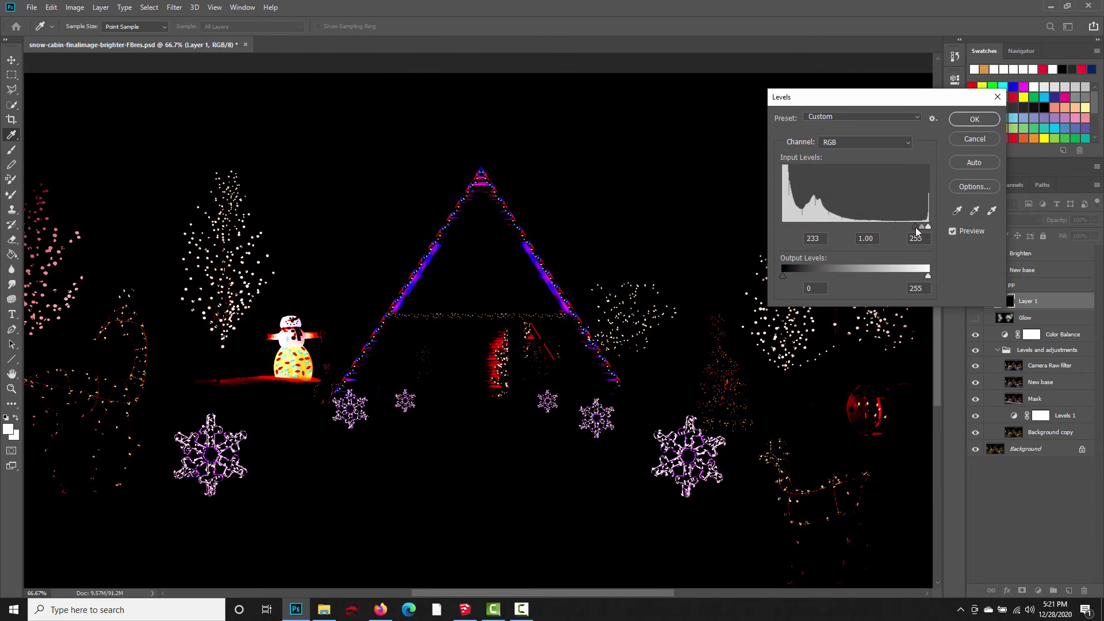
pyautogui.click(974, 119)
# Step: Apply a Gaussian Blur with a radius of 8.4 pixels to Layer 1
pyautogui.click(175, 8)
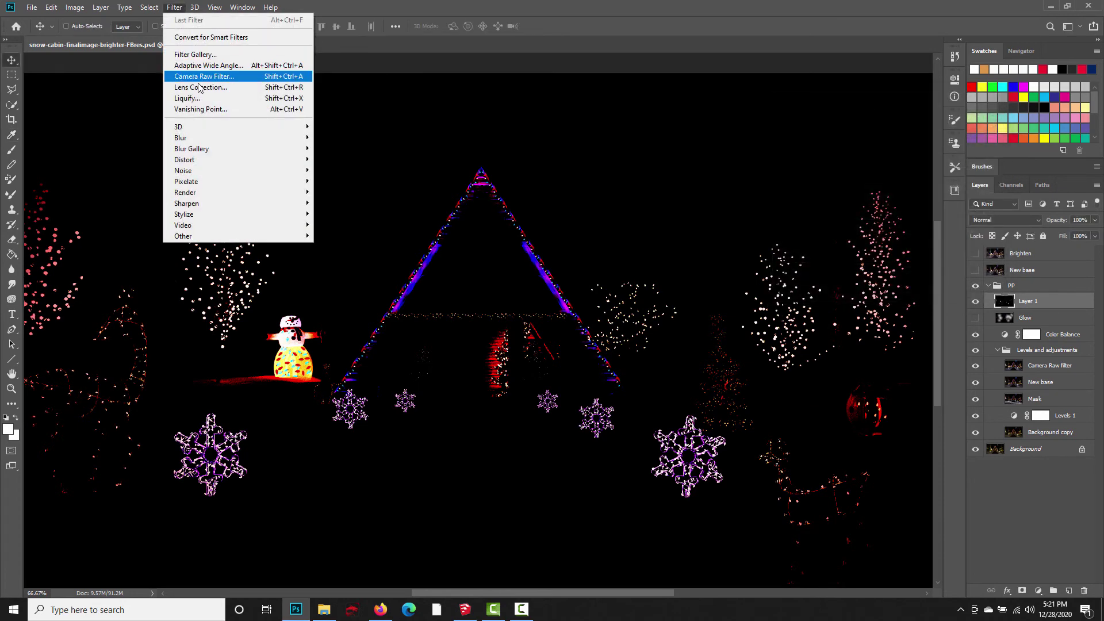
pyautogui.moveTo(196, 140)
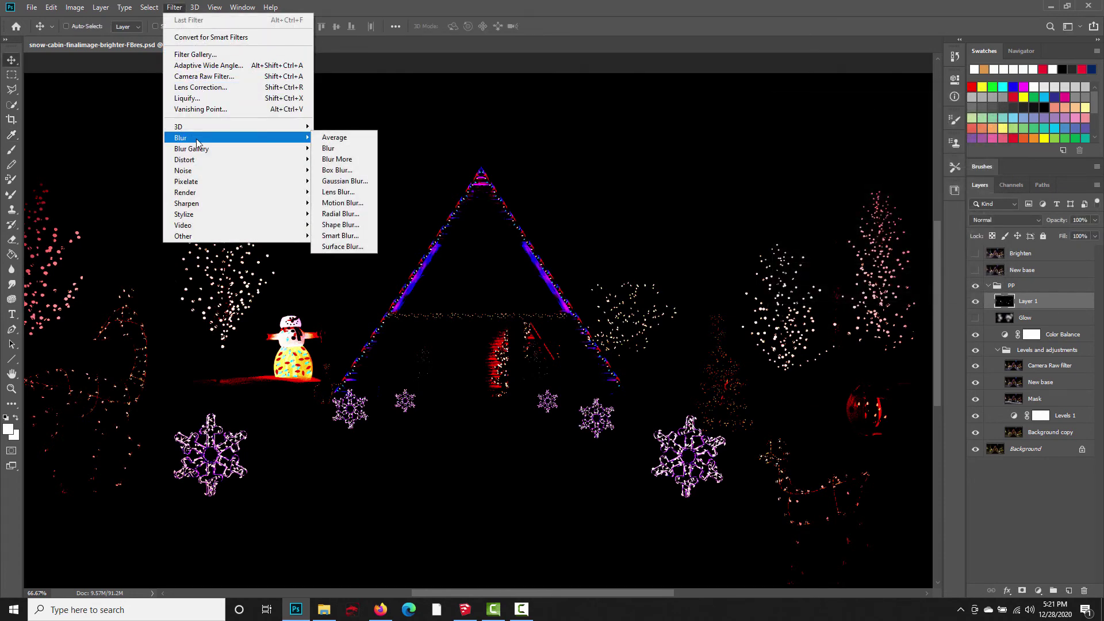
pyautogui.click(352, 181)
pyautogui.moveTo(901, 278)
pyautogui.mouseDown()
pyautogui.moveTo(851, 270)
pyautogui.moveTo(912, 275)
pyautogui.moveTo(899, 276)
pyautogui.mouseUp()
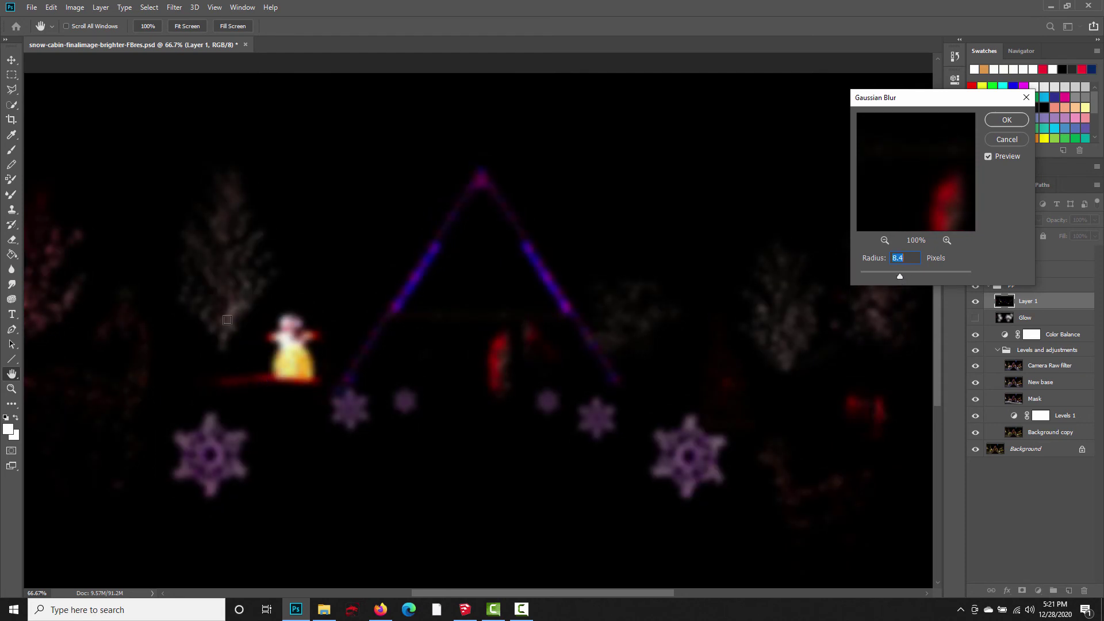
pyautogui.click(998, 119)
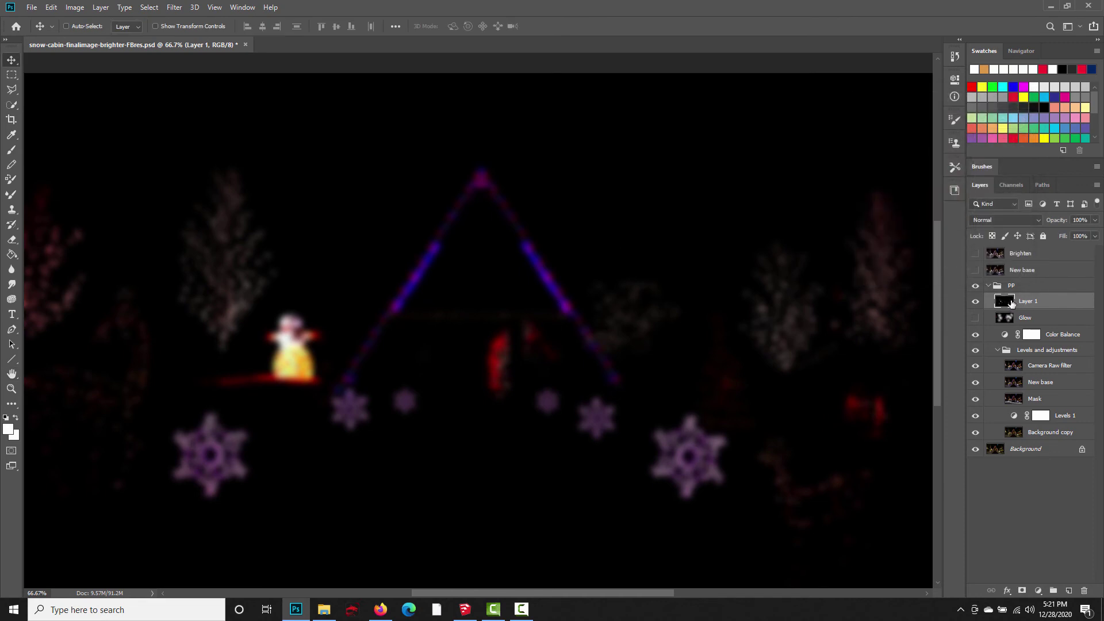
# Step: Set Layer 1's blend mode to Screen and compare the image with and without the layer
pyautogui.click(990, 220)
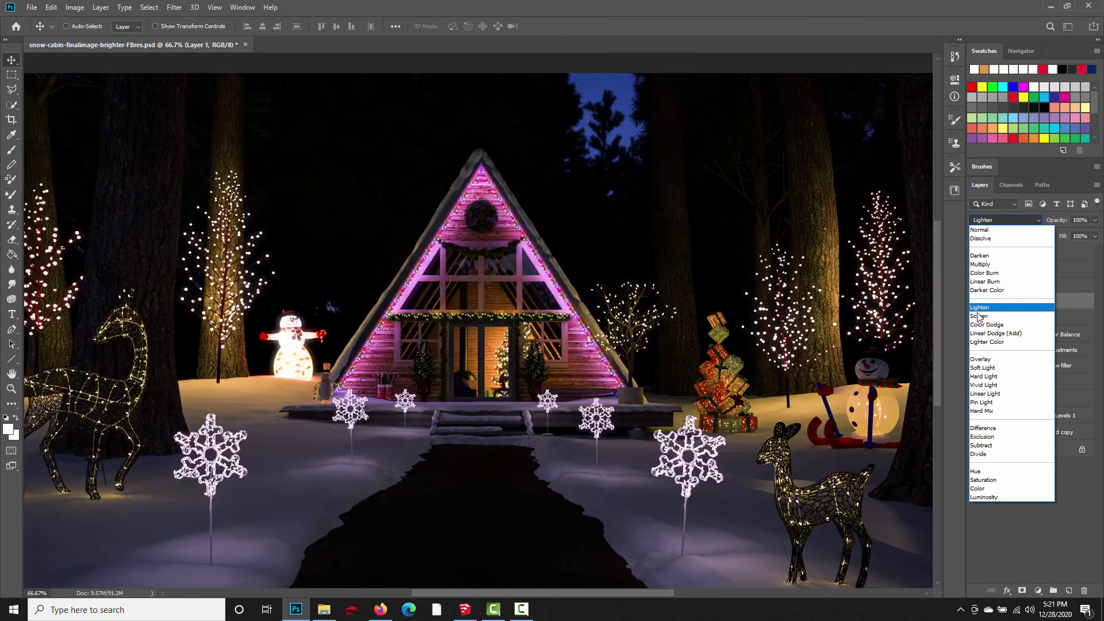
pyautogui.click(978, 316)
pyautogui.click(975, 301)
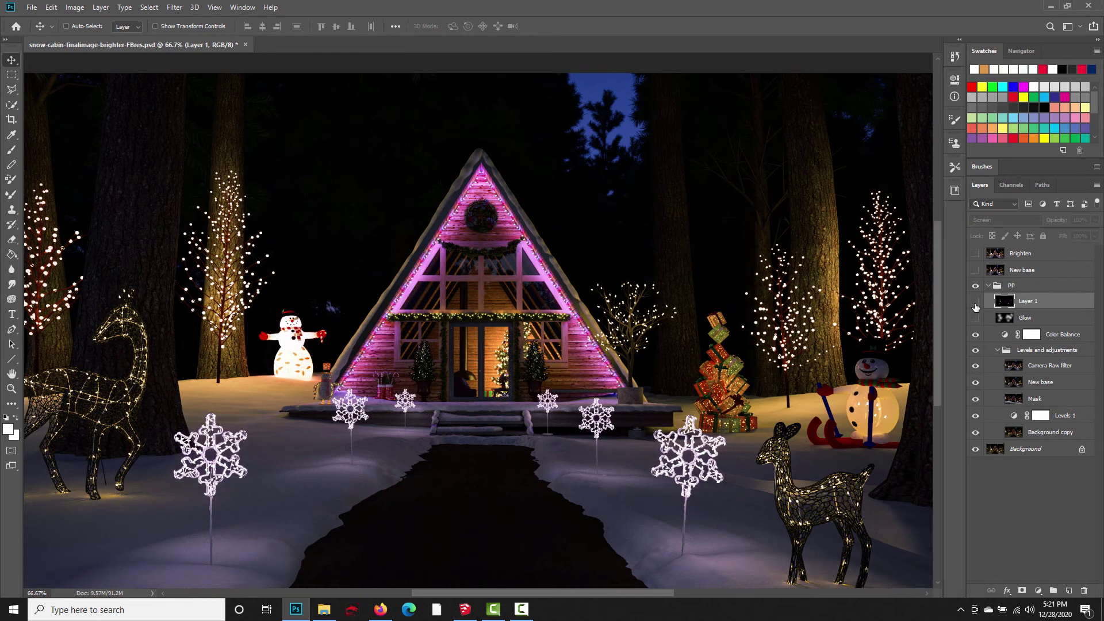
pyautogui.click(975, 301)
pyautogui.click(975, 303)
pyautogui.click(975, 303)
pyautogui.click(975, 303)
pyautogui.click(975, 303)
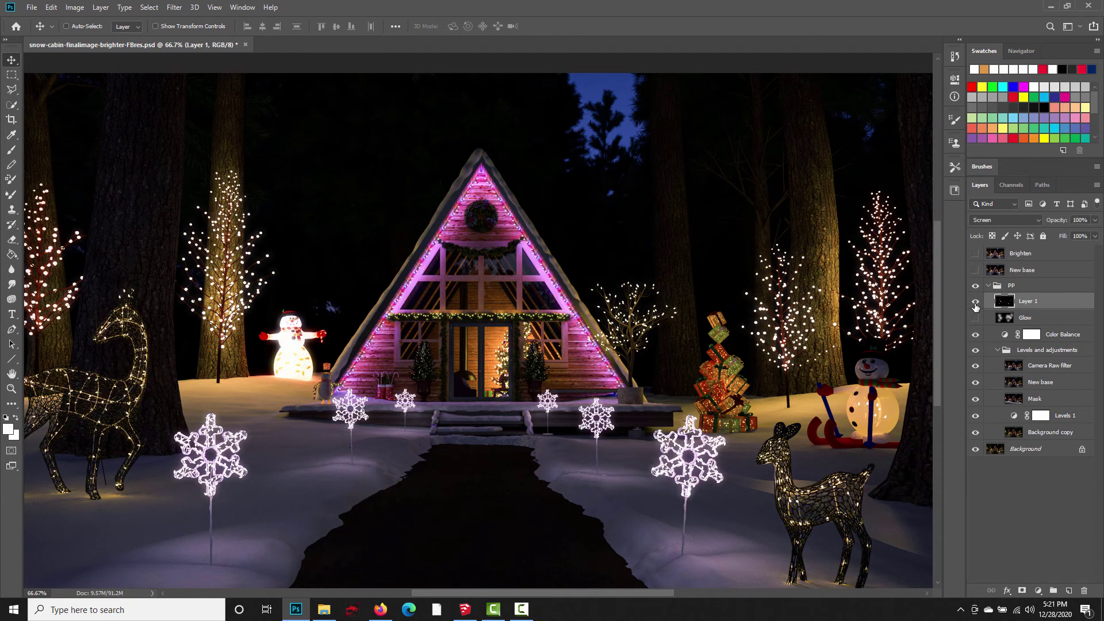
# Step: Set Layer 1's opacity to 8% and compare the image with the layer shown and hidden
pyautogui.click(1088, 220)
pyautogui.write('8')
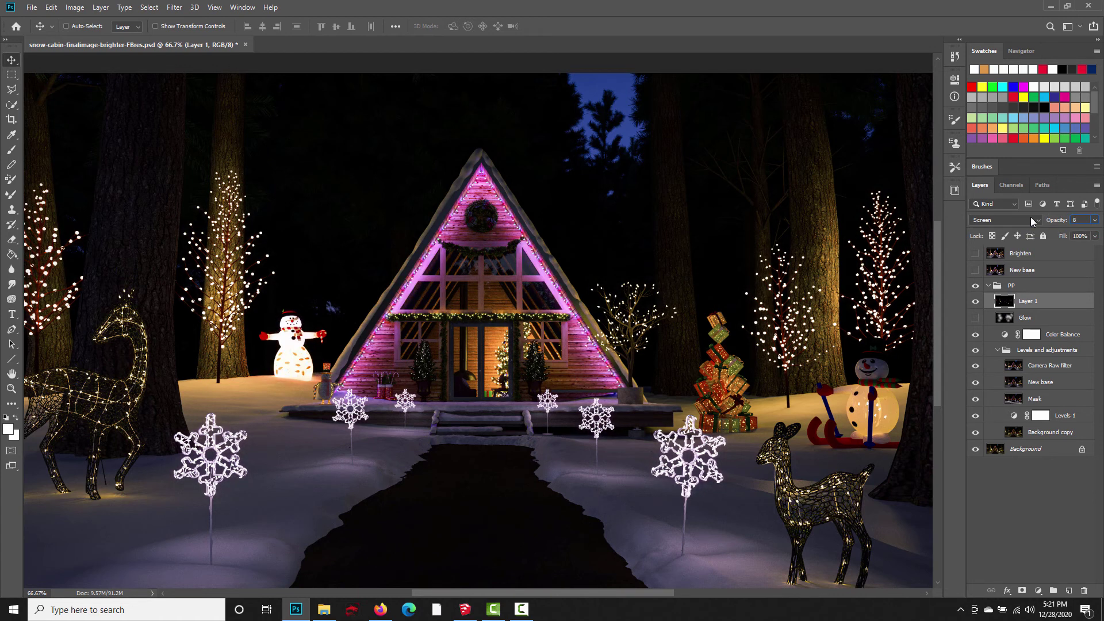
pyautogui.press('Return')
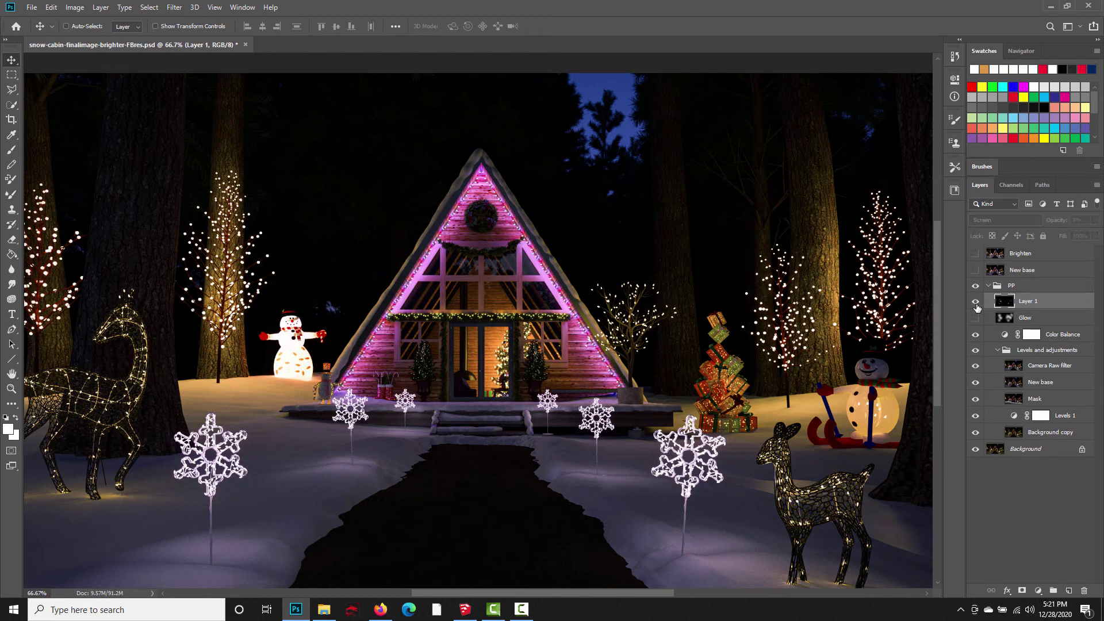
pyautogui.click(976, 307)
pyautogui.click(977, 306)
pyautogui.click(976, 307)
pyautogui.click(976, 306)
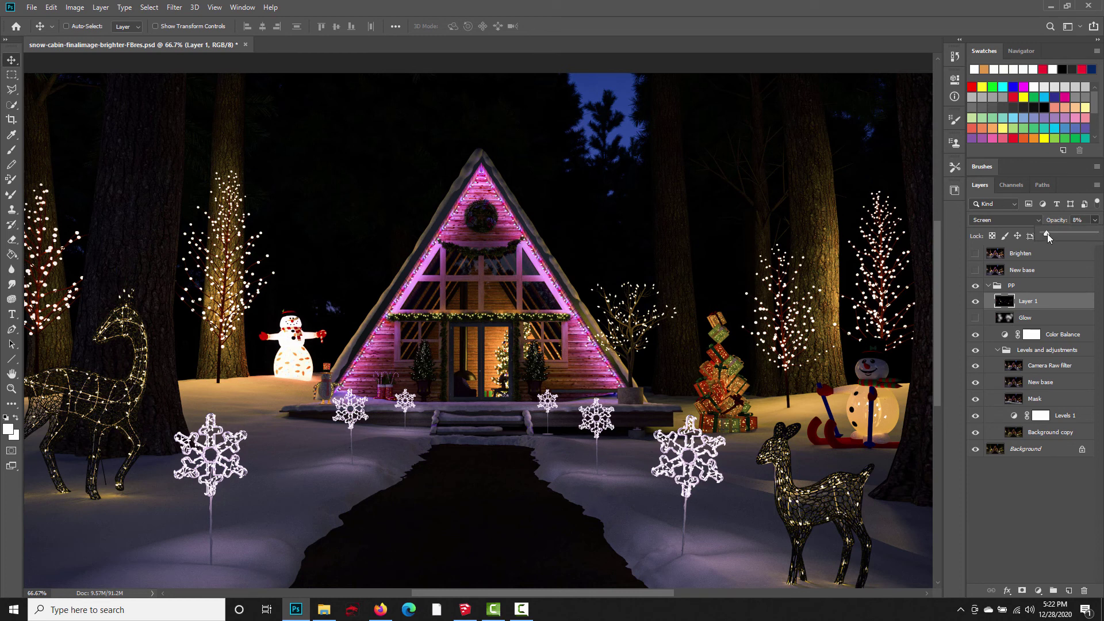
# Step: Raise Layer 1's opacity to 34% and compare the image with and without this stronger glow
pyautogui.moveTo(1058, 232); pyautogui.dragTo(1060, 232)
pyautogui.click(983, 302)
pyautogui.click(983, 303)
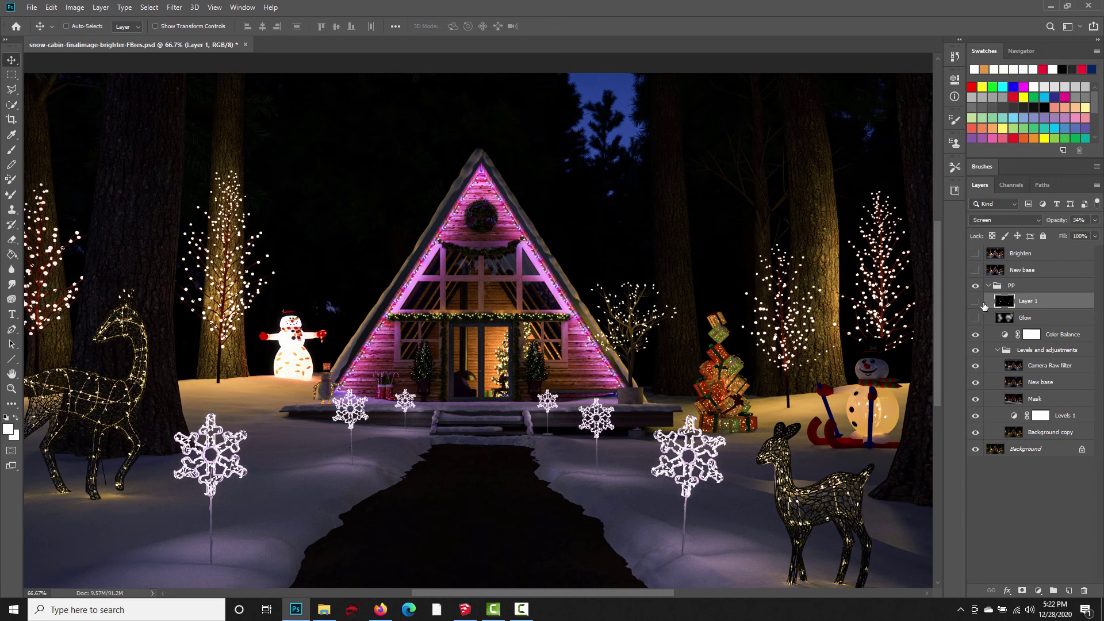
pyautogui.click(983, 302)
pyautogui.click(983, 302)
pyautogui.click(983, 302)
pyautogui.click(983, 302)
pyautogui.click(983, 302)
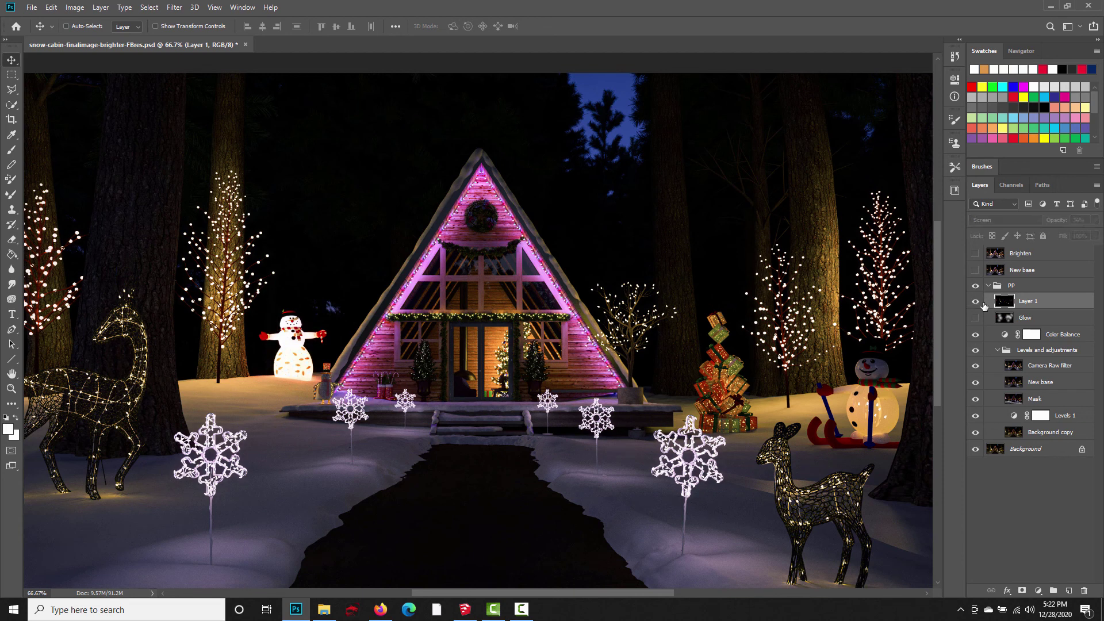
pyautogui.click(983, 303)
# Step: Delete Layer 1 and make the Glow layer and the New base layer above the PP group visible
pyautogui.moveTo(1017, 306); pyautogui.dragTo(1084, 590)
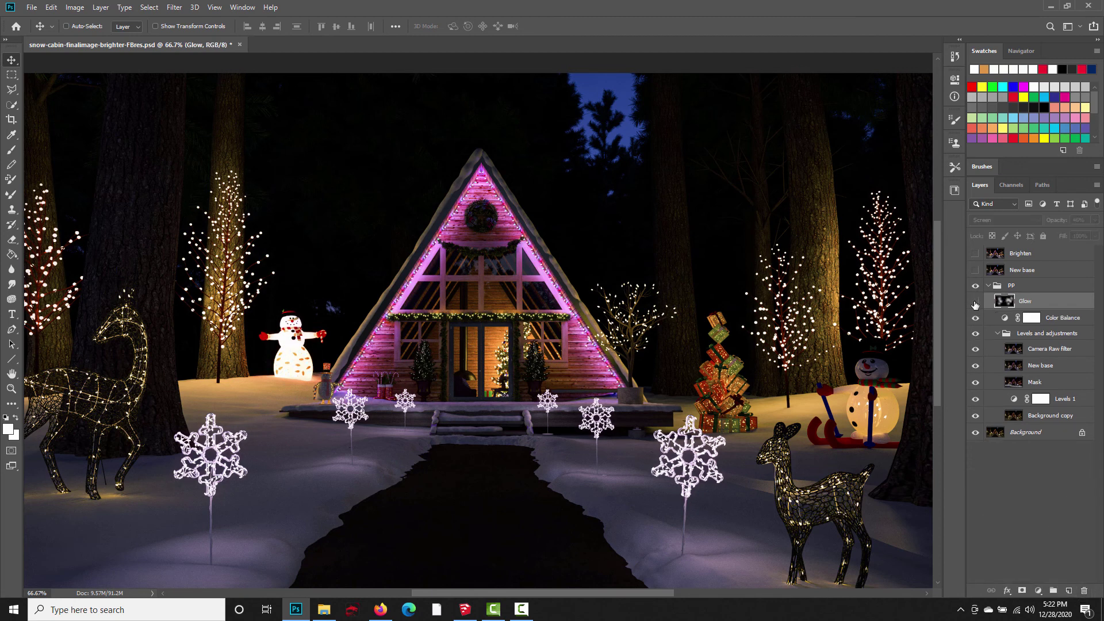
pyautogui.click(975, 302)
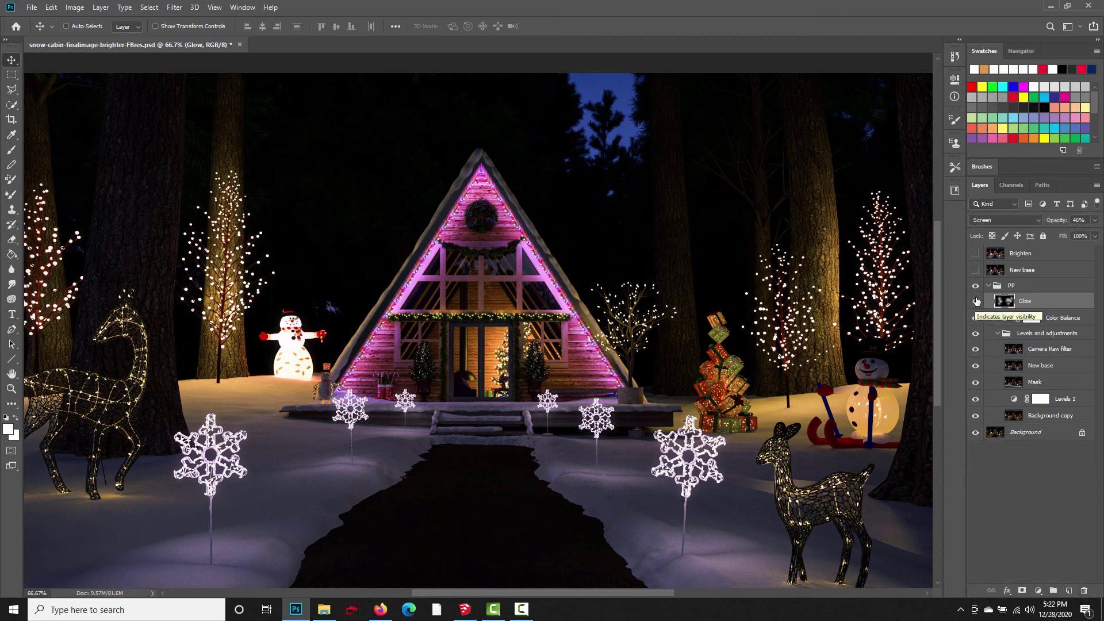
pyautogui.click(975, 270)
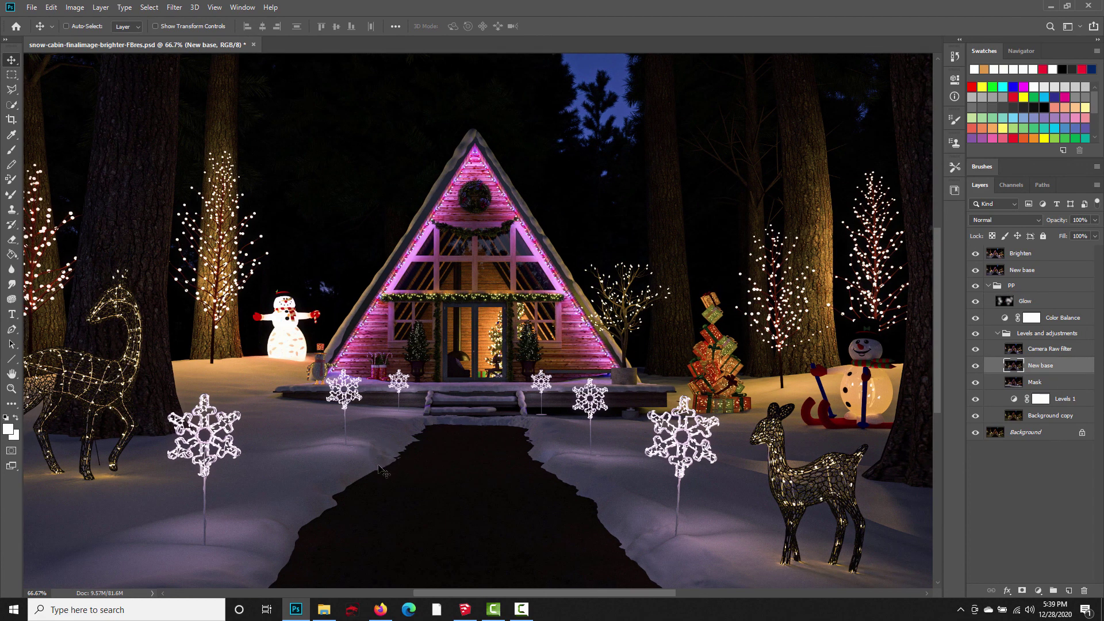
# Step: Examine the final image at 100% around the cabin, snowman and snowflake lights, and return to the 66.7% view
pyautogui.press('ctrl')
pyautogui.hotkey('ctrl', '-')
pyautogui.hotkey('ctrl', '+')
pyautogui.hotkey('ctrl', '+')
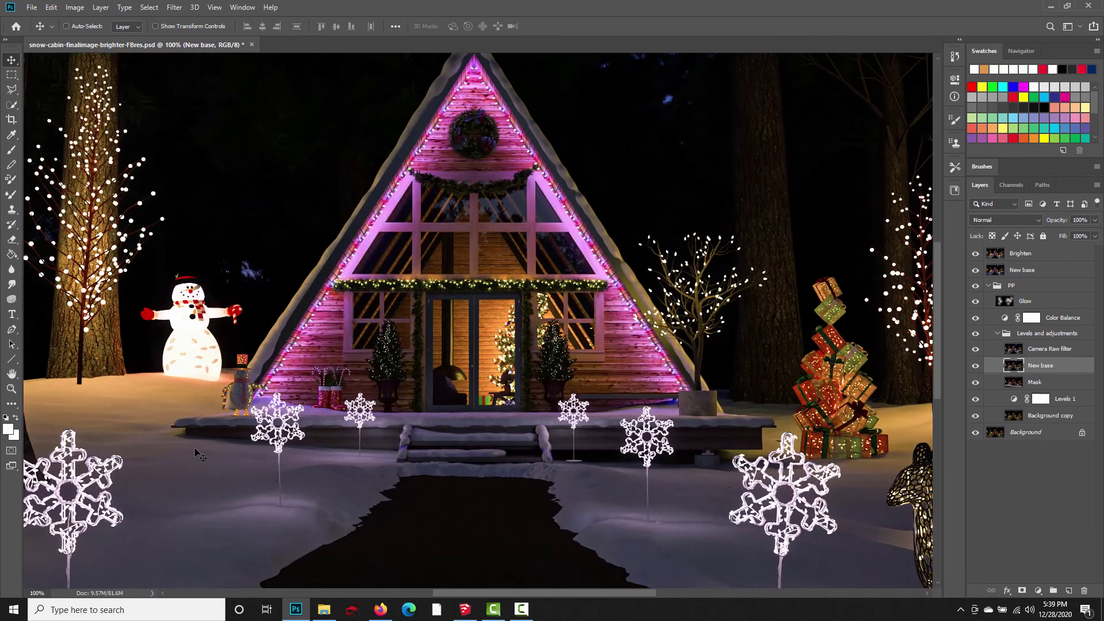
pyautogui.moveTo(195, 454); pyautogui.dragTo(315, 374)
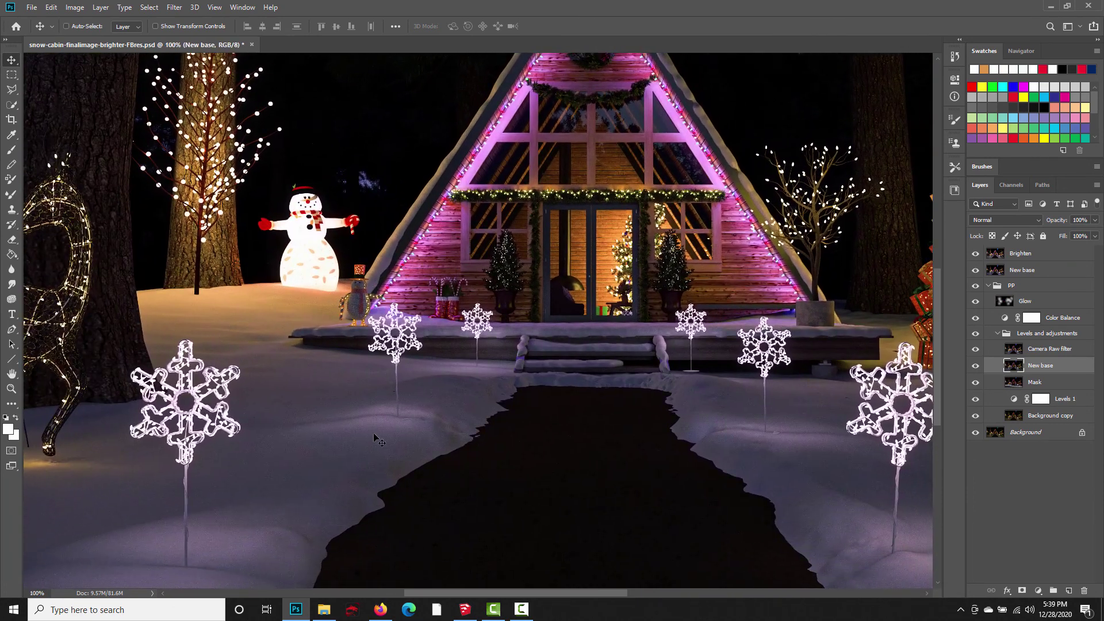
pyautogui.moveTo(446, 368); pyautogui.dragTo(424, 396)
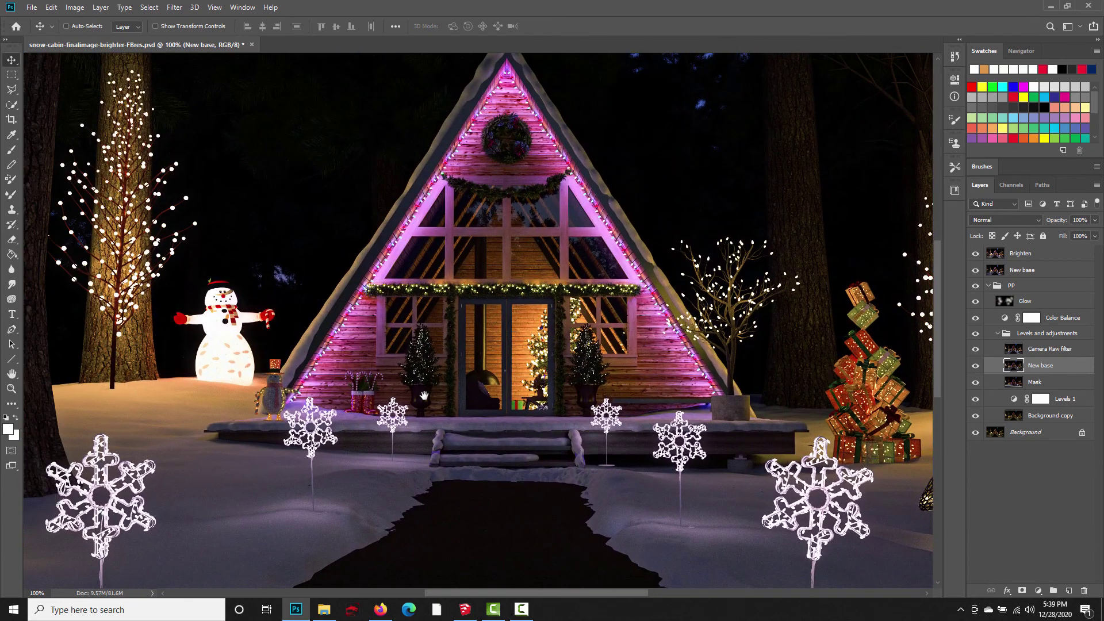
pyautogui.hotkey('ctrl', '-')
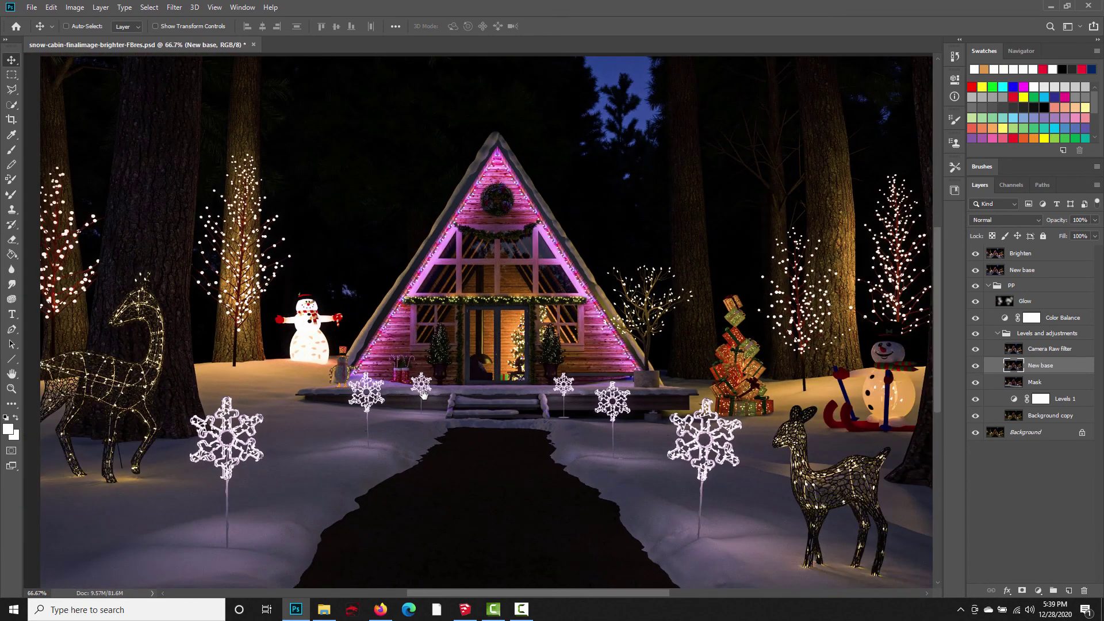